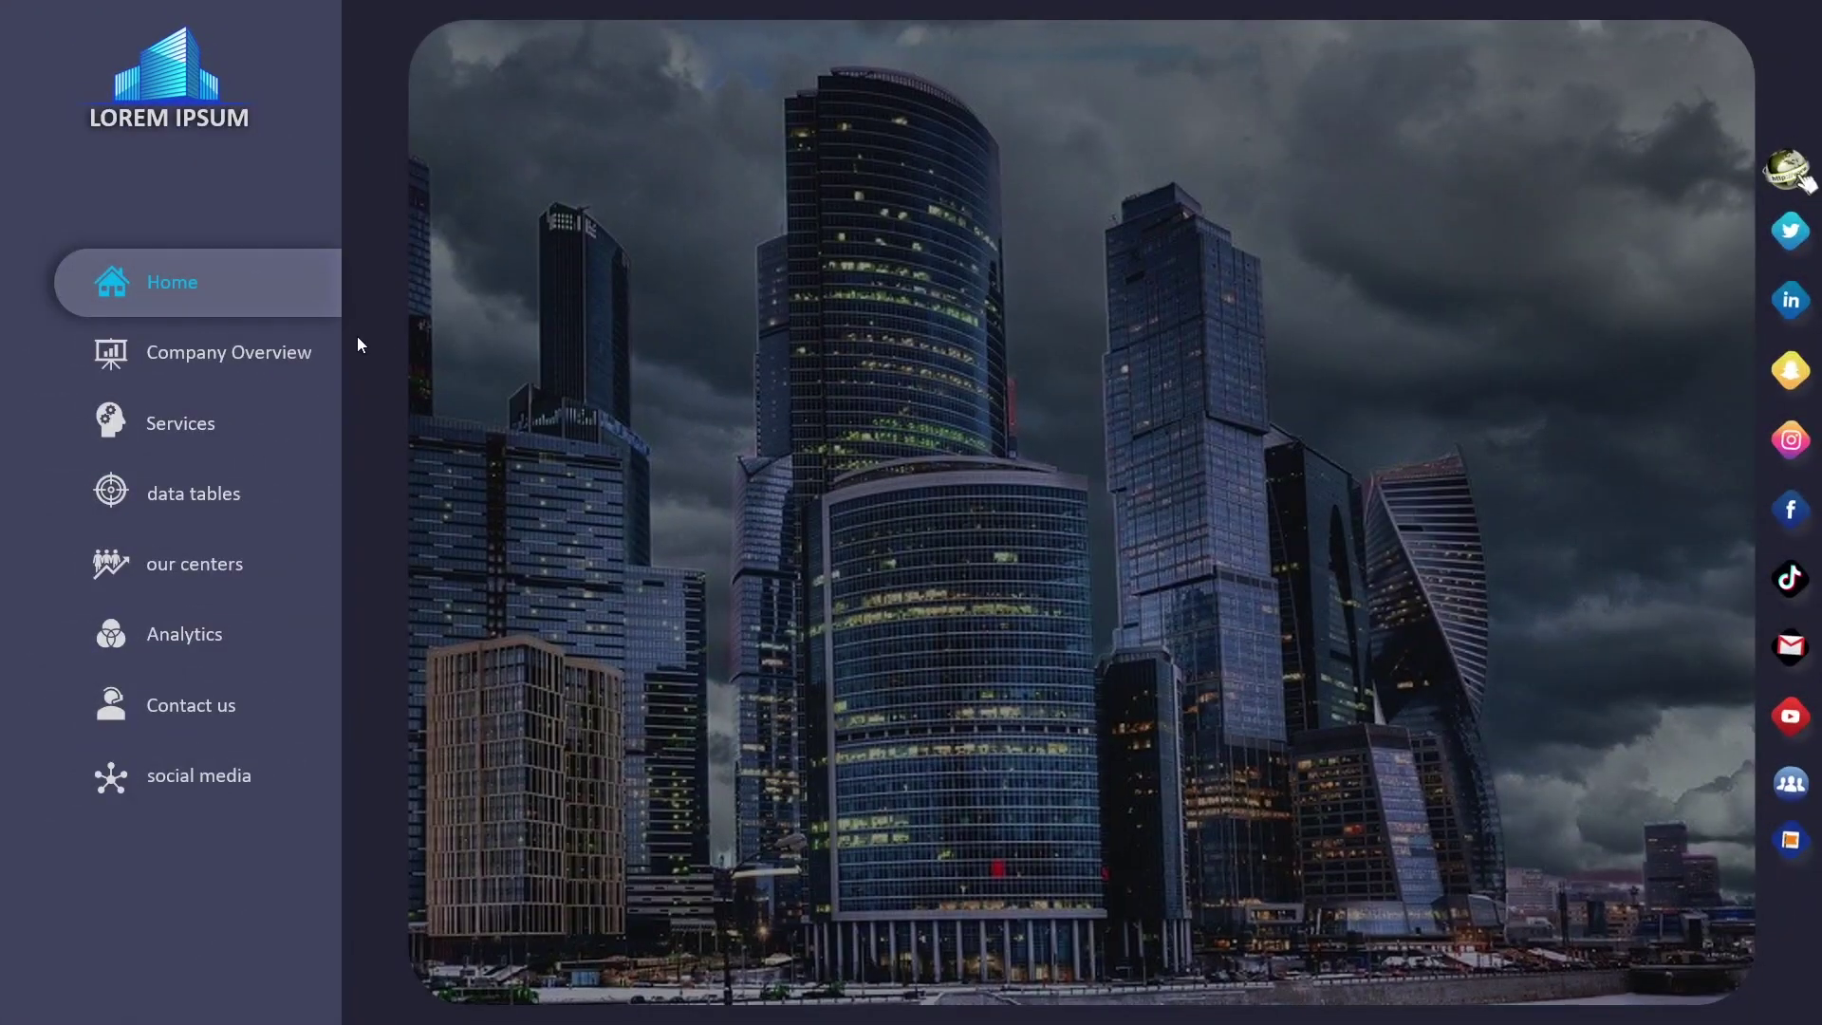
Preview the dashboard slideshow, following the Company Overview, Services and data tables links.
left_click(218, 355)
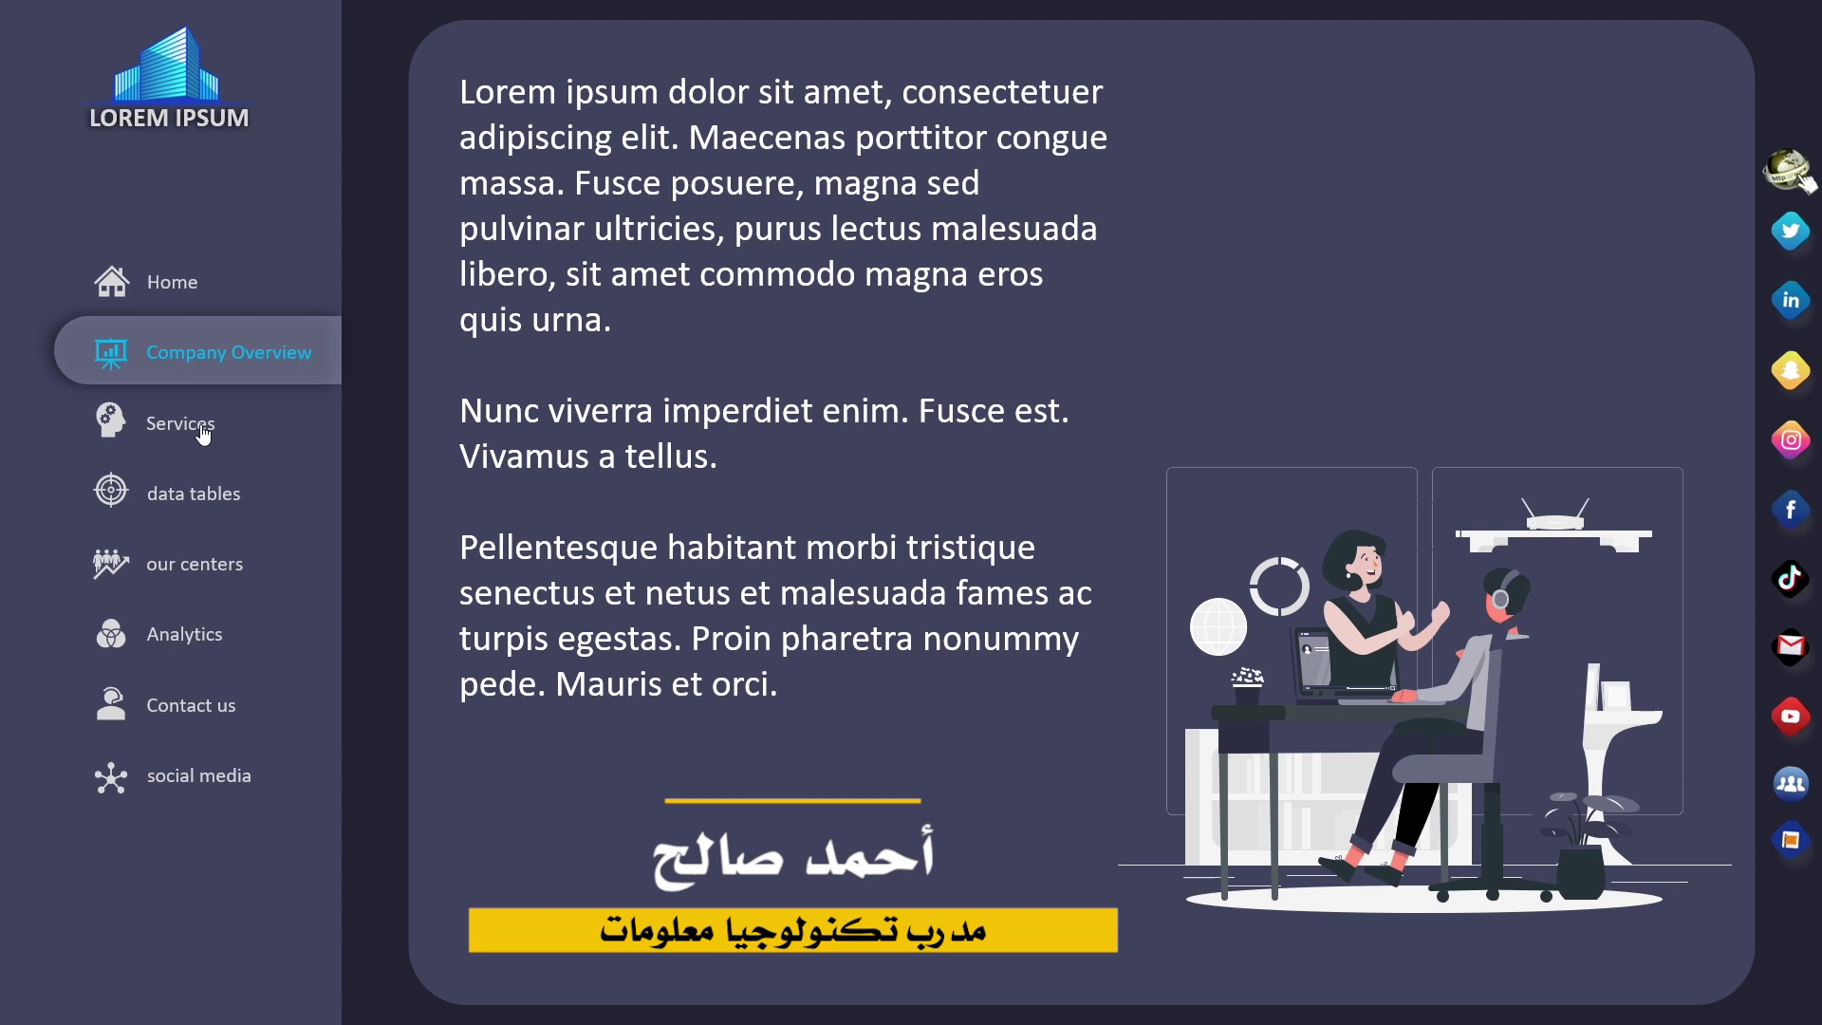
left_click(201, 425)
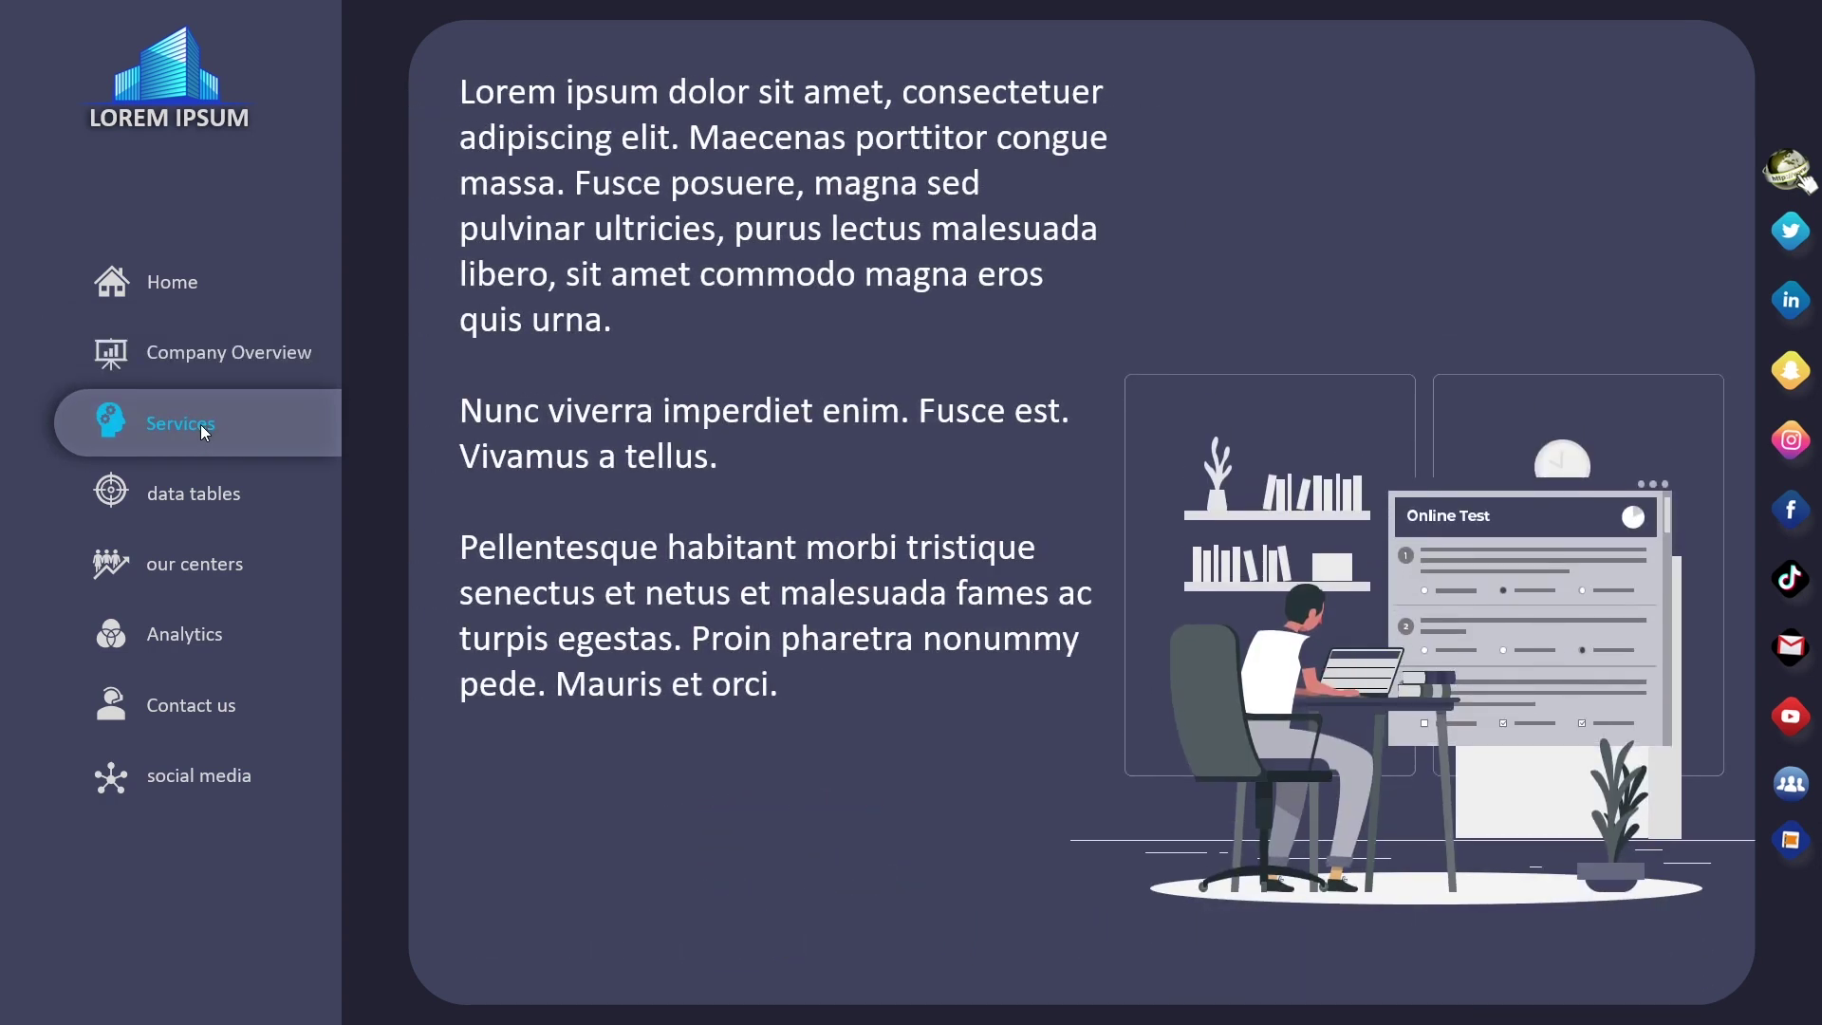
left_click(198, 491)
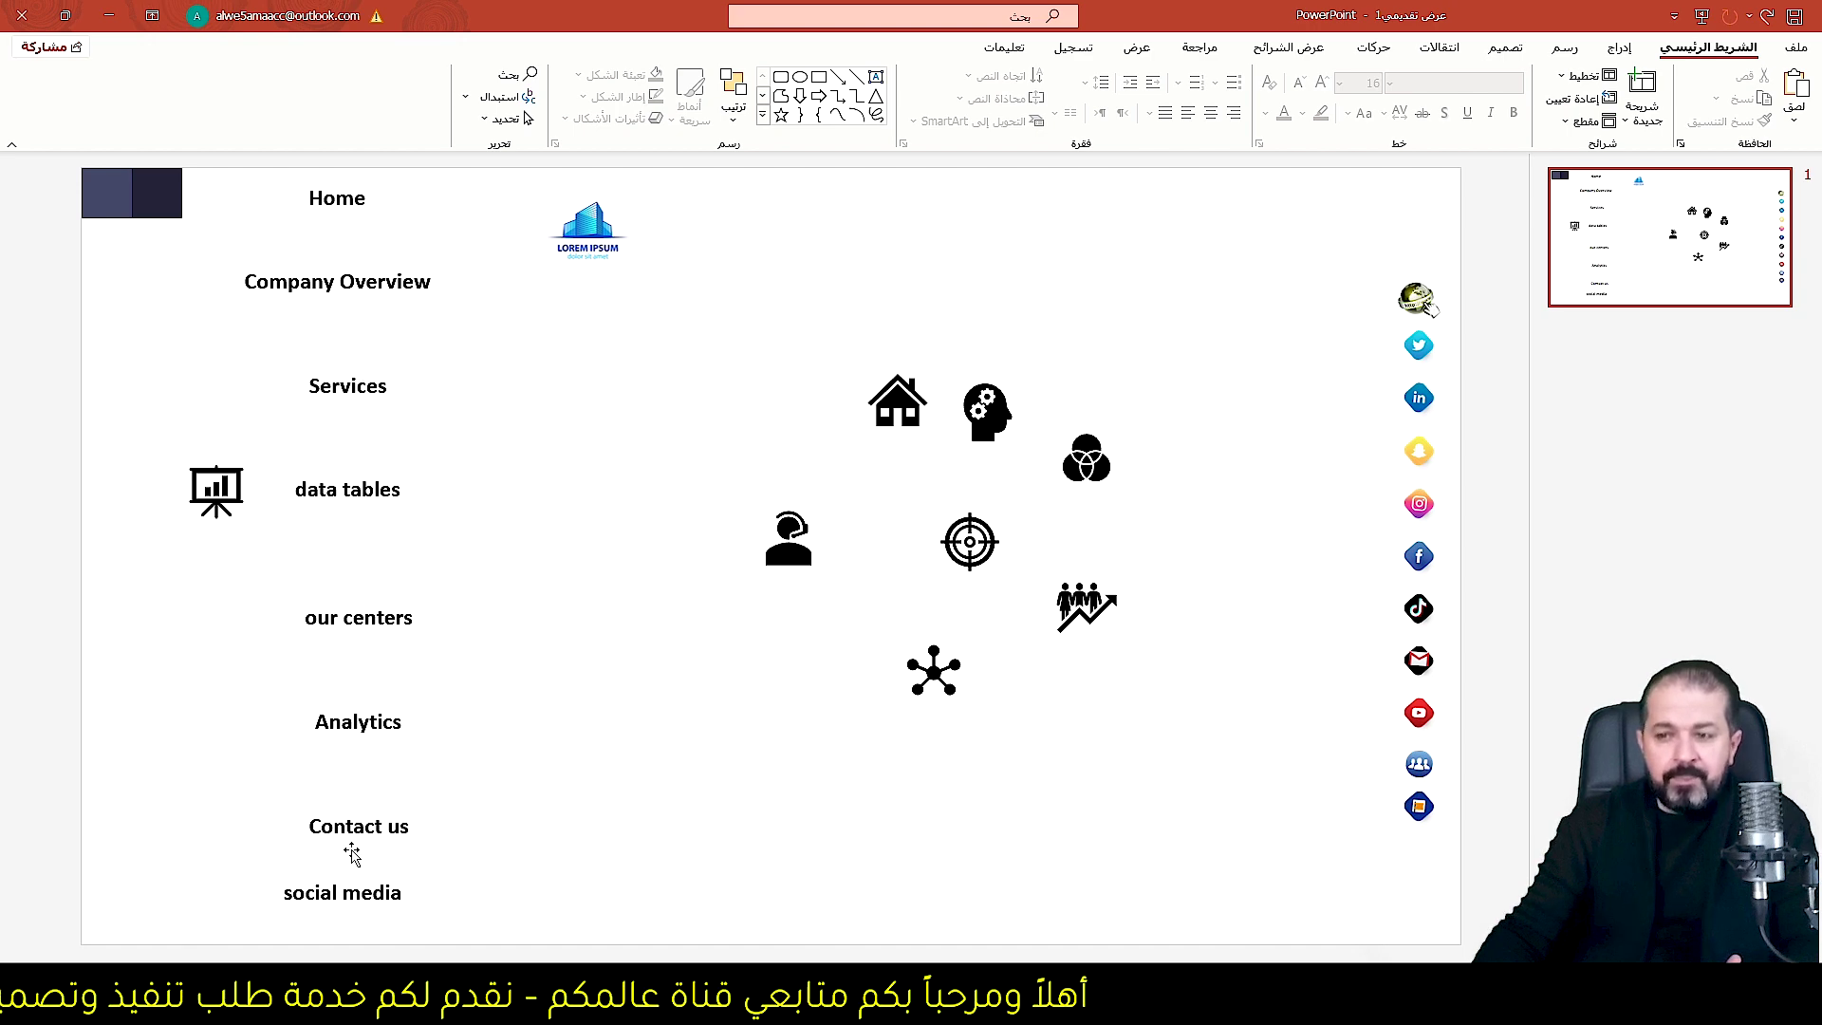
Move the presentation-board icon into the icon cluster in the middle of slide 1.
left_click(584, 235)
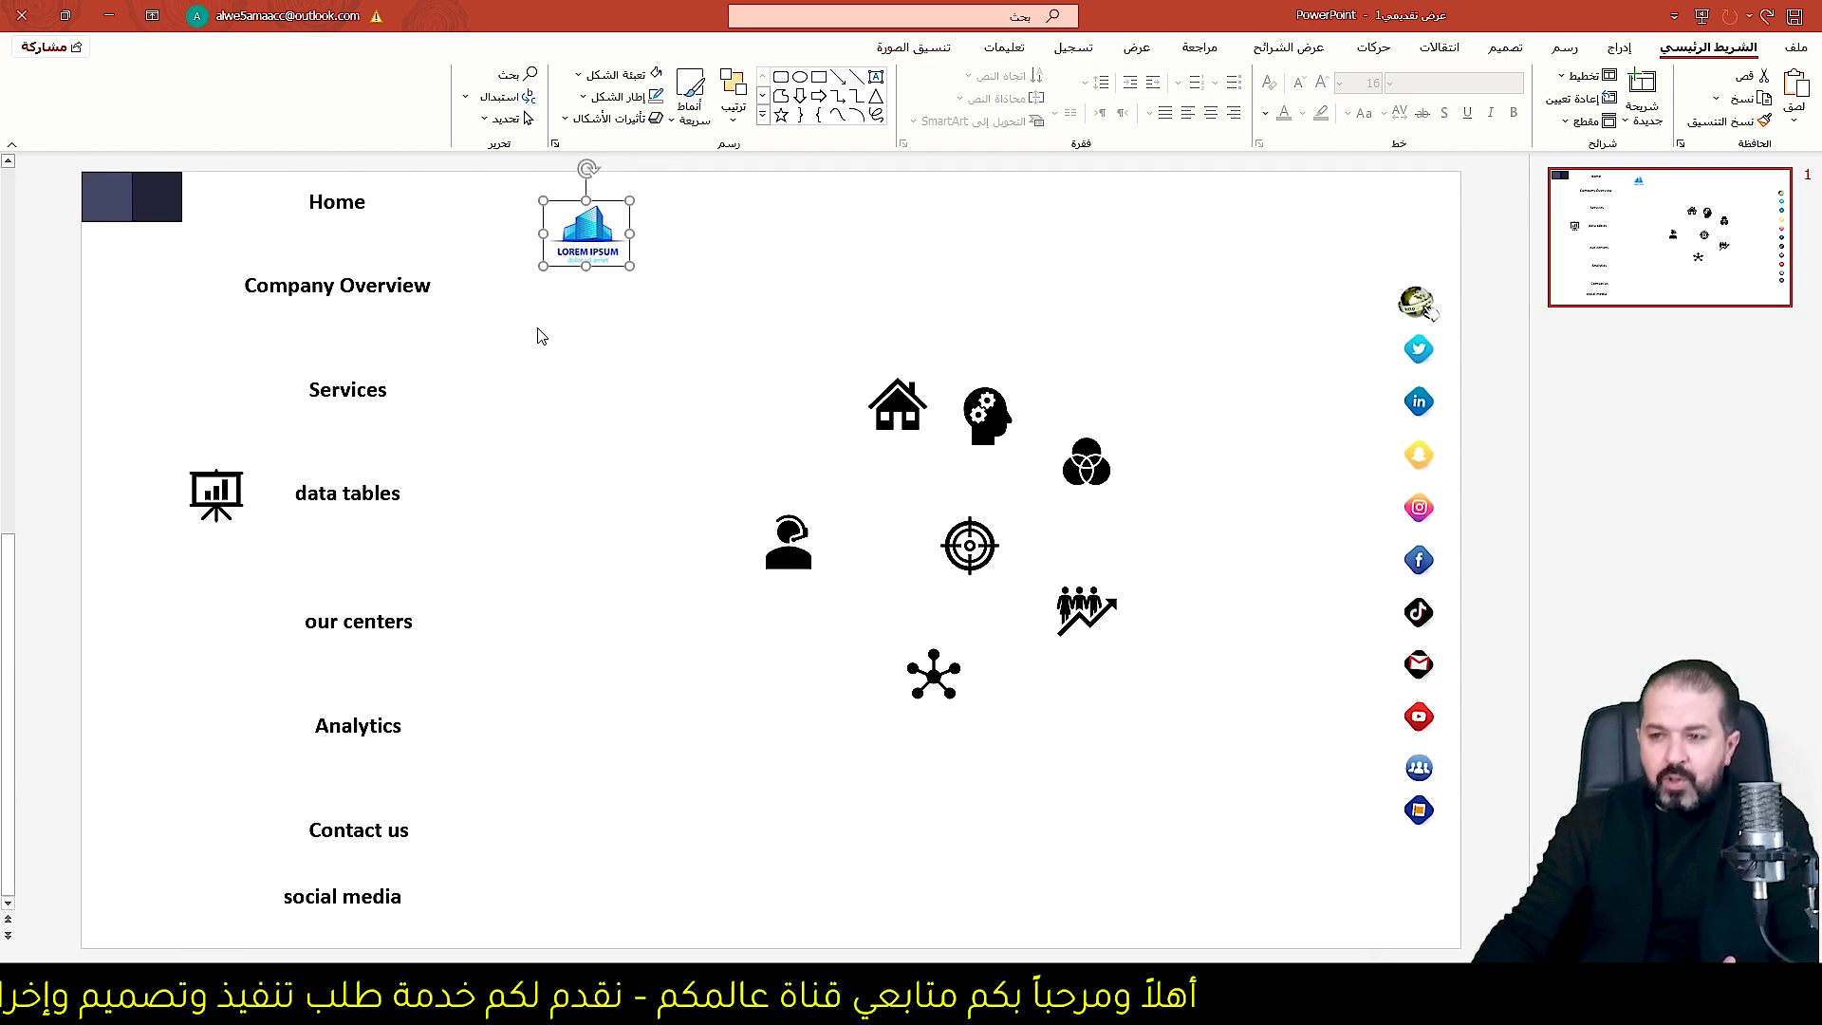
left_click_drag(218, 493, 780, 441)
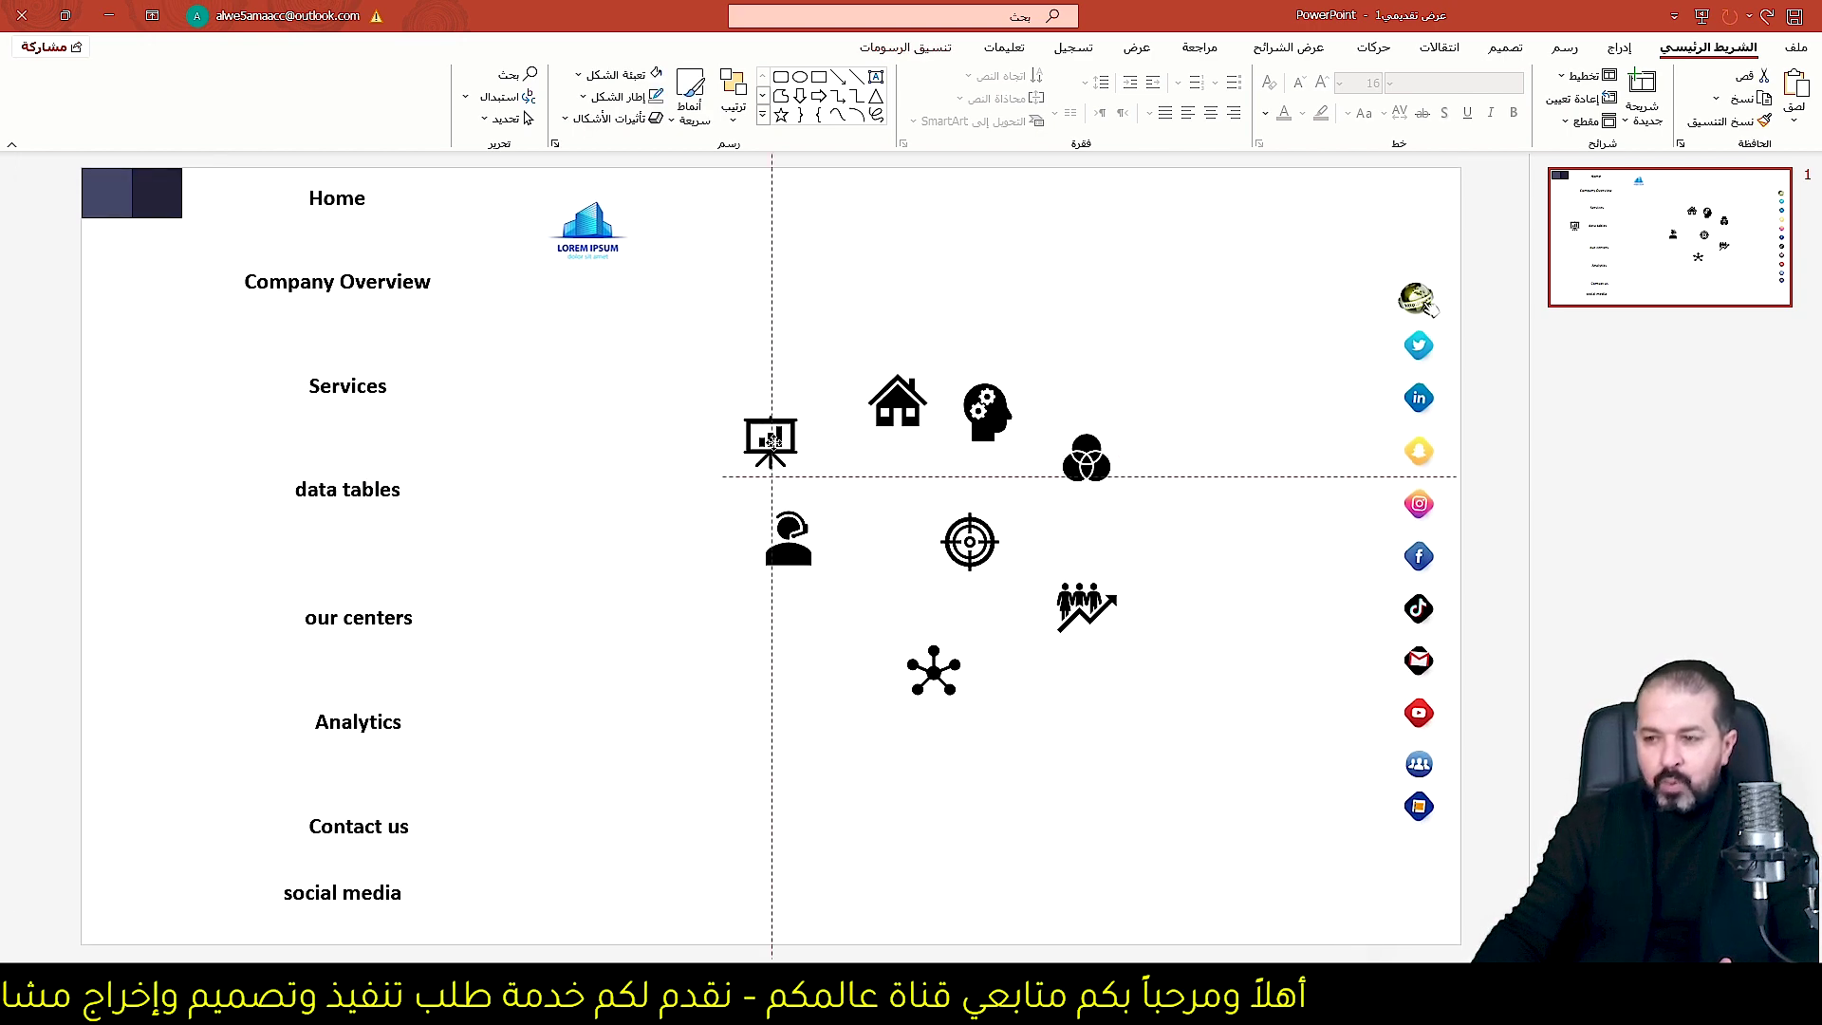
left_click(700, 449)
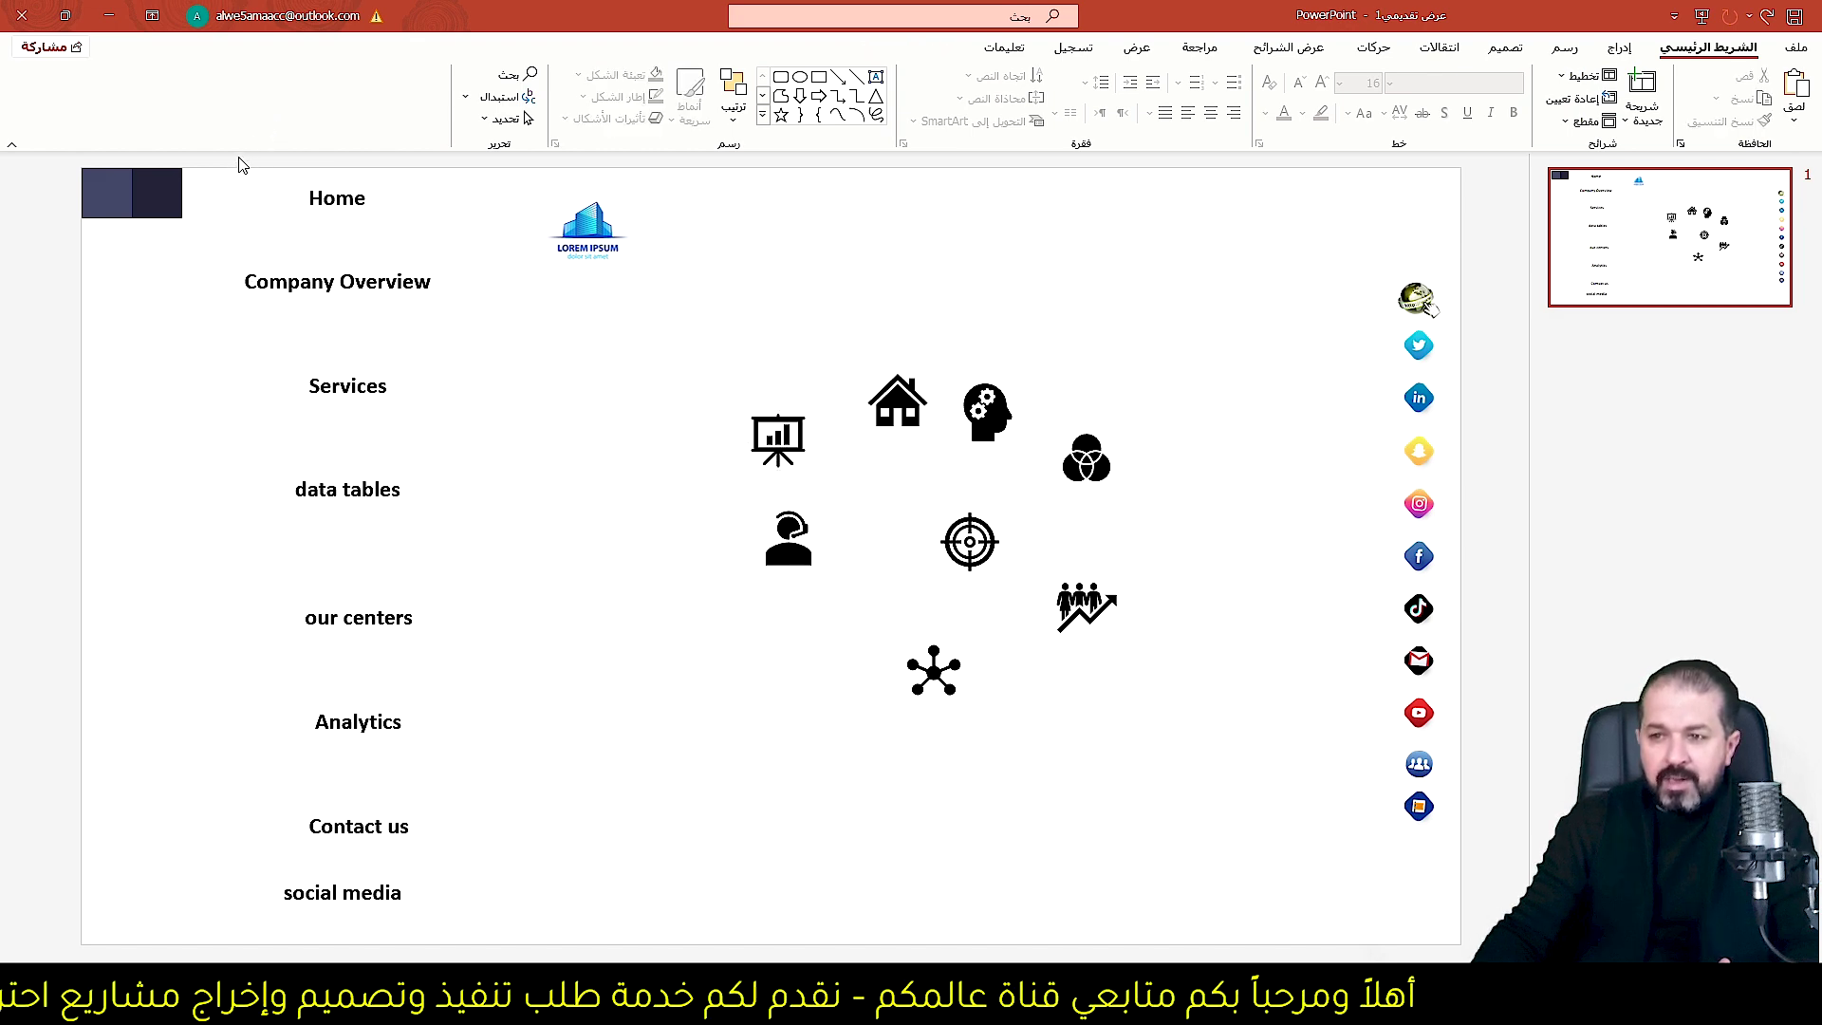
left_click_drag(239, 165, 57, 269)
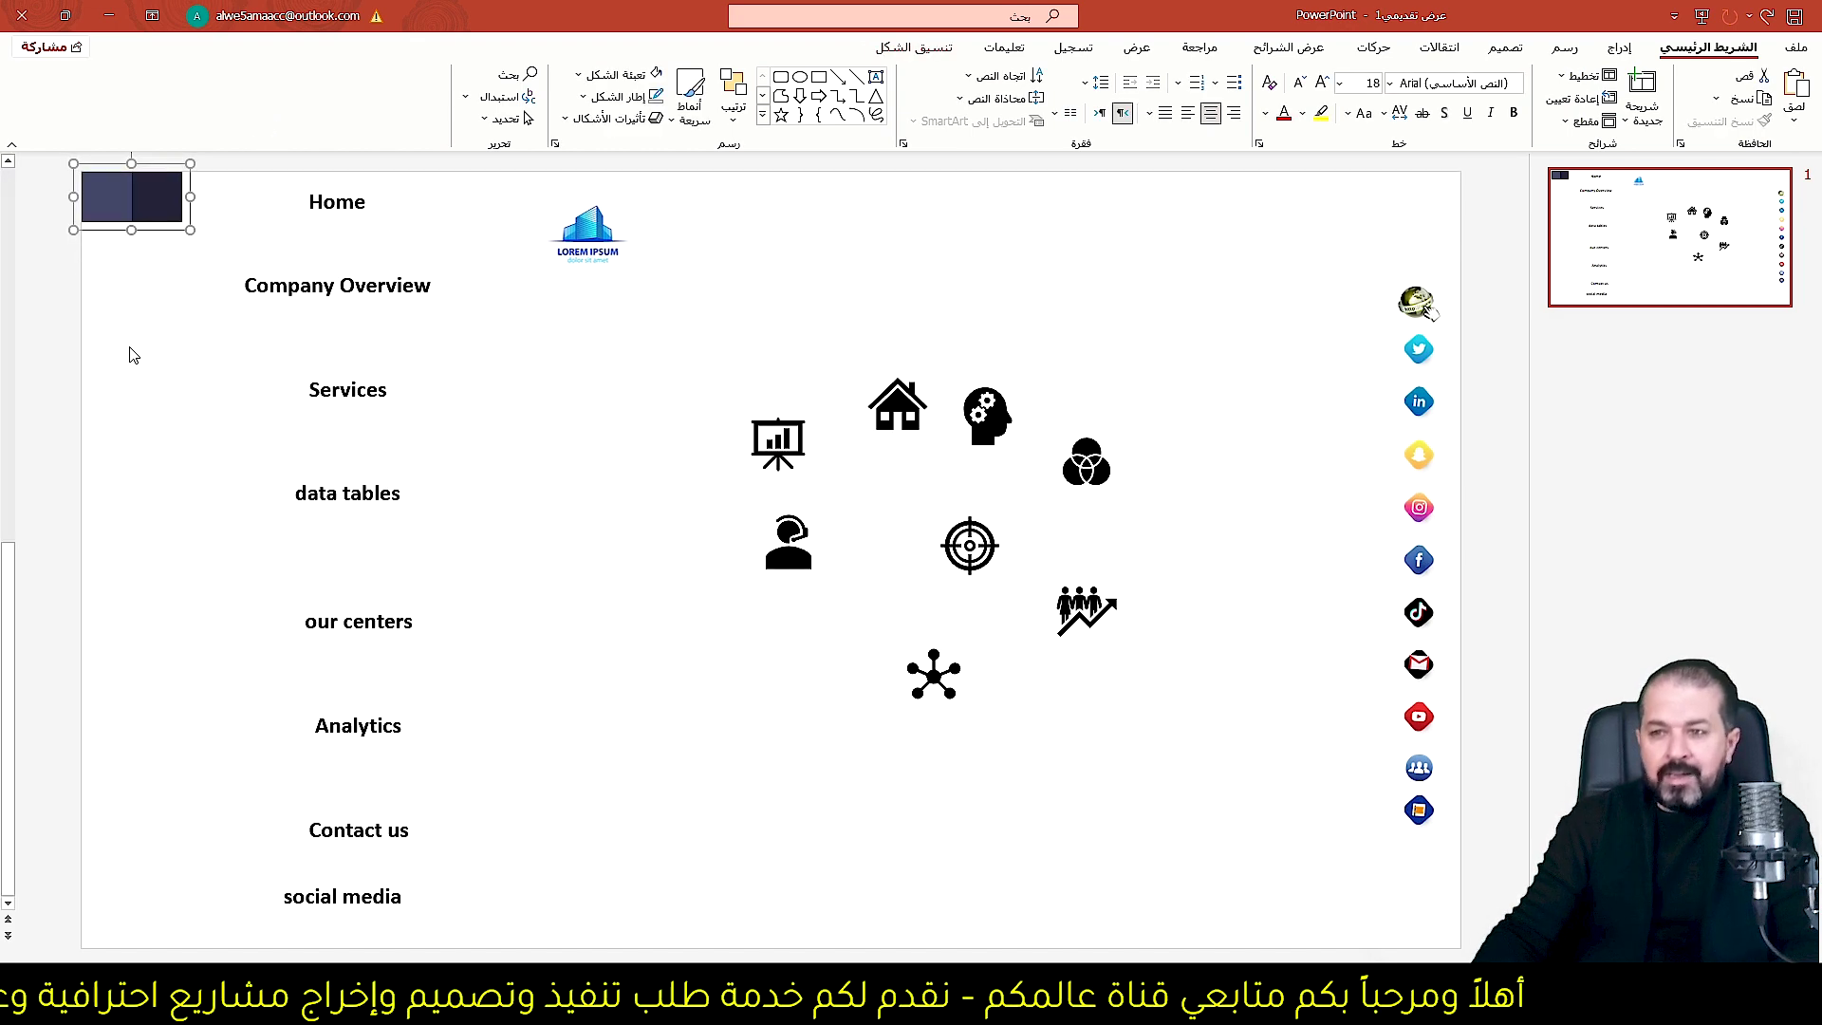
left_click(133, 355)
left_click_drag(1324, 259, 1494, 878)
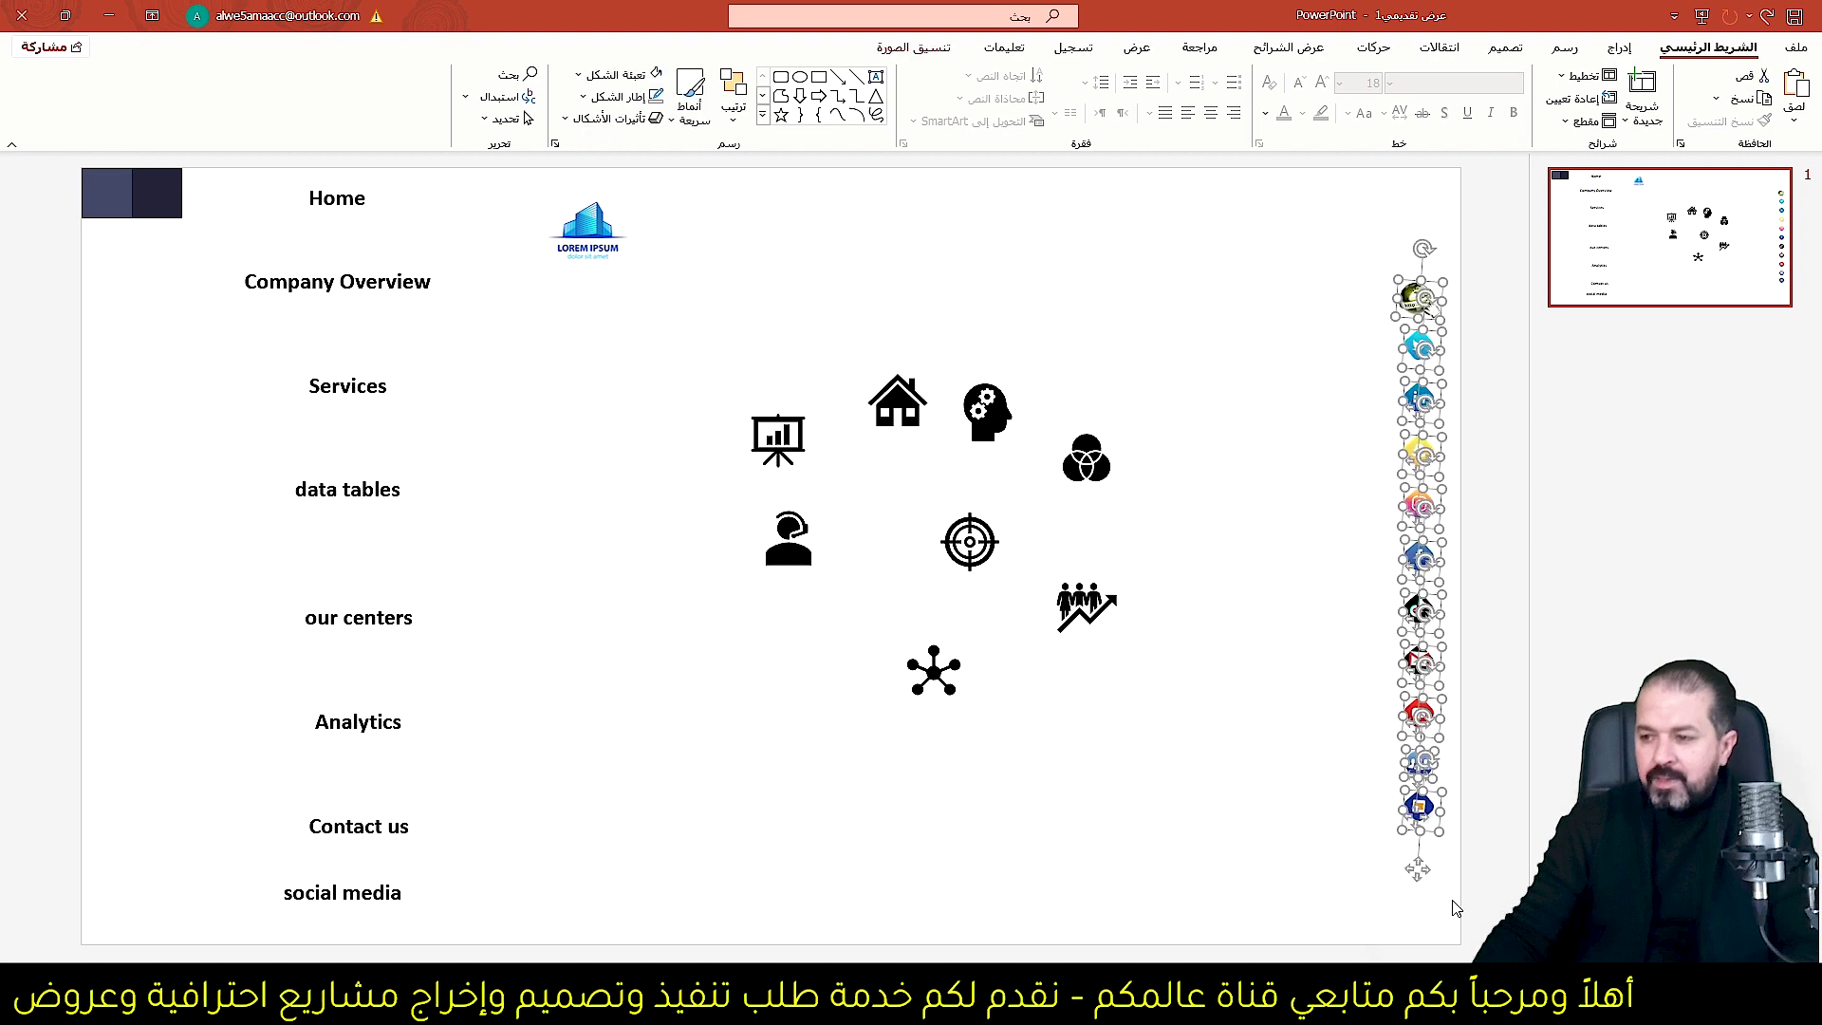
left_click(1300, 814)
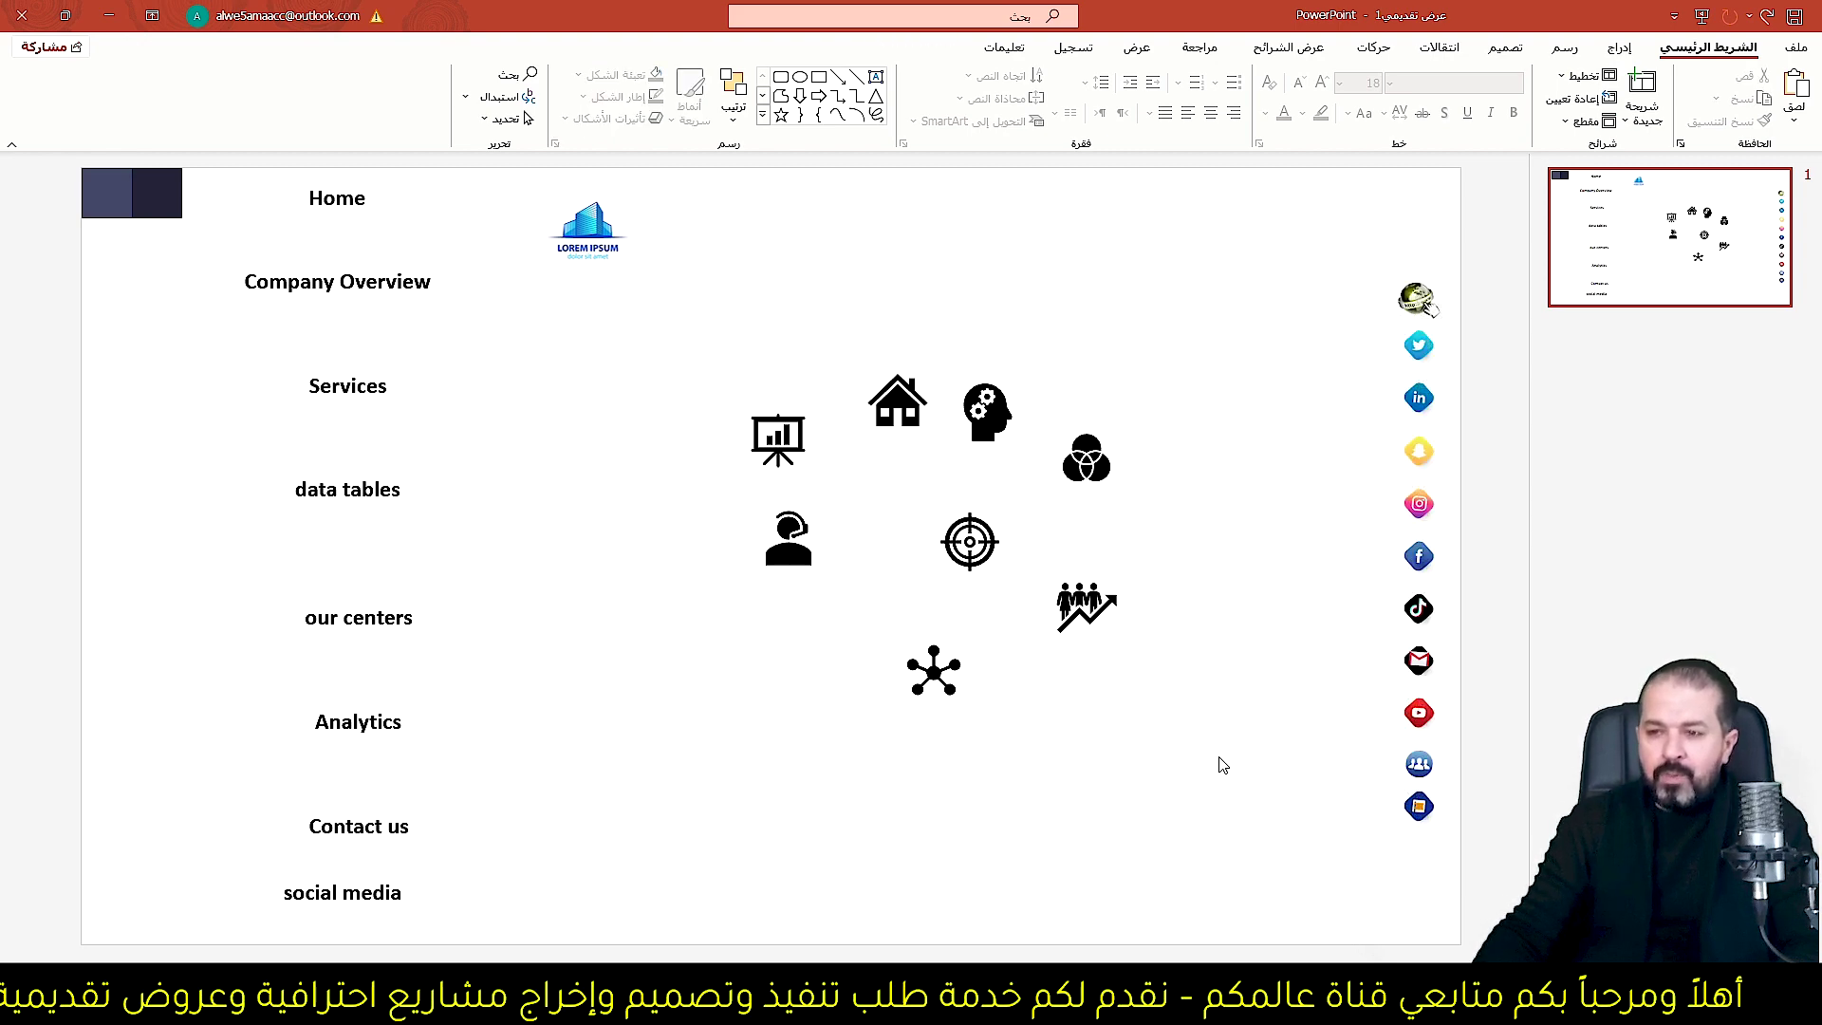
Add a new blank slide after slide 1 and choose the Rectangle shape.
right_click(1716, 369)
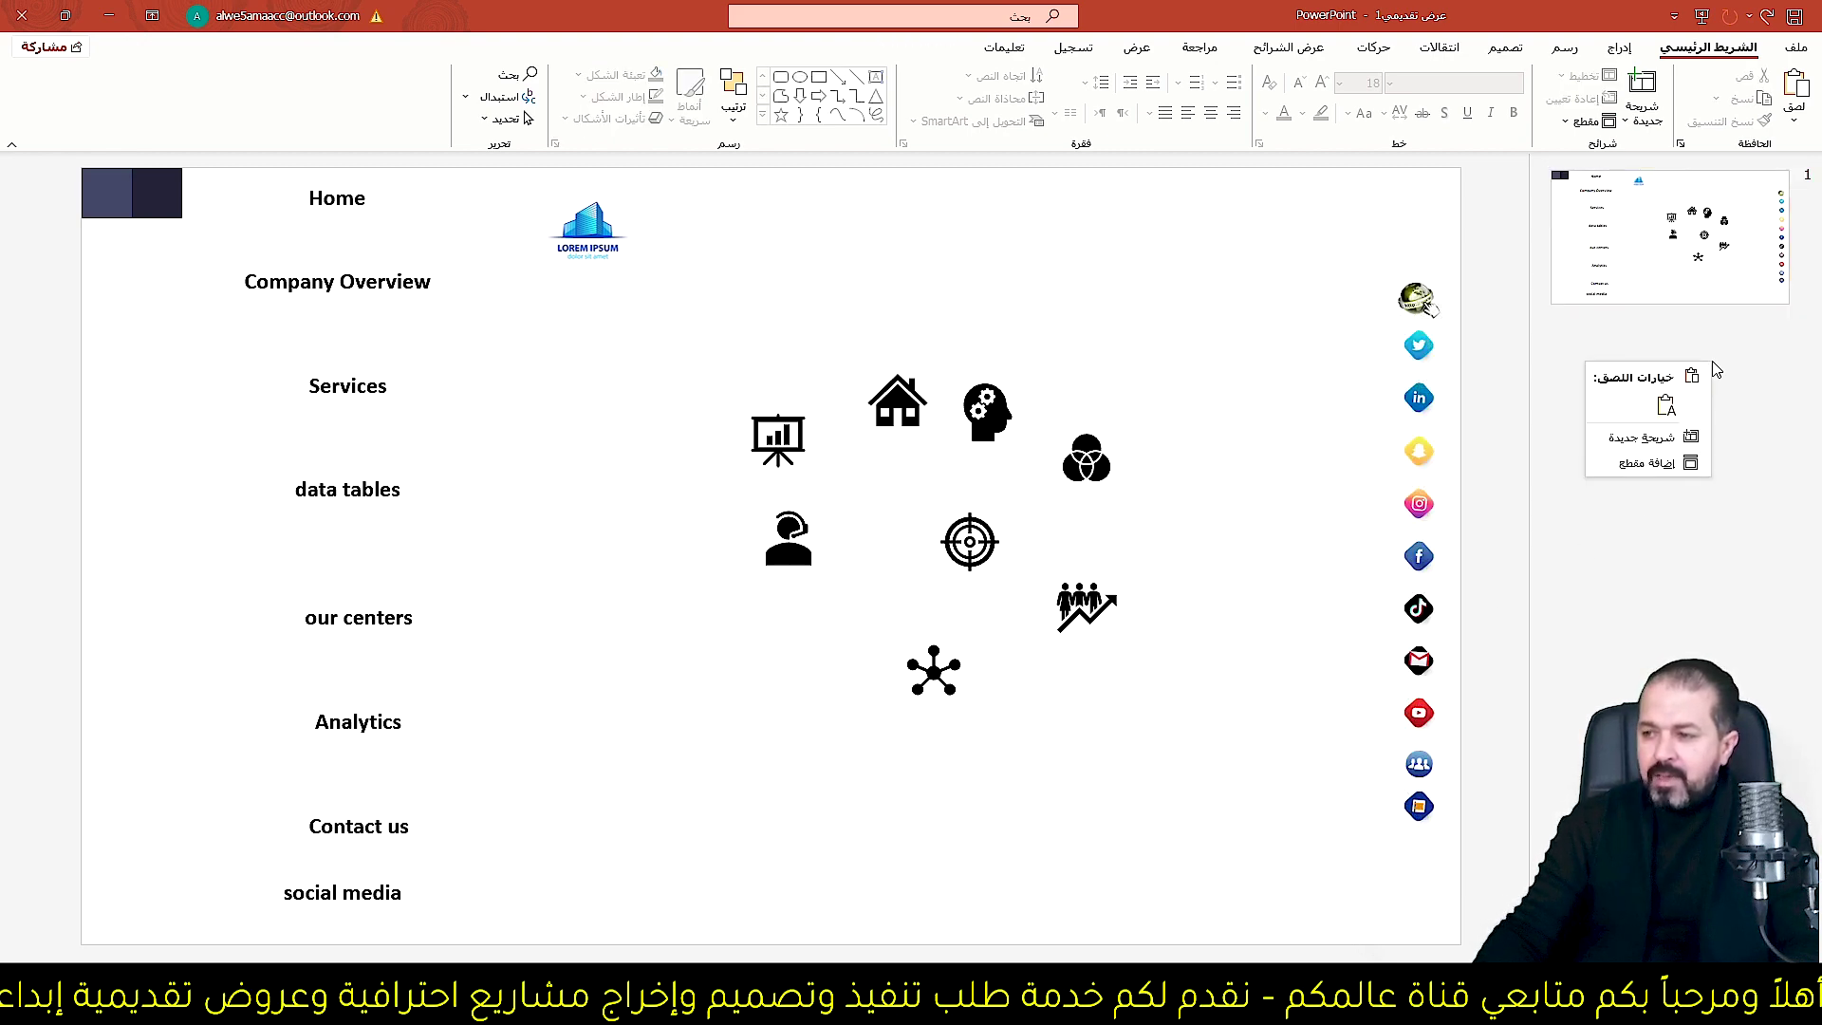
left_click(1652, 436)
left_click(1616, 49)
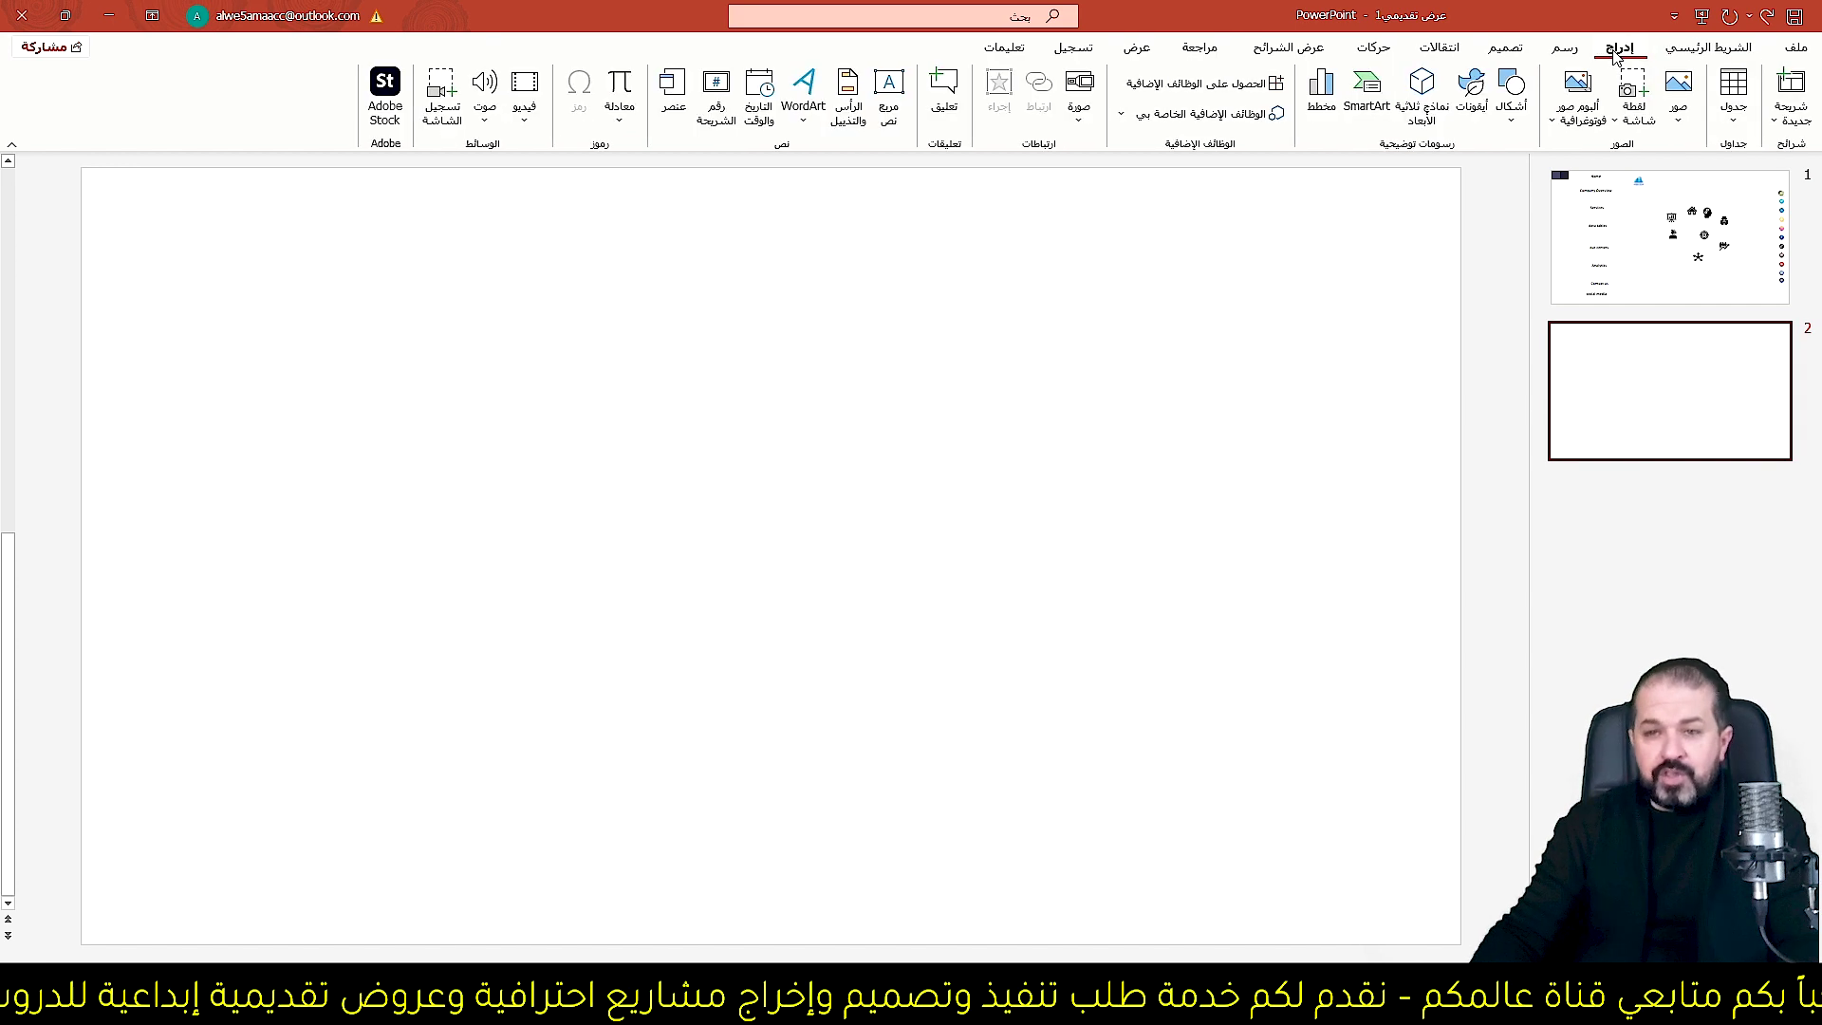
left_click(1522, 125)
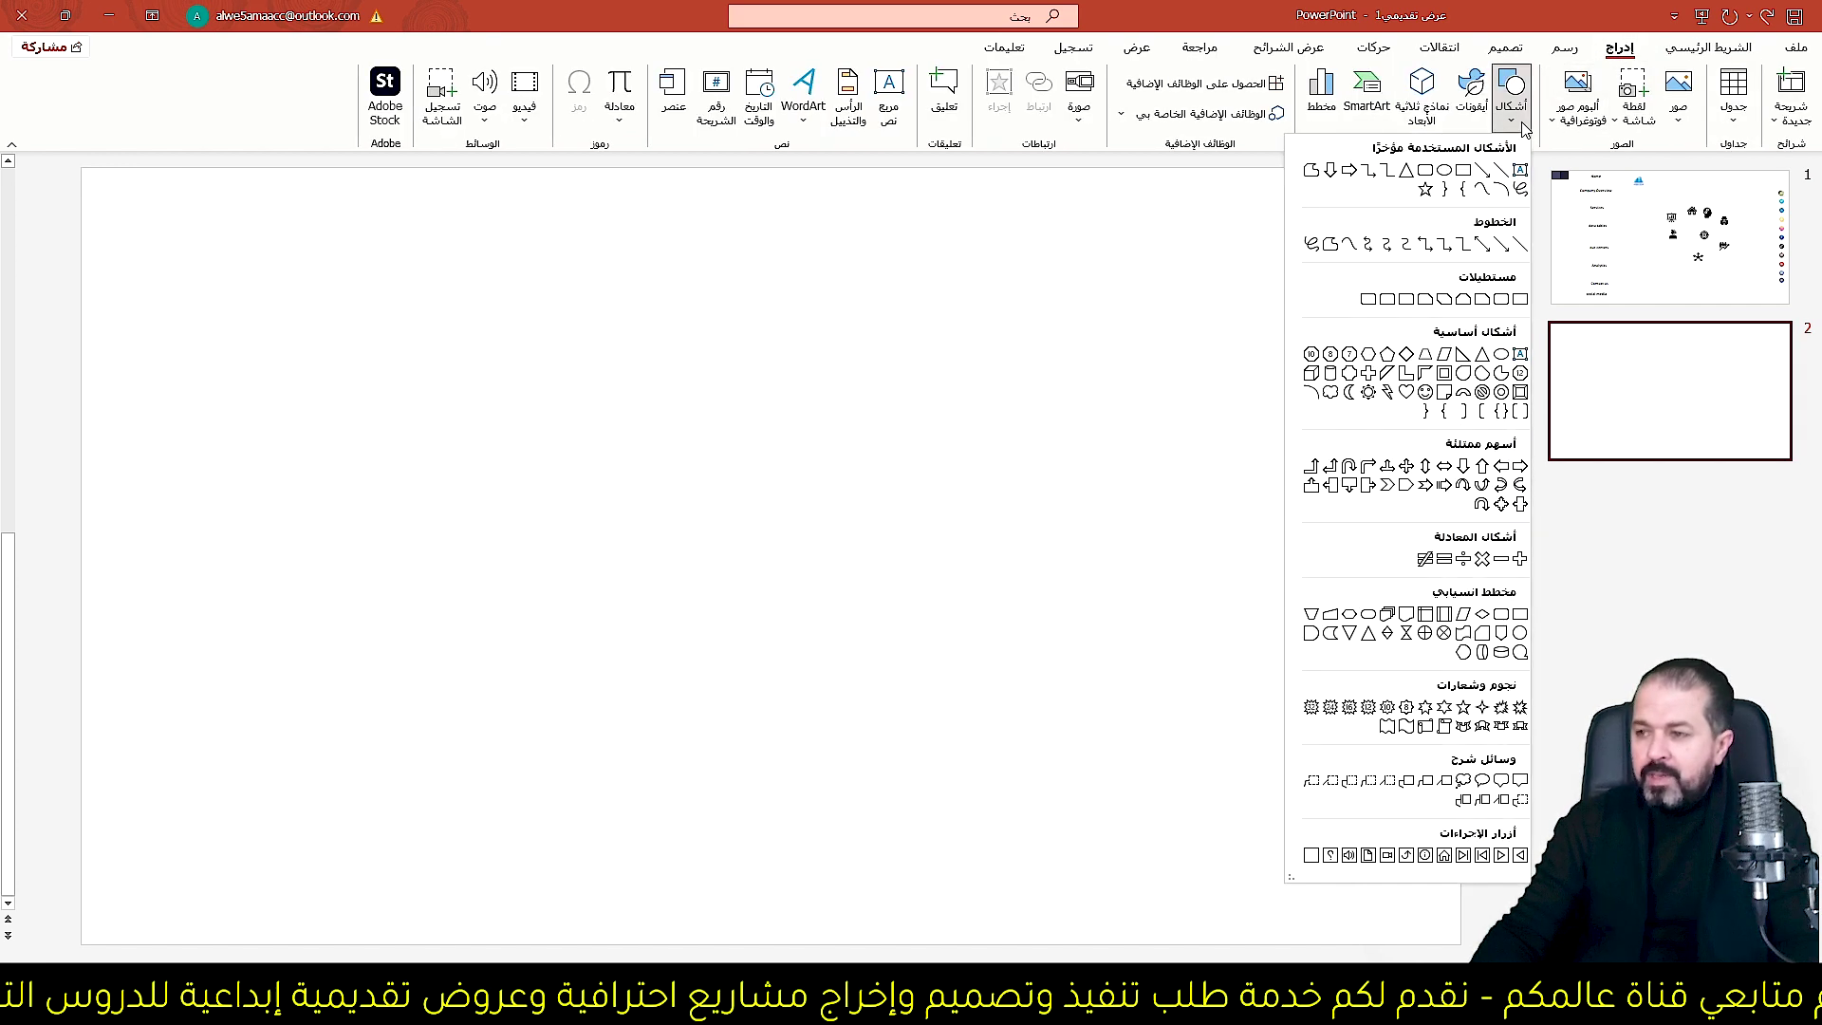
left_click(1463, 172)
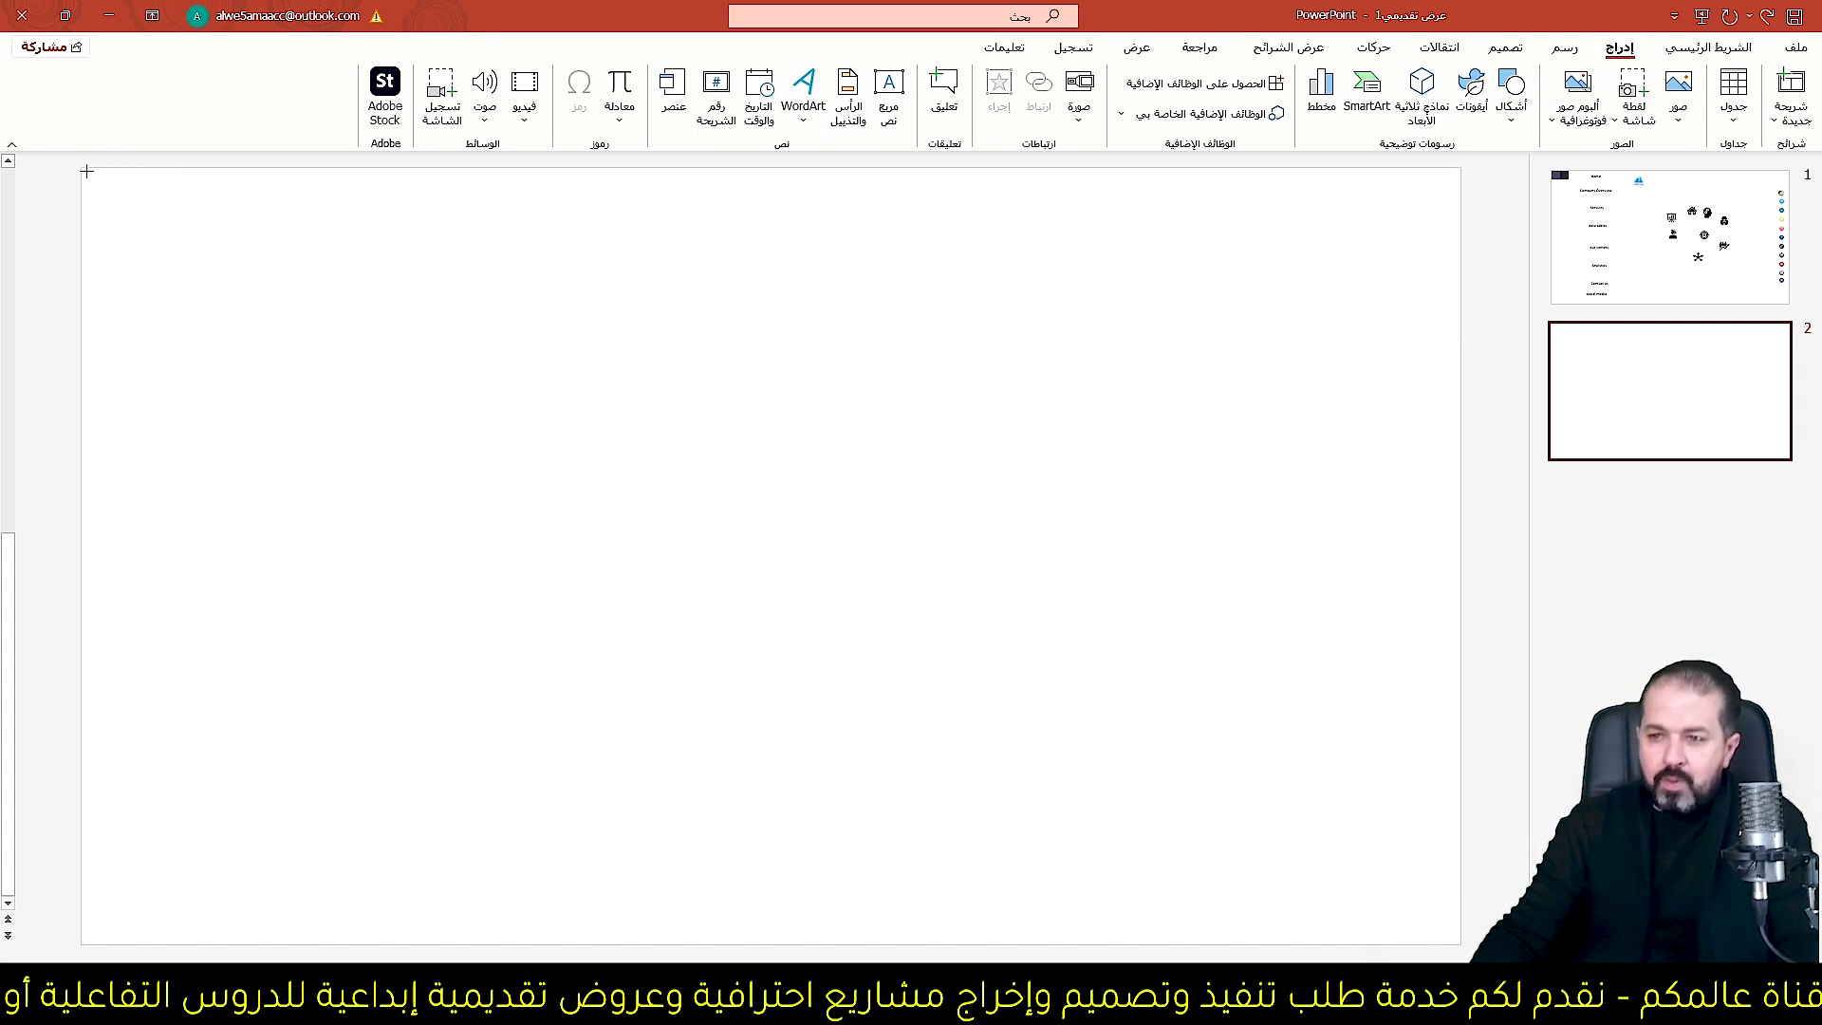
Draw a rectangle covering all of slide 2 with no outline.
left_click_drag(81, 166, 1459, 943)
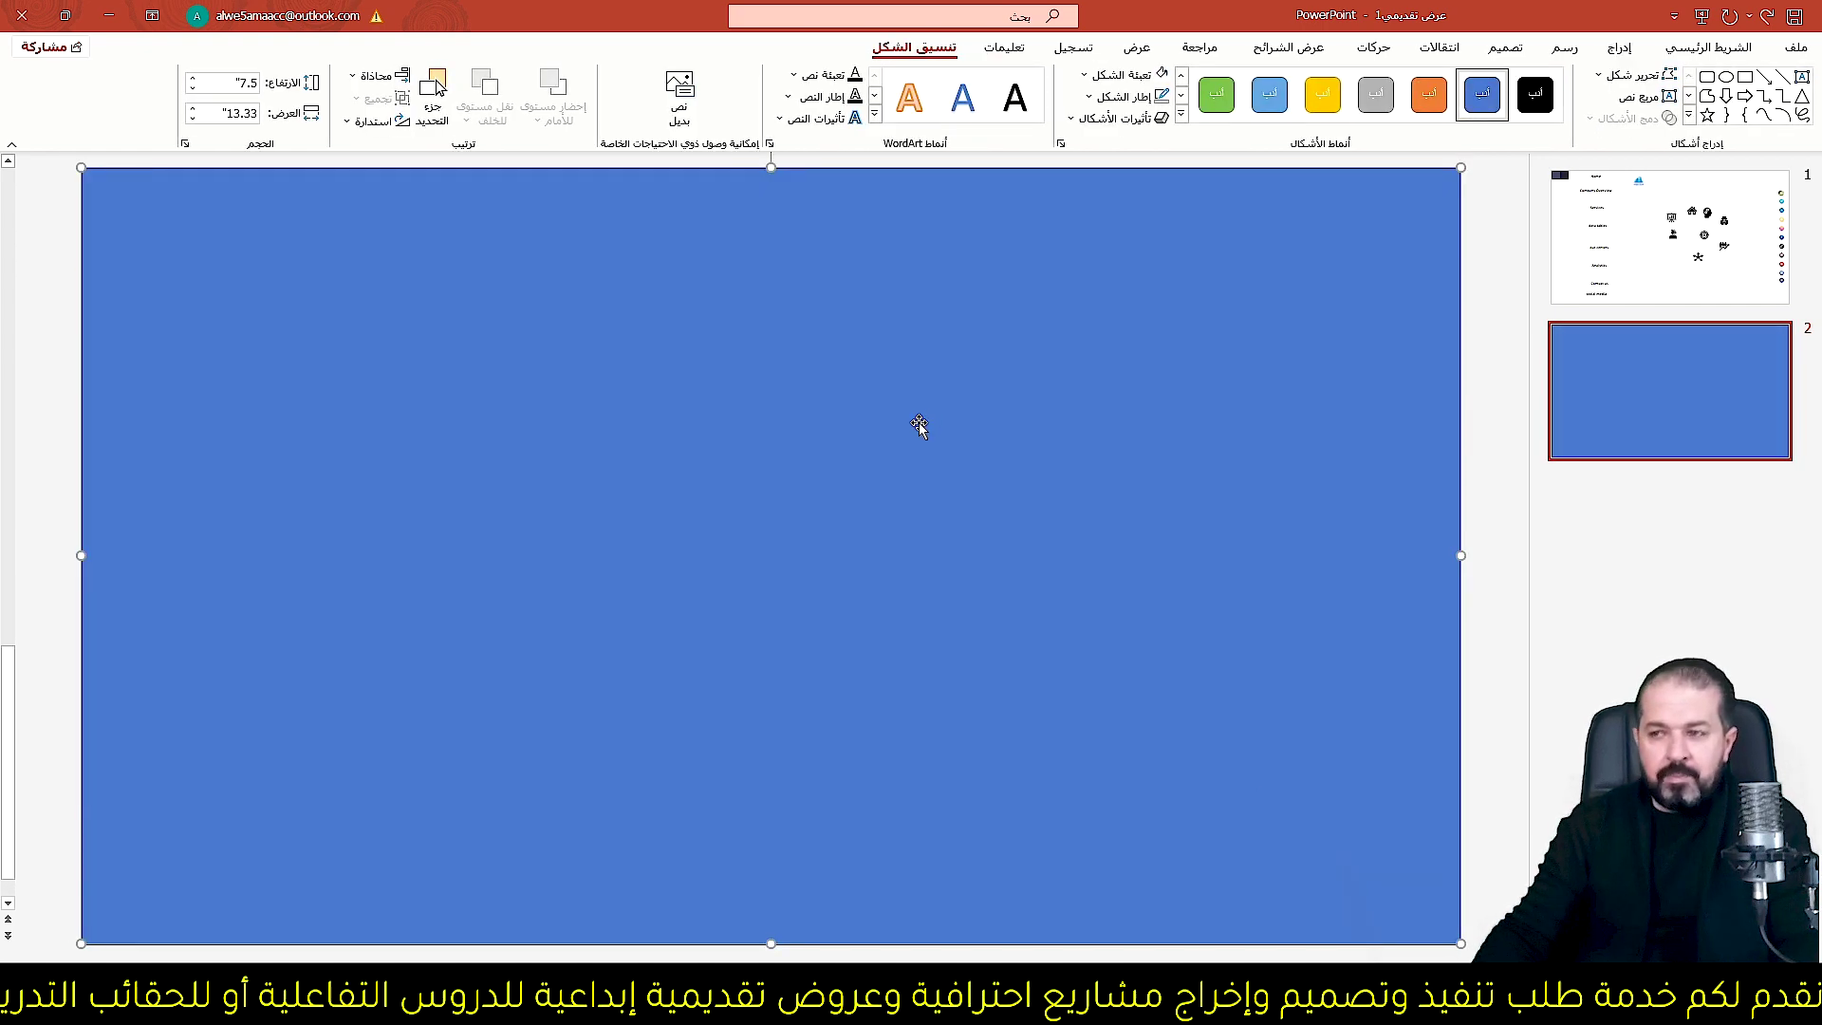
left_click(1124, 95)
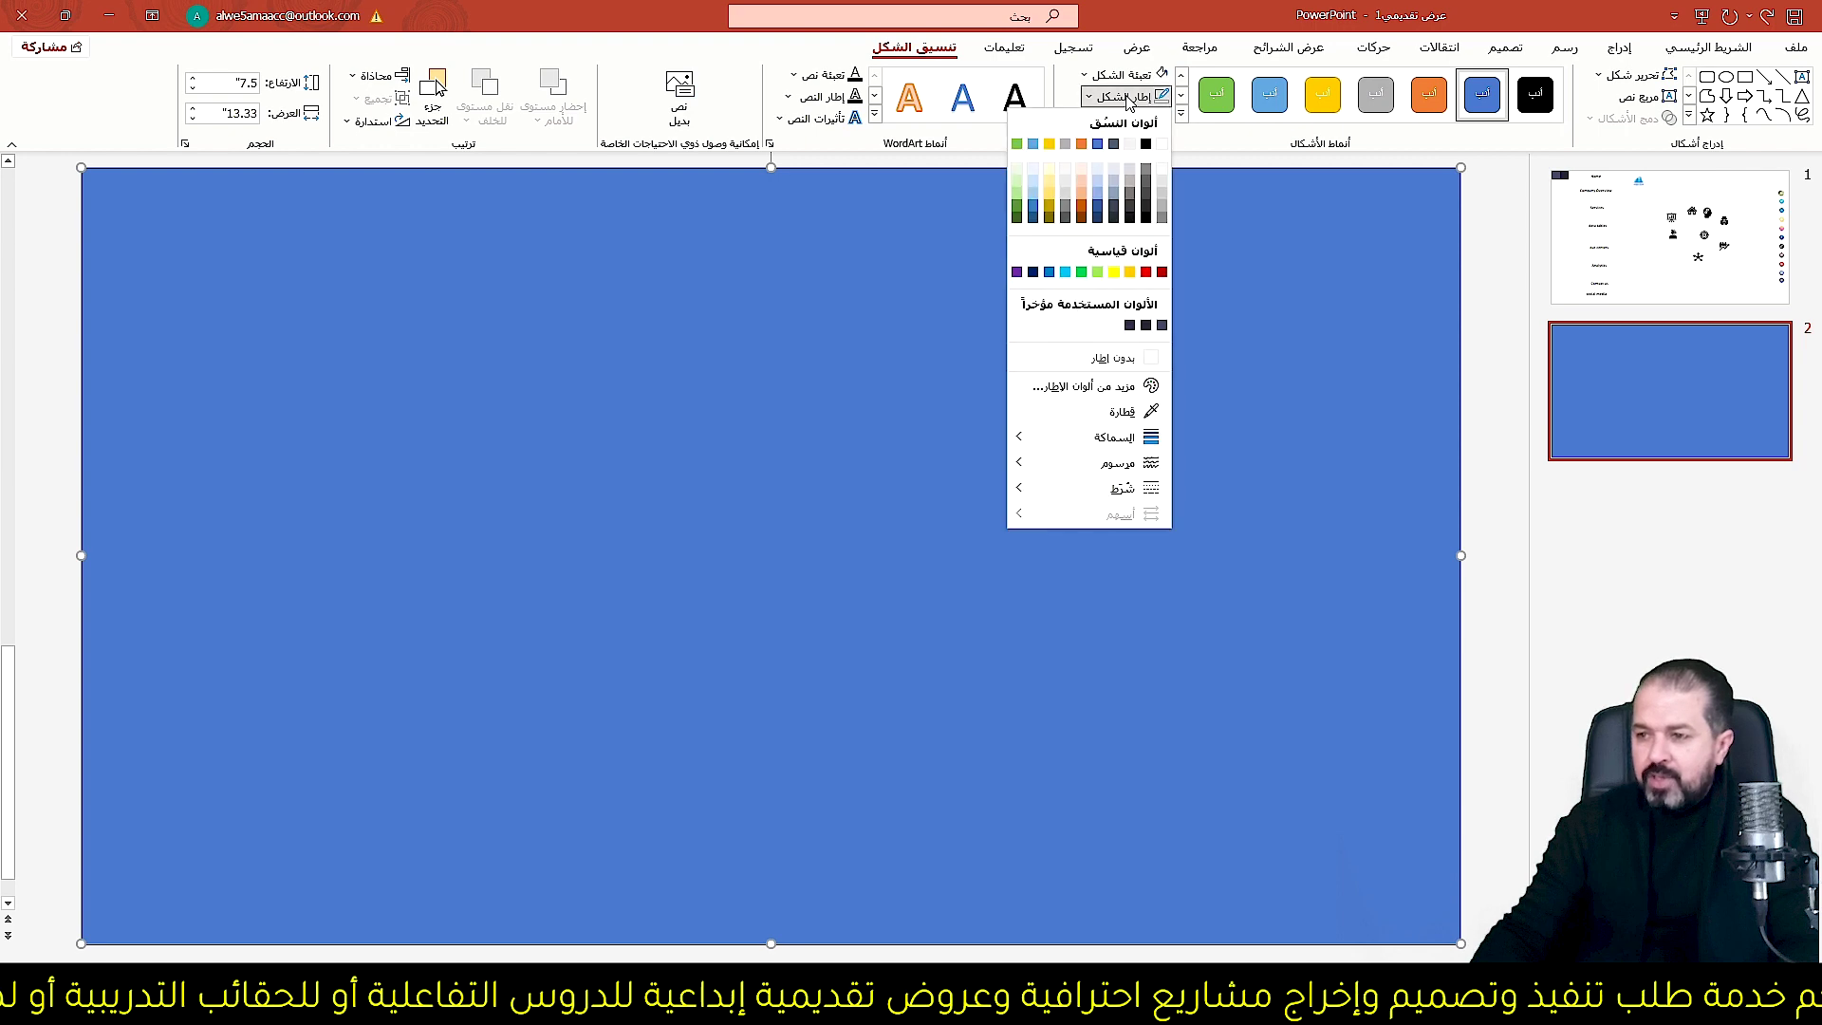
left_click(1134, 361)
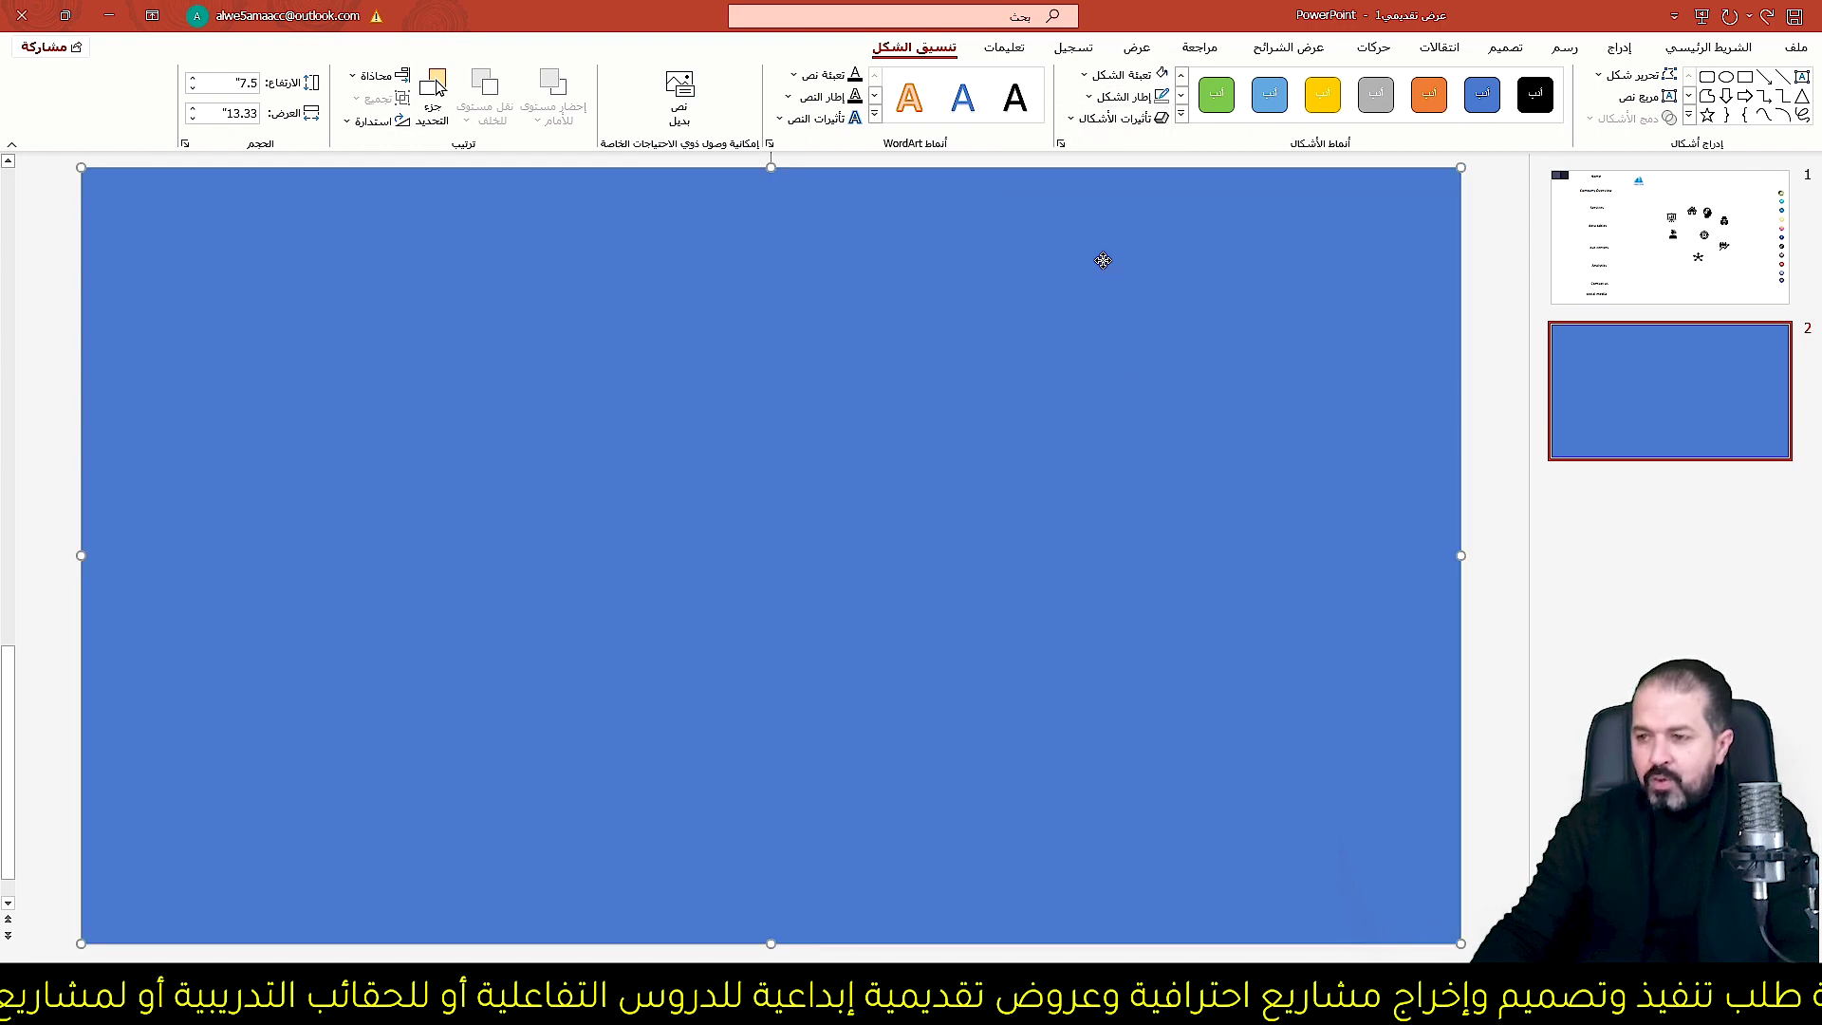
right_click(1103, 260)
left_click(1025, 714)
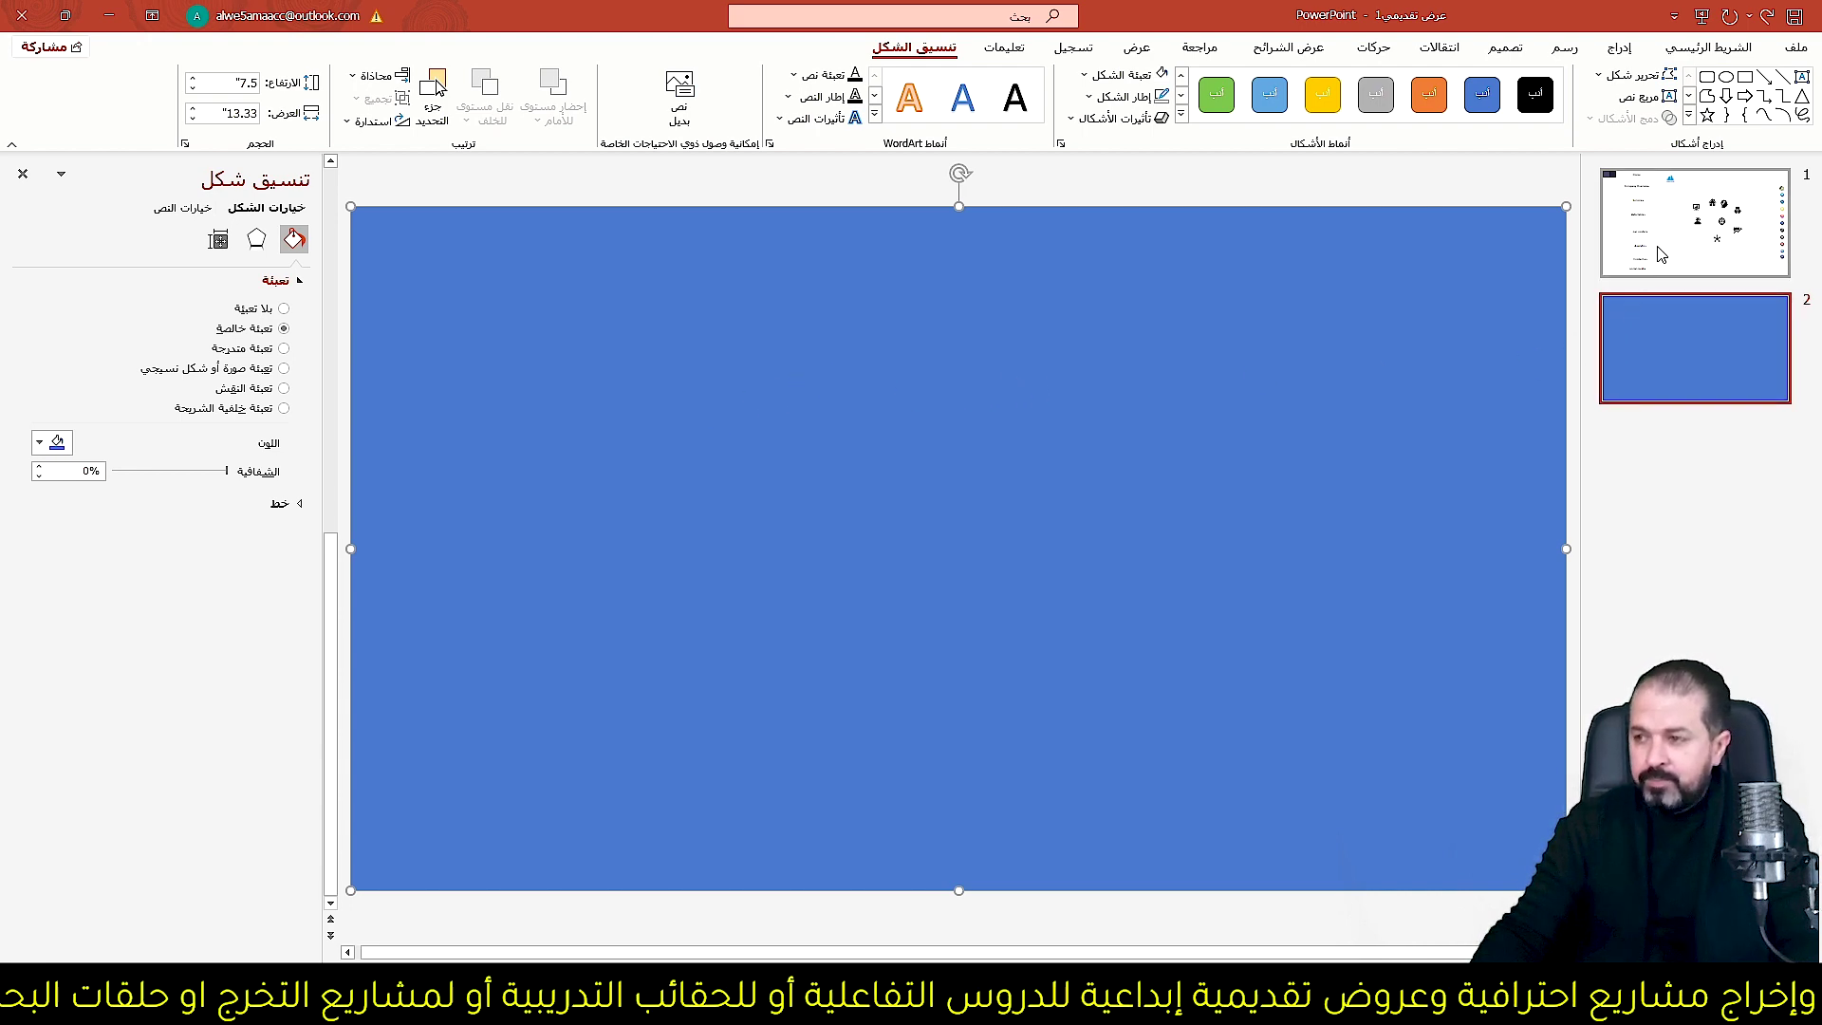
Bring the two-tone colour swatch from slide 1 onto slide 2.
left_click(1694, 223)
left_click(410, 241)
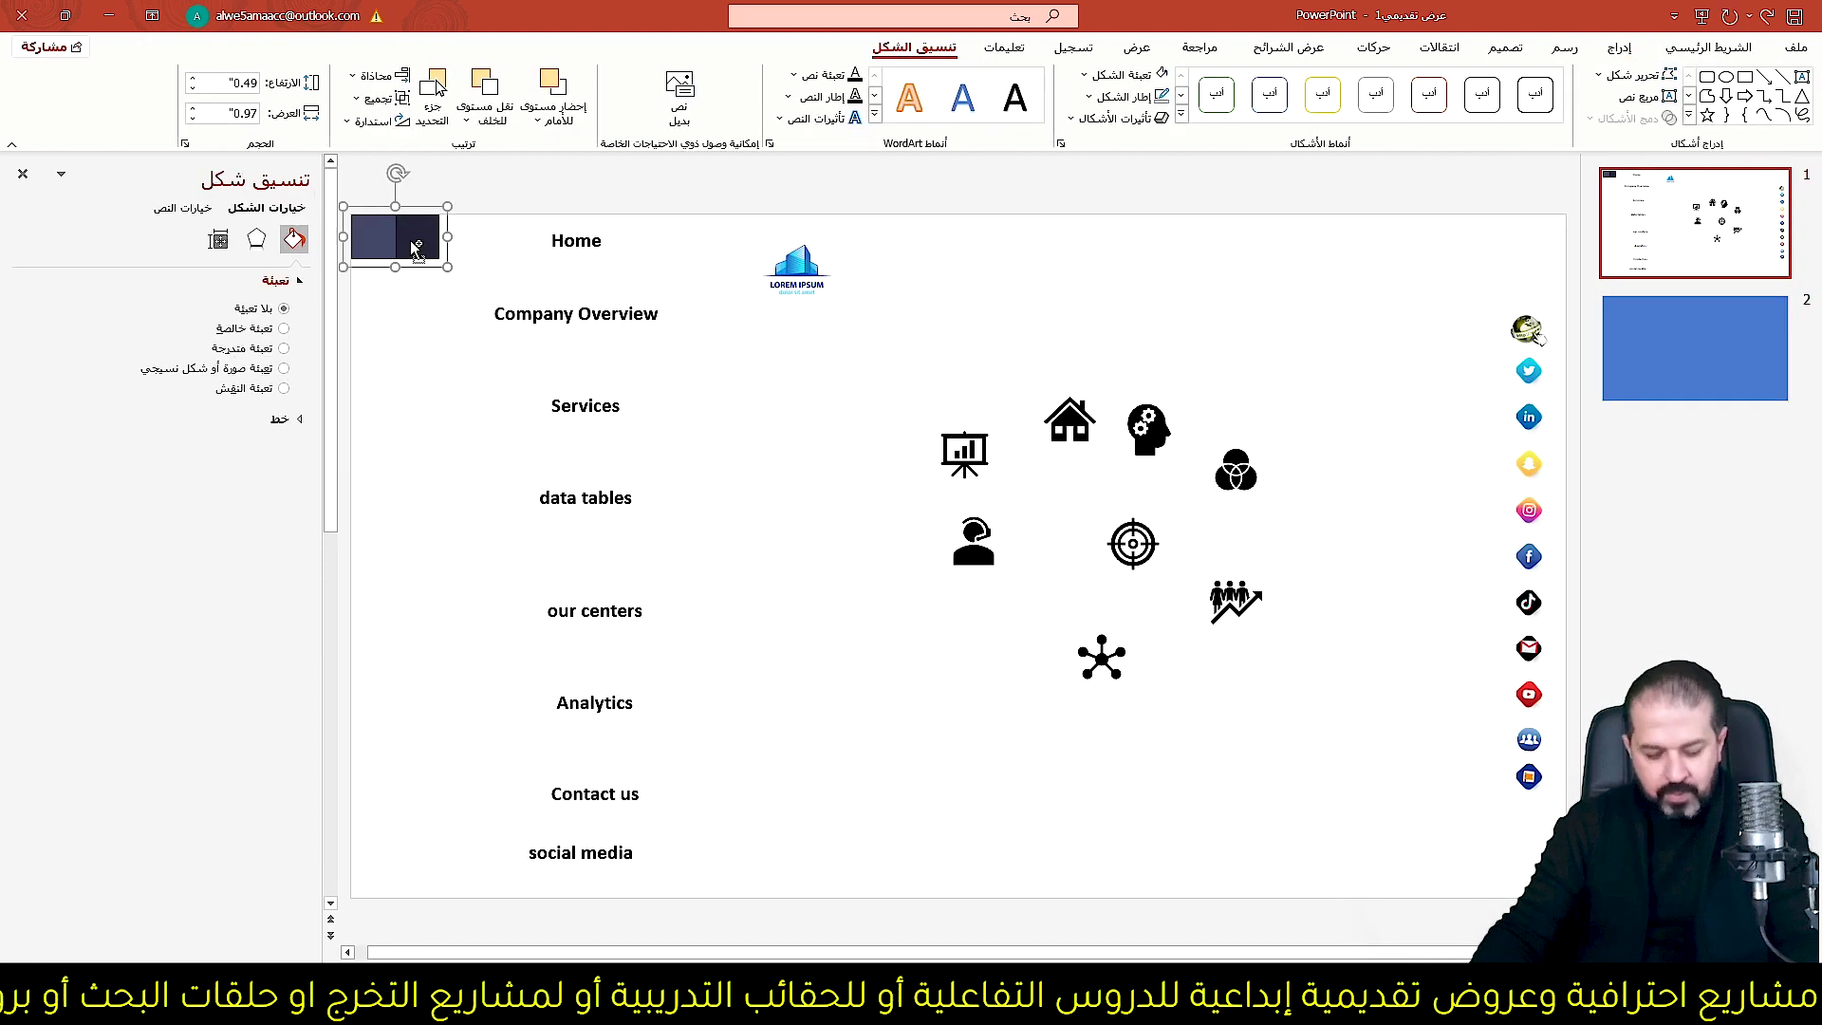
left_click(1685, 373)
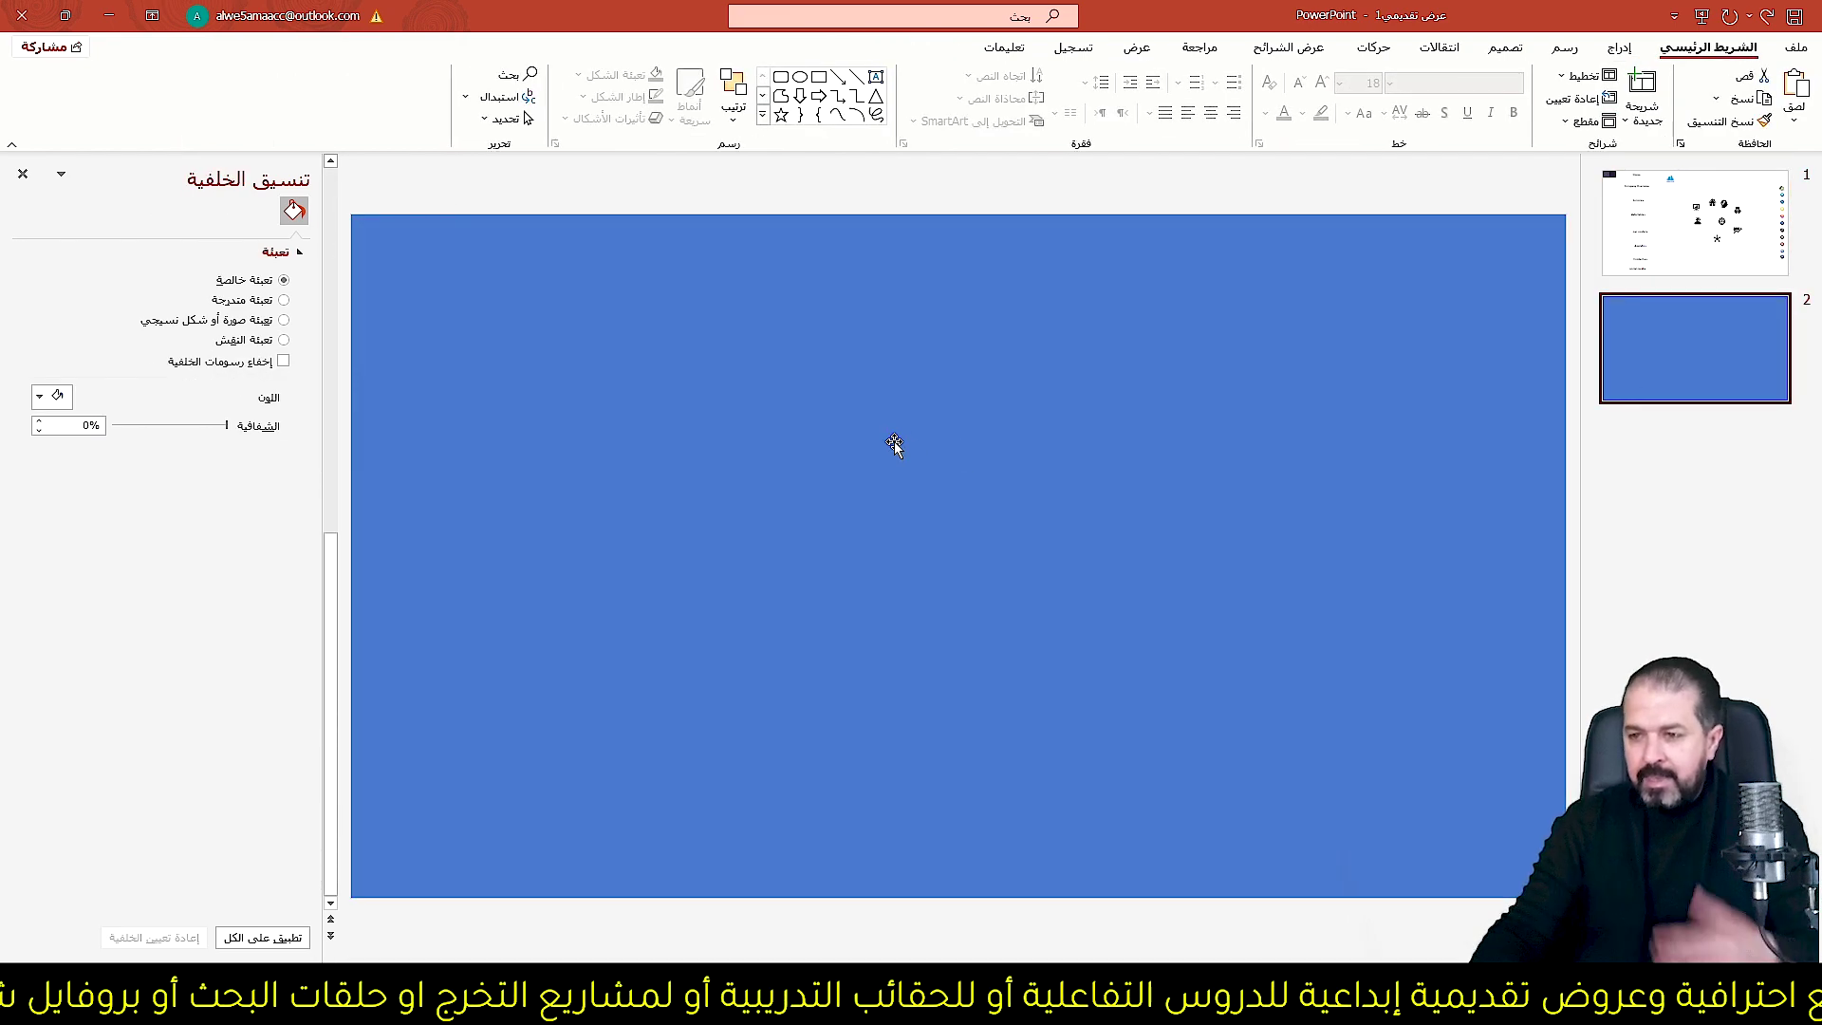
key("ctrl+v")
Fill the full-slide rectangle with the swatch's dark navy using the eyedropper.
left_click(455, 260)
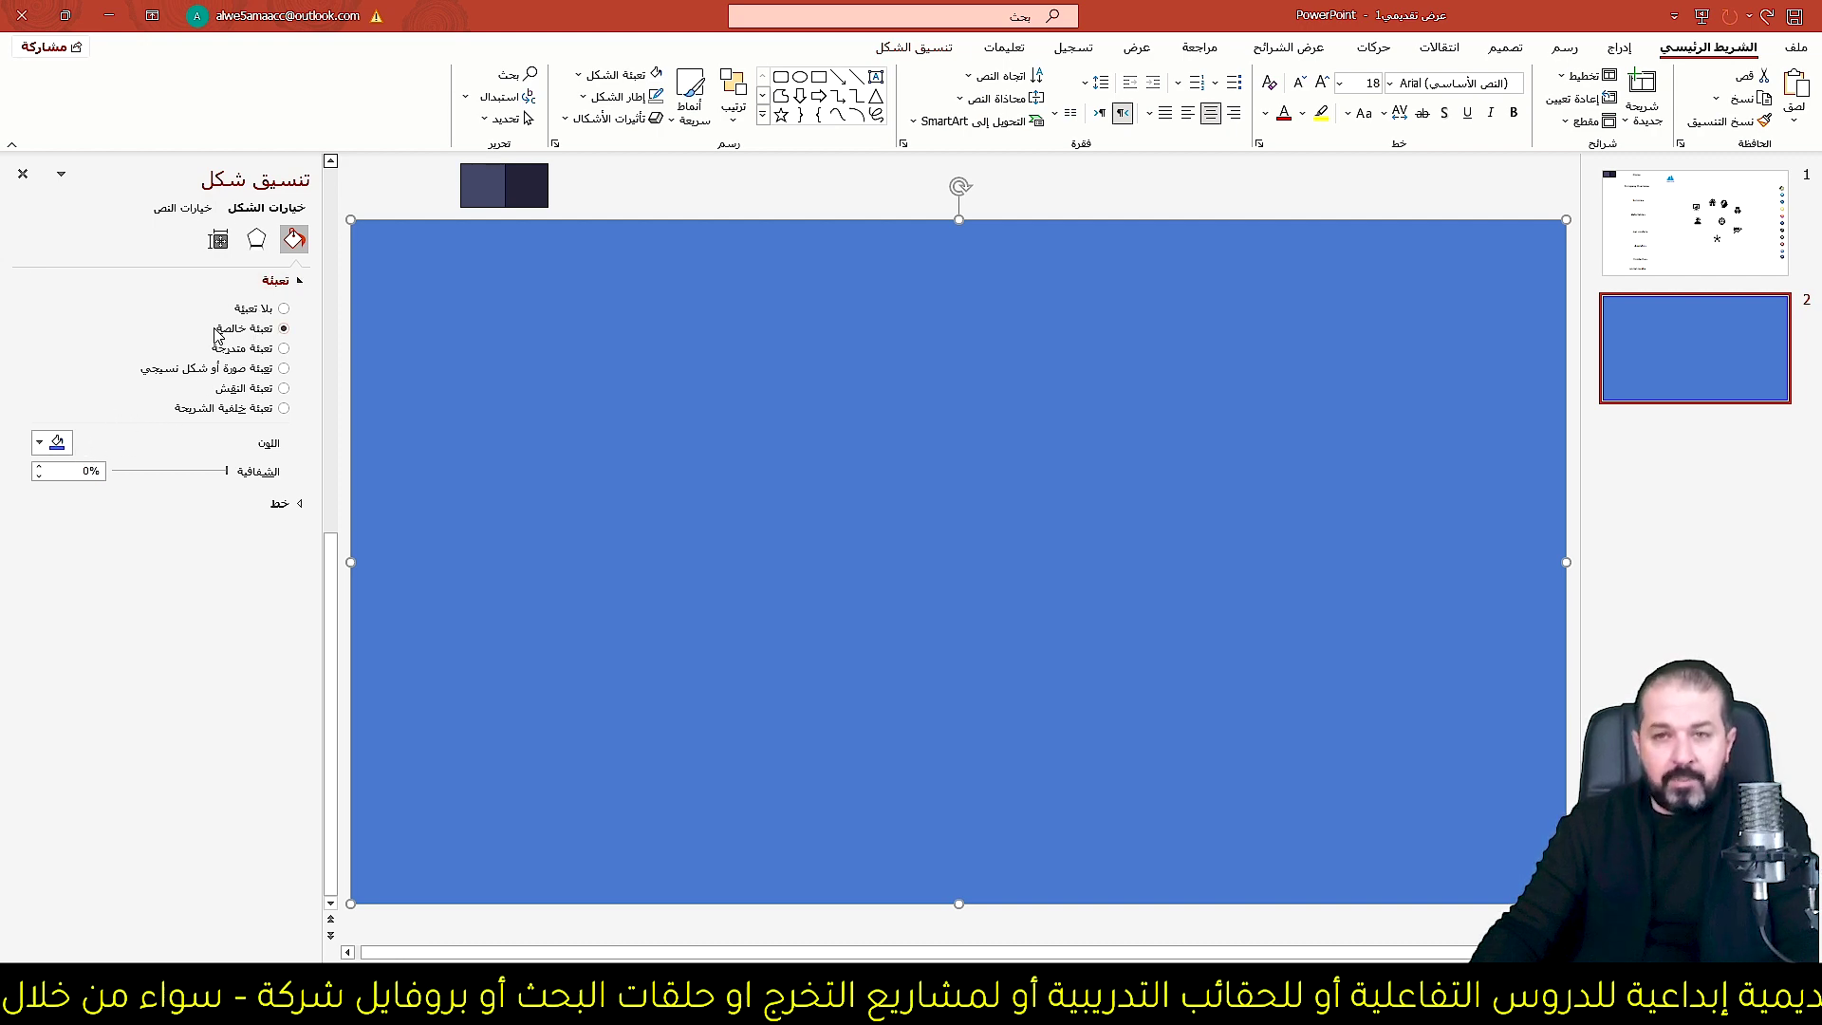
left_click(39, 442)
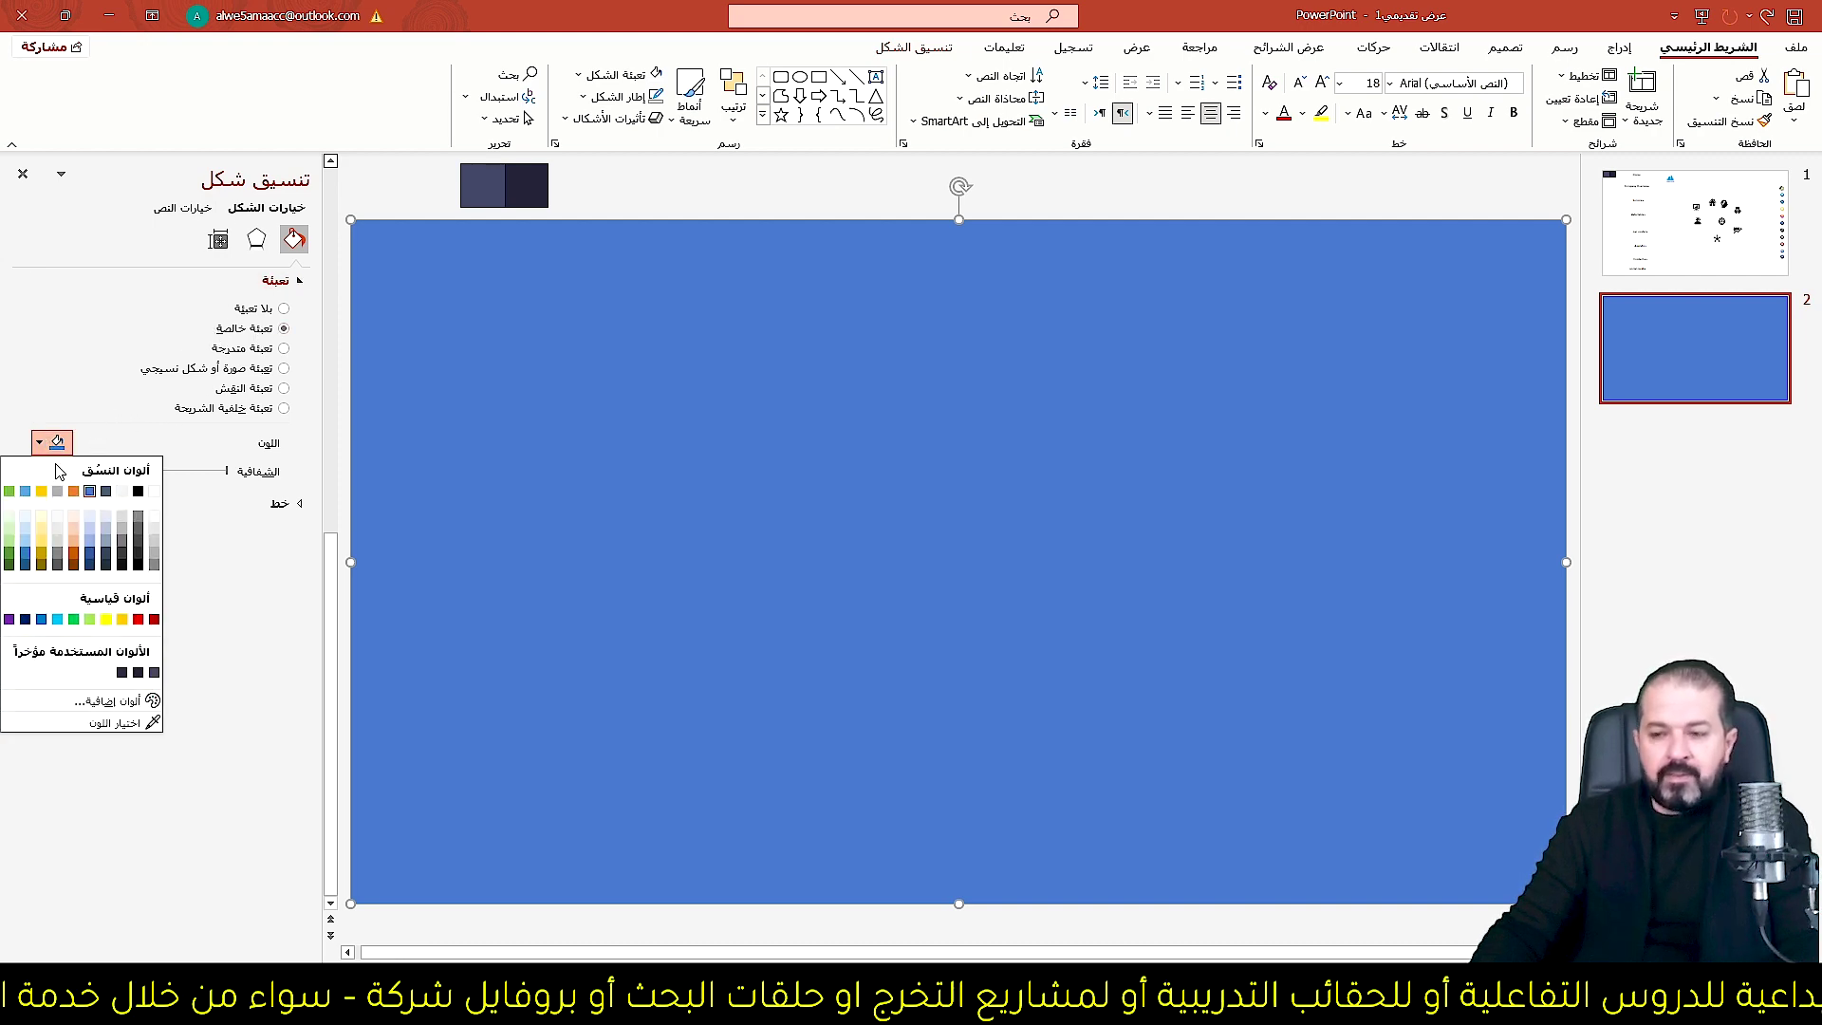
left_click(111, 723)
left_click(527, 186)
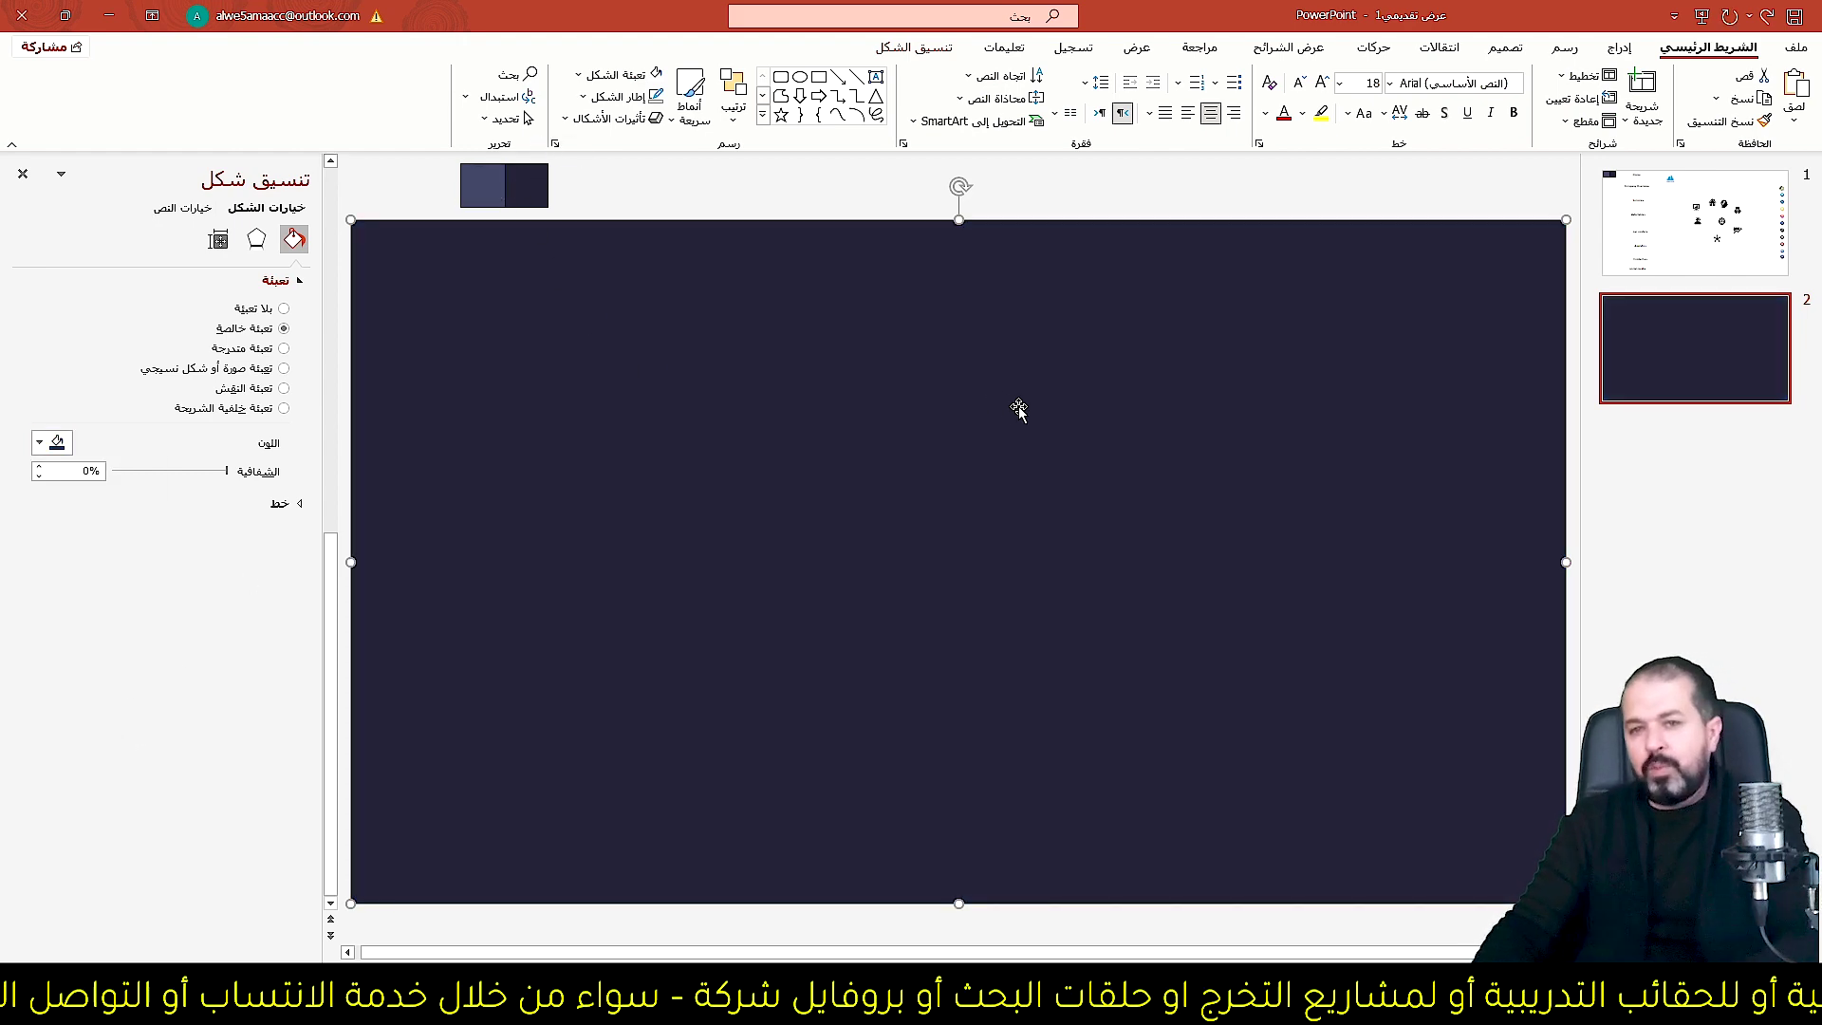
left_click(1620, 47)
Draw a tall sidebar strip down slide 2's left edge, eyedropping the swatch's blue-grey fill.
left_click(1512, 90)
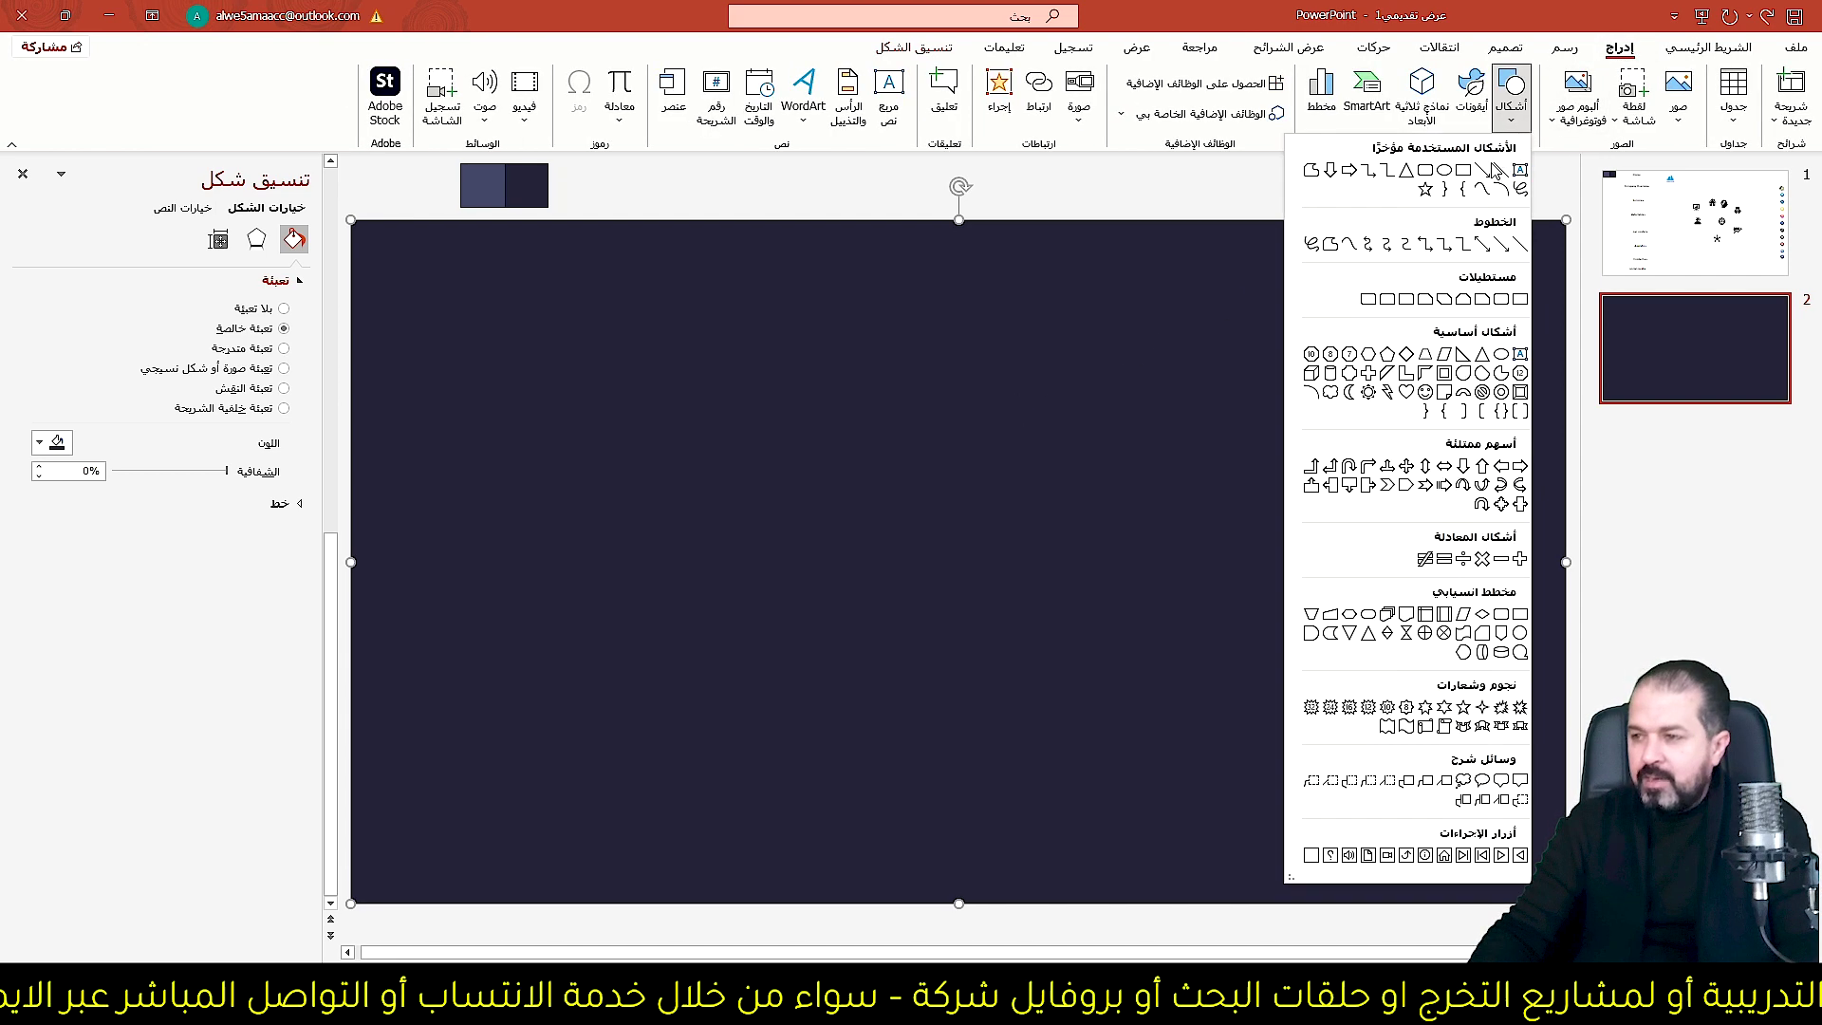
left_click(1464, 177)
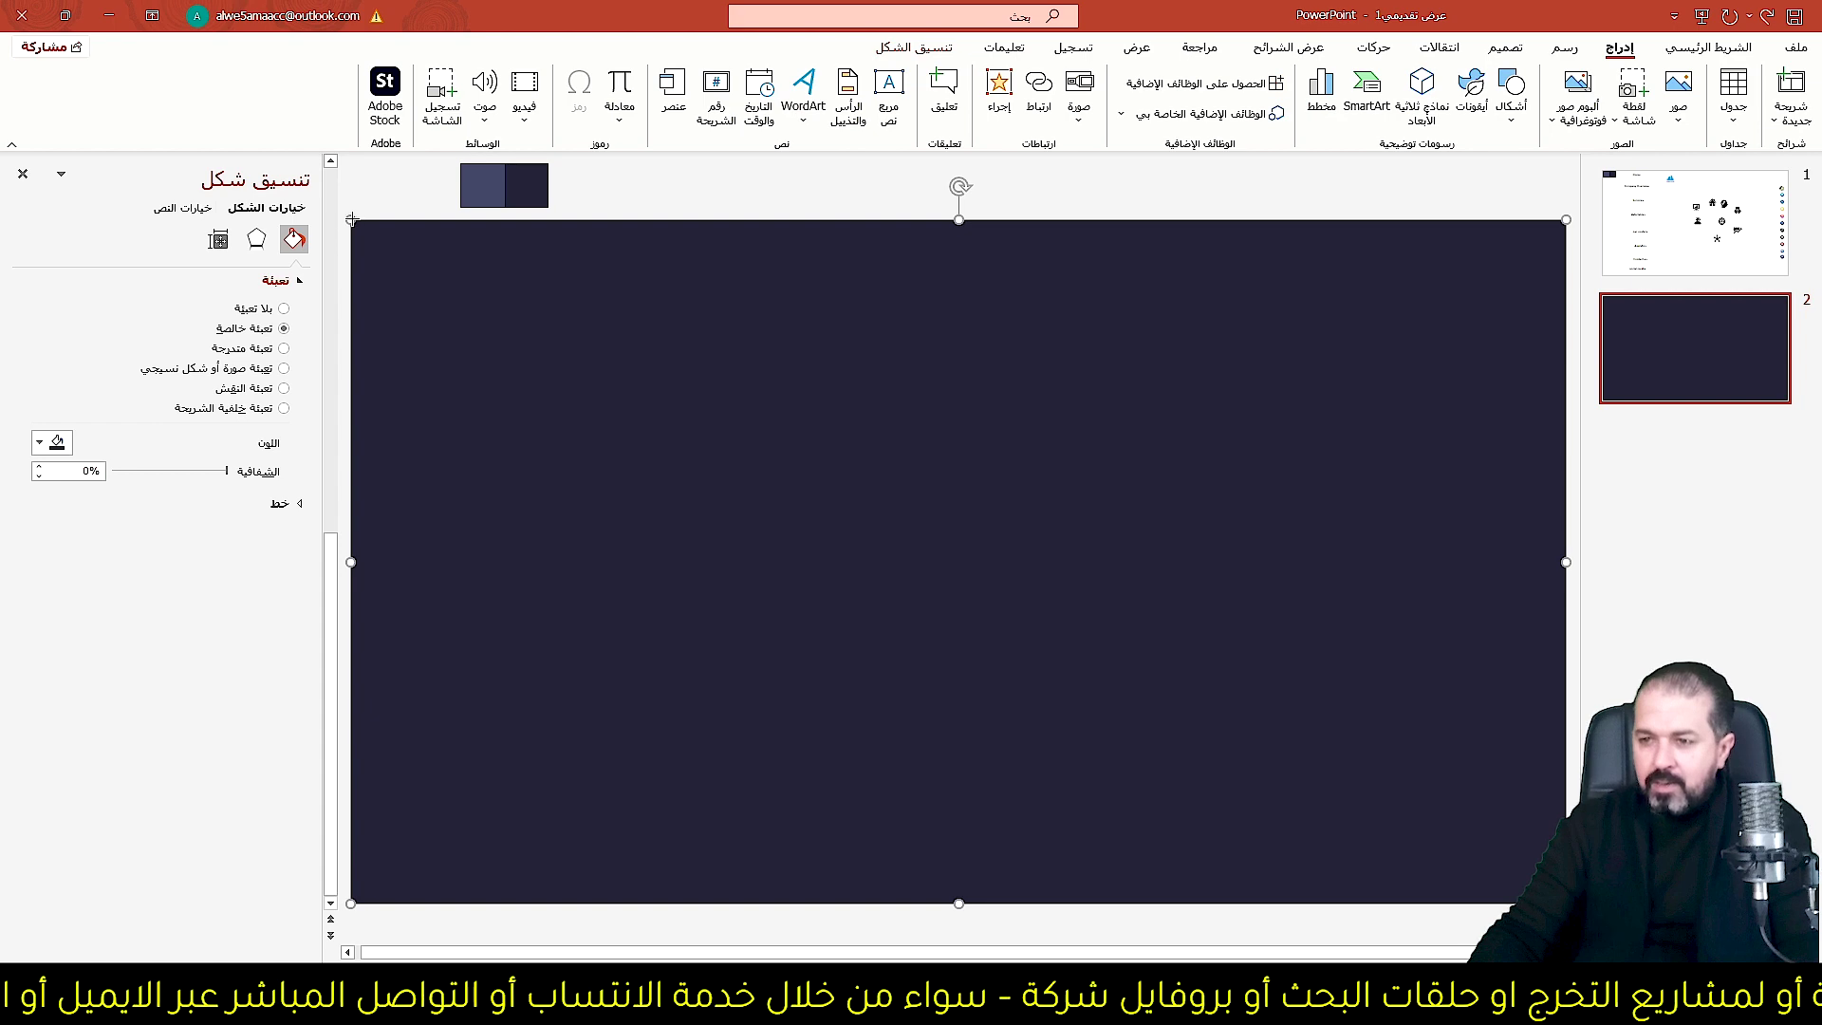
left_click_drag(351, 219, 579, 900)
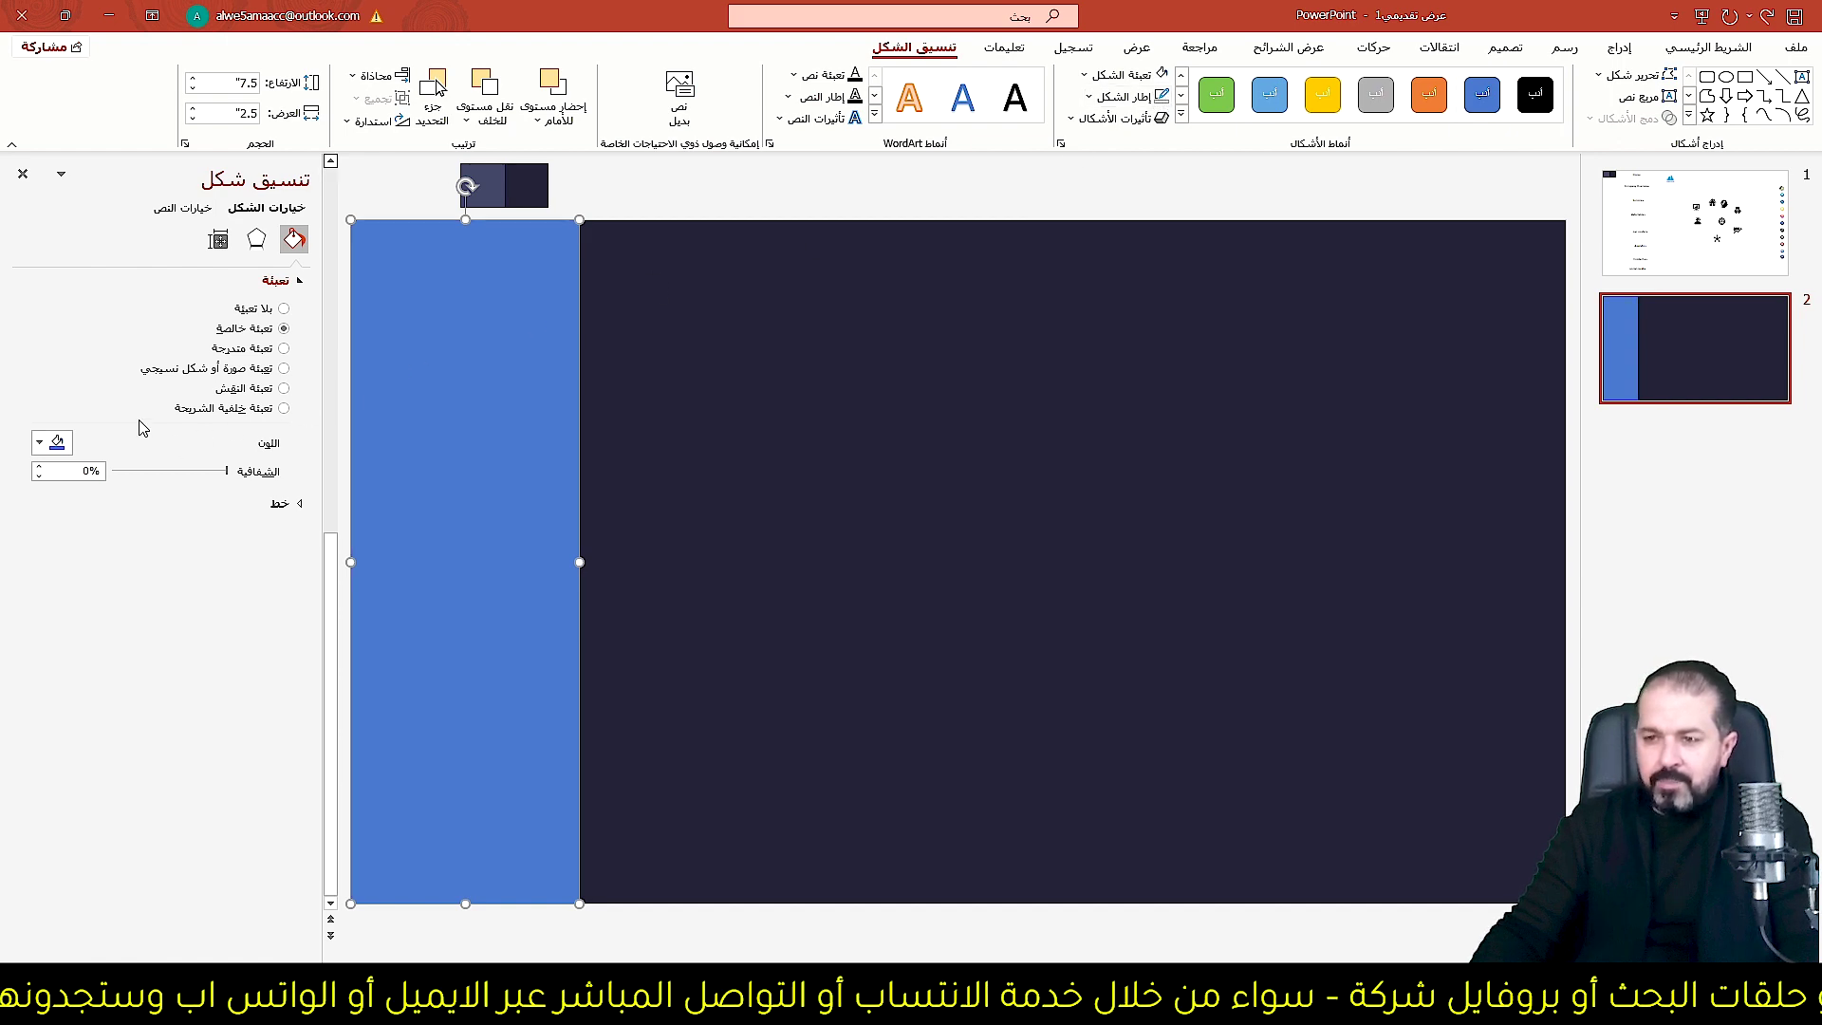
left_click(47, 443)
left_click(118, 723)
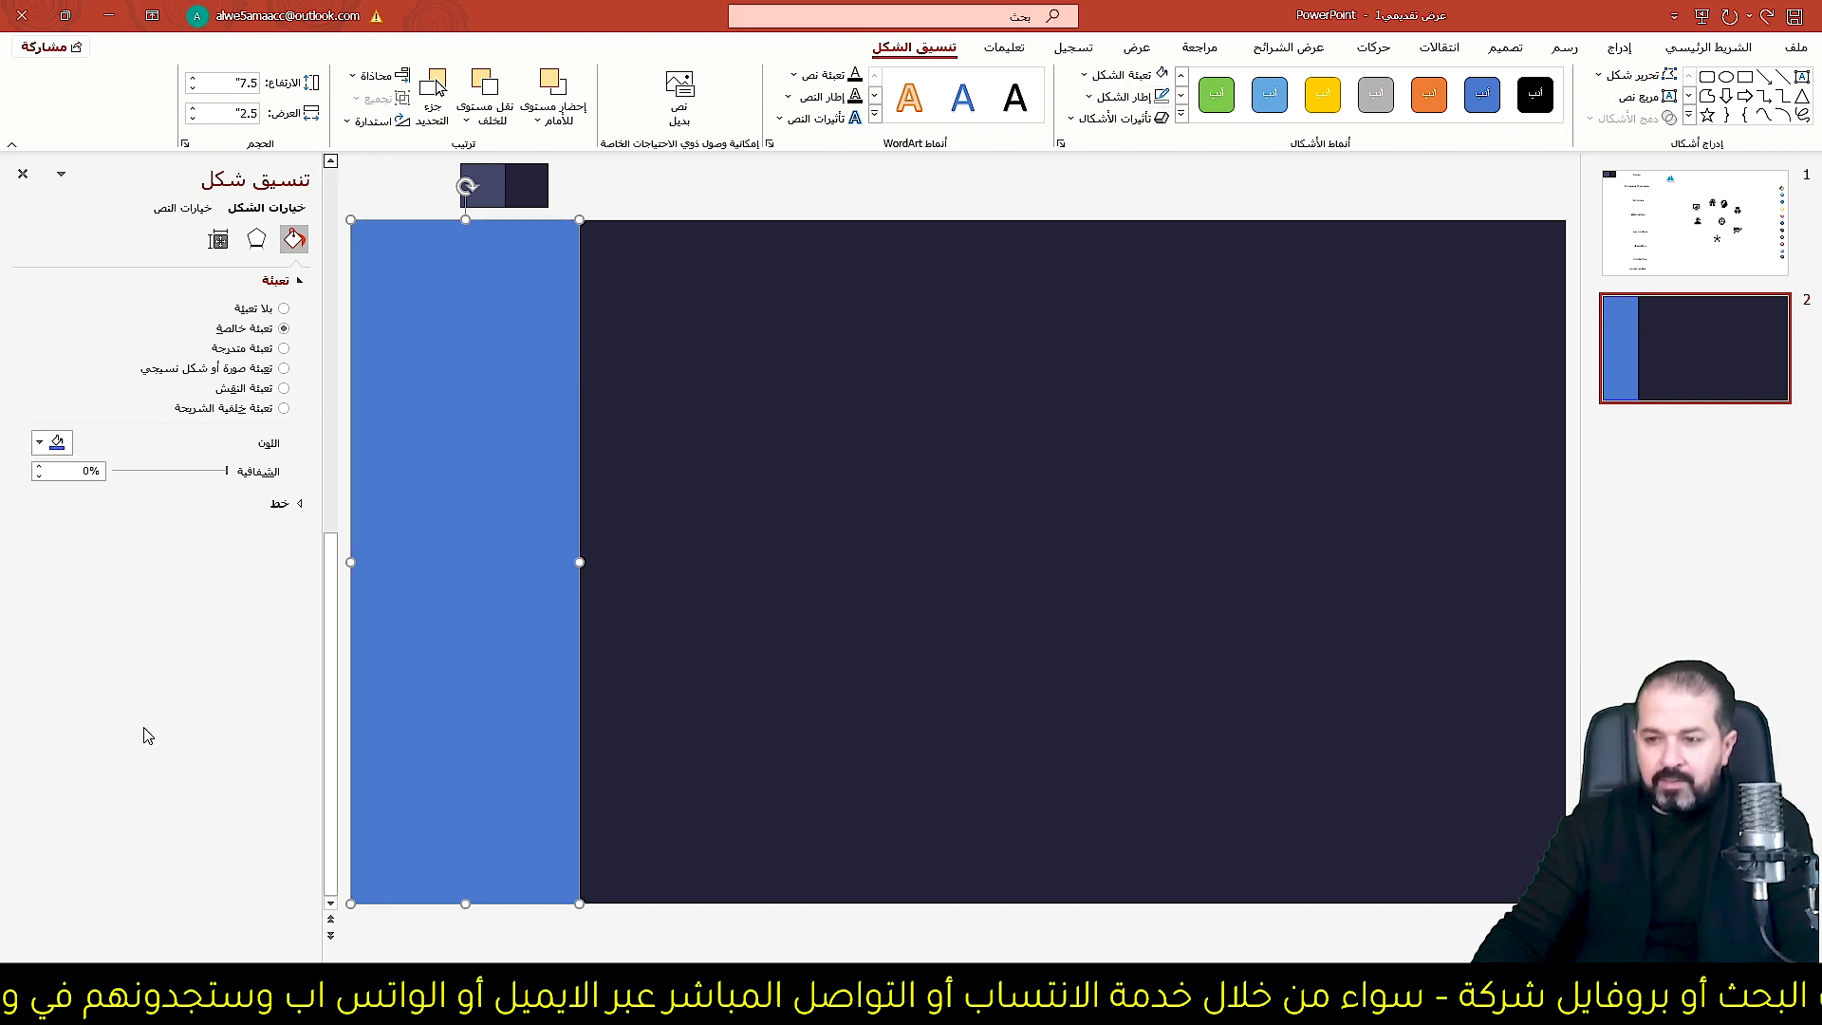
left_click(490, 169)
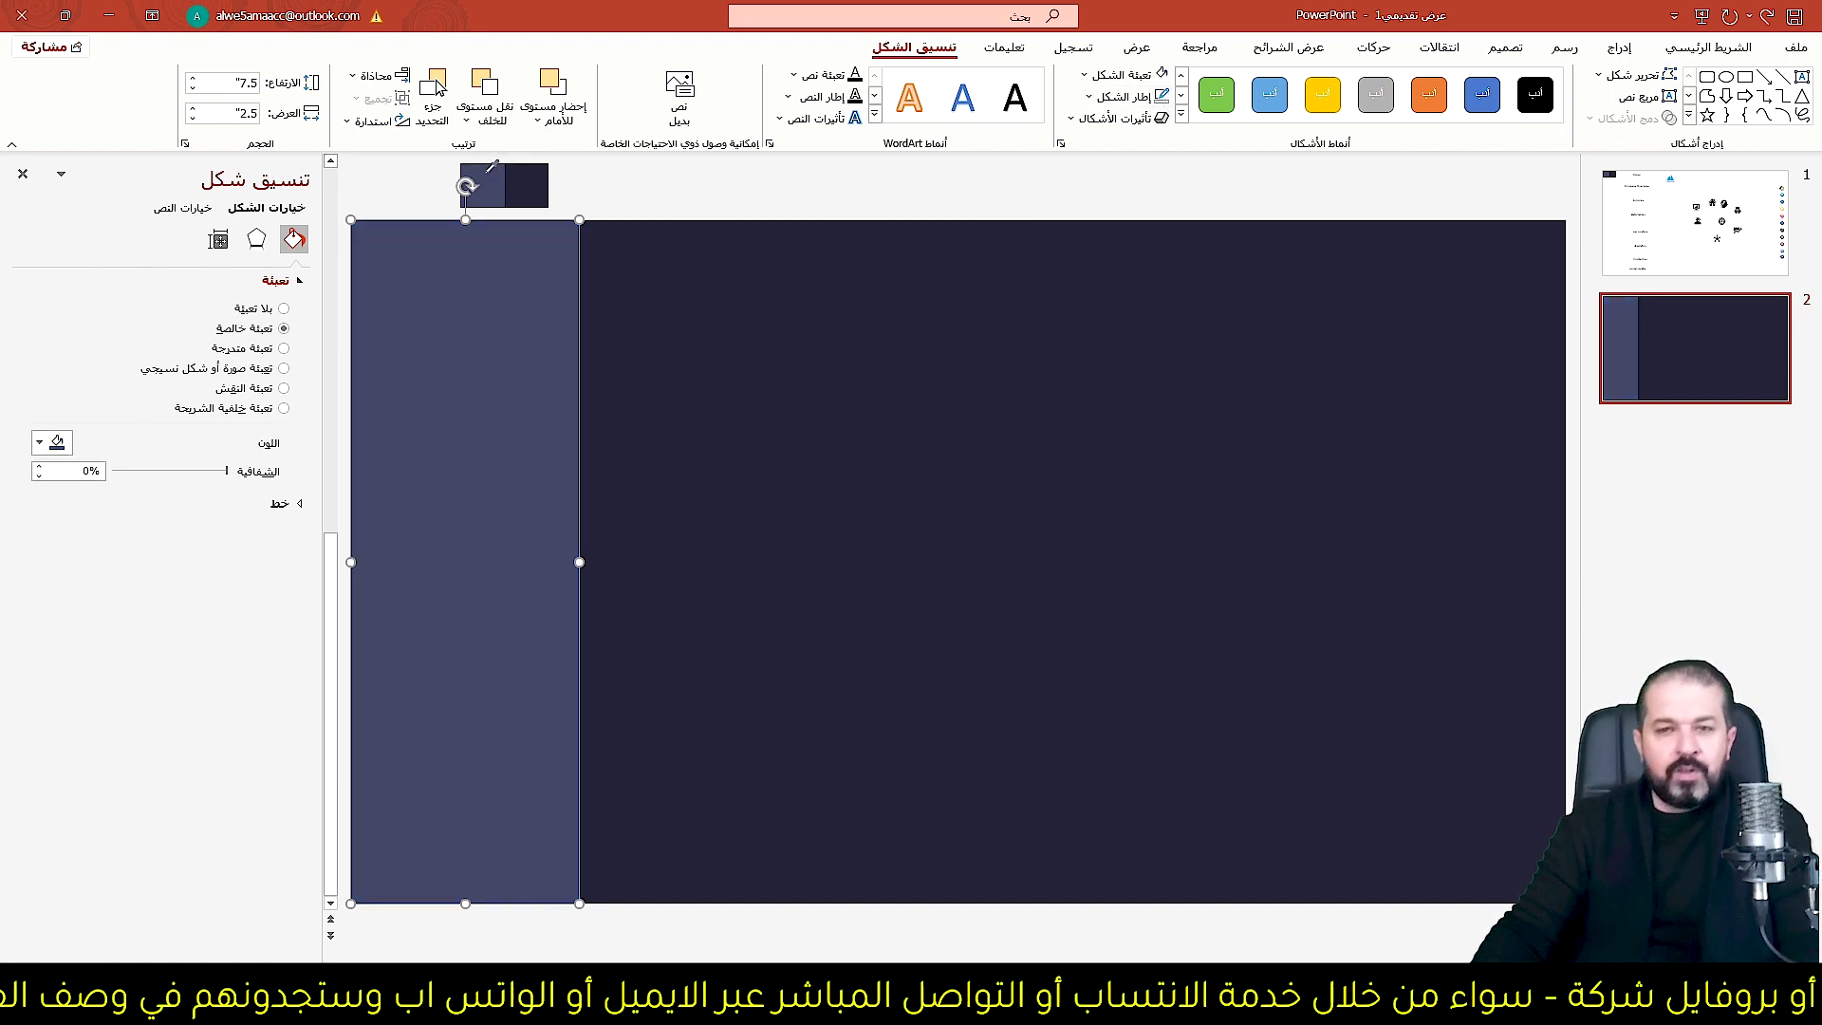
left_click(1619, 47)
left_click(1526, 116)
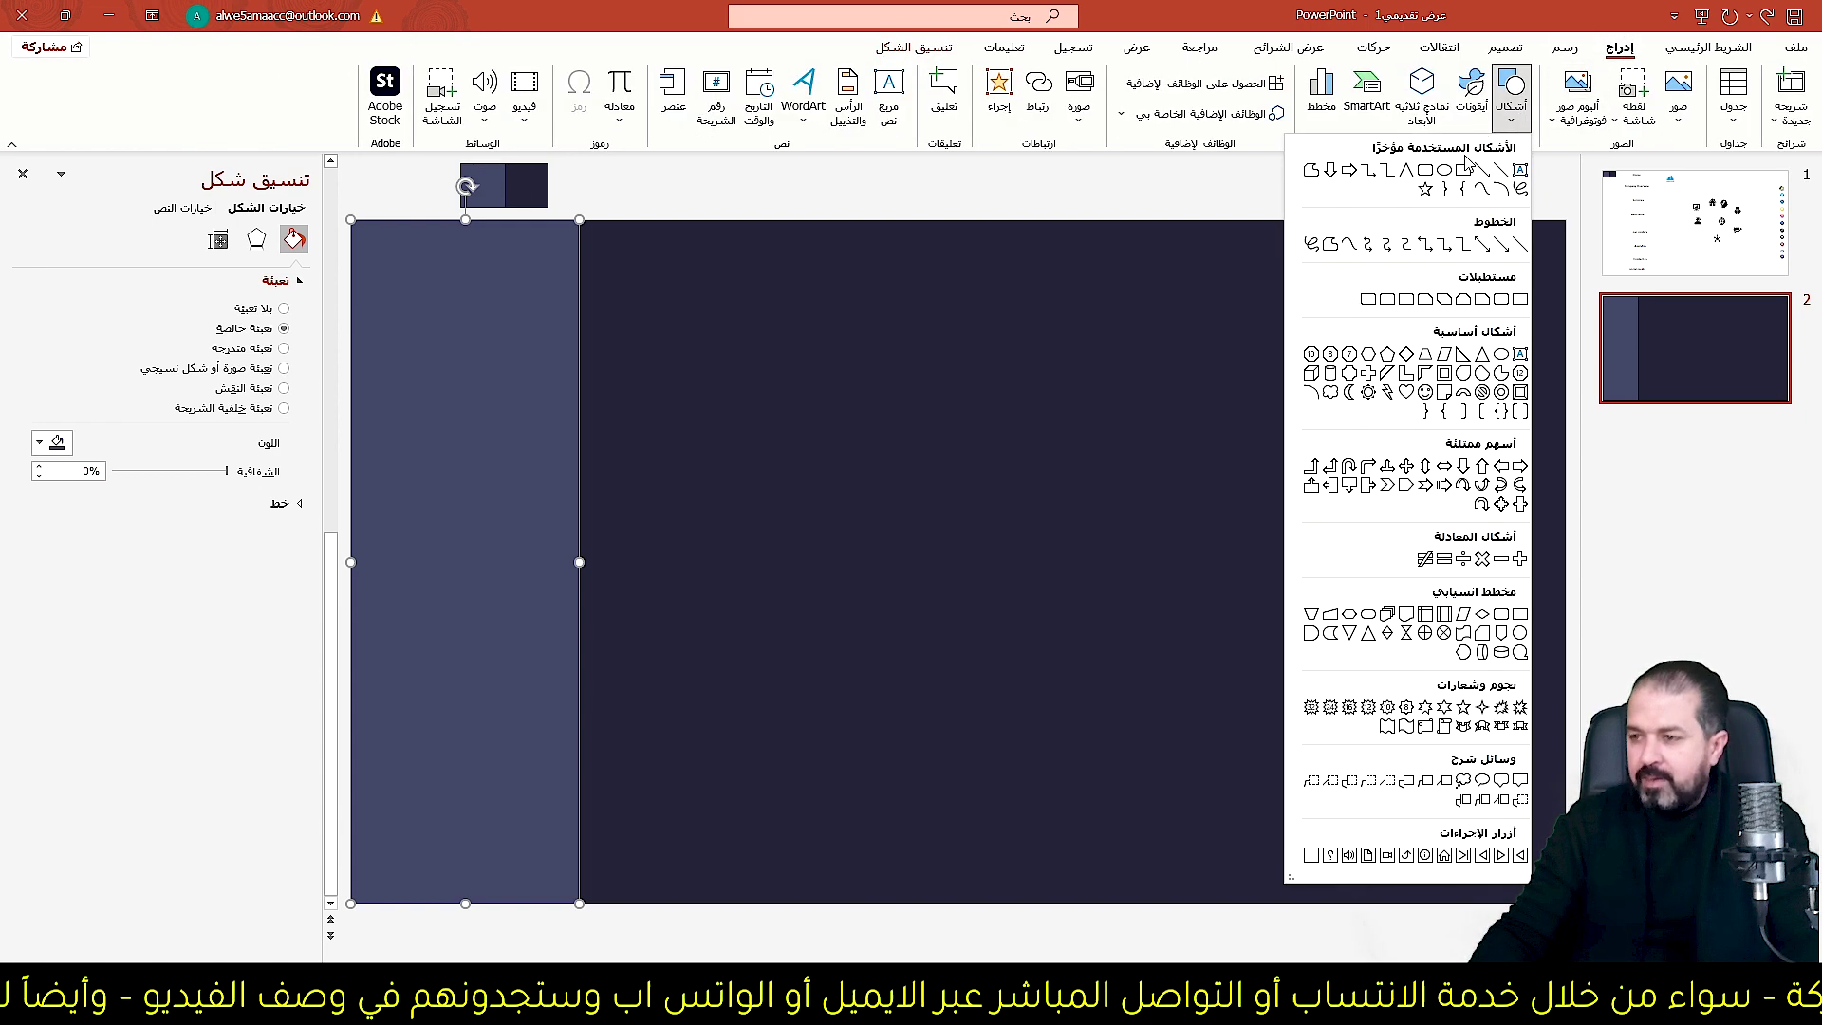
Draw a large rounded rectangle with smaller corners, centred vertically and shifted slightly left.
left_click(1437, 178)
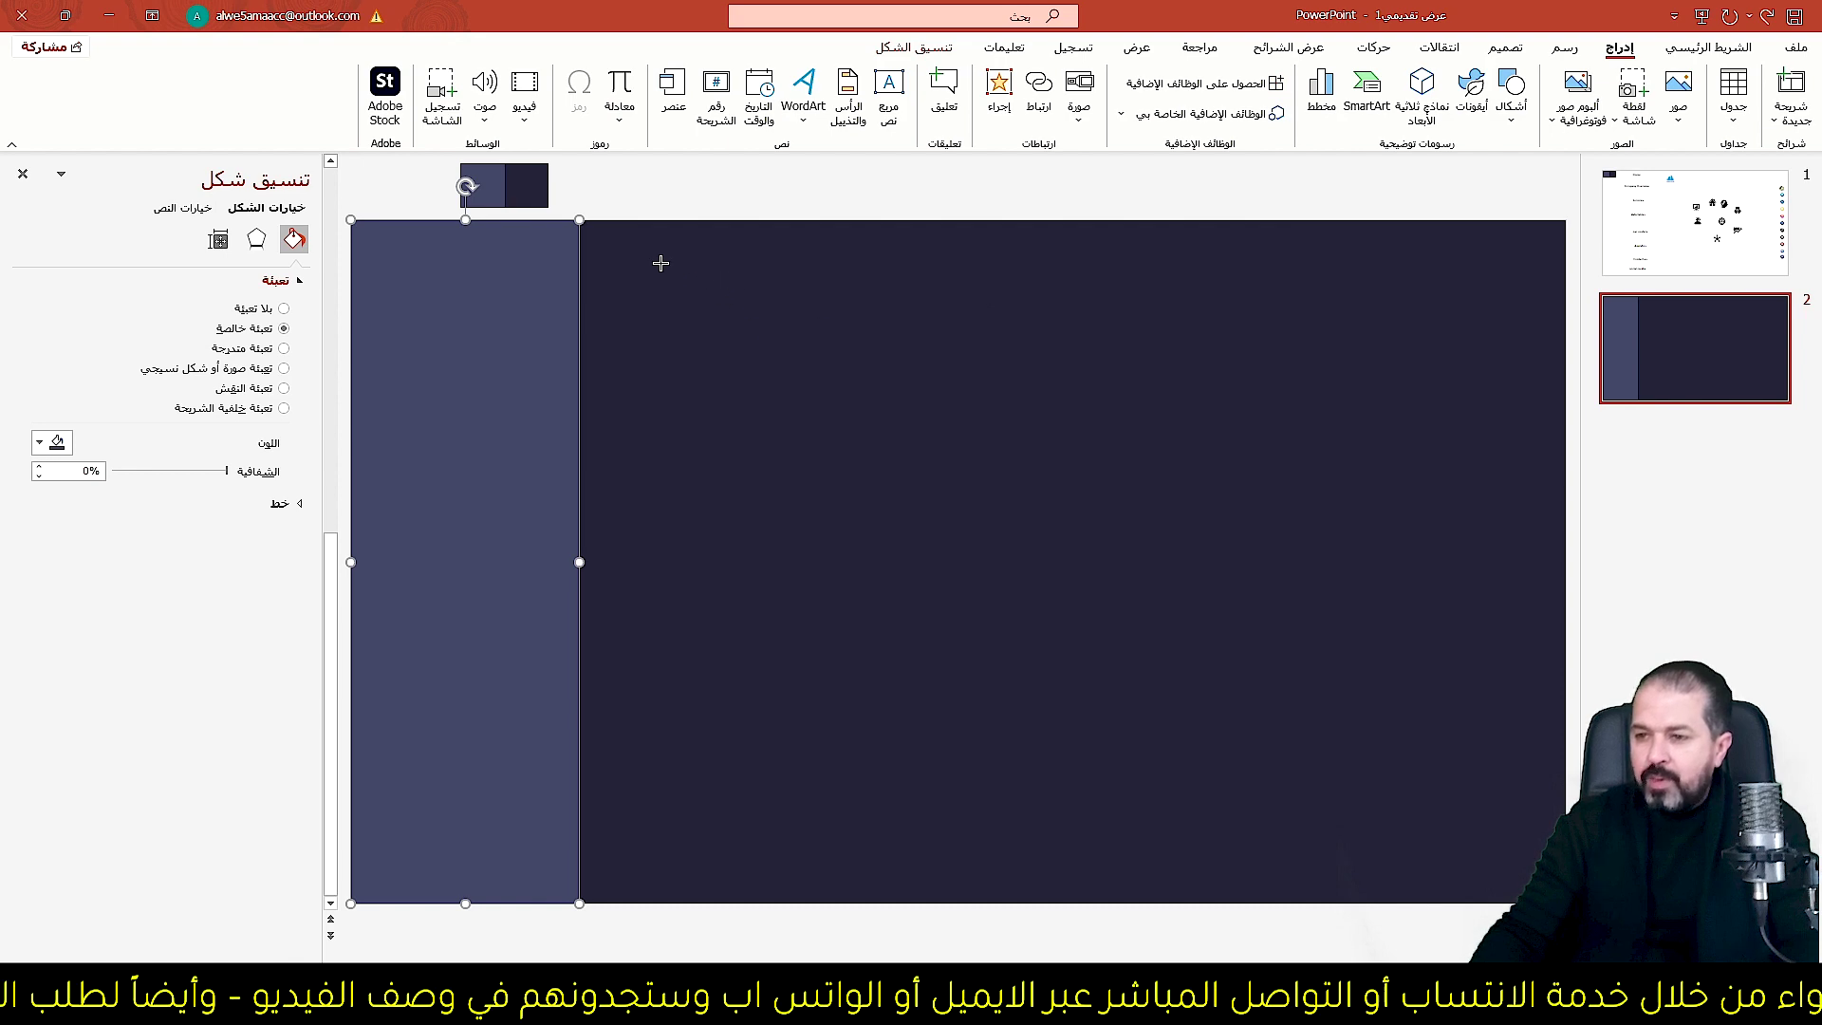
left_click_drag(695, 284, 1536, 887)
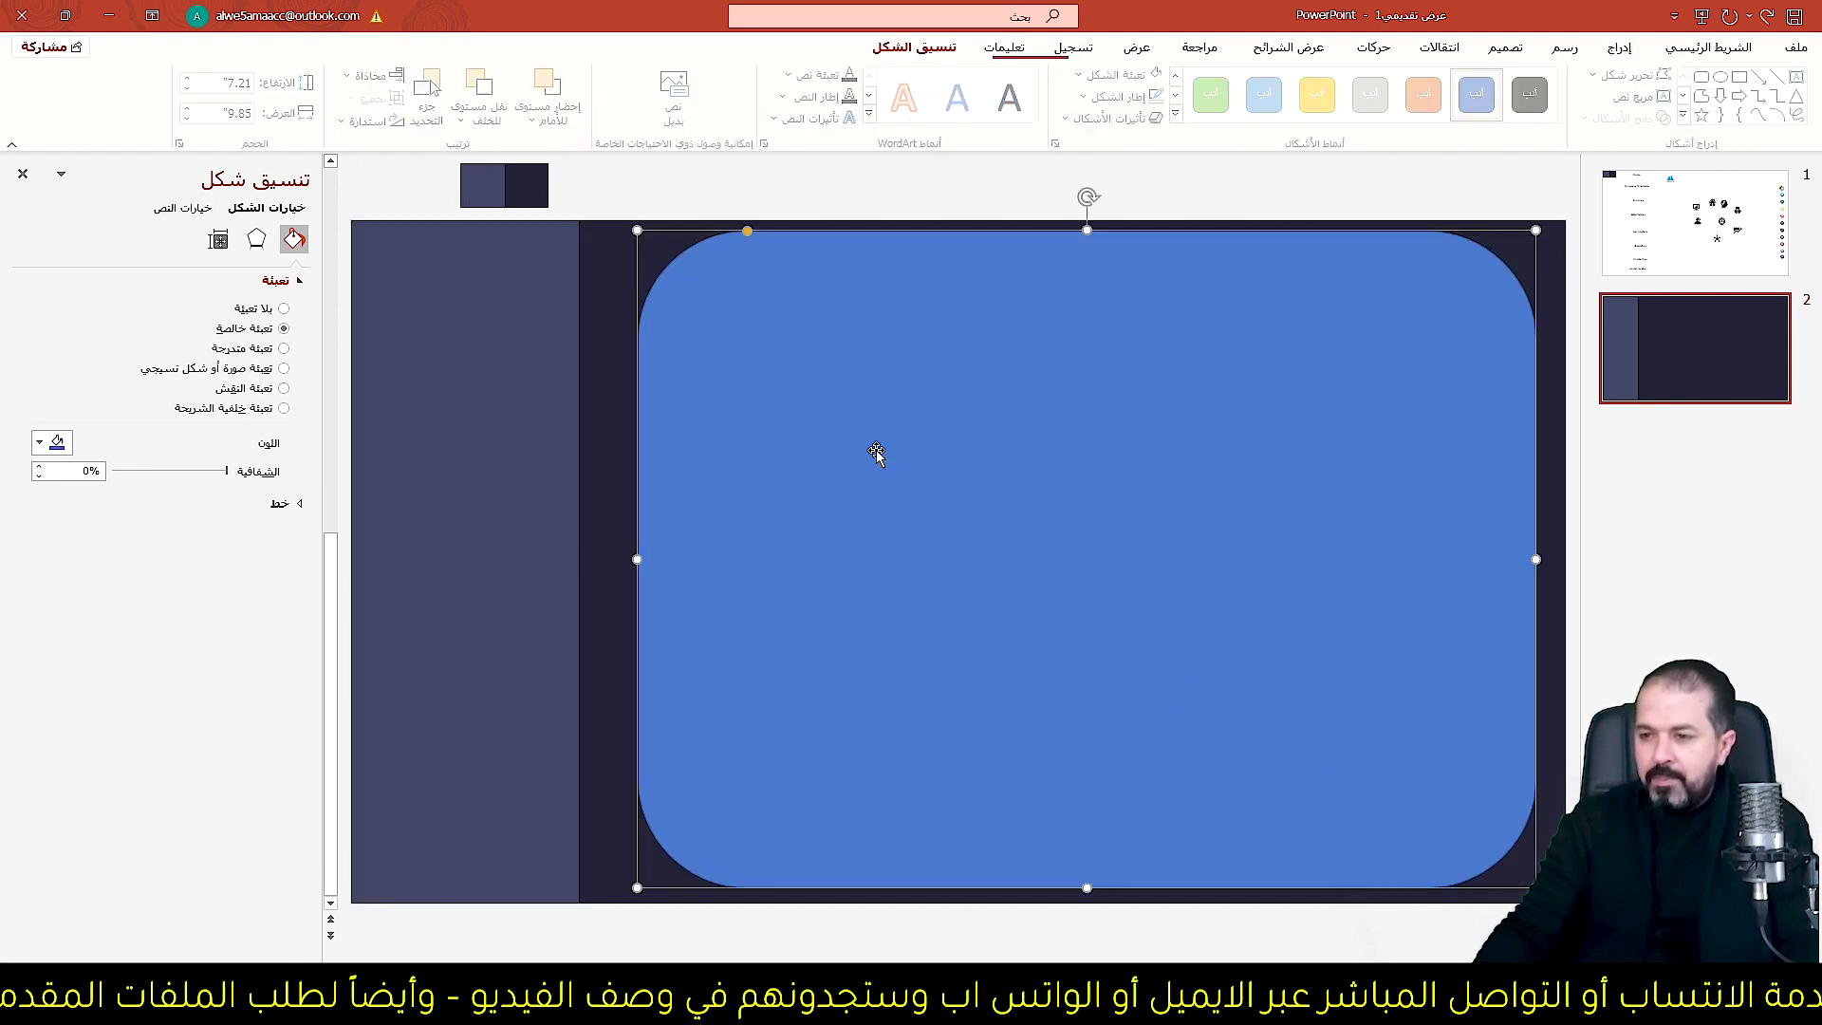
left_click_drag(749, 232, 677, 230)
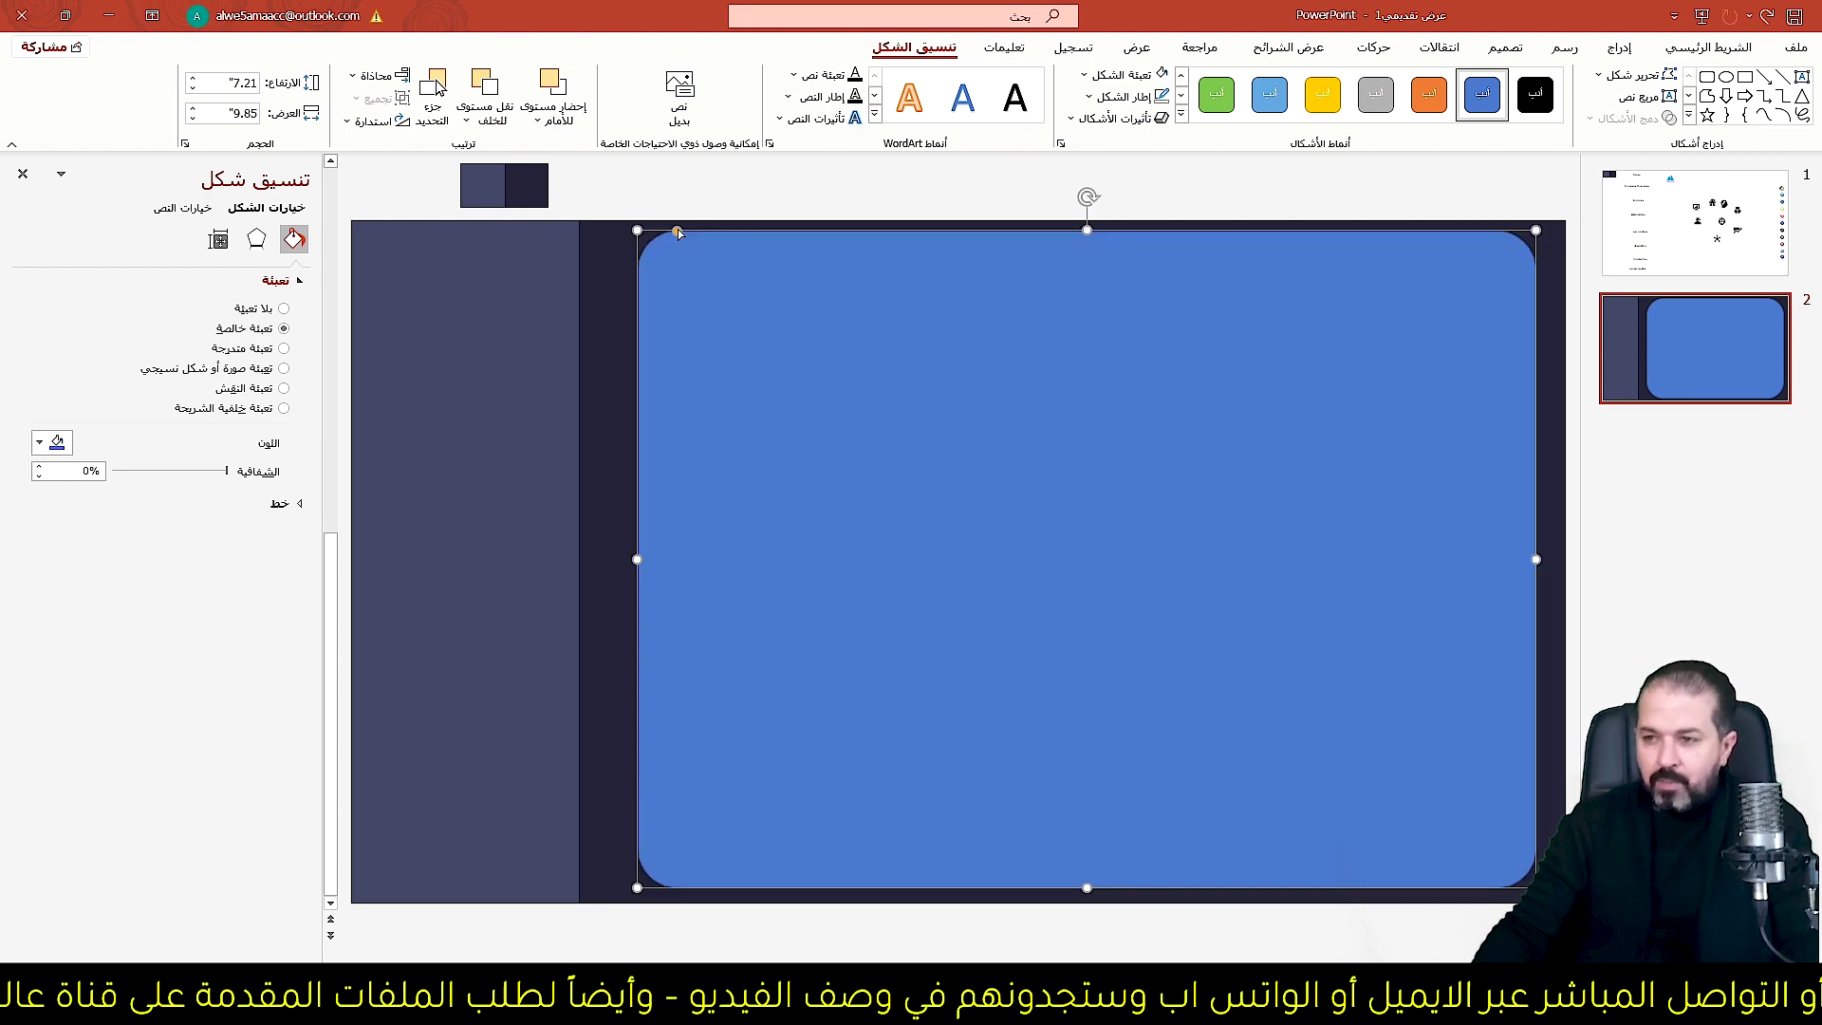
left_click(379, 76)
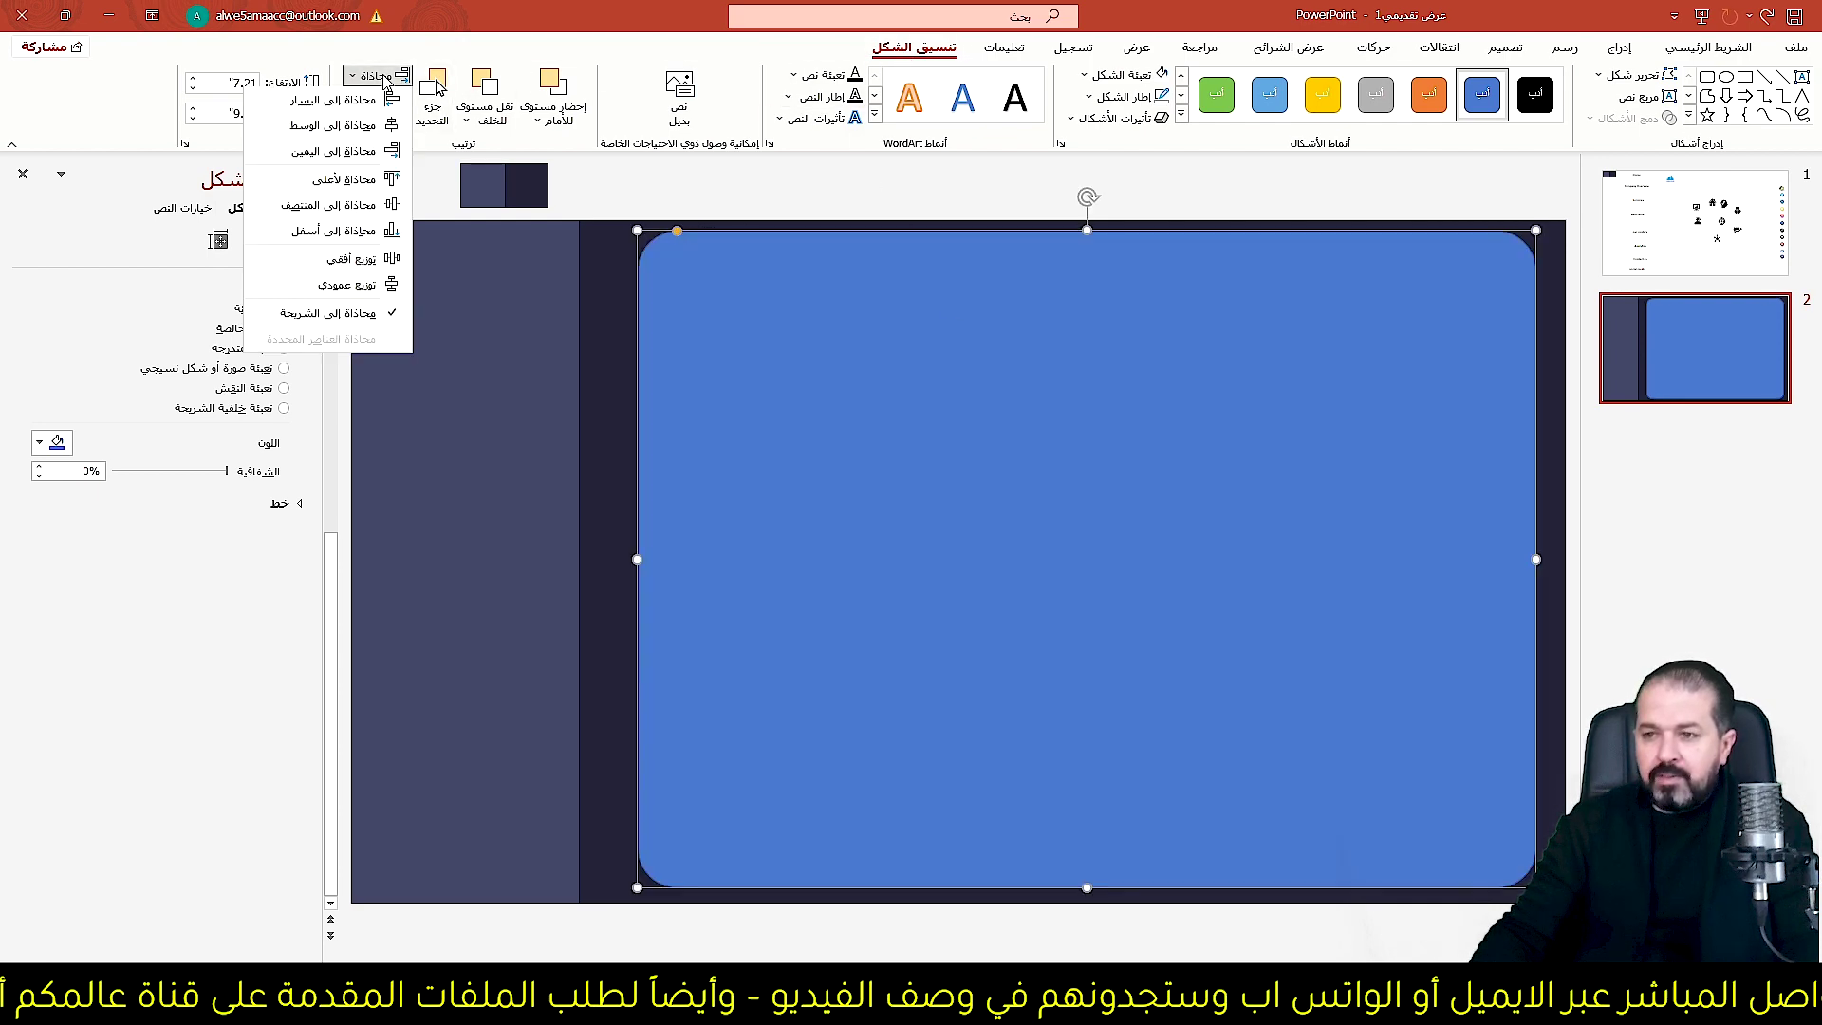
left_click(337, 205)
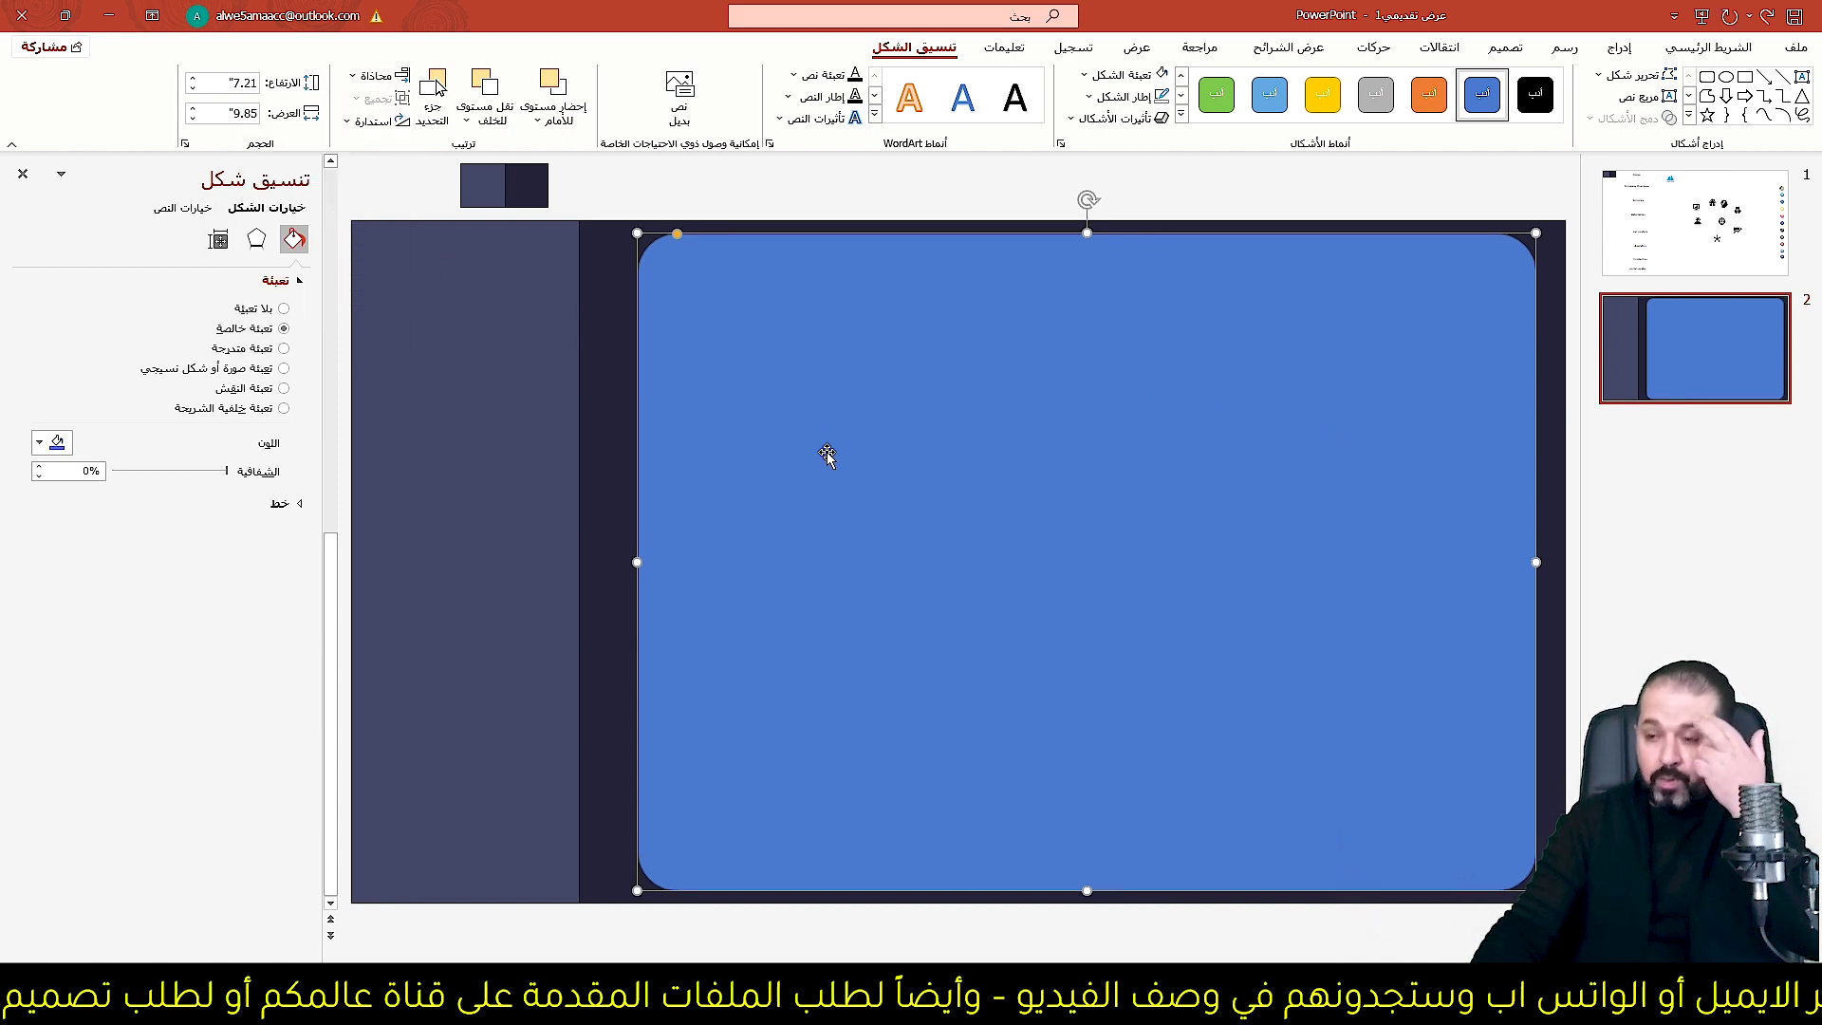
left_click_drag(786, 517, 778, 521)
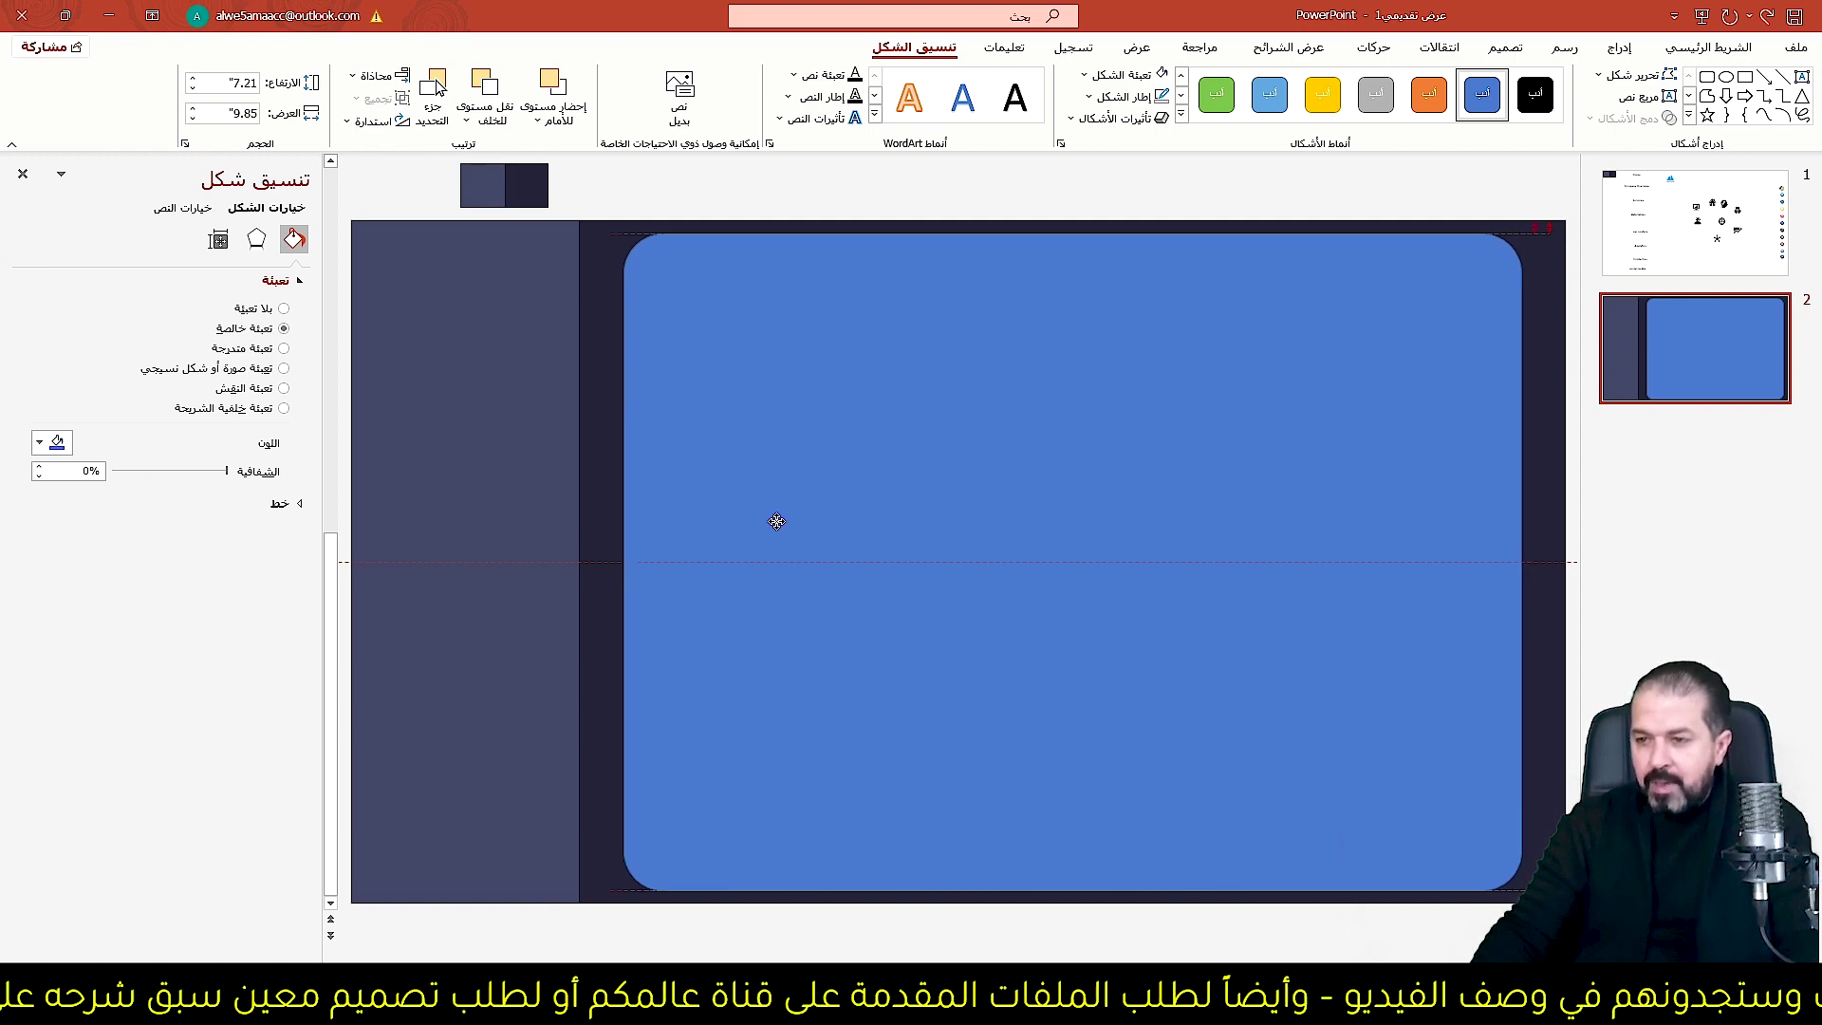
left_click_drag(777, 521, 778, 521)
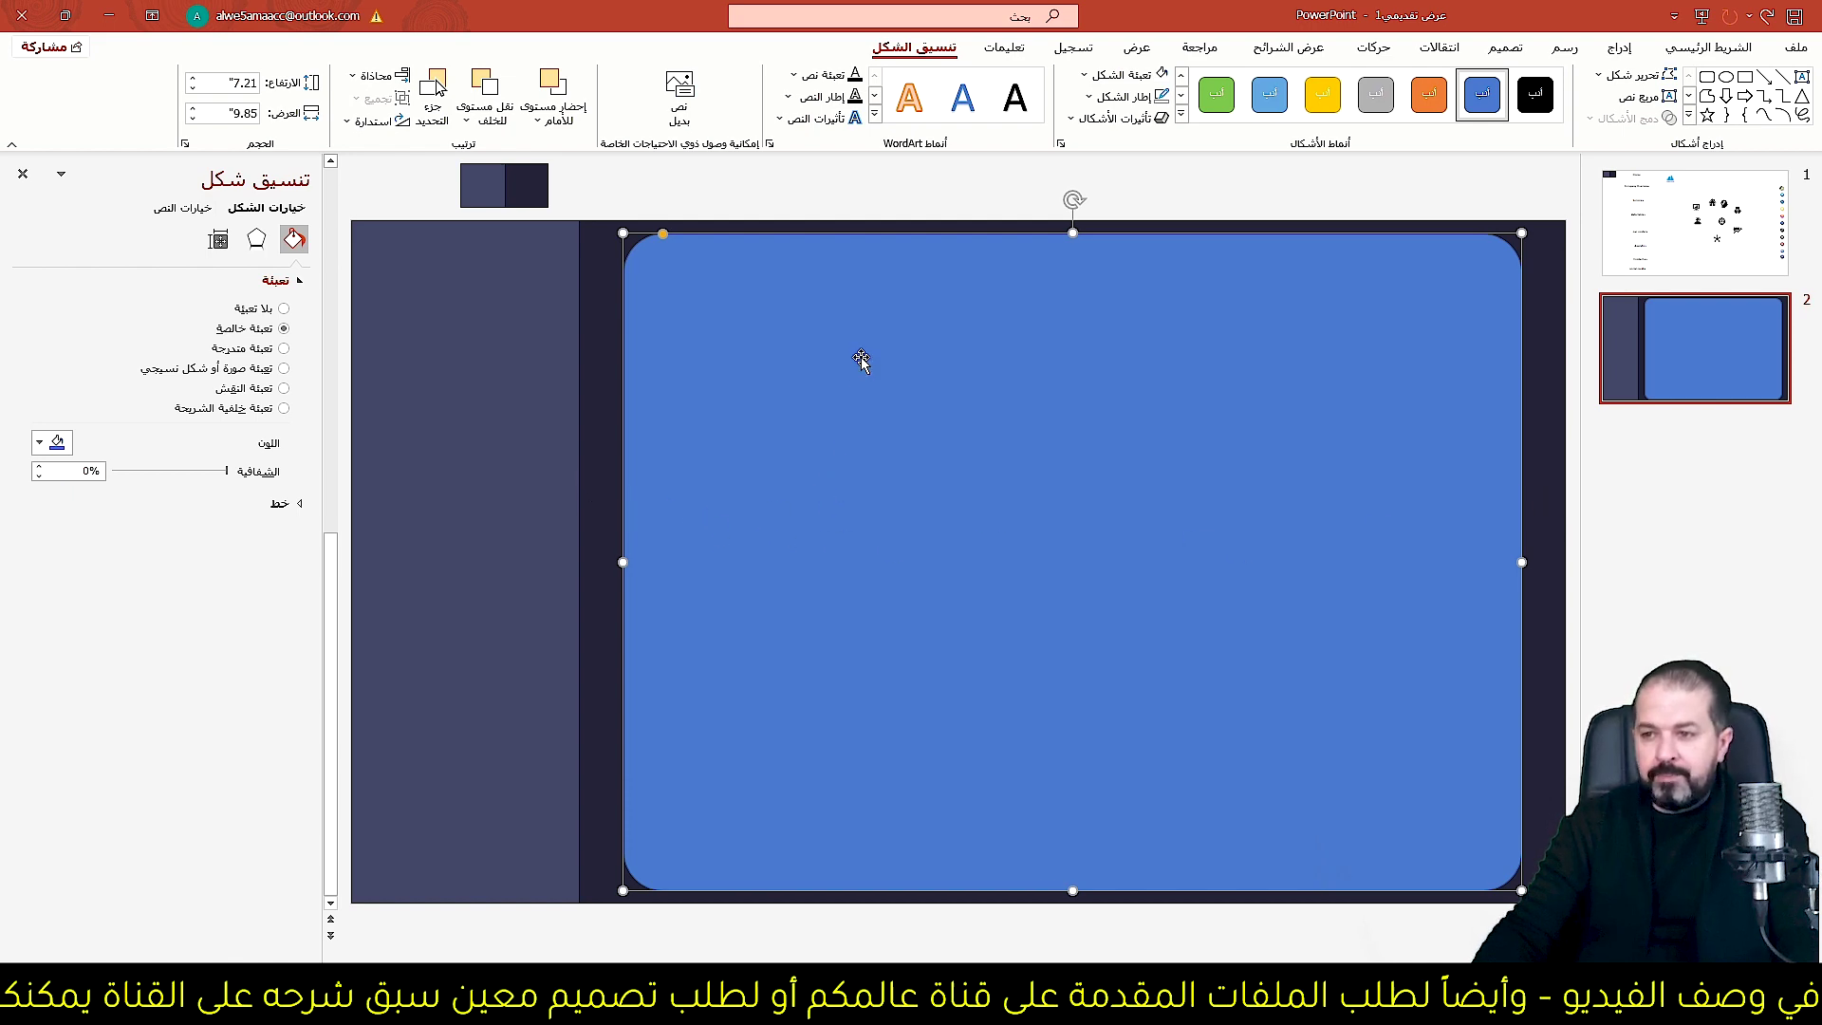
Fill the rounded rectangle light orange and select the dark full-slide rectangle.
left_click(1153, 74)
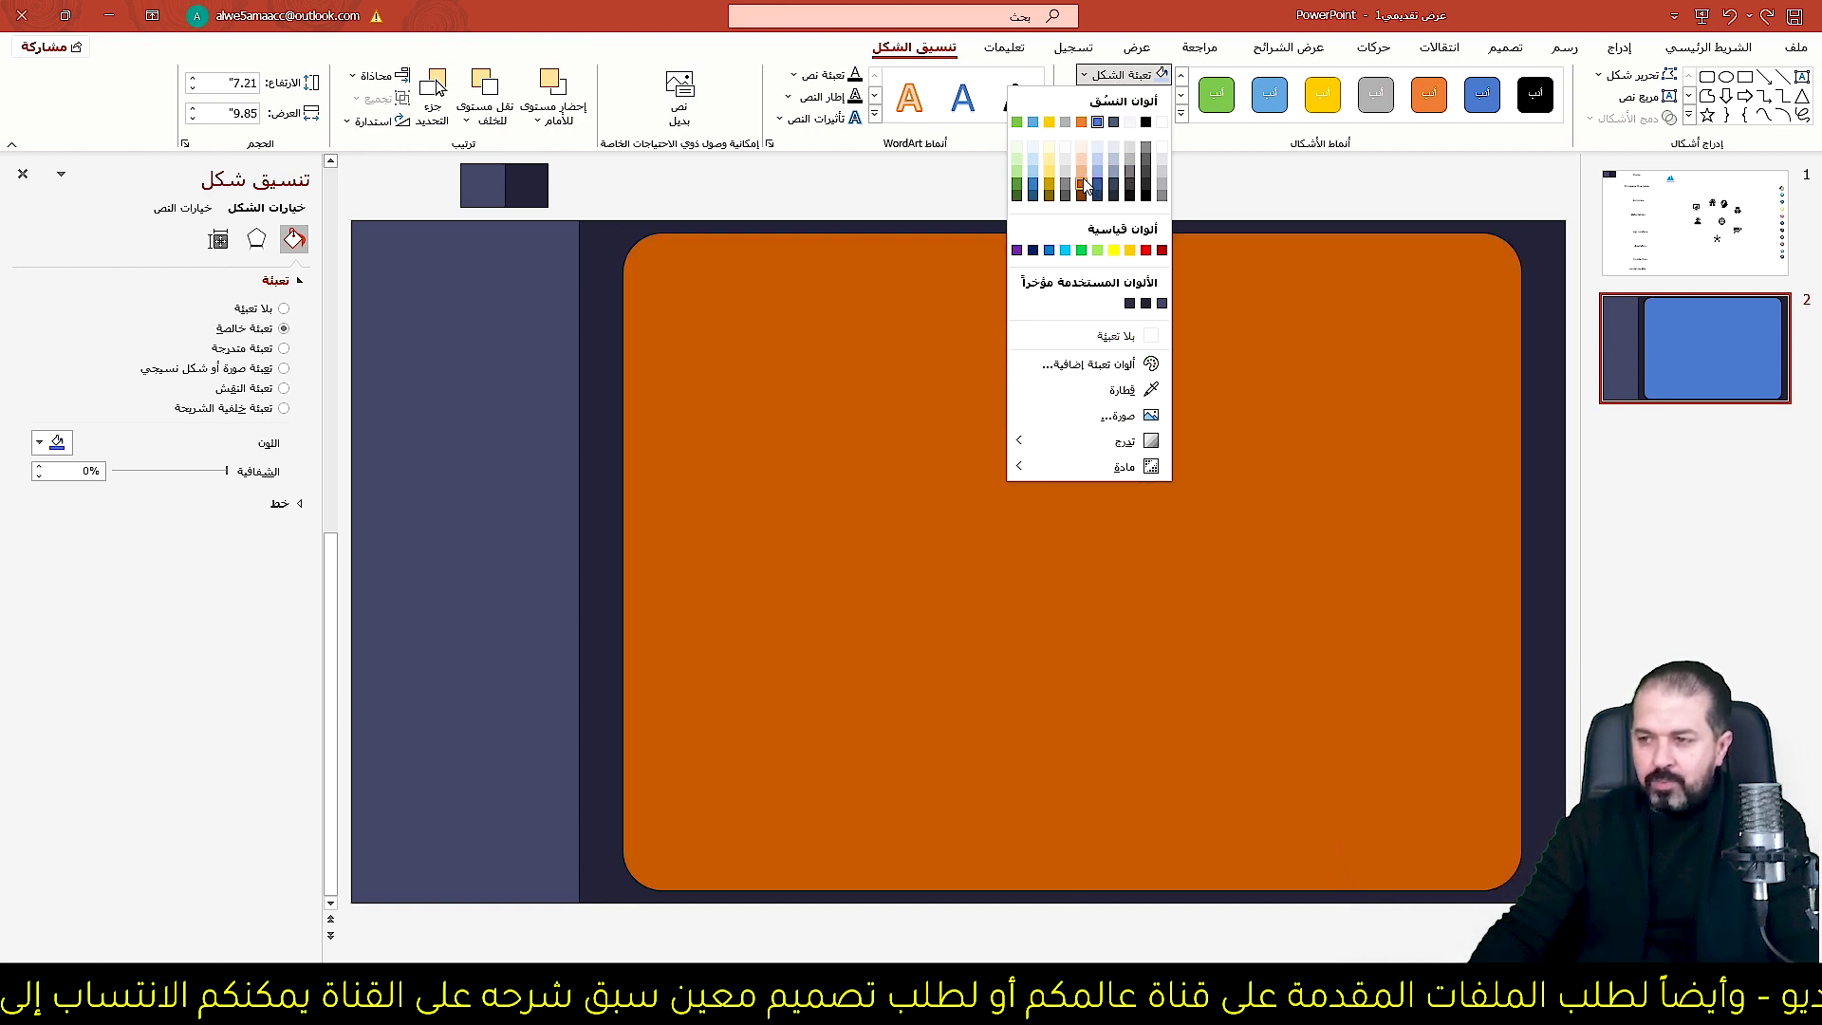
left_click(1081, 169)
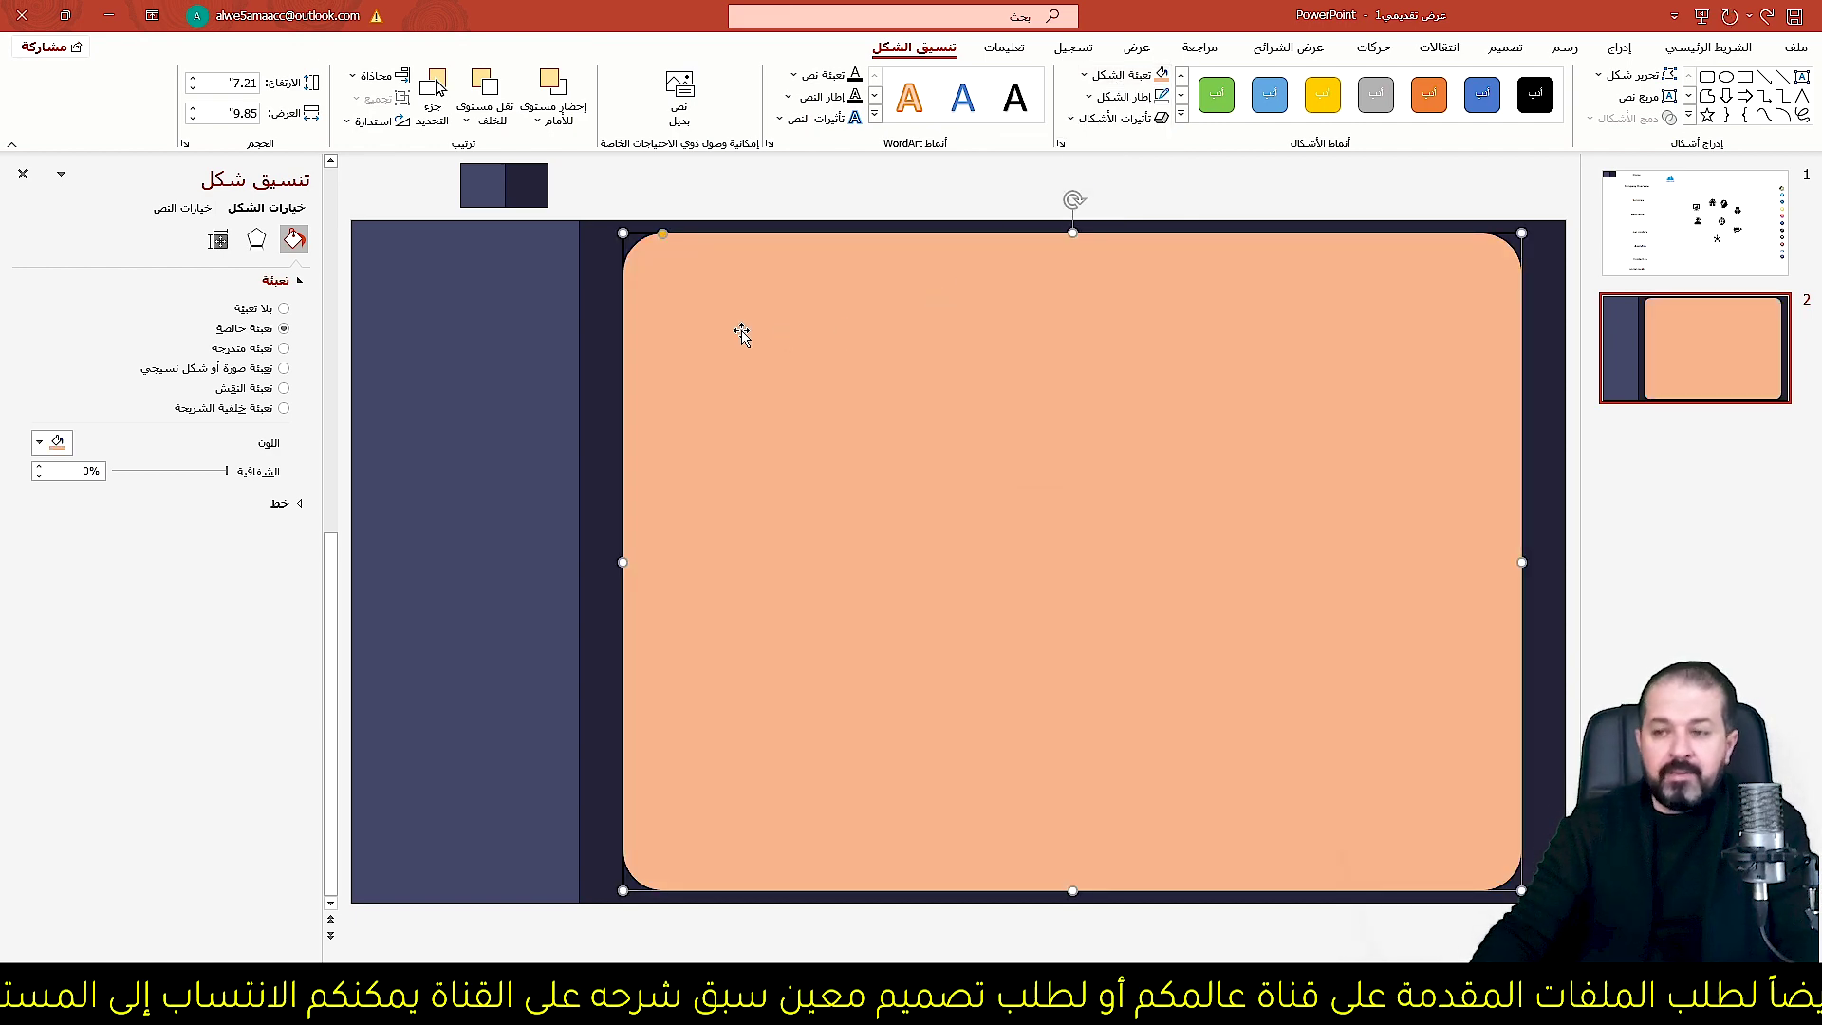
left_click(603, 283)
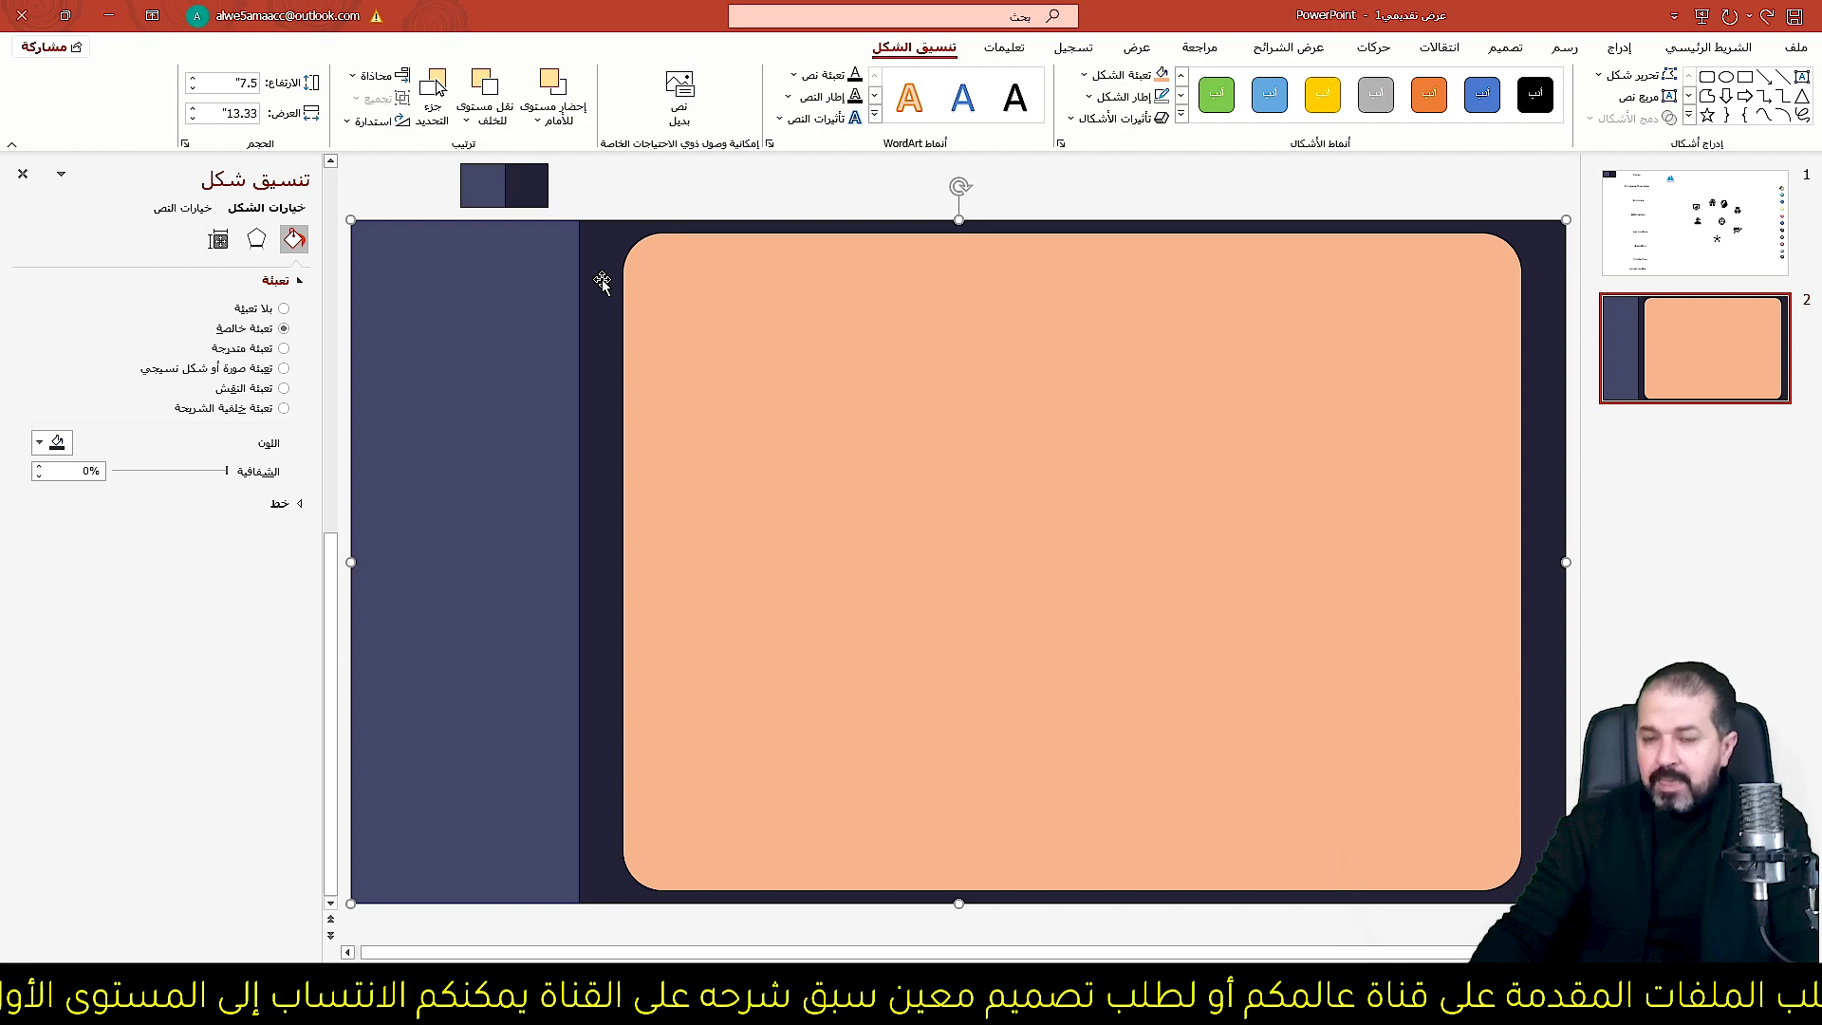
Merge the two rectangles into a white card, then copy the LOREM IPSUM logo from slide 1.
left_click(784, 301, "shift")
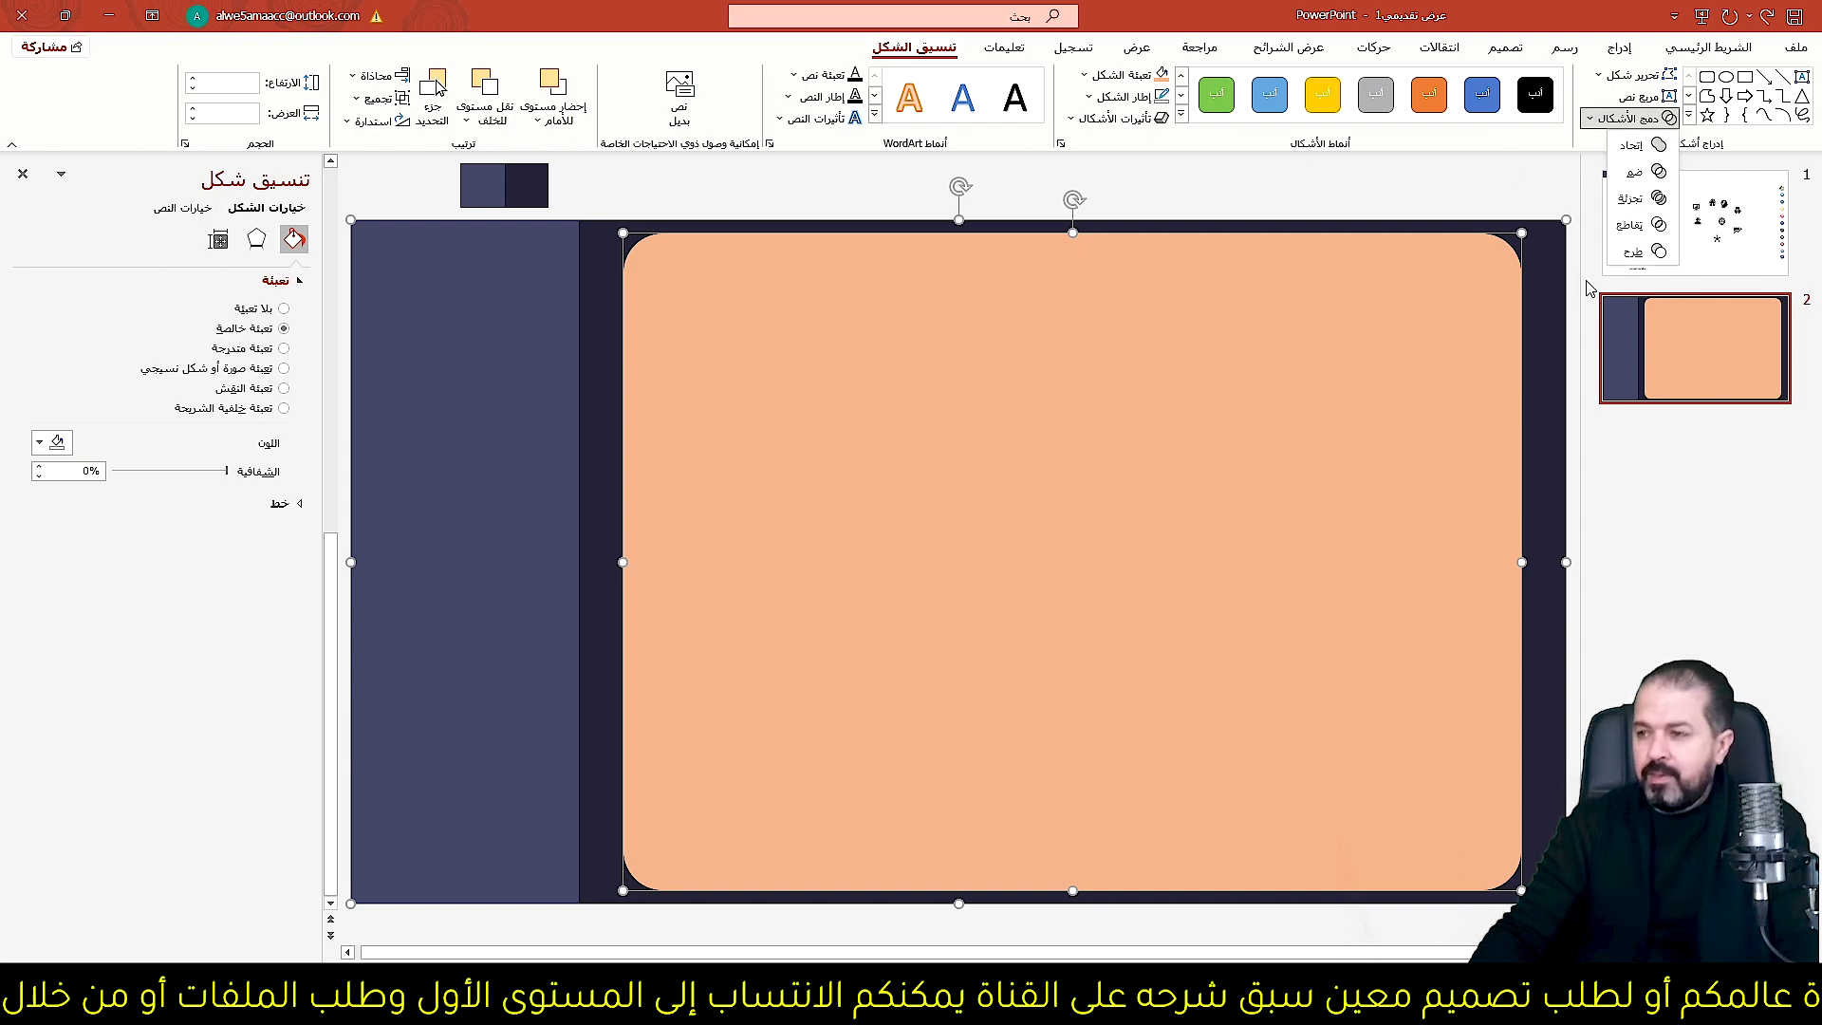
left_click(1647, 264)
left_click(797, 268)
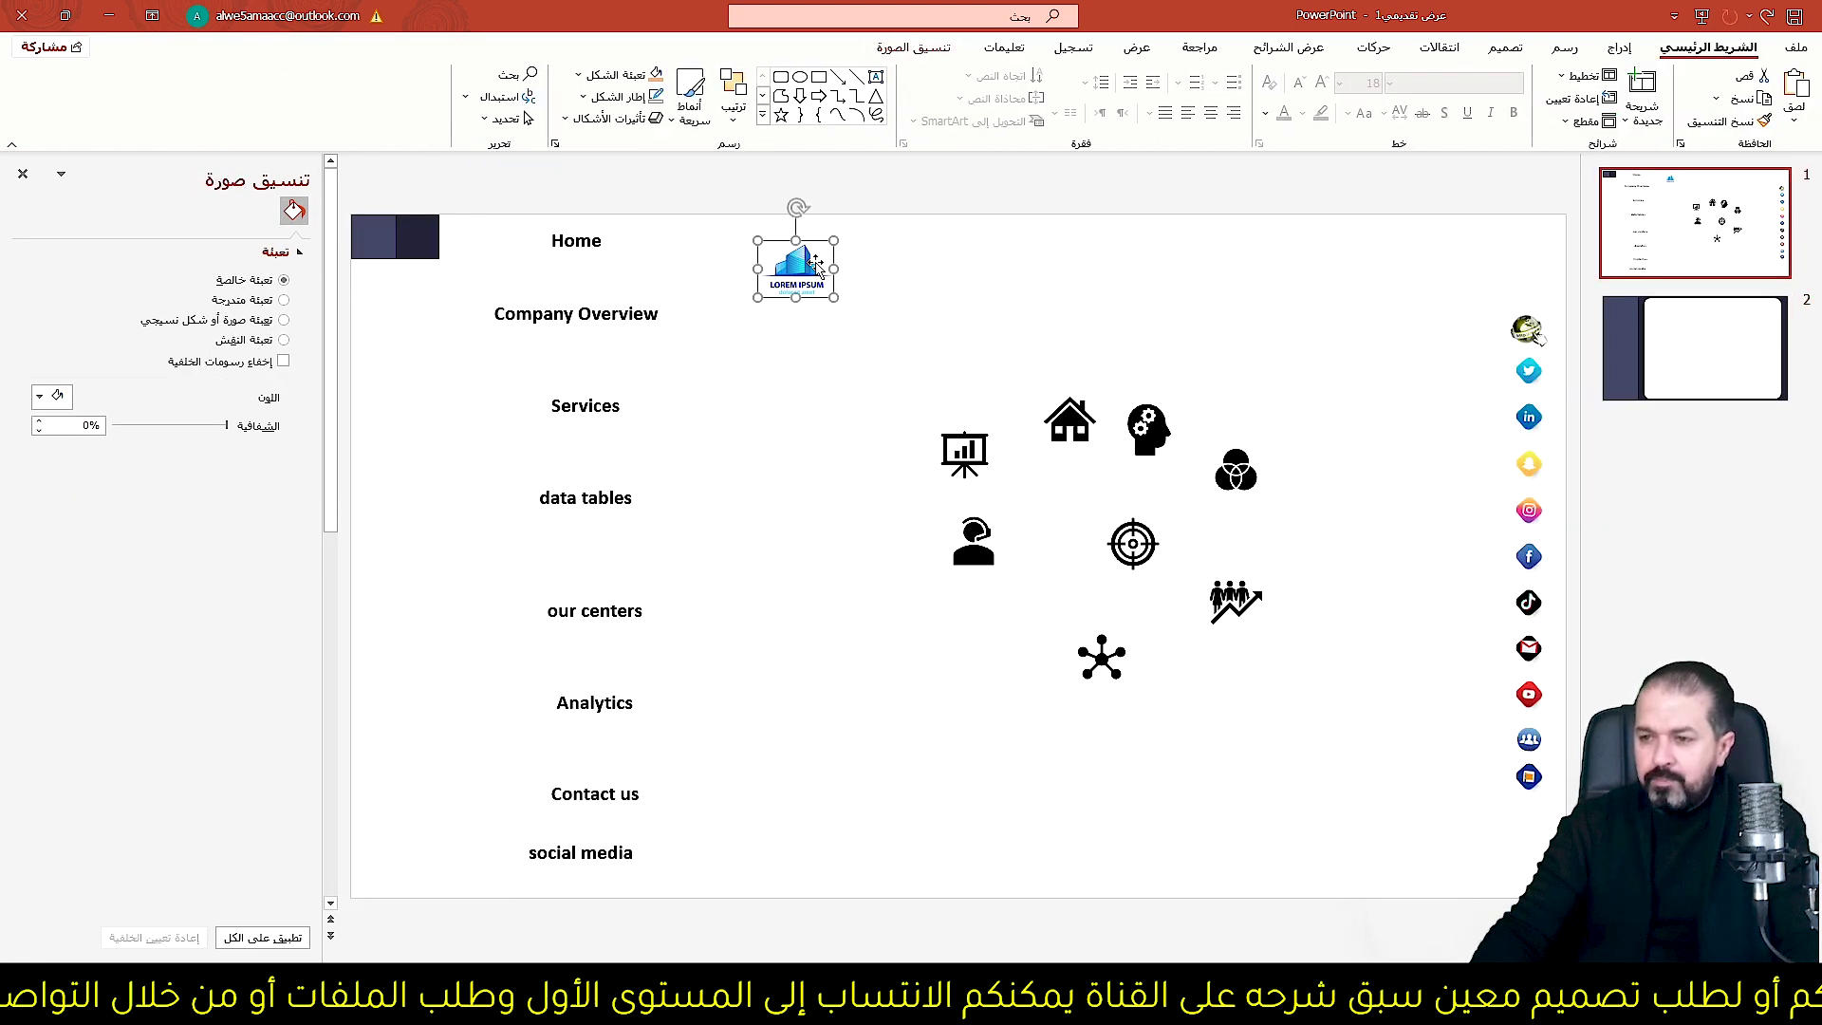
key("ctrl+c")
left_click(1708, 330)
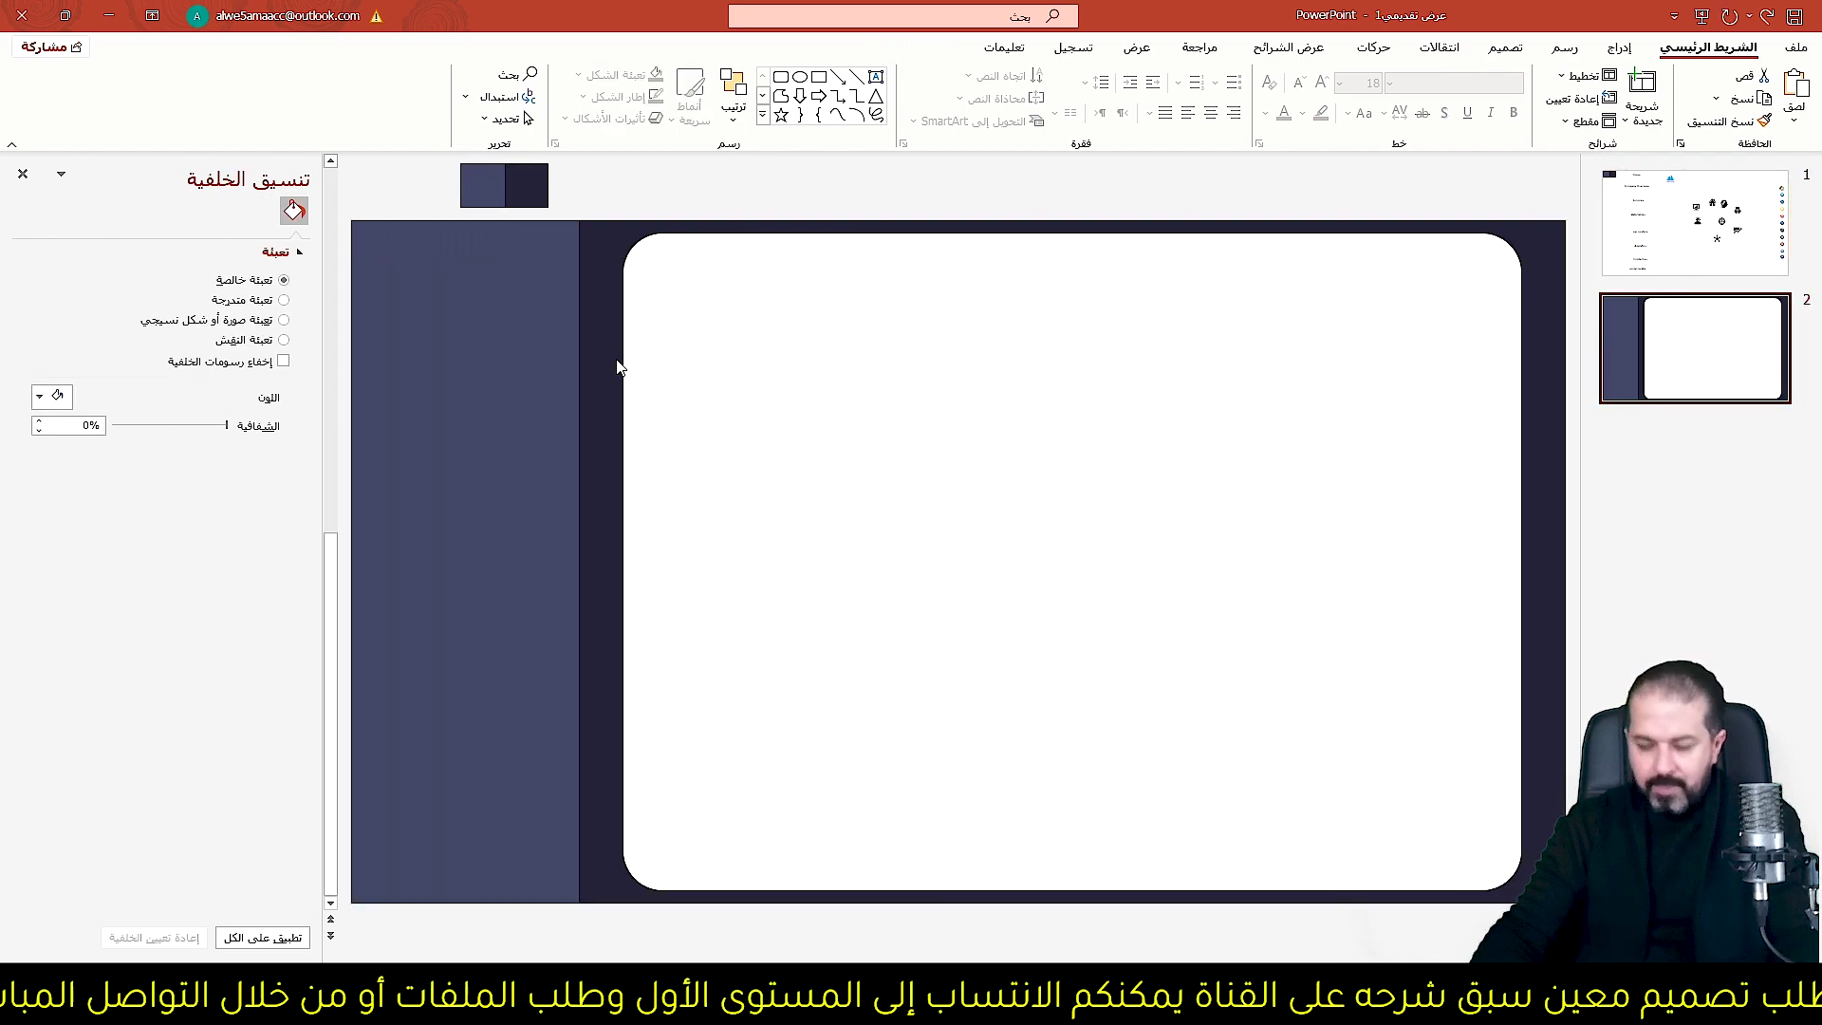
Place the LOREM IPSUM logo on slide 2's dark left panel.
key("ctrl+v")
left_click_drag(795, 276, 407, 257)
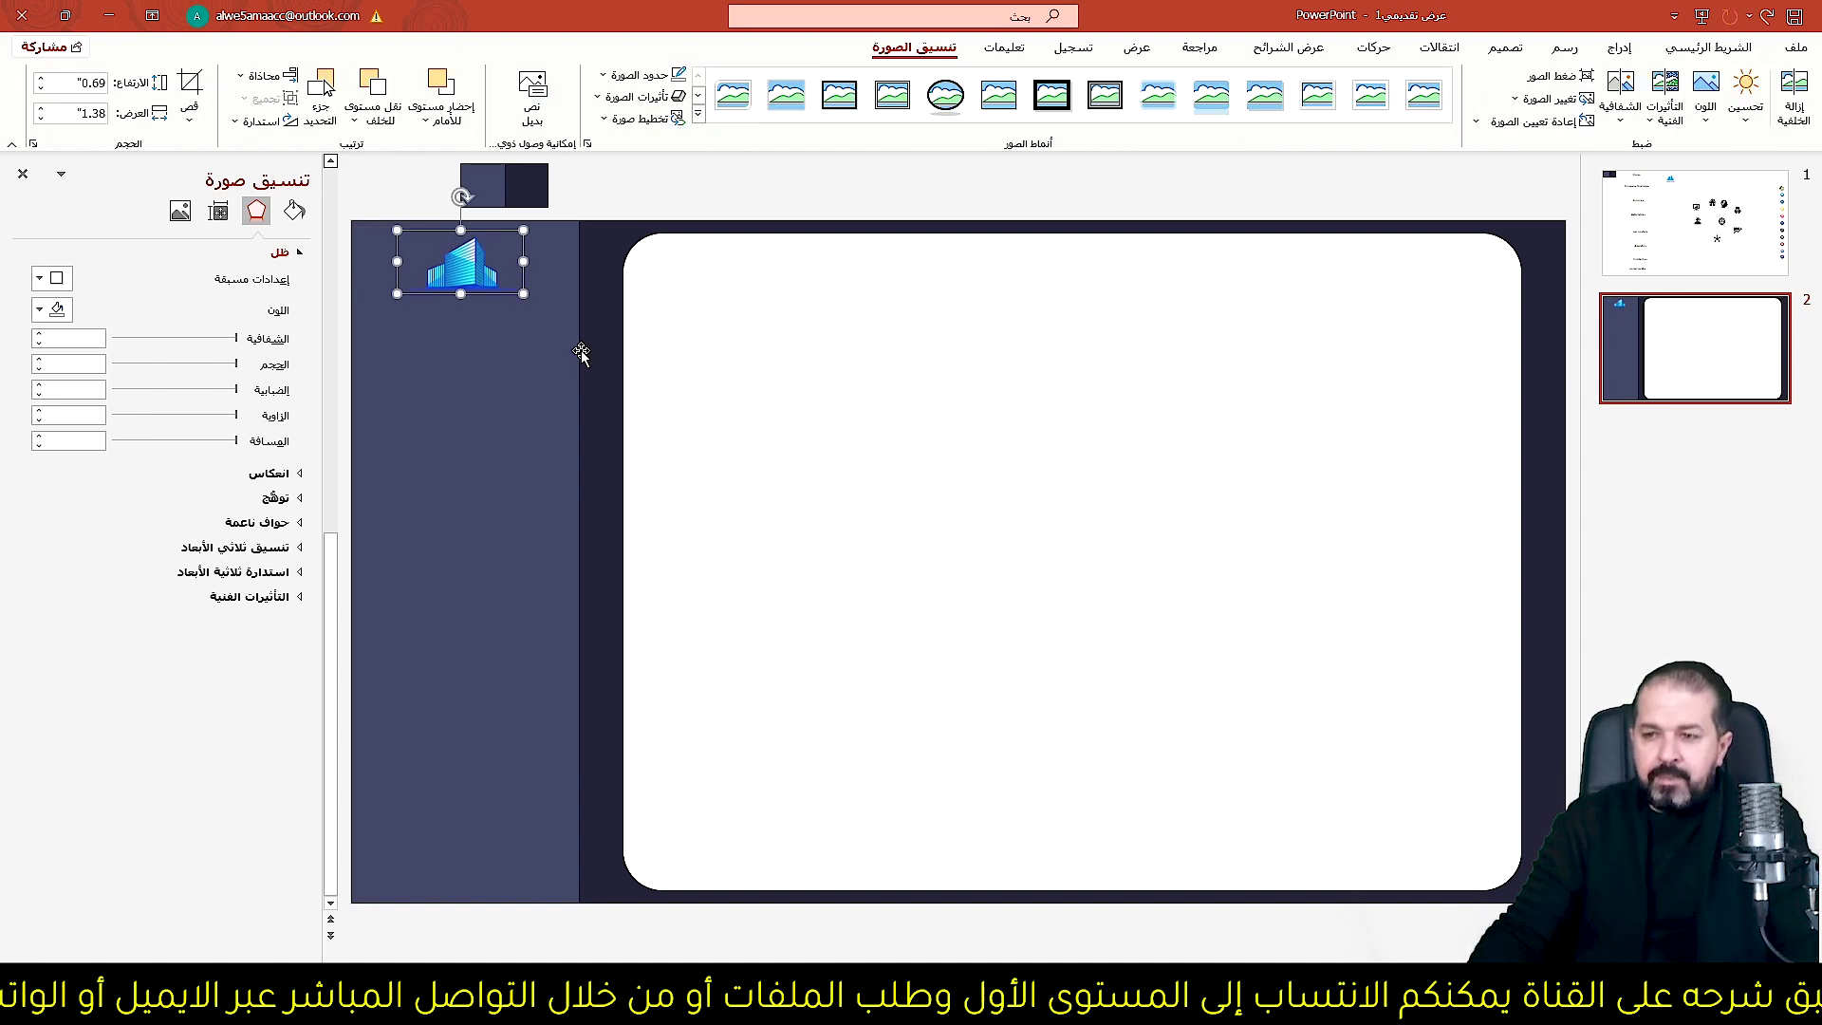
left_click(900, 474)
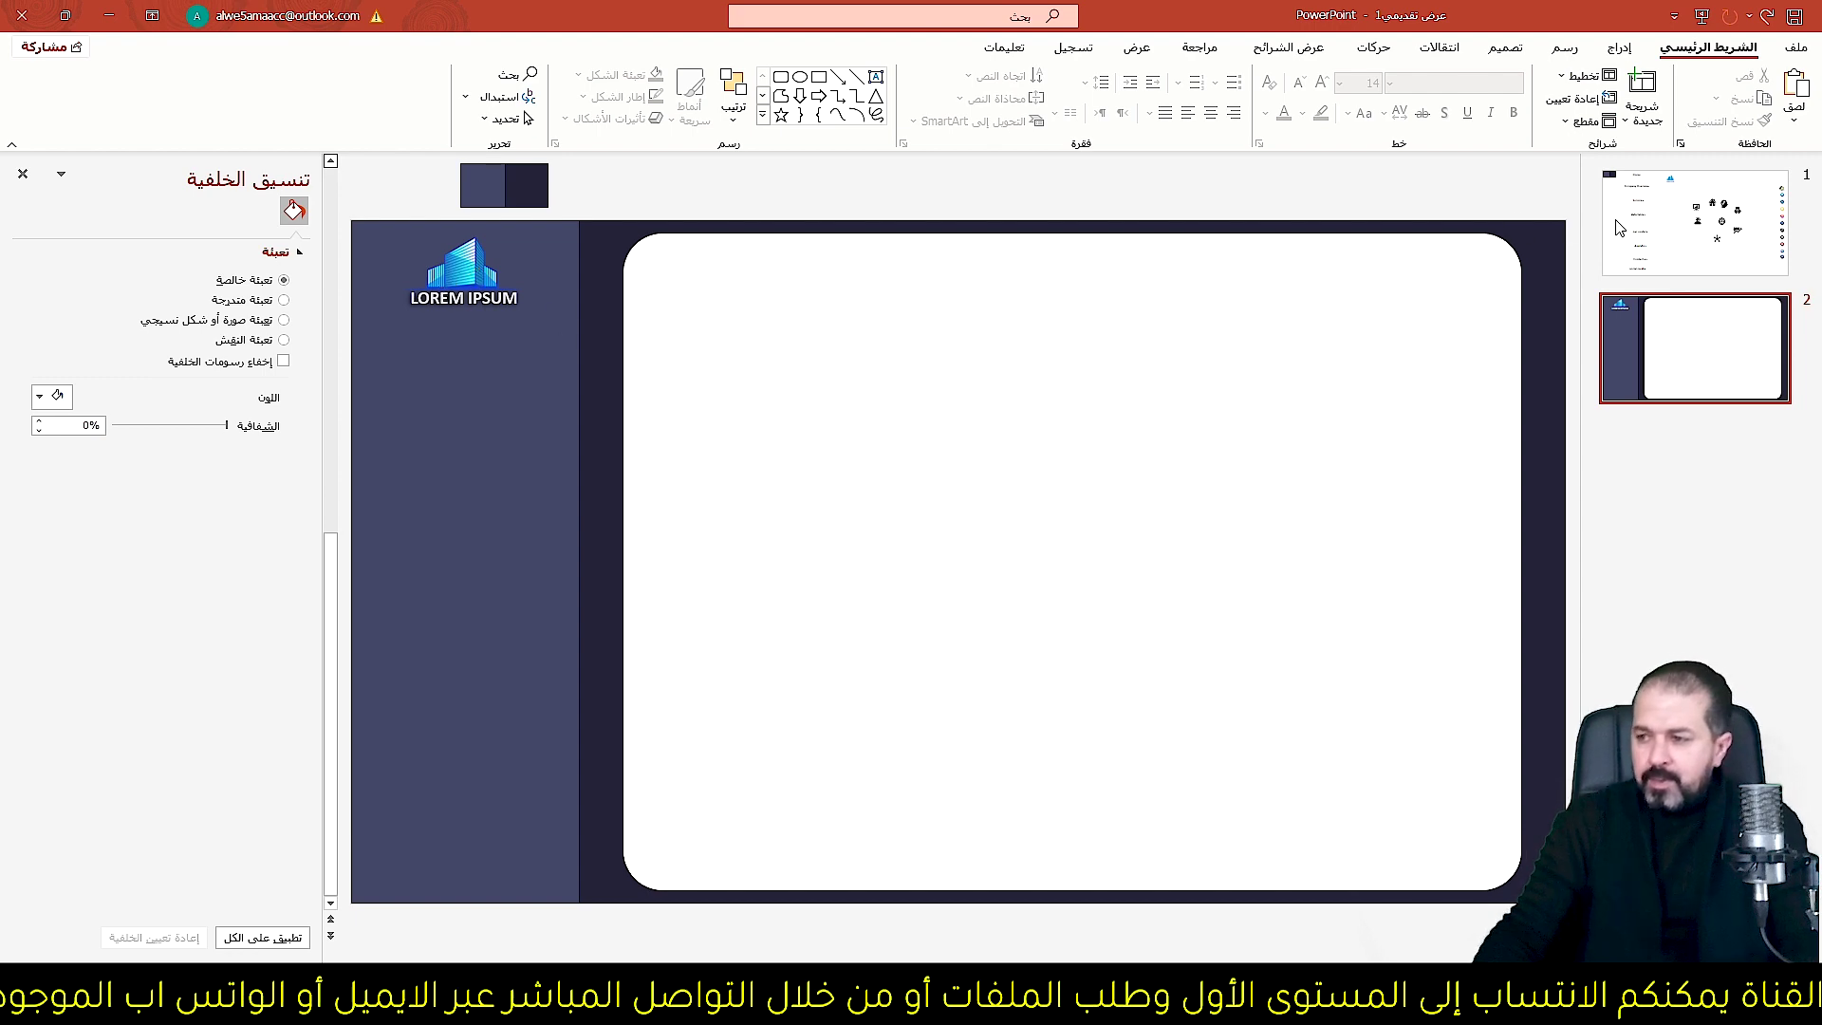
Copy the Home-to-social media menu labels from slide 1 onto slide 2.
left_click(1676, 224)
left_click(565, 245)
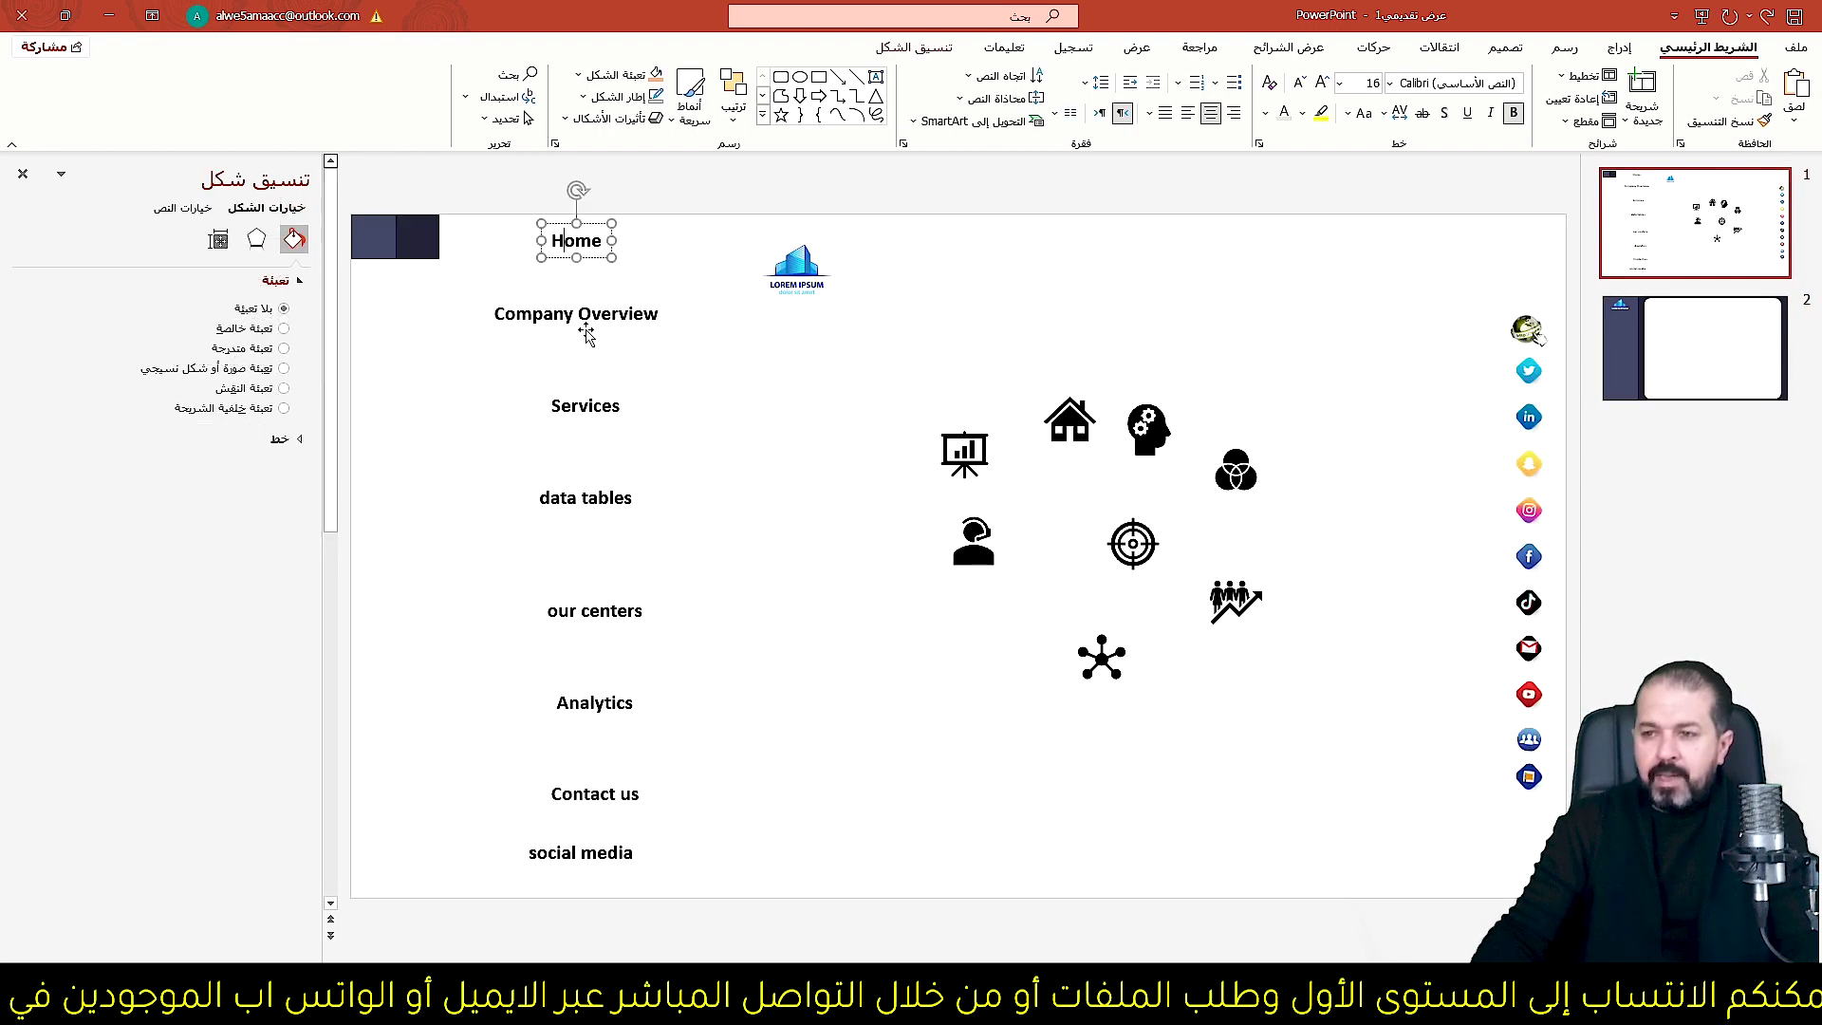
left_click(582, 323, "shift")
left_click(586, 408, "shift")
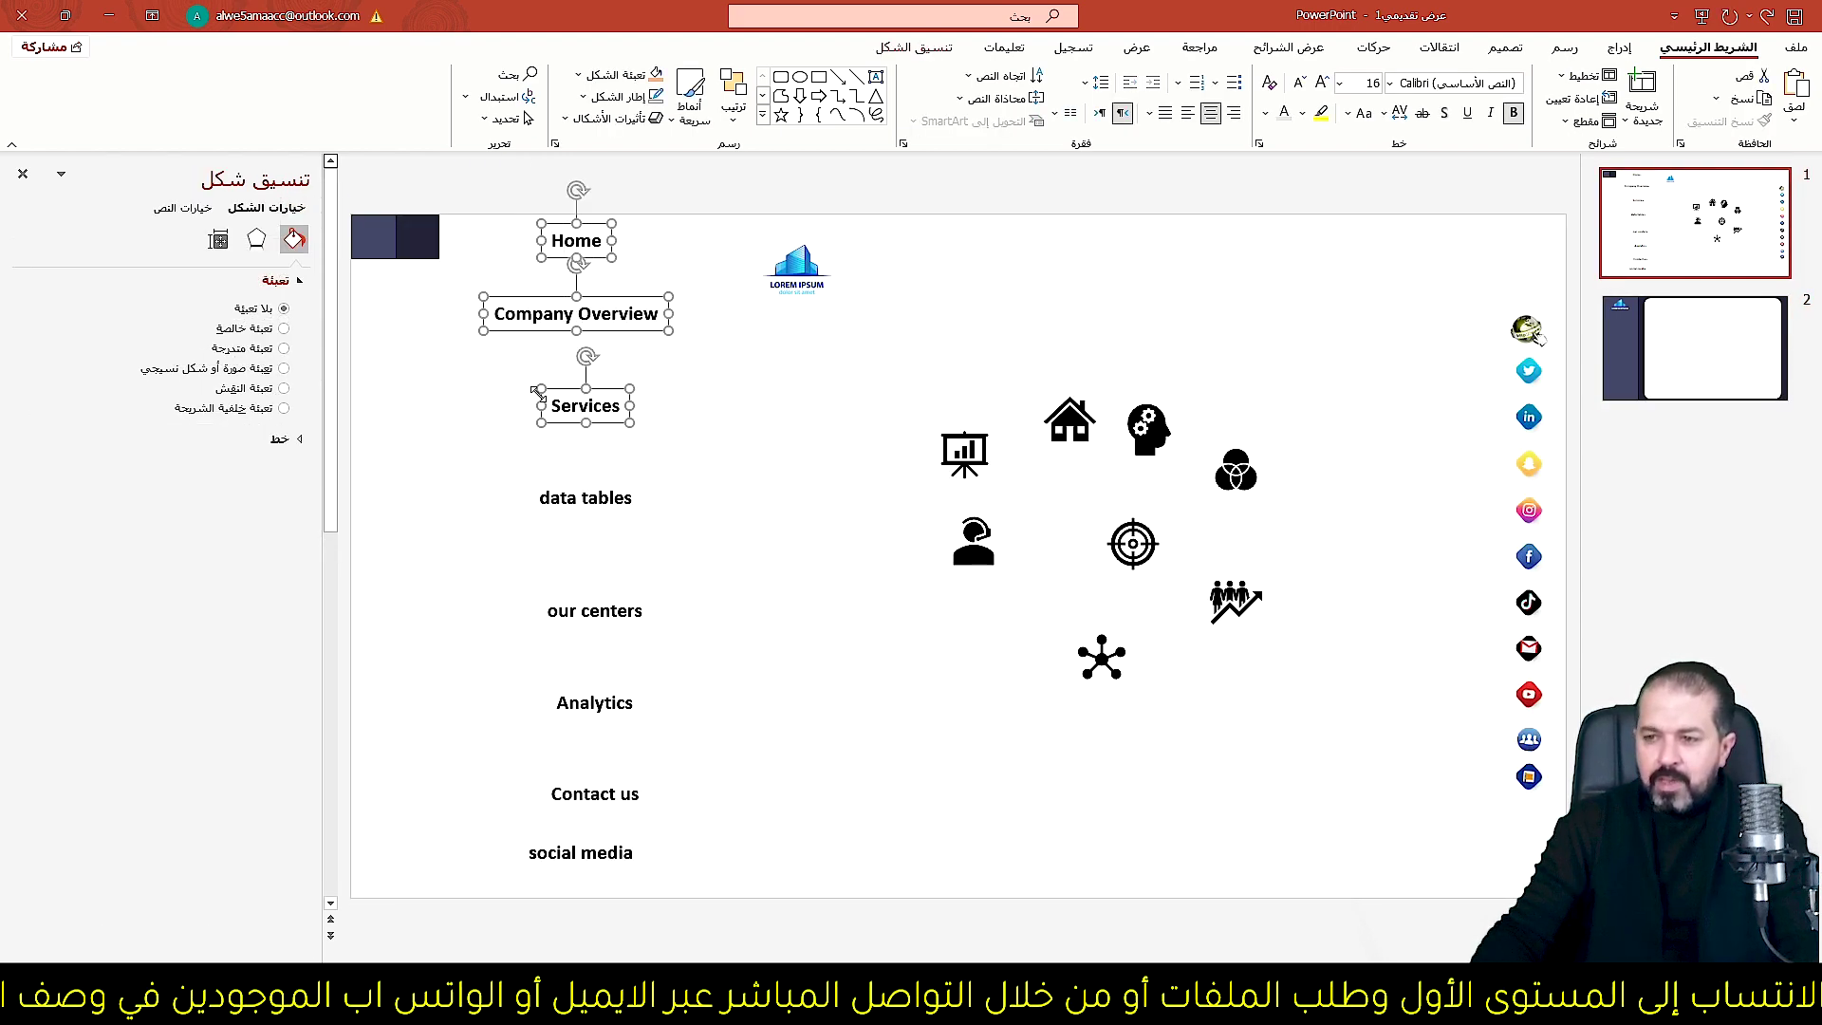
left_click_drag(707, 194, 432, 935)
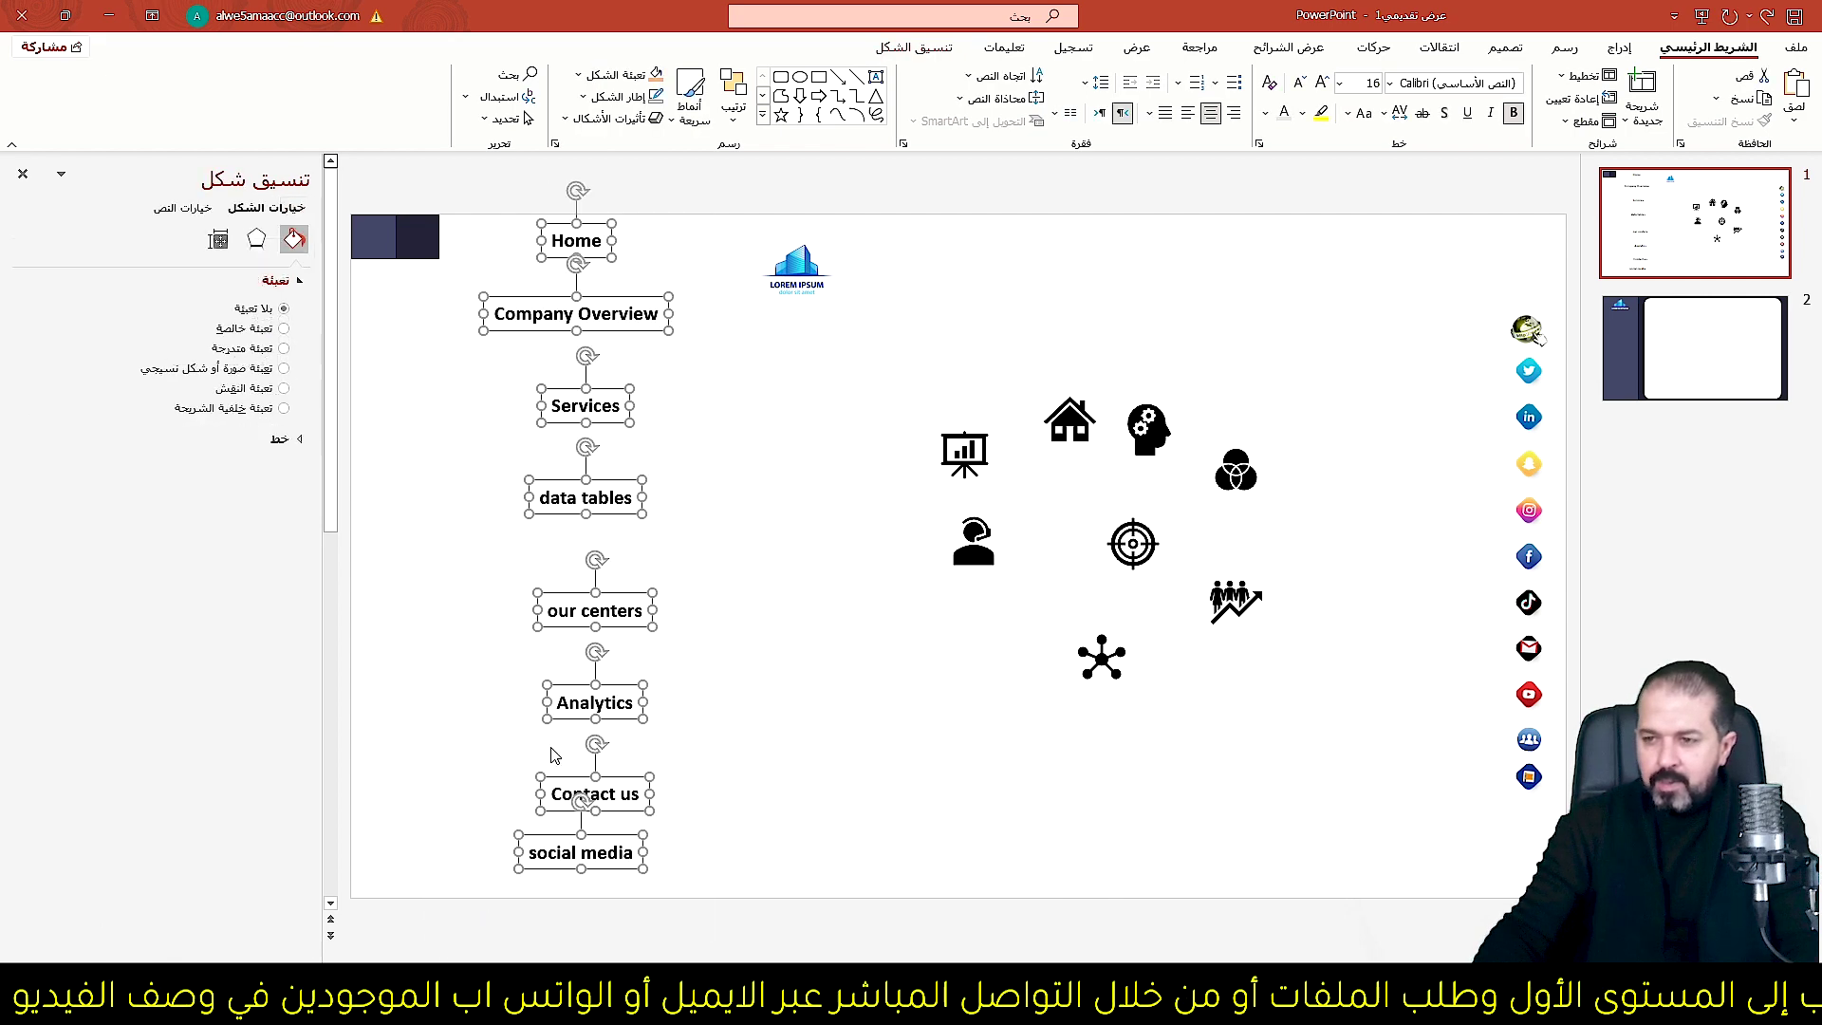
key("ctrl+c")
key("Page_Down")
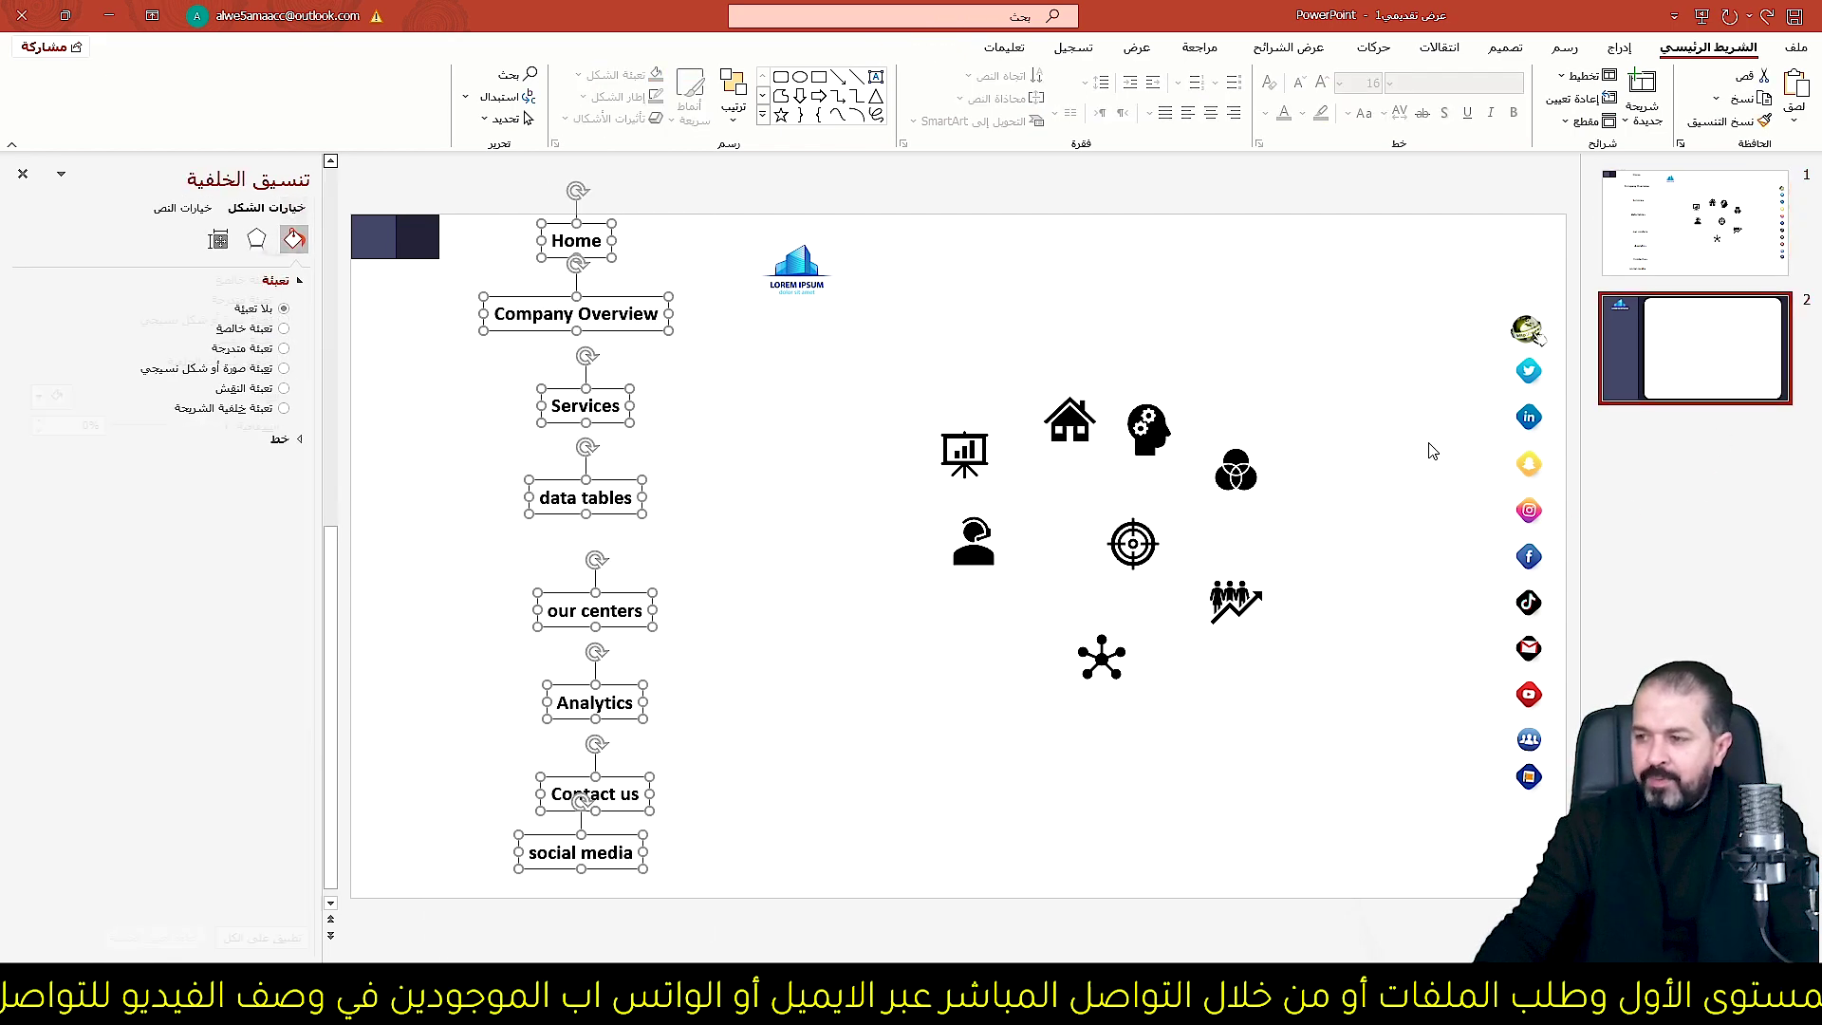
key("ctrl+v")
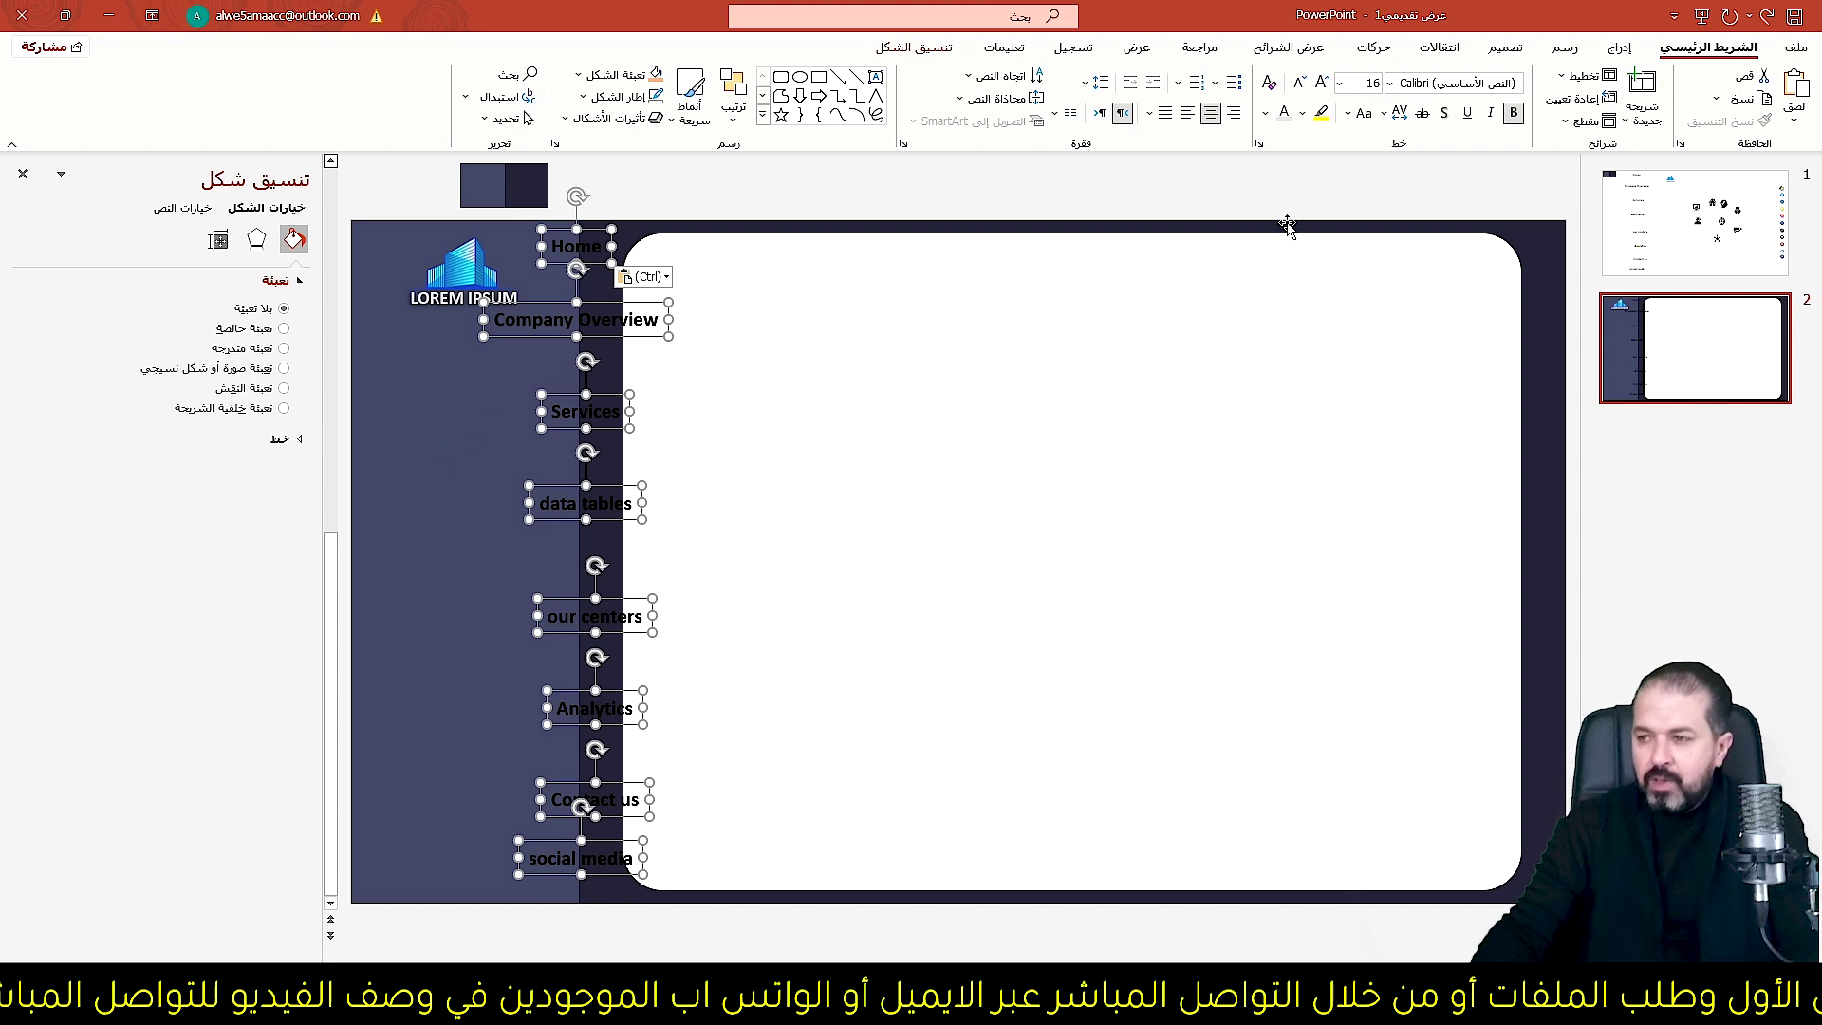
Make the menu text white, not bold, and two sizes smaller.
left_click(1267, 113)
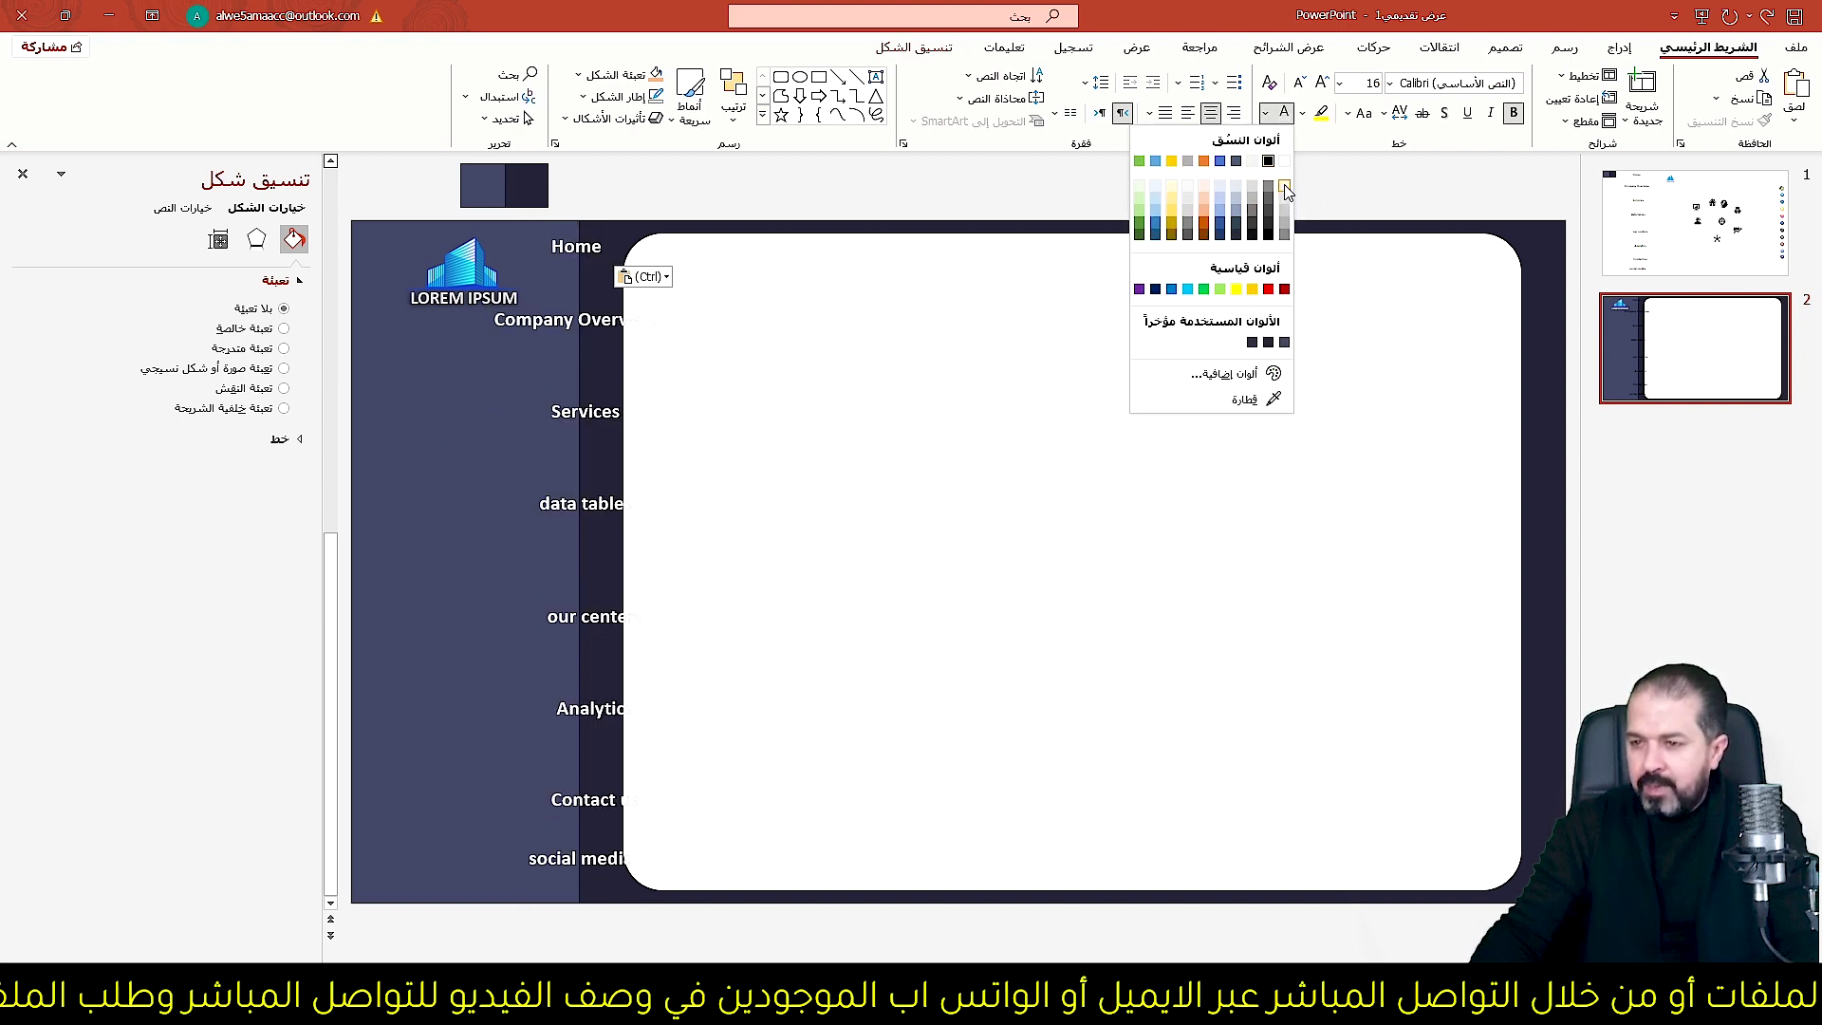
left_click(1285, 201)
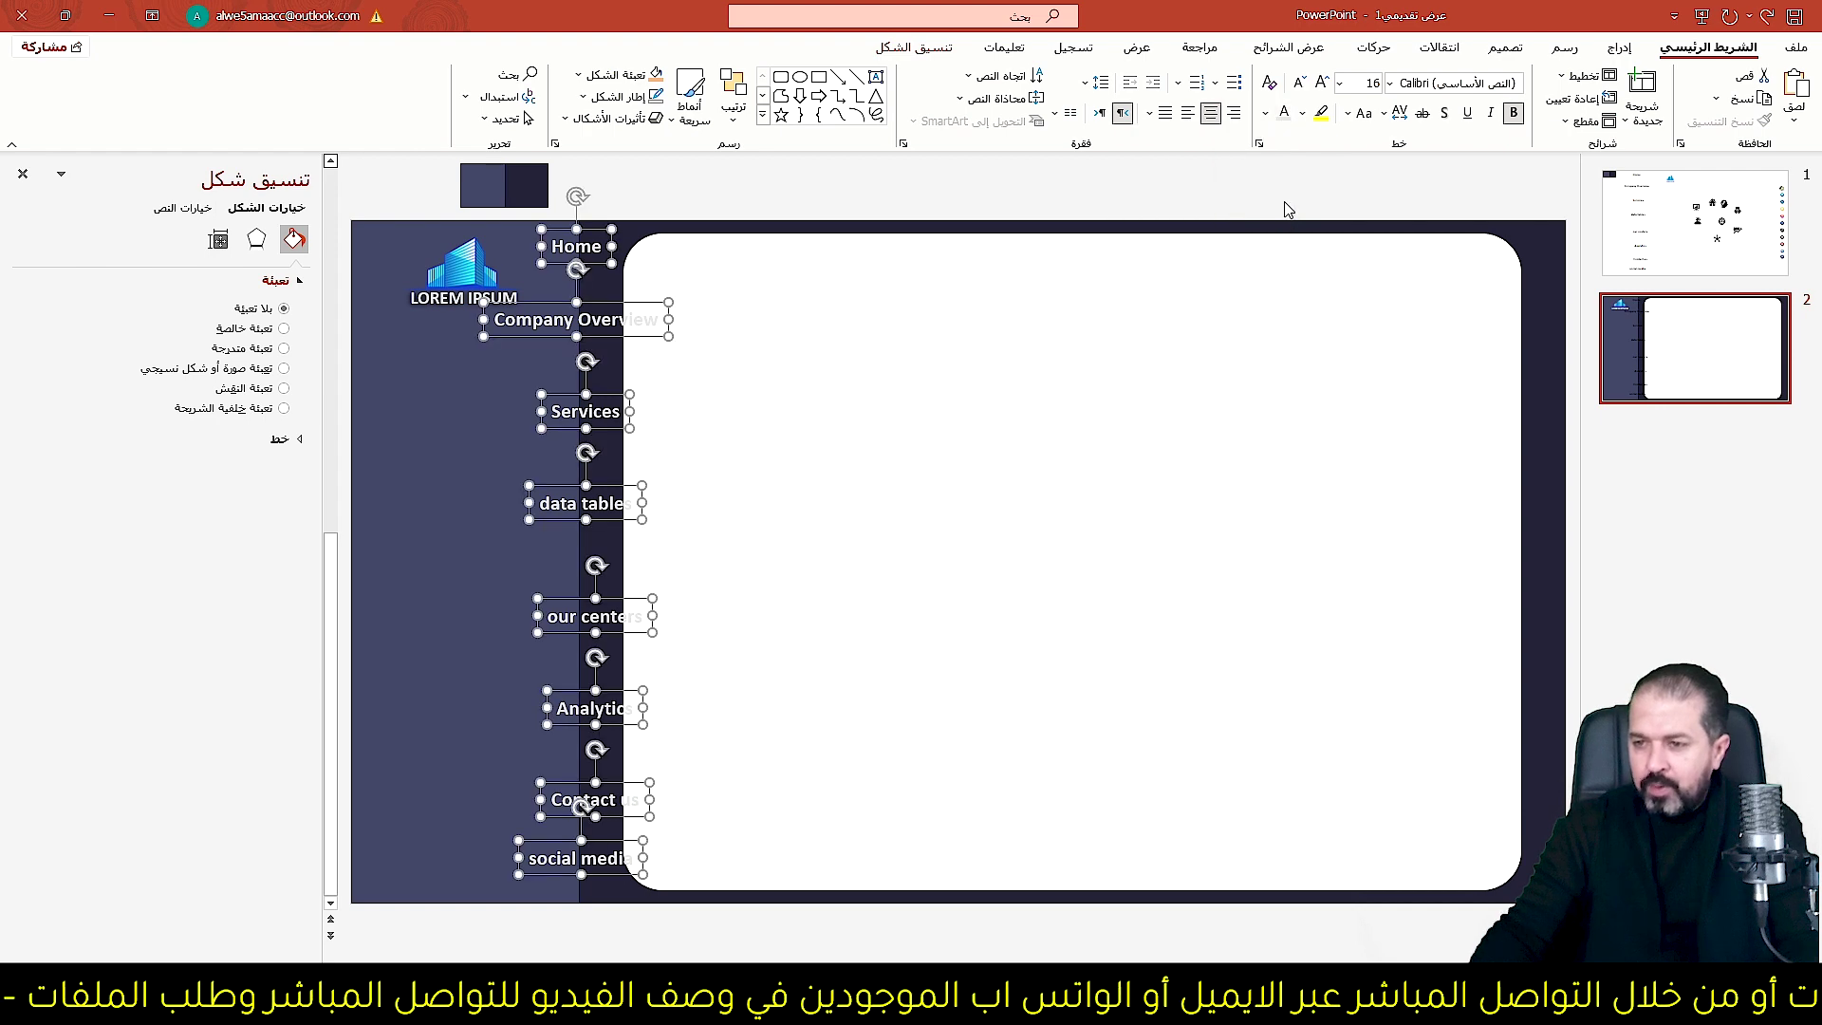
left_click(1513, 113)
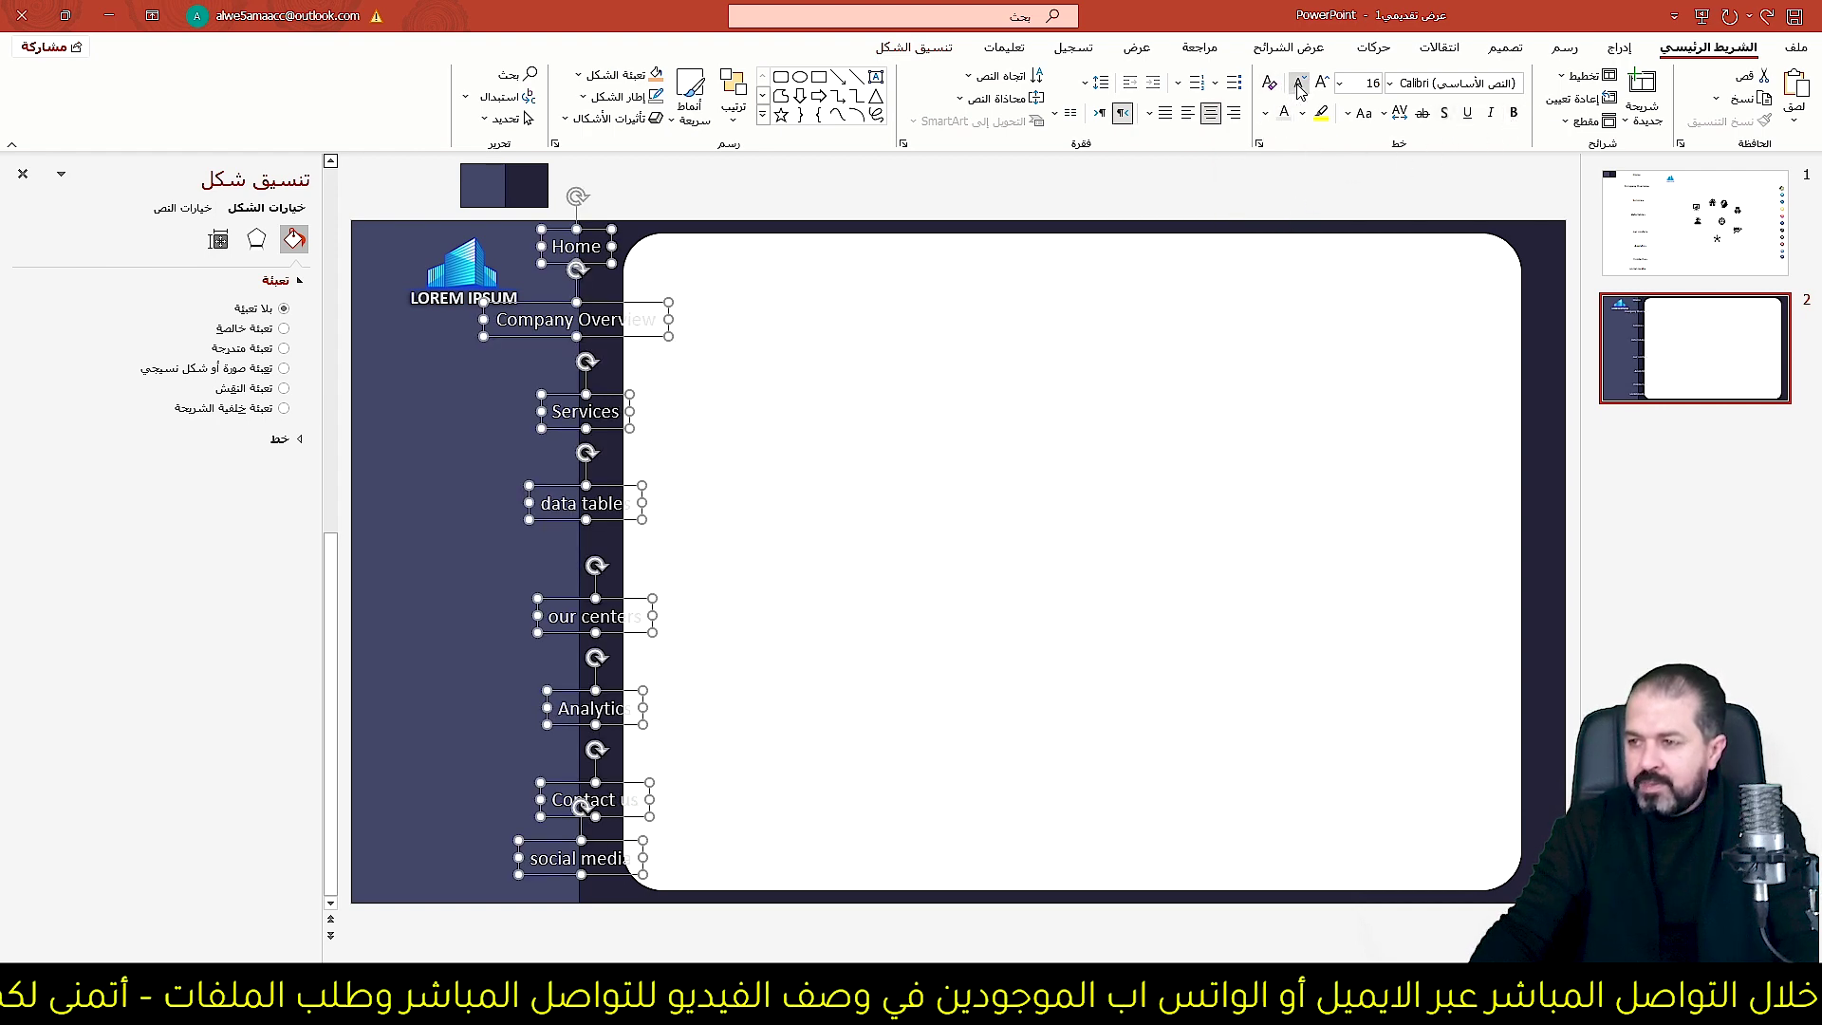
left_click(1299, 83)
left_click(1299, 84)
left_click(1299, 84)
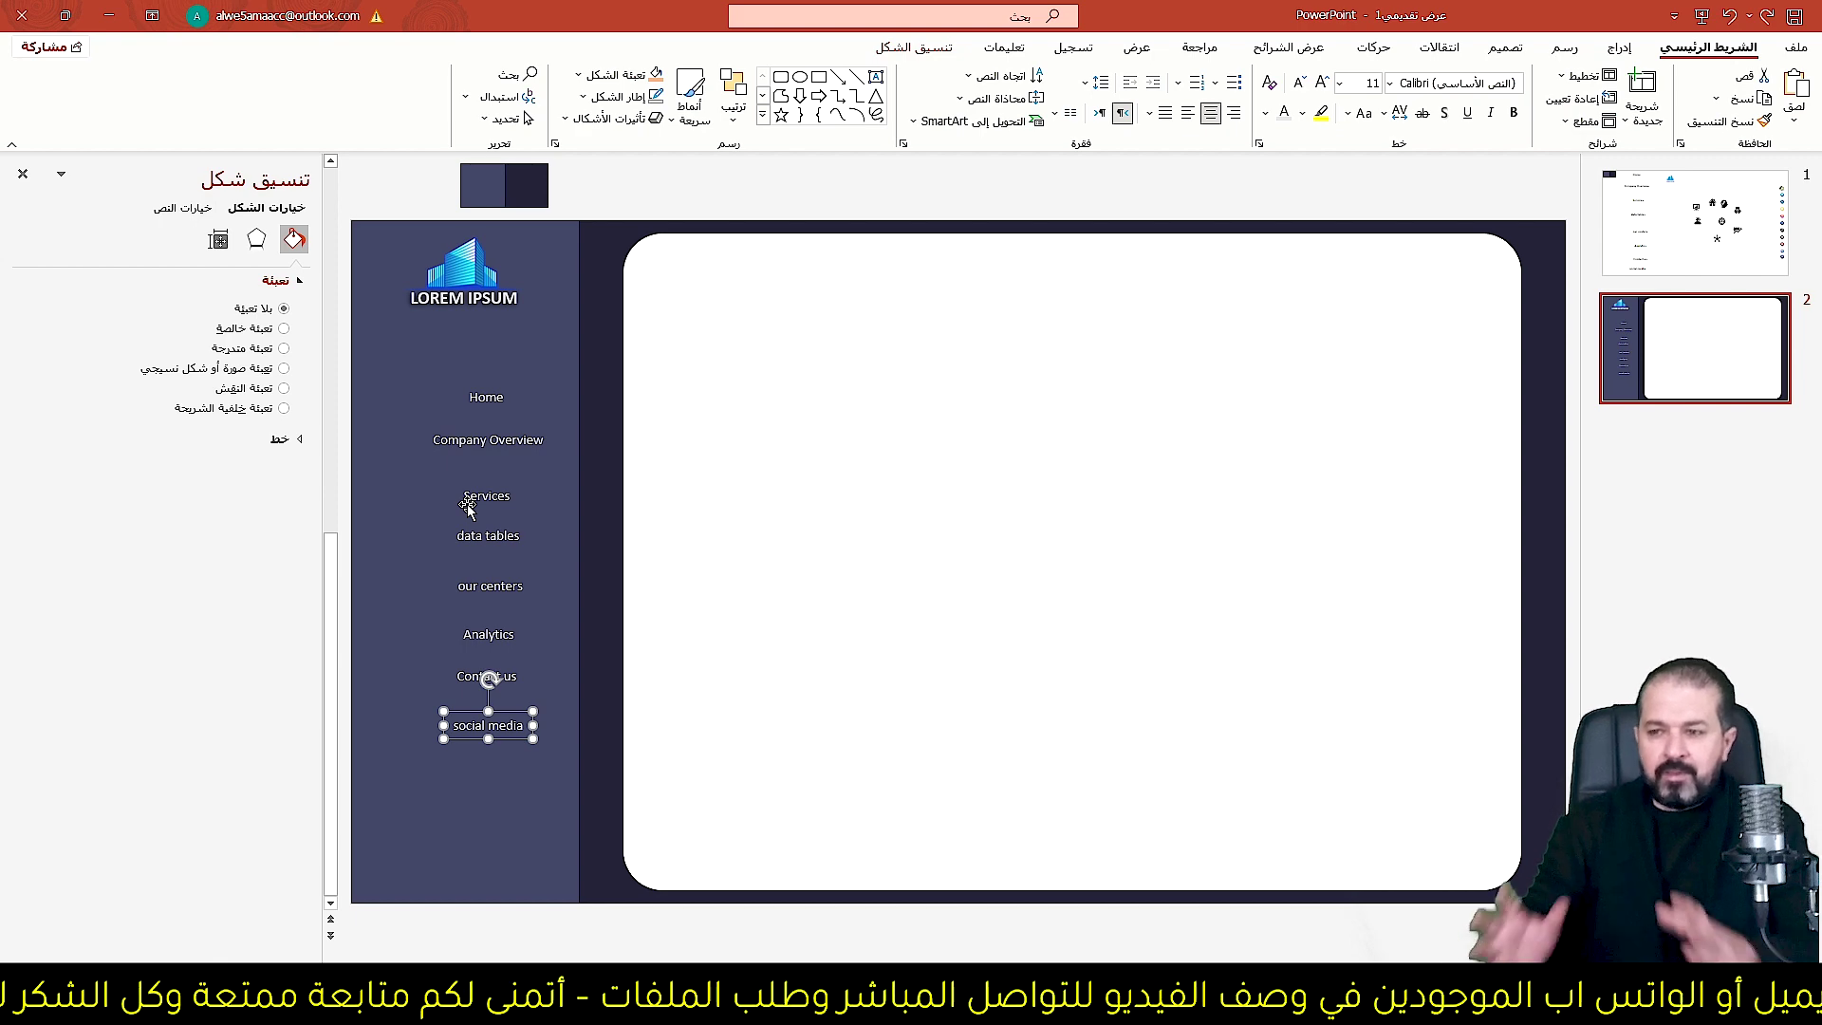
Distribute the eight menu labels evenly, centre them, and place the column under the logo.
scroll(471, 513, "down", 2)
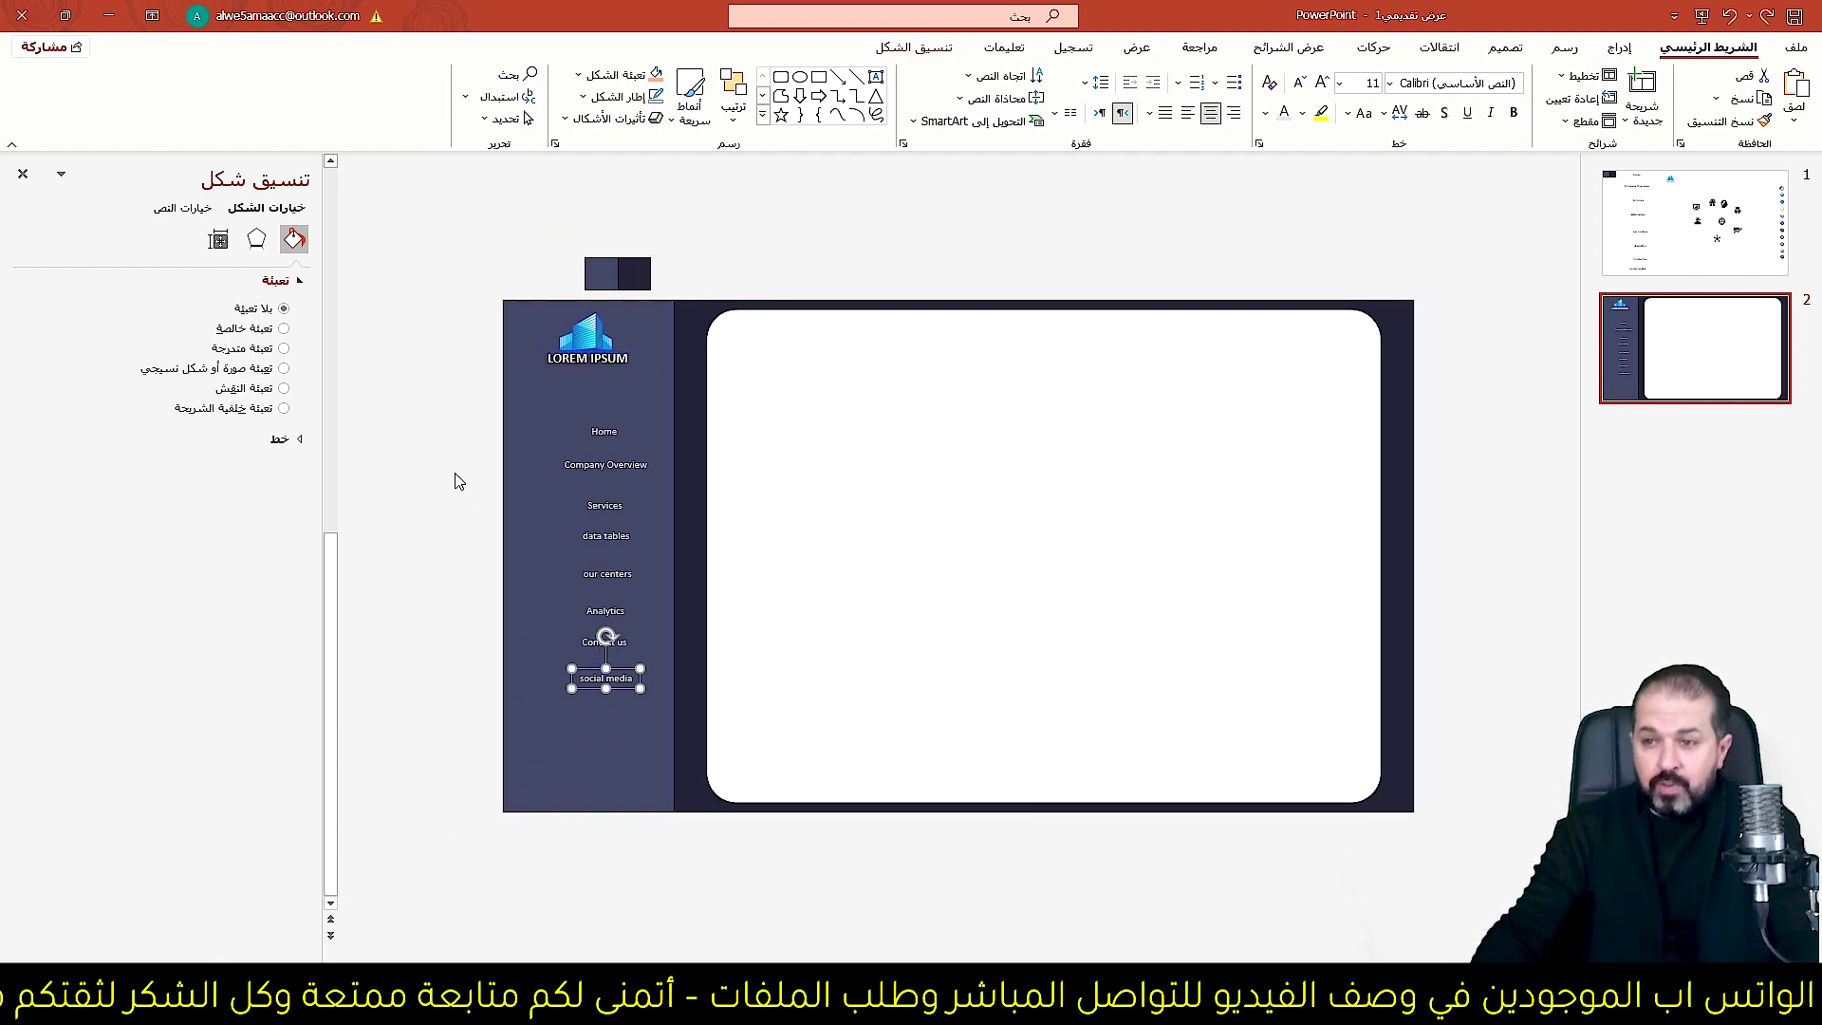
left_click_drag(456, 397, 711, 728)
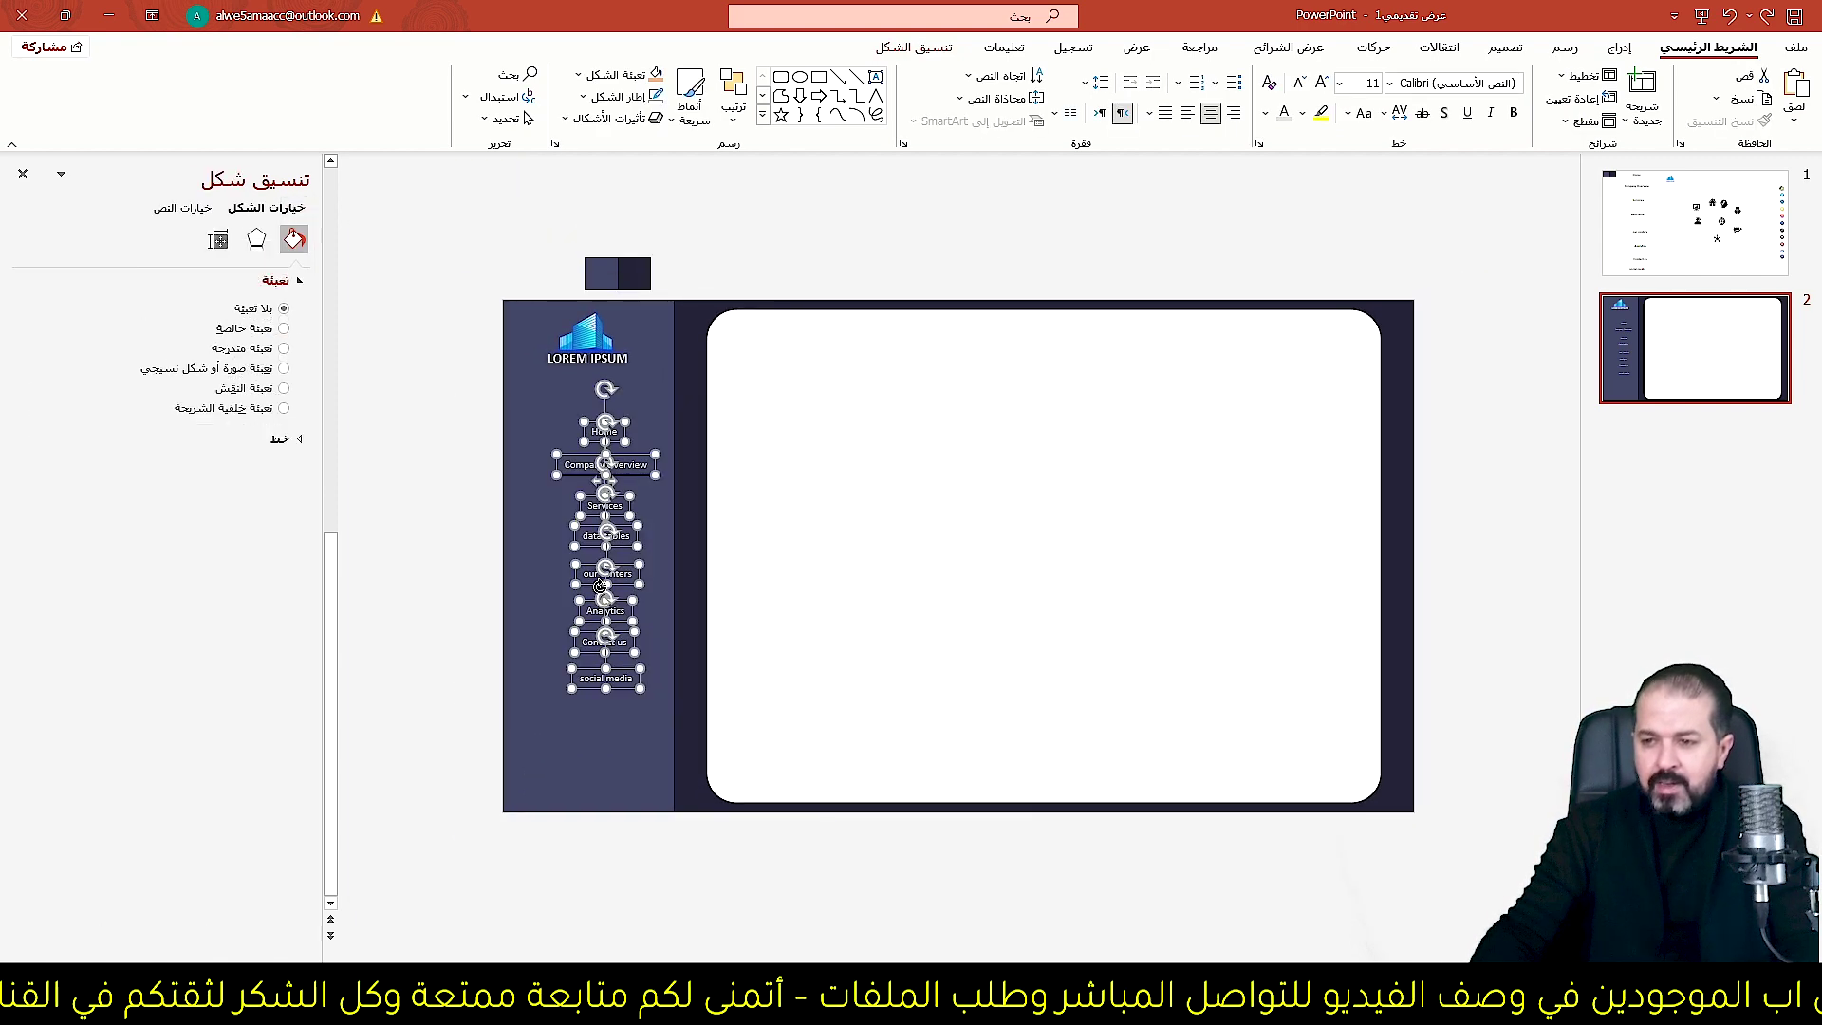
left_click(914, 47)
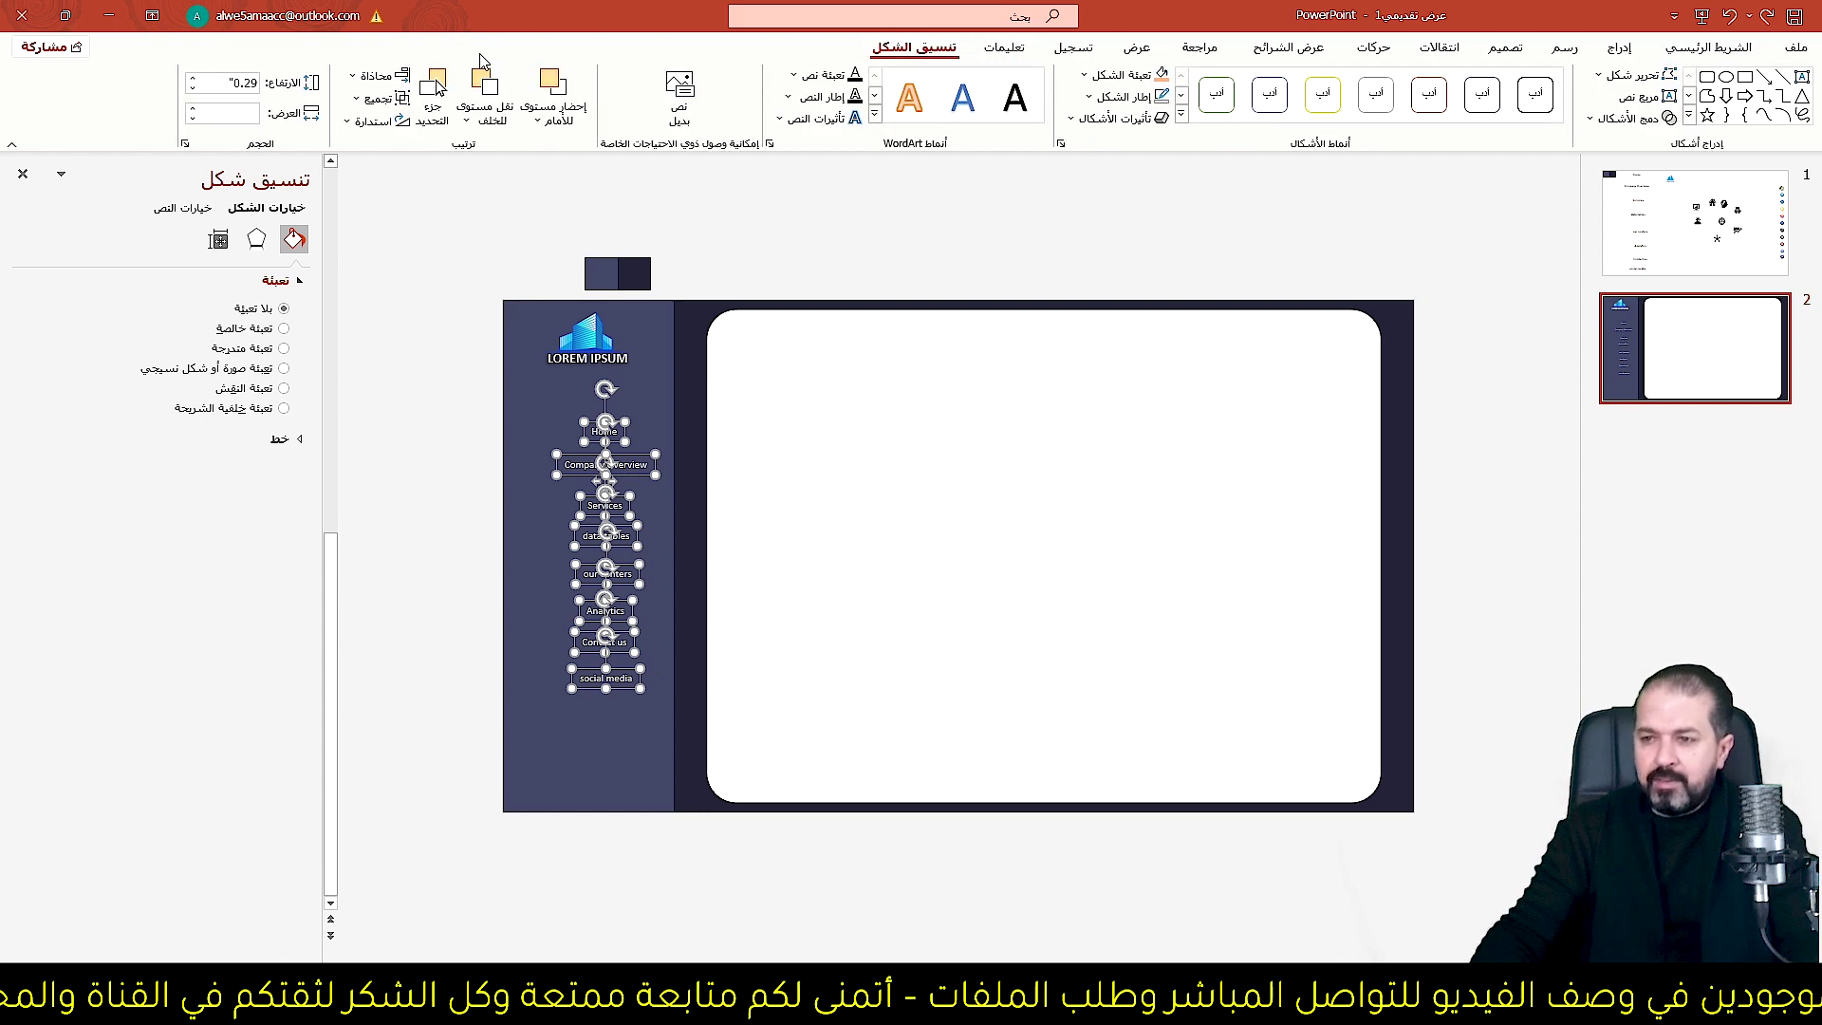
left_click(353, 79)
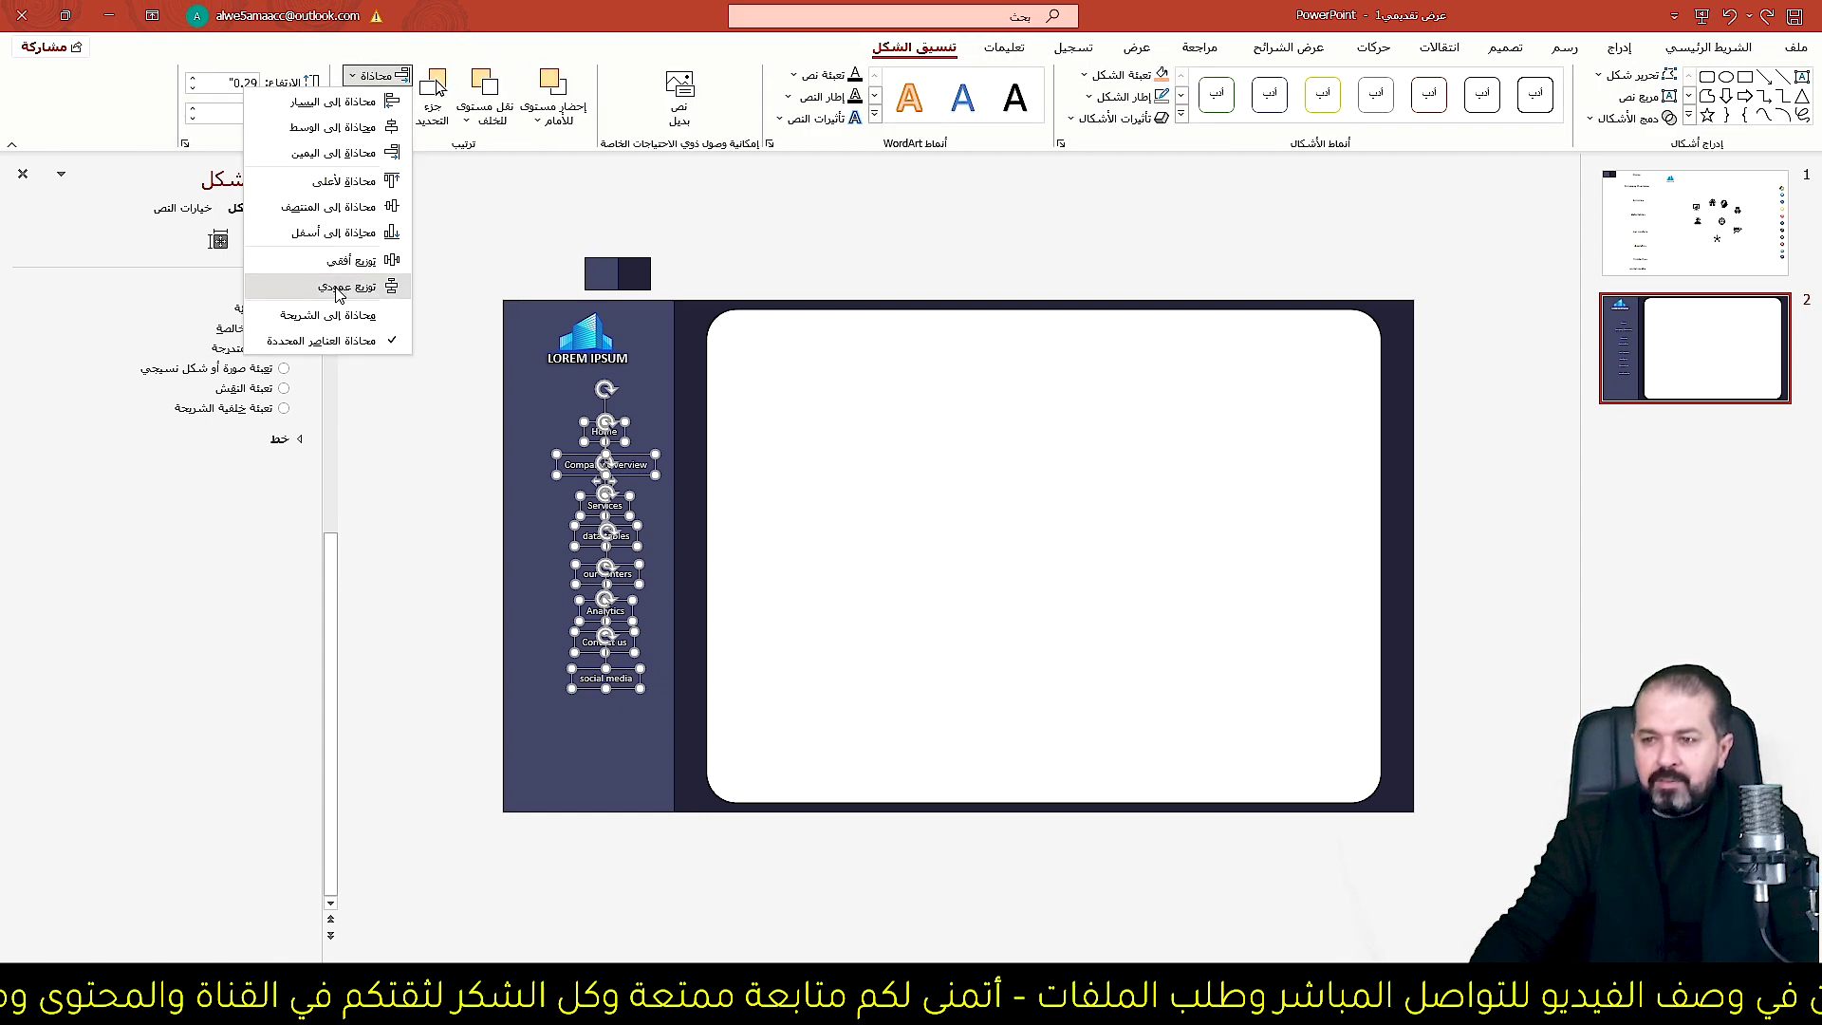
left_click(339, 295)
left_click(375, 75)
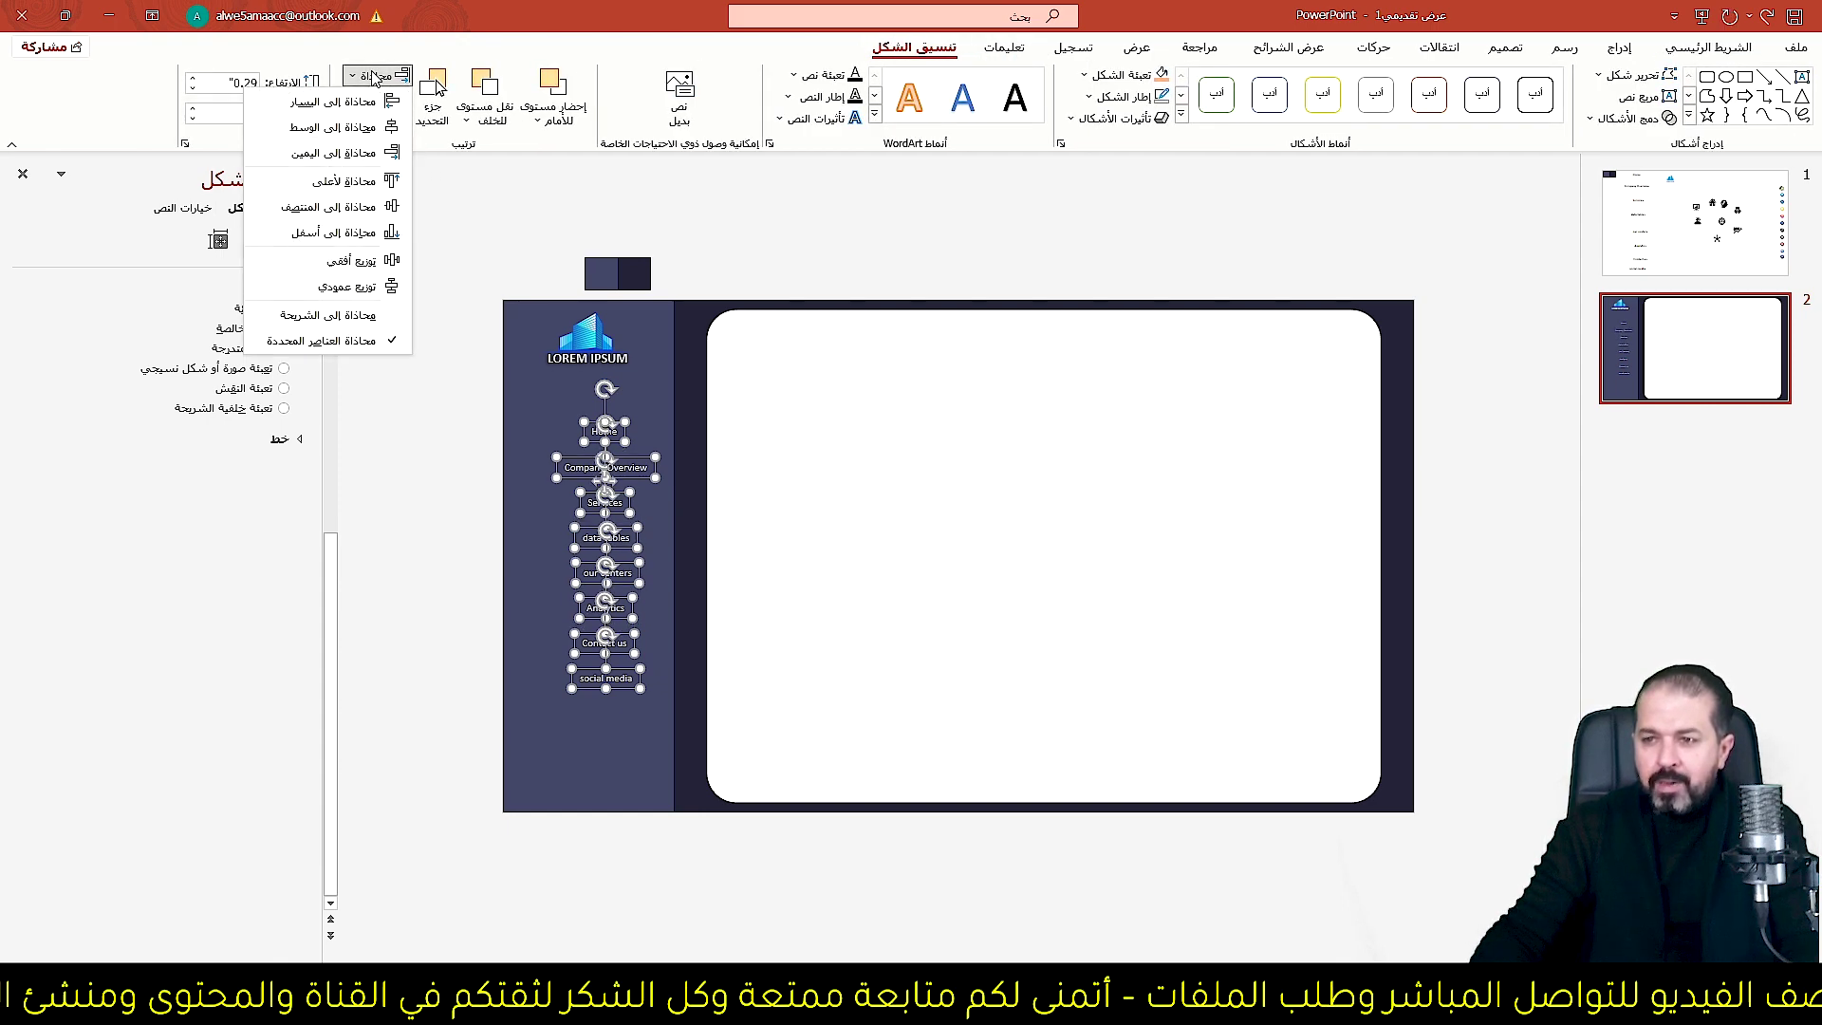
left_click(340, 134)
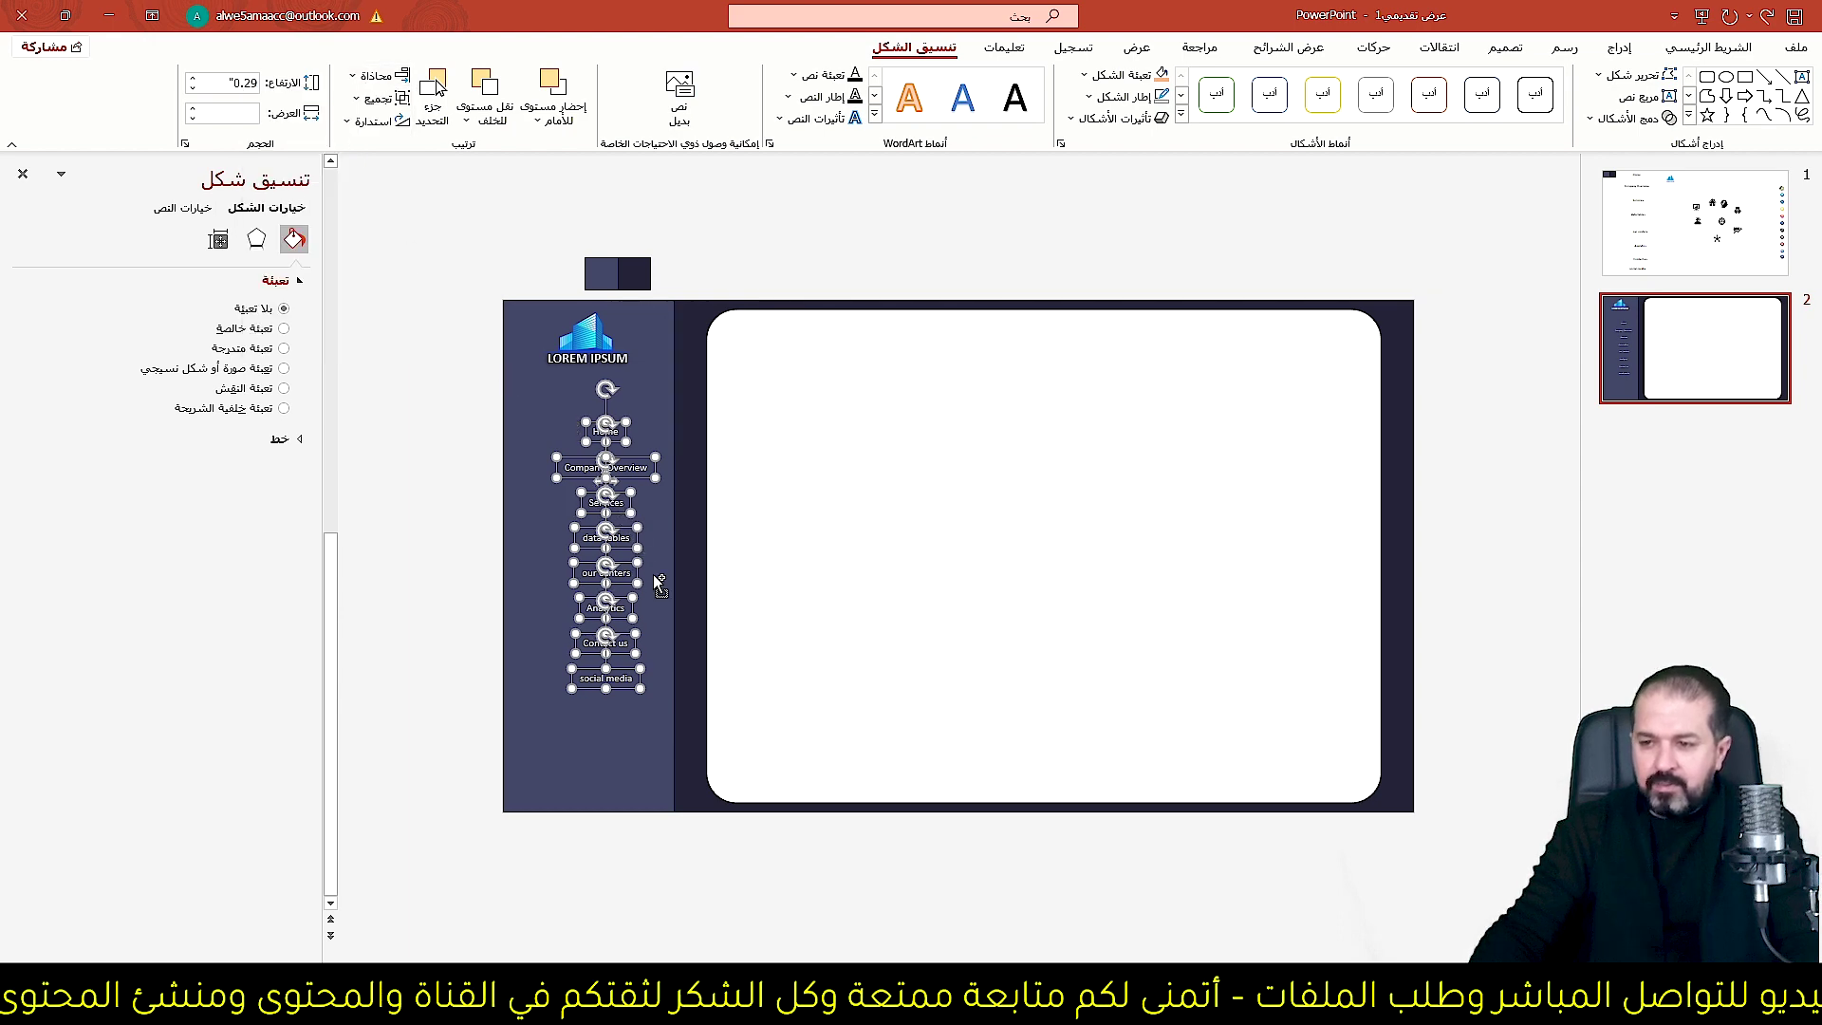
scroll(658, 583, "up", 3, "ctrl")
left_click_drag(508, 434, 507, 434)
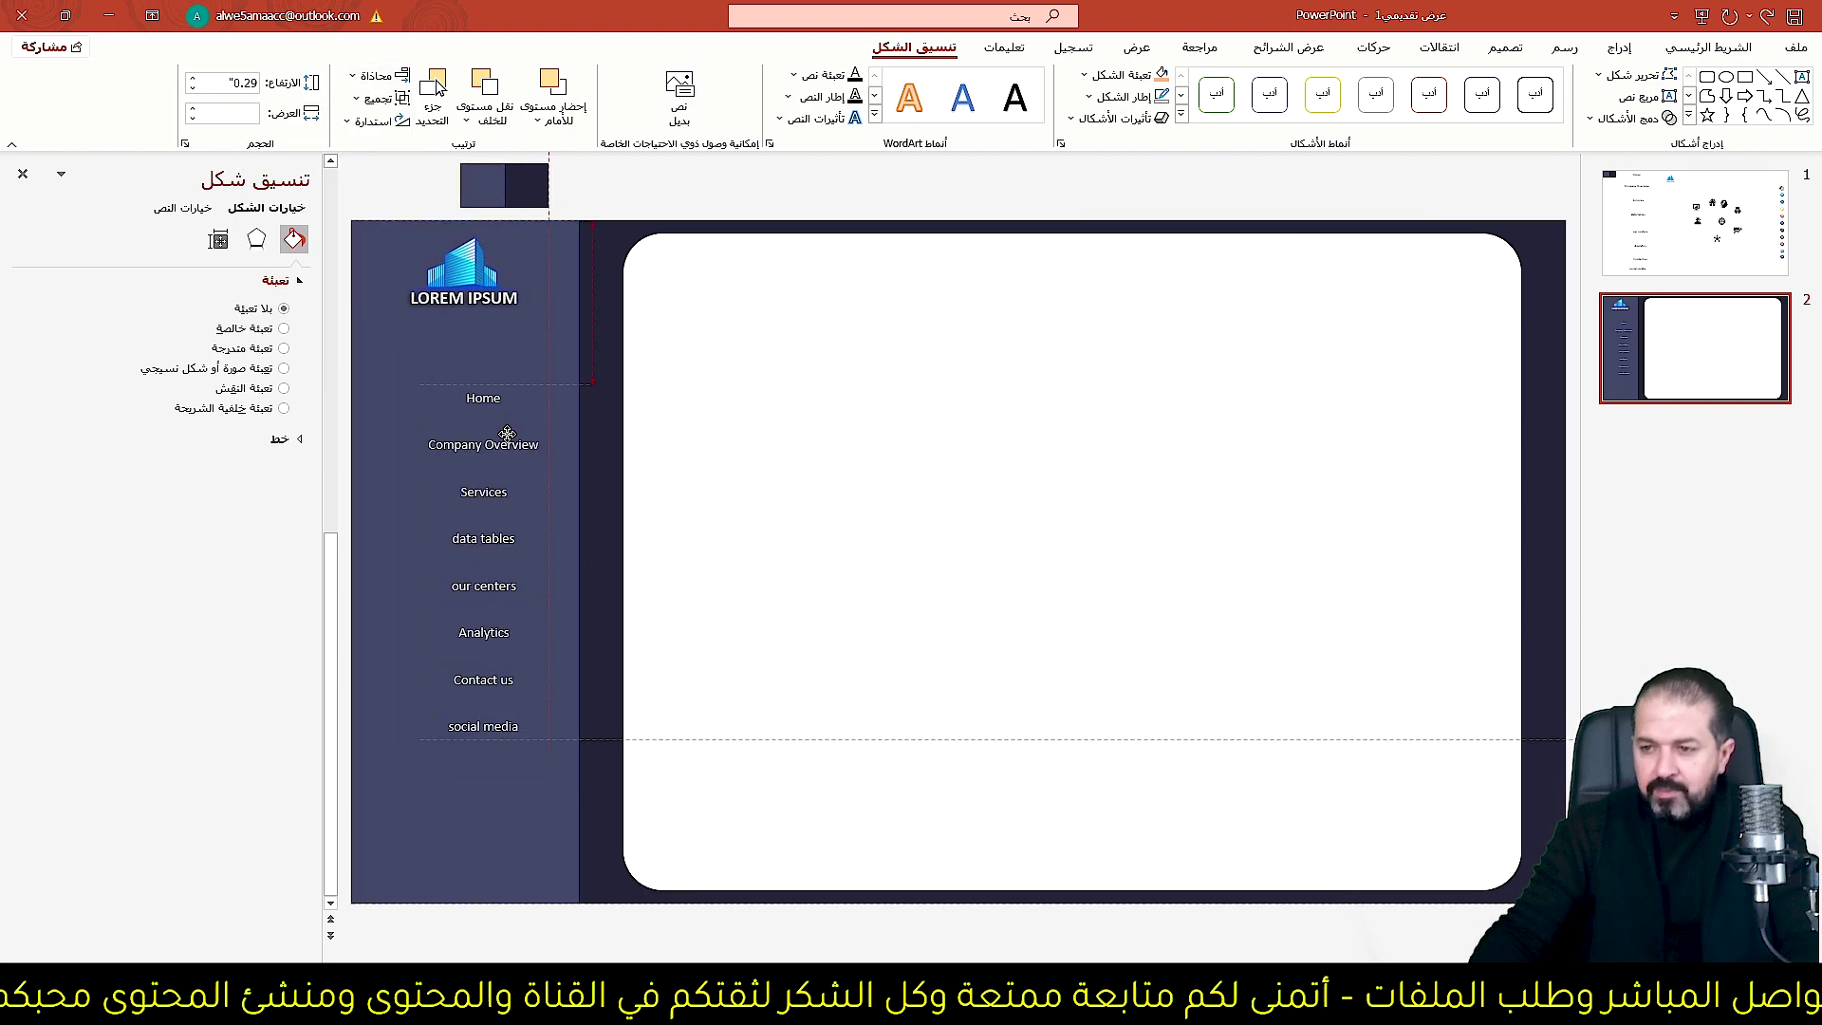
Left-align the menu label text and line the labels up on one left edge.
left_click(1708, 47)
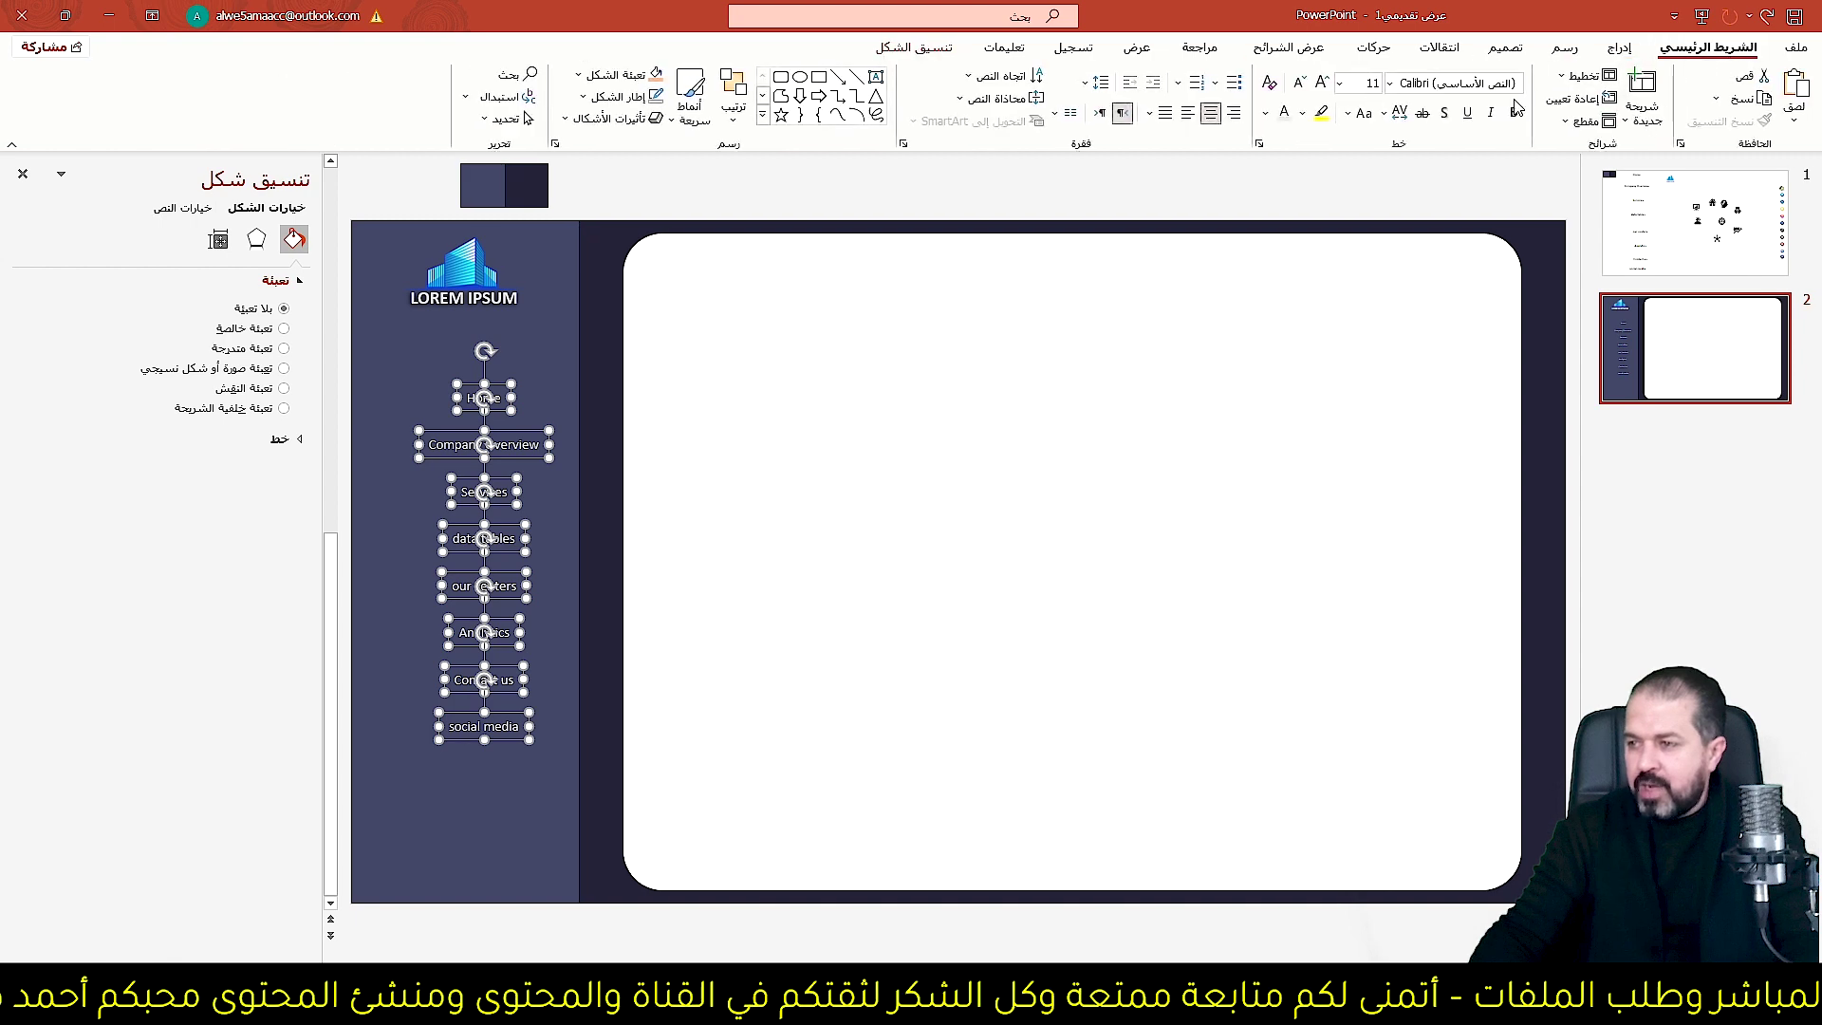
left_click(1188, 114)
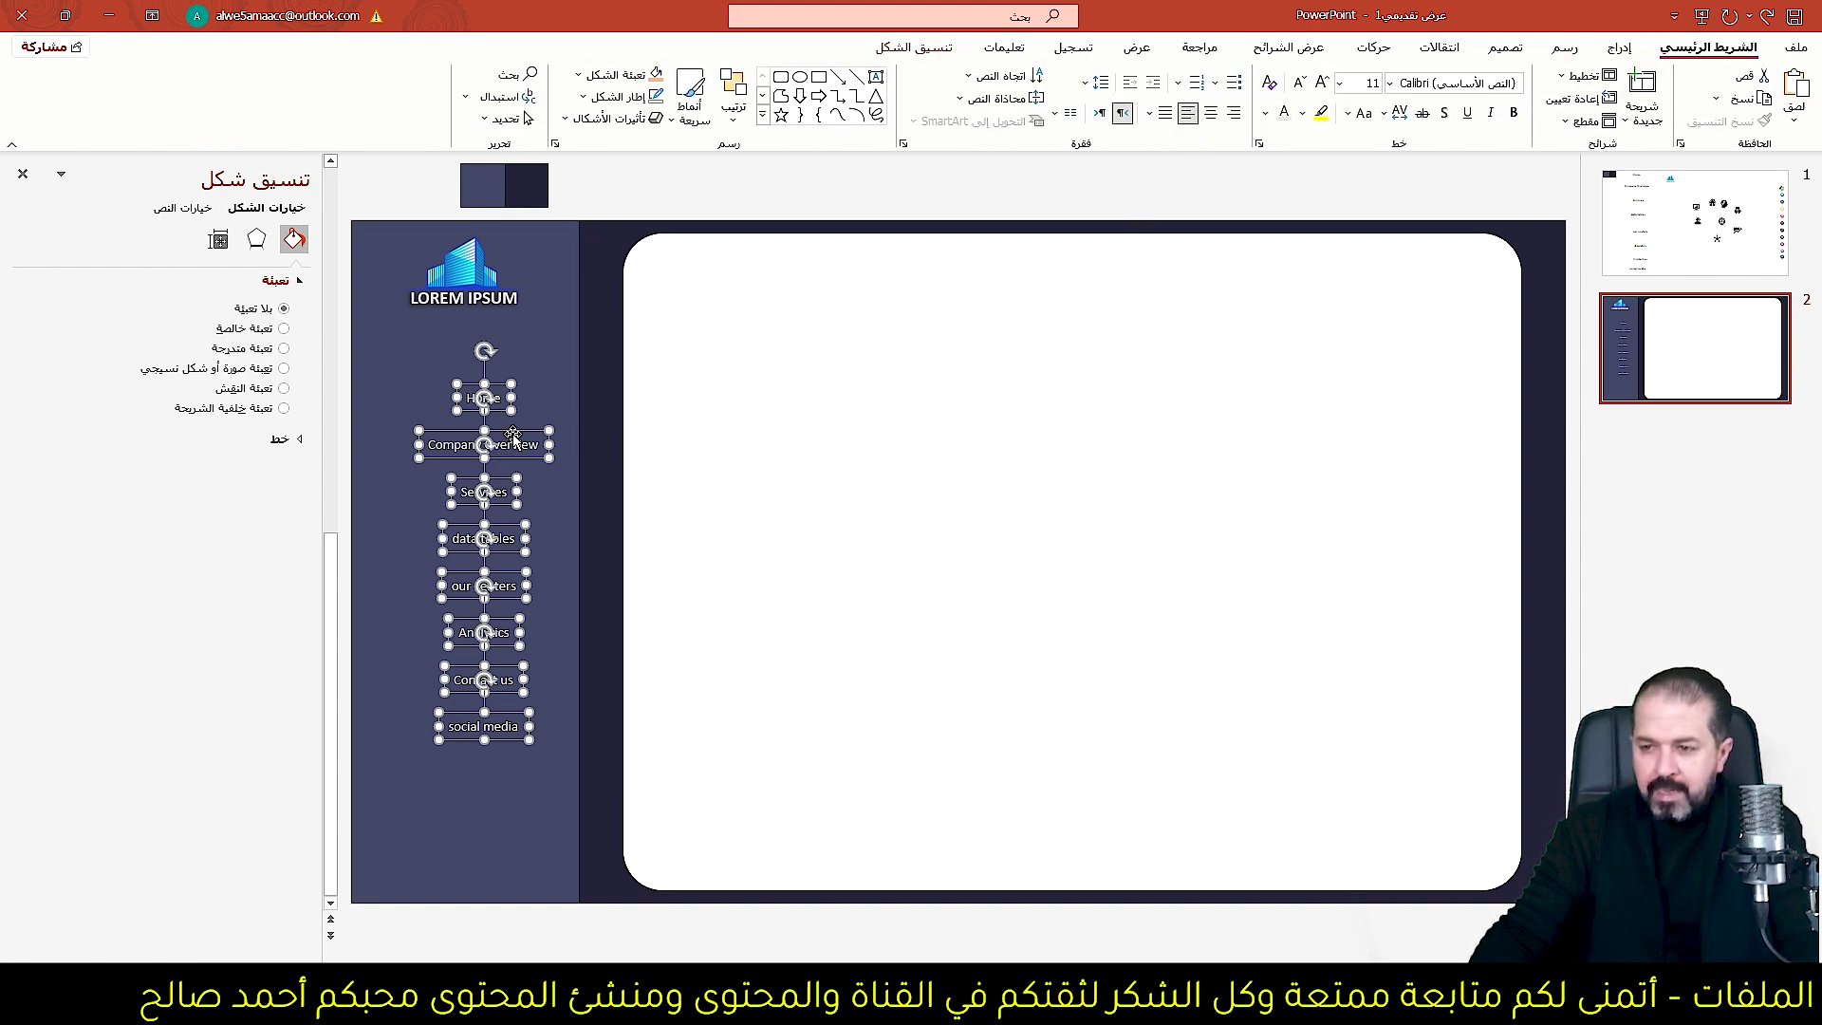
left_click(914, 48)
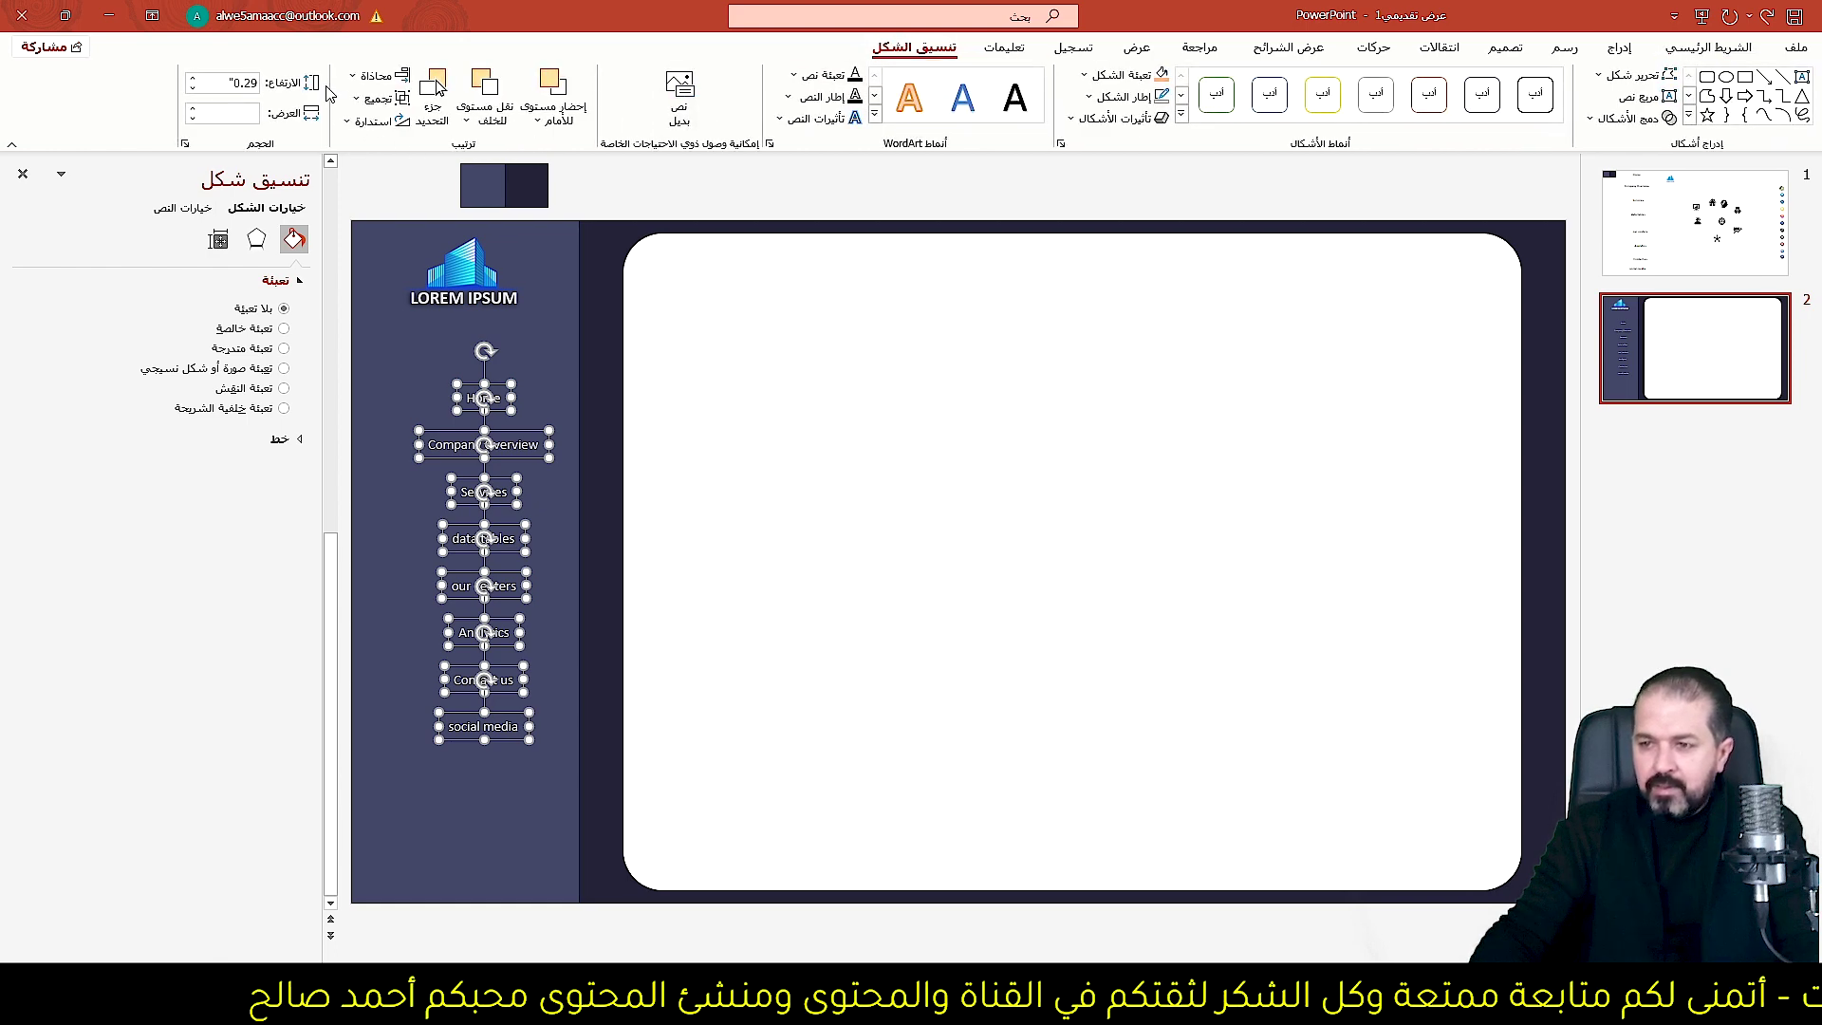
left_click(361, 78)
left_click(316, 103)
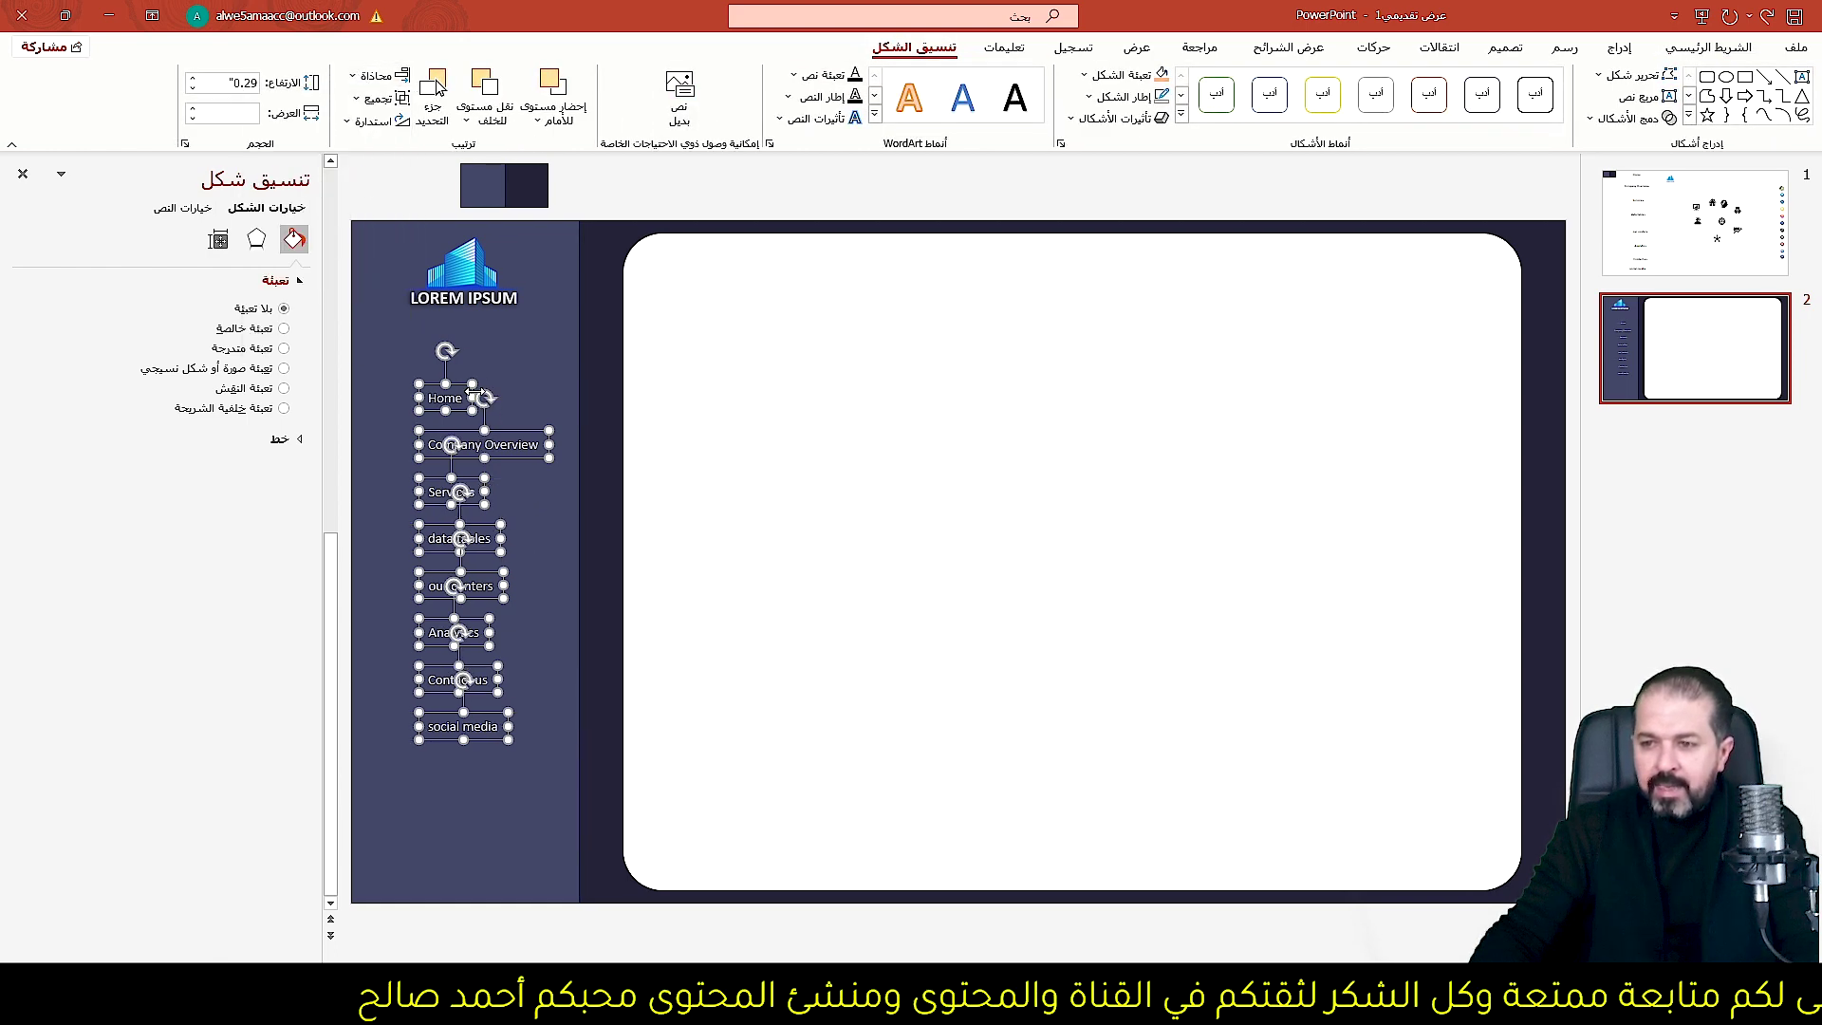
left_click_drag(509, 433, 524, 441)
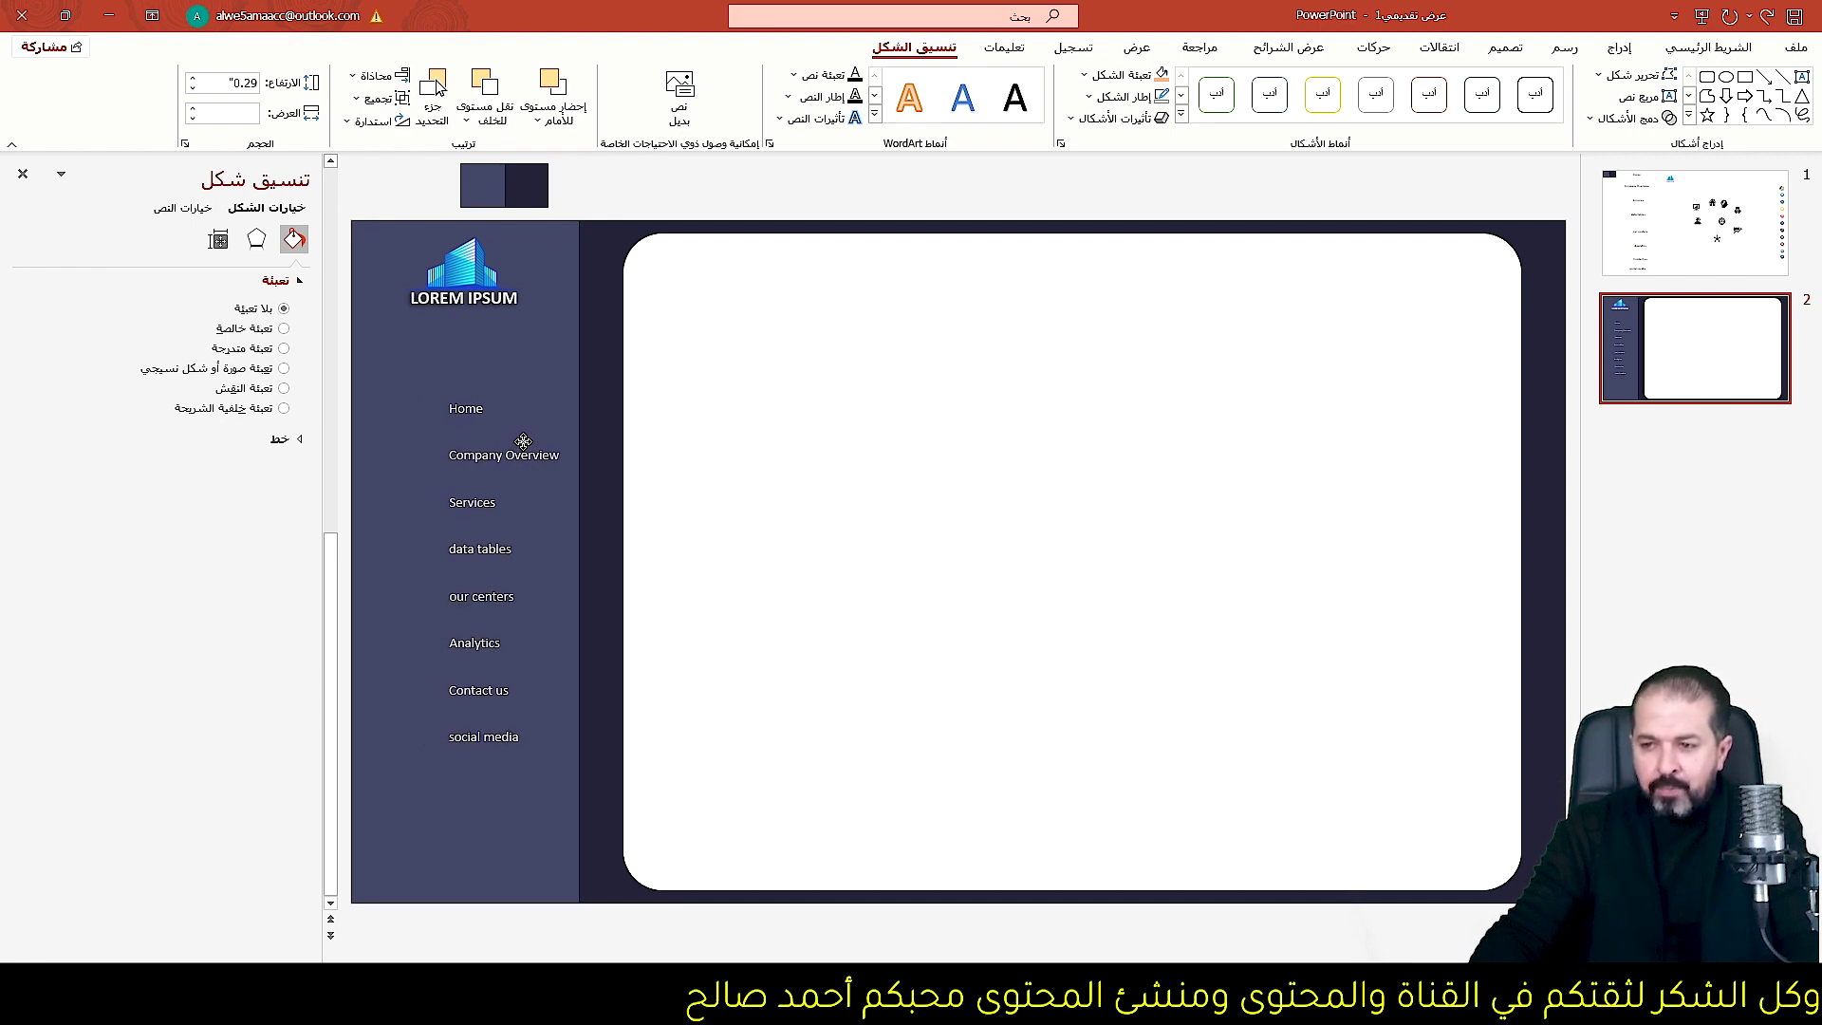
key("Escape")
key("Page_Up")
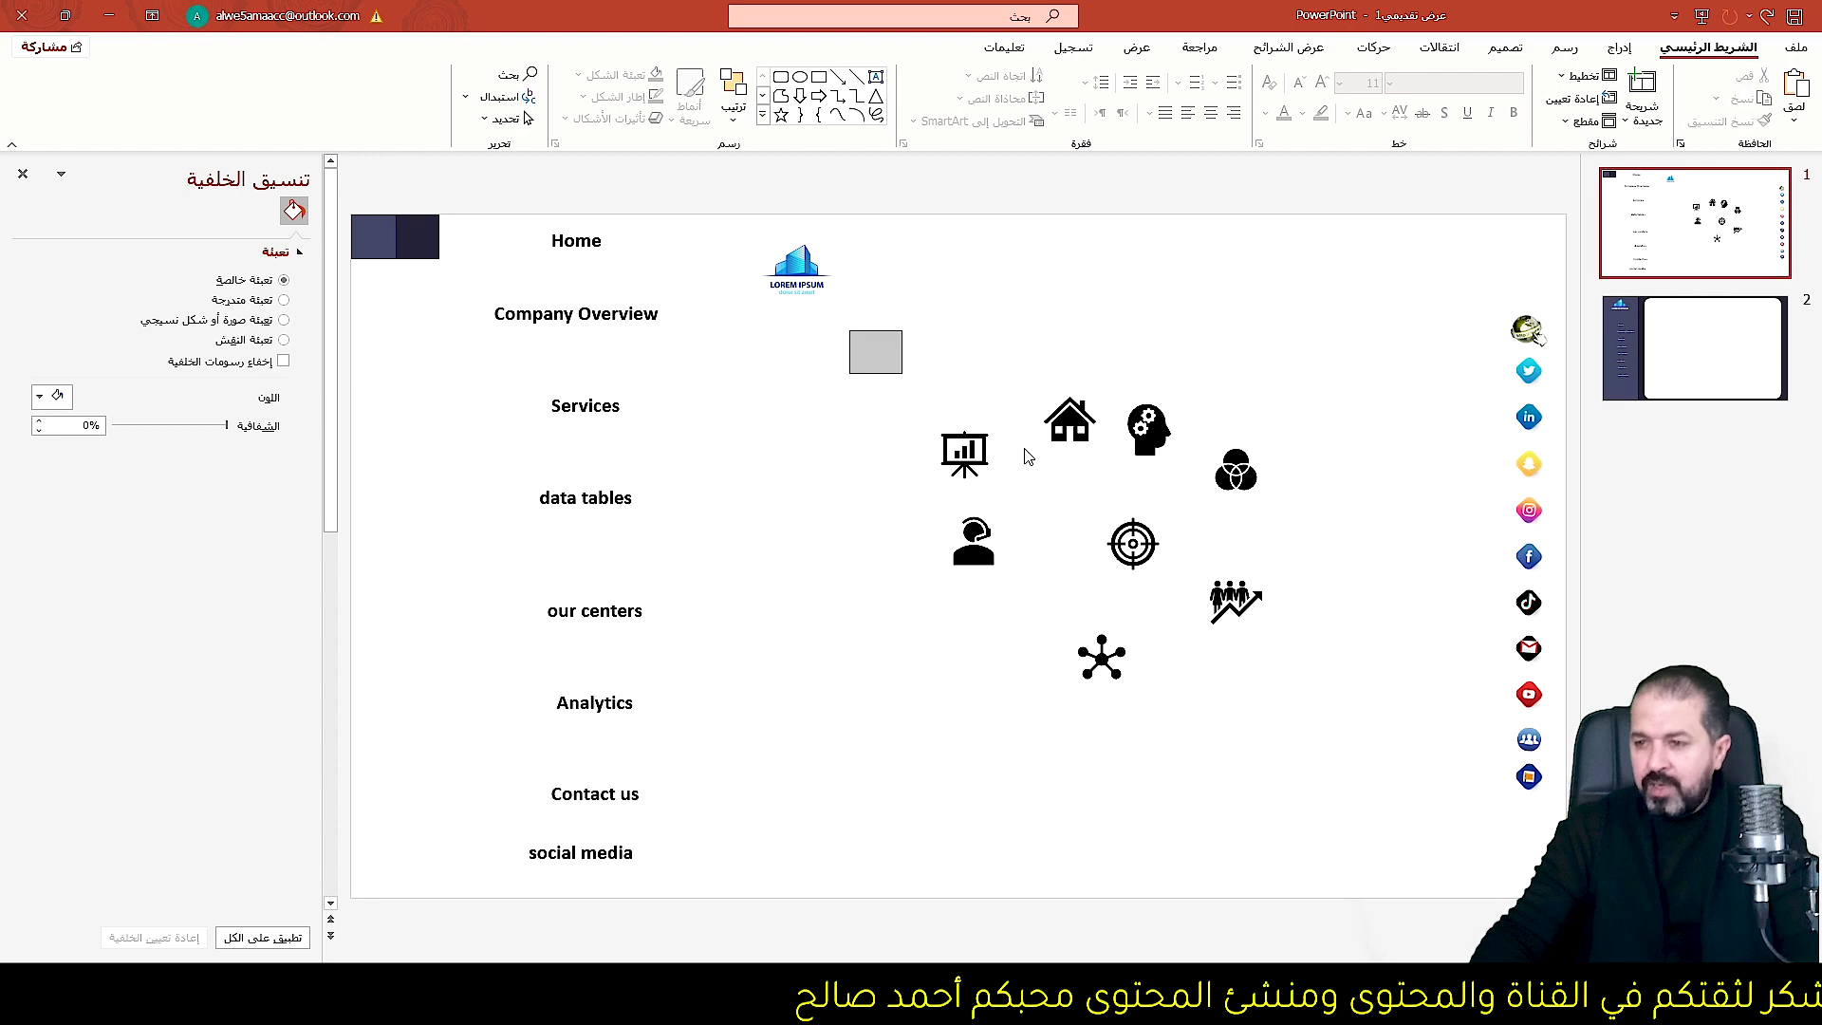
Copy the nine icons from slide 1 onto slide 2.
left_click_drag(1025, 457, 1369, 775)
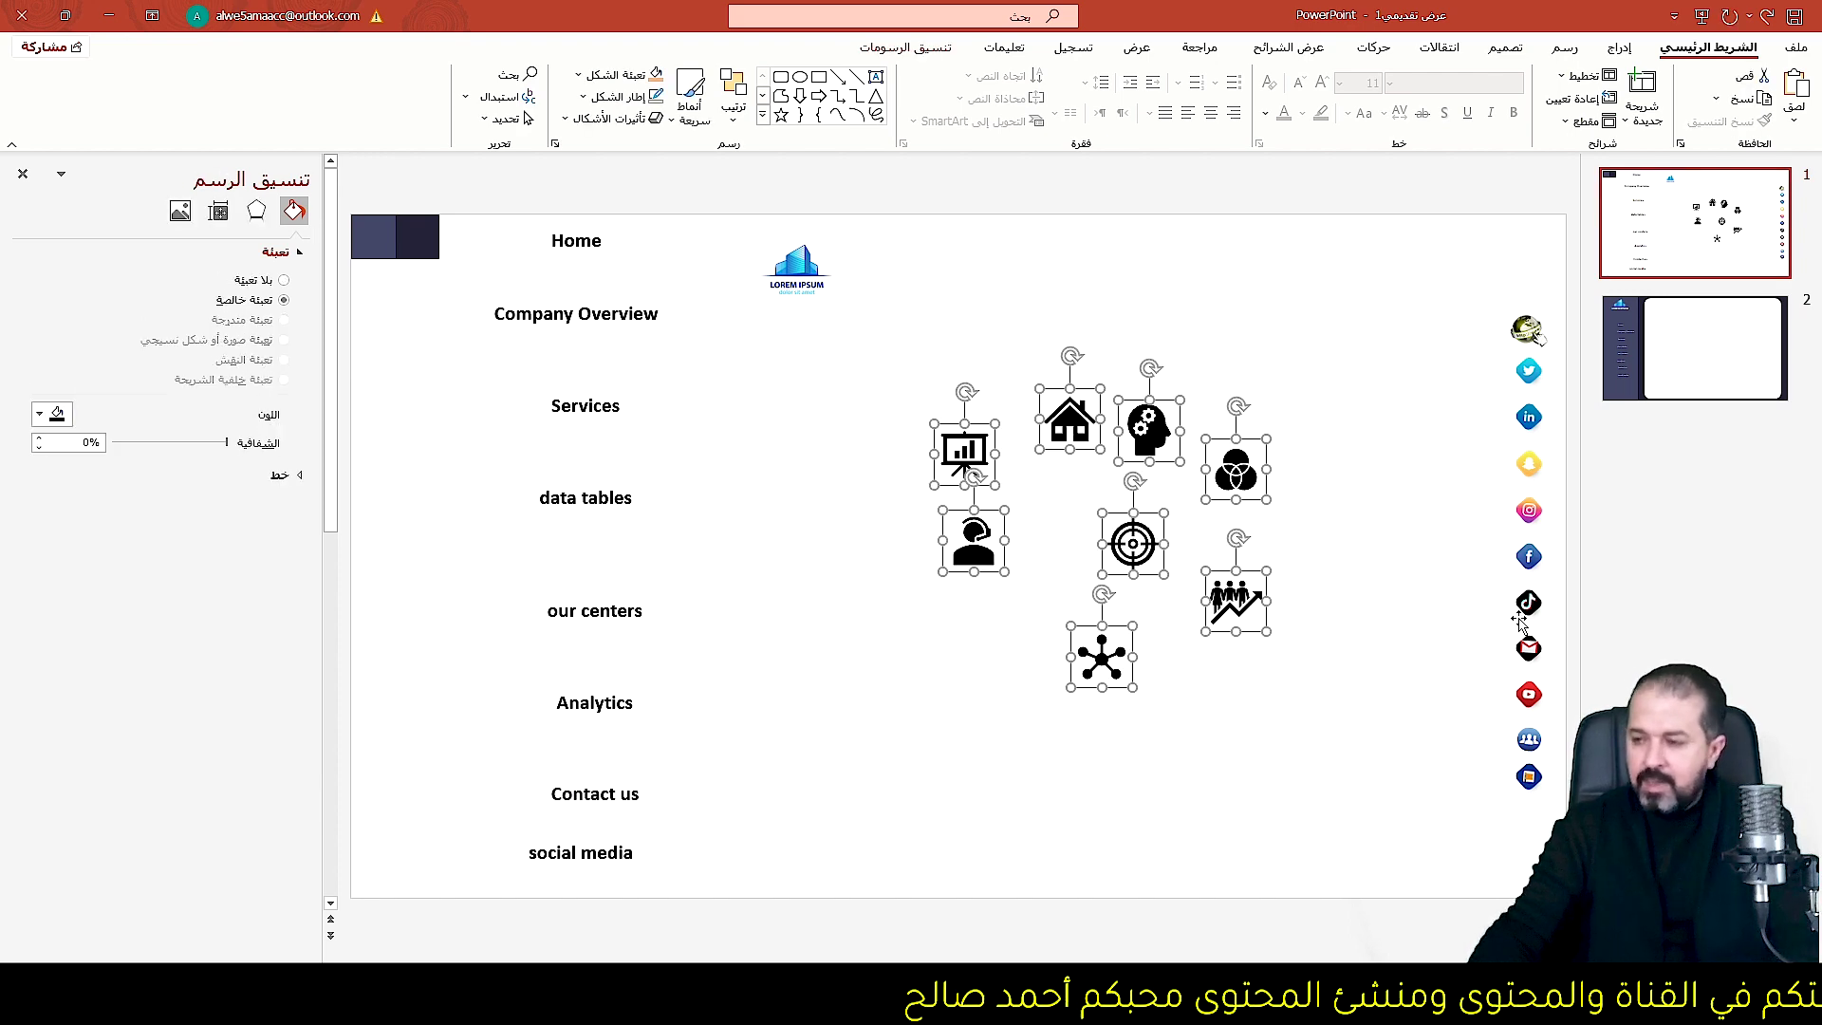
key("Page_Down")
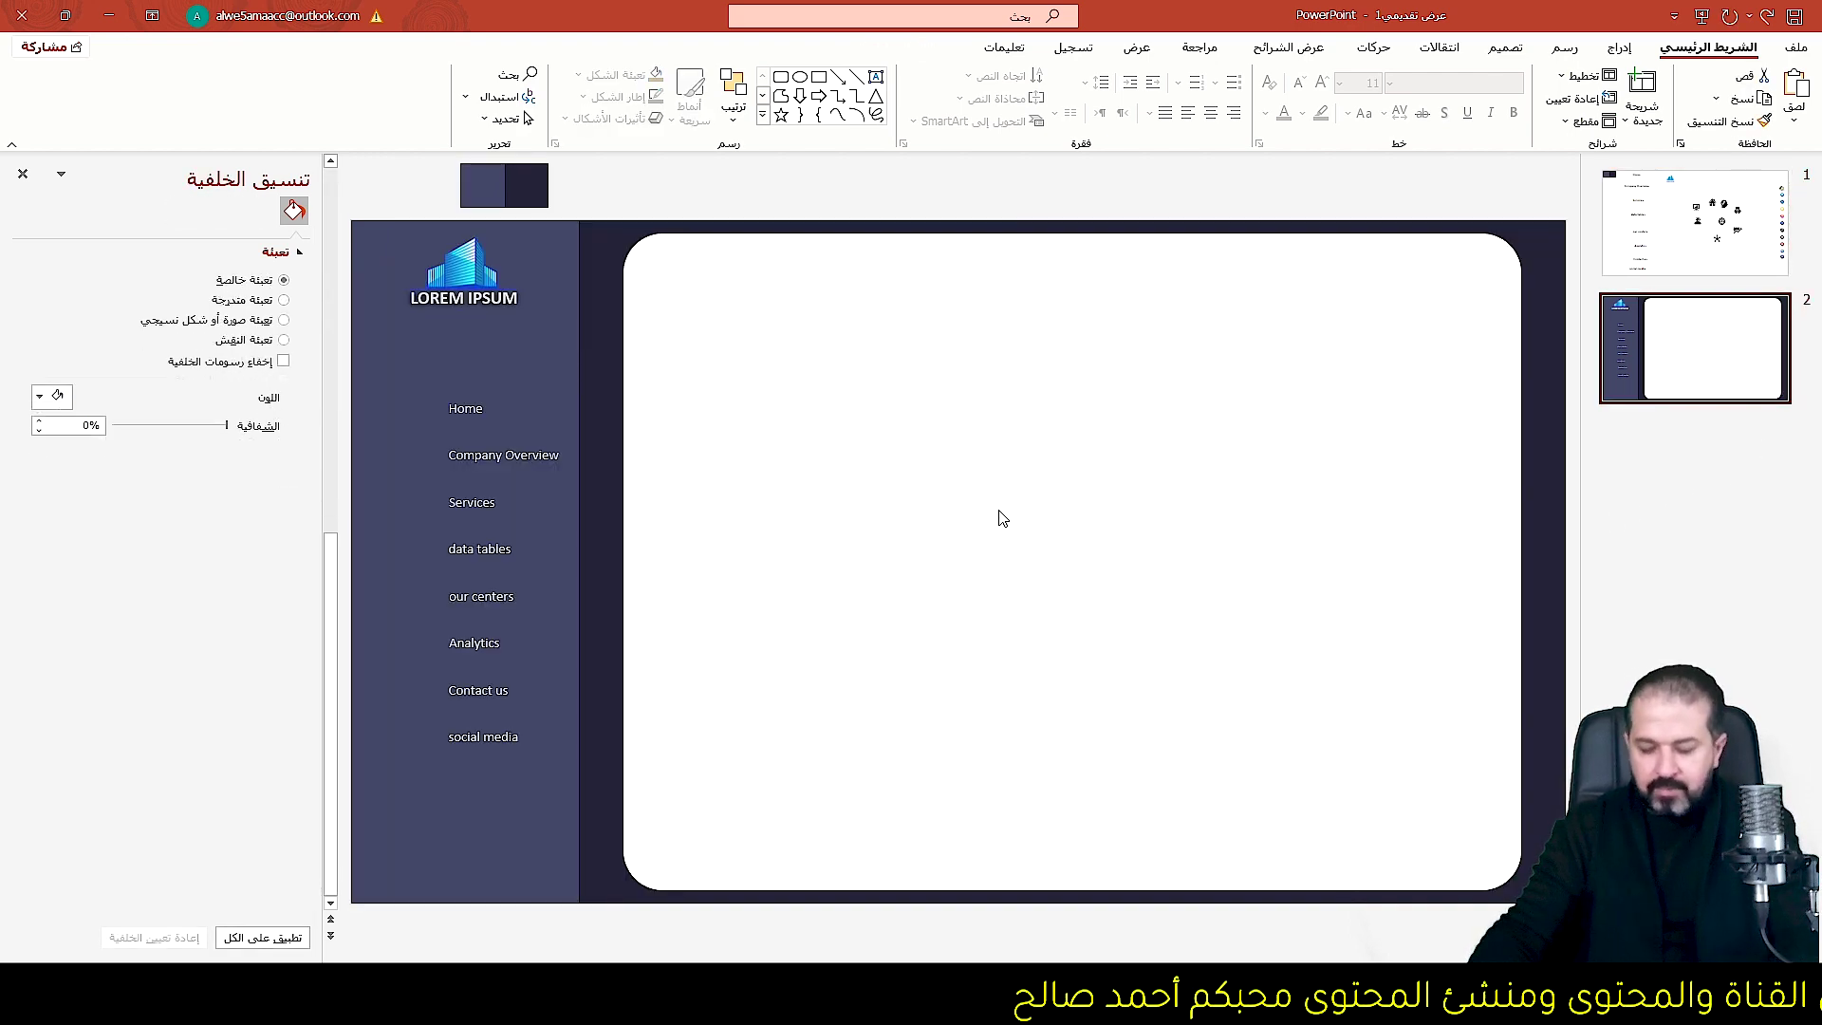
key("ctrl+v")
Recolour the nine icons light grey and shrink them for the menu labels.
left_click(907, 47)
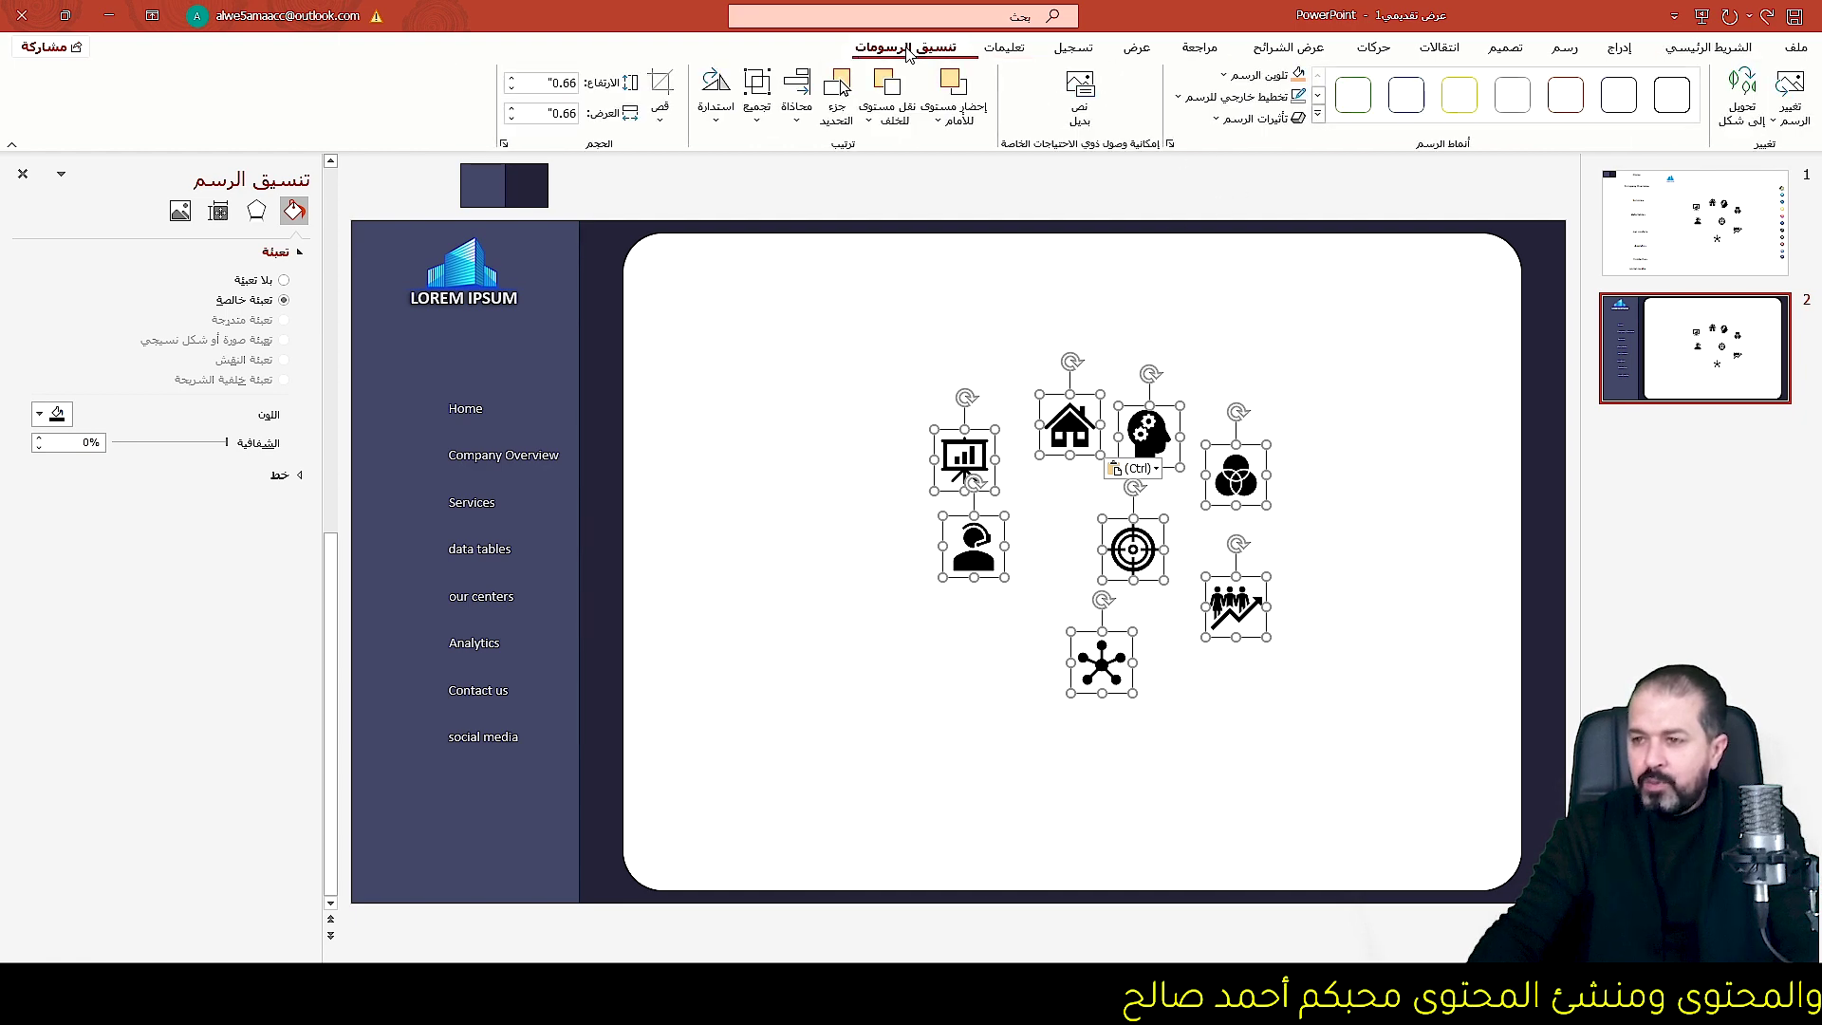
left_click(1243, 75)
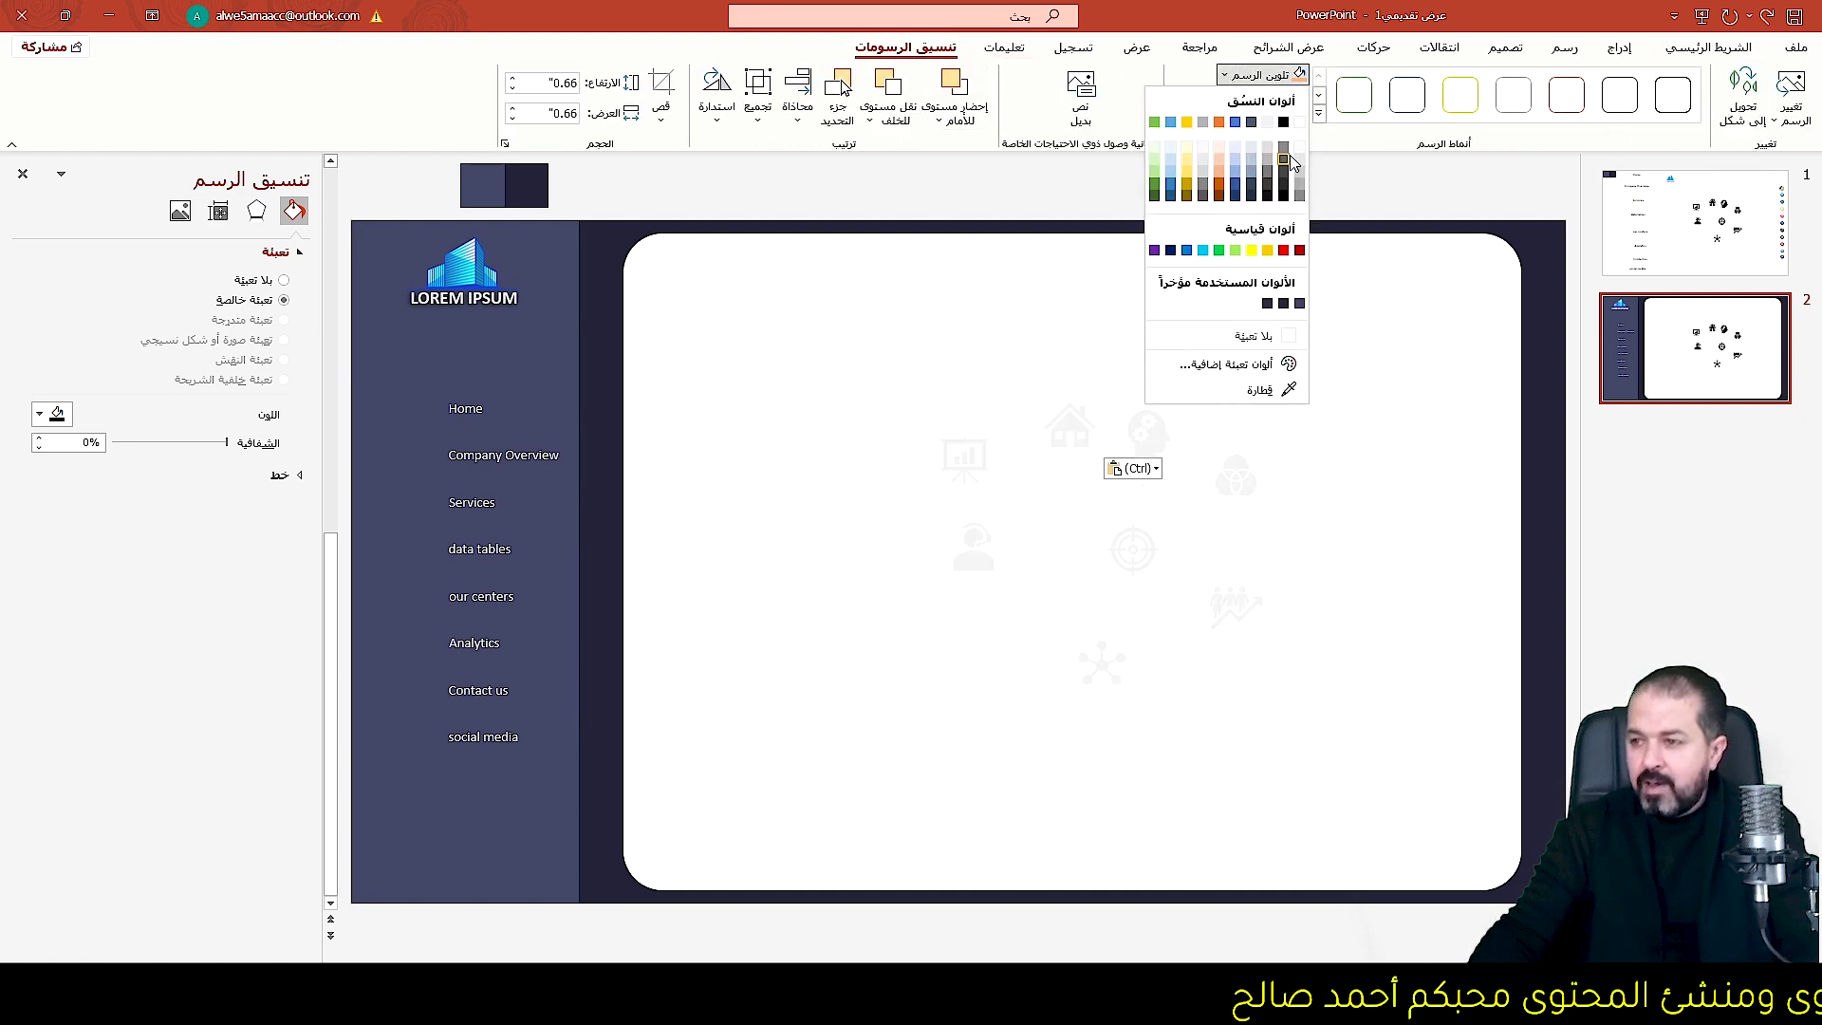
left_click(1300, 166)
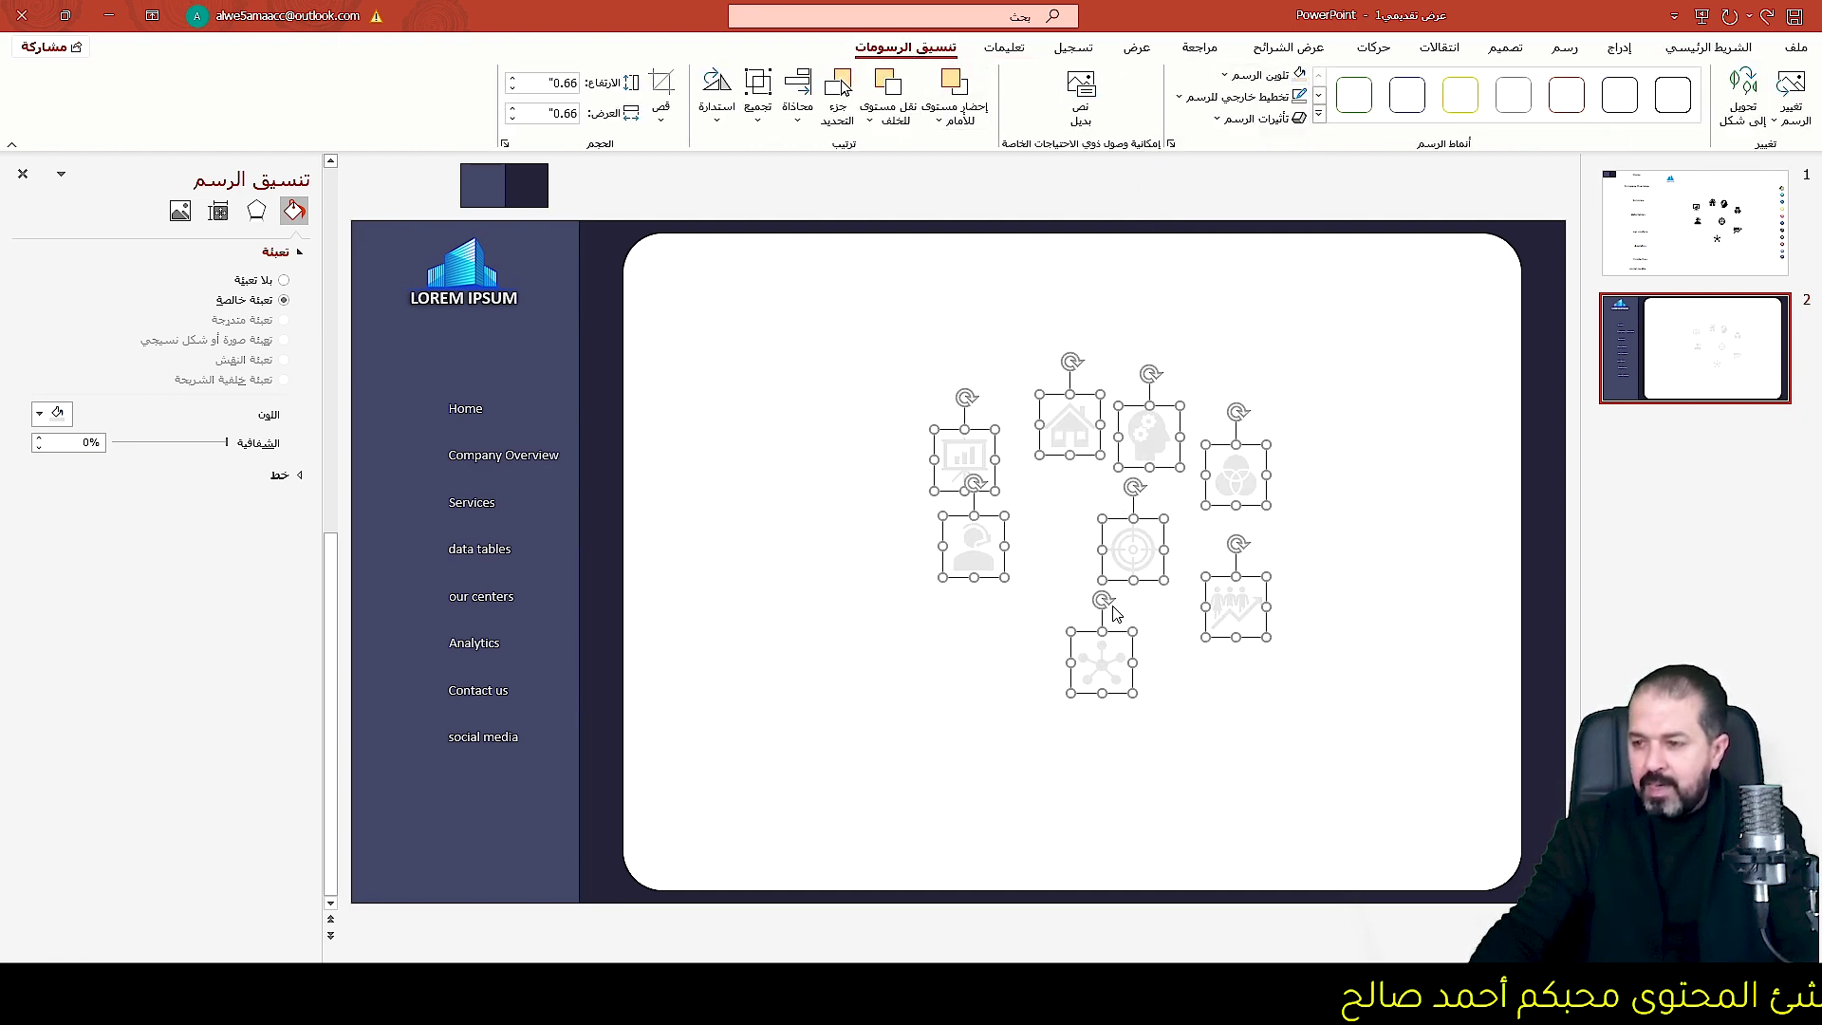
left_click(1073, 703)
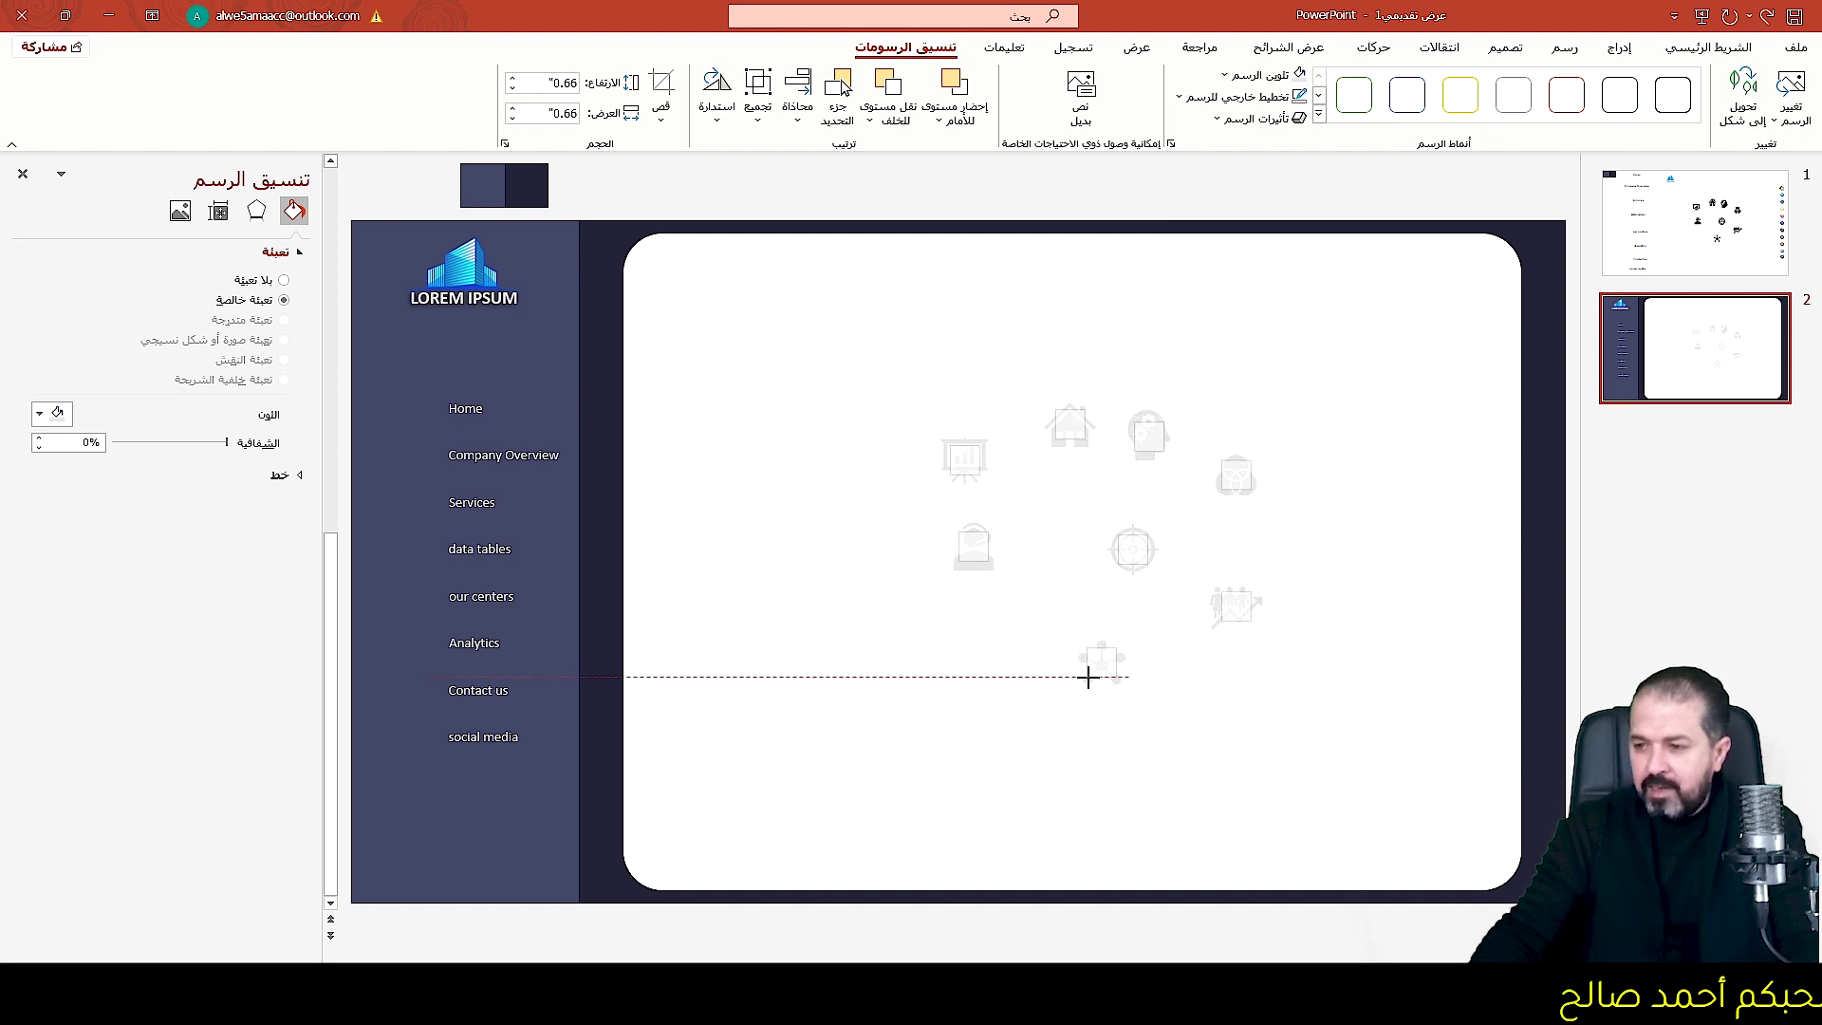
key("ctrl+a")
left_click(1042, 679)
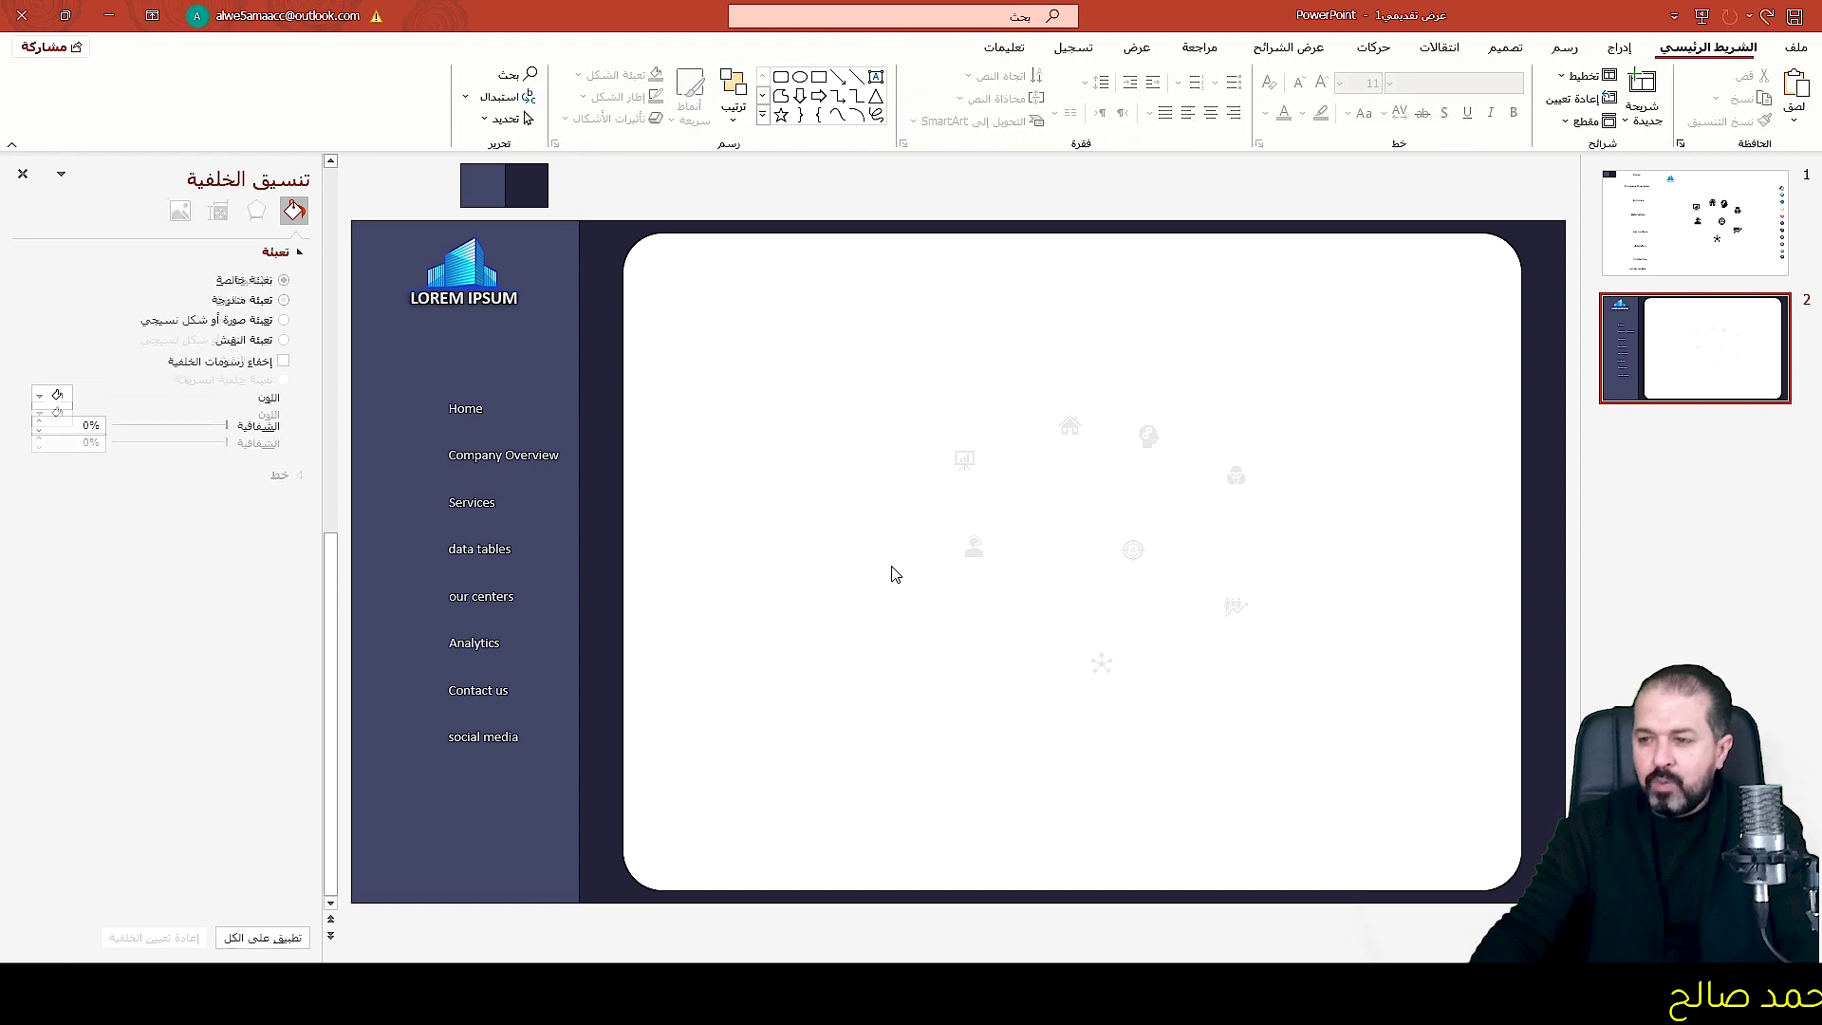
left_click(964, 458)
left_click(847, 492)
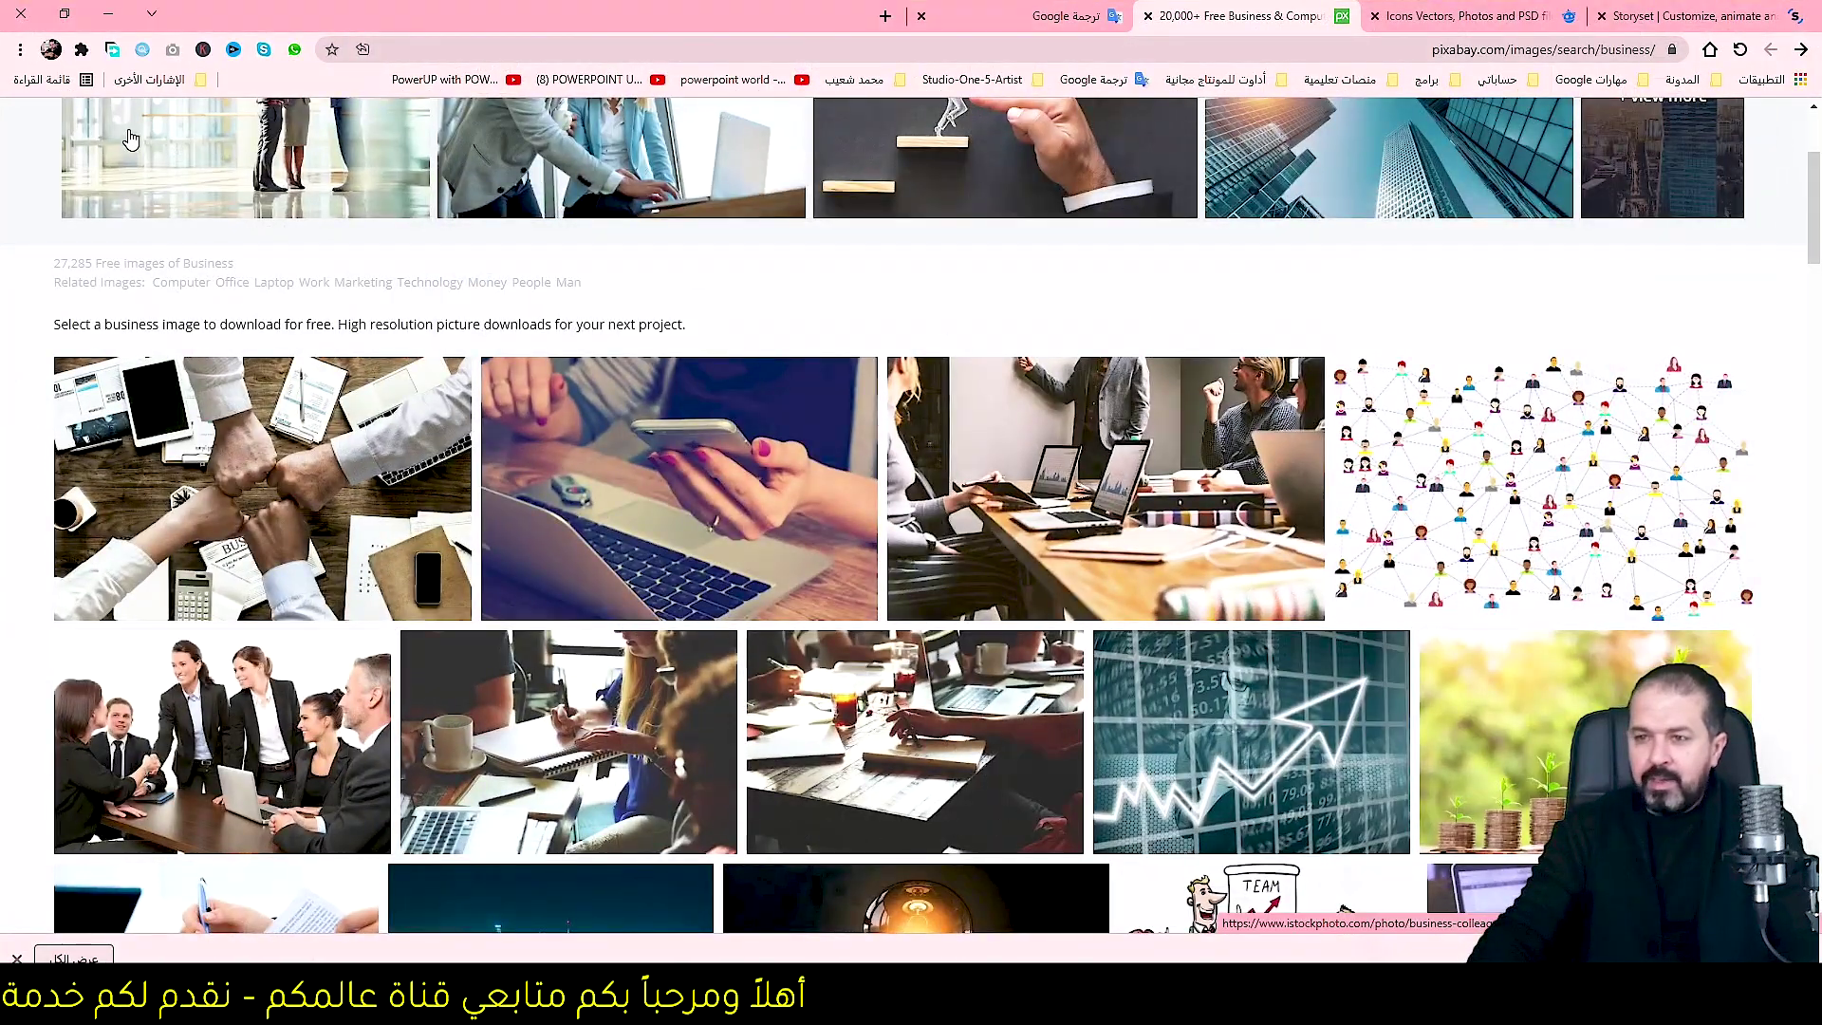
Copy the cloudy city skyscraper photo from Pixabay's business results.
scroll(775, 407, "down", 2)
scroll(778, 408, "down", 4)
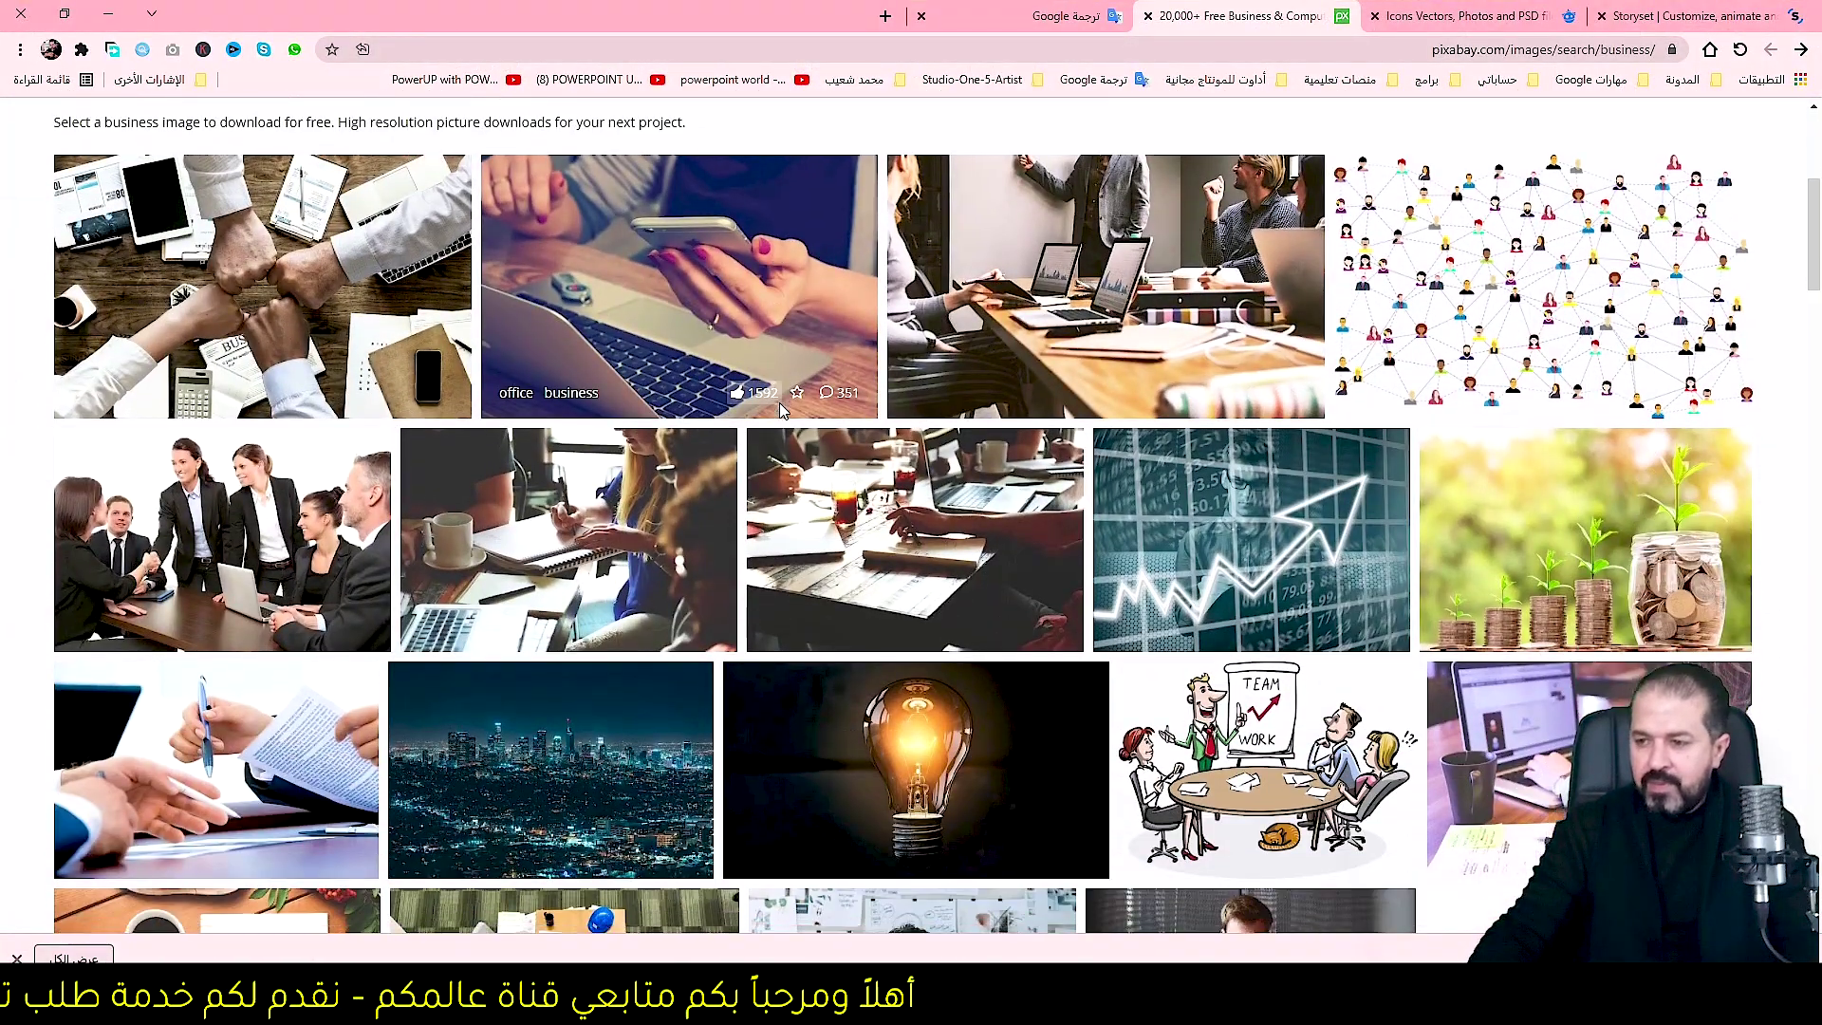
scroll(781, 411, "up", 5)
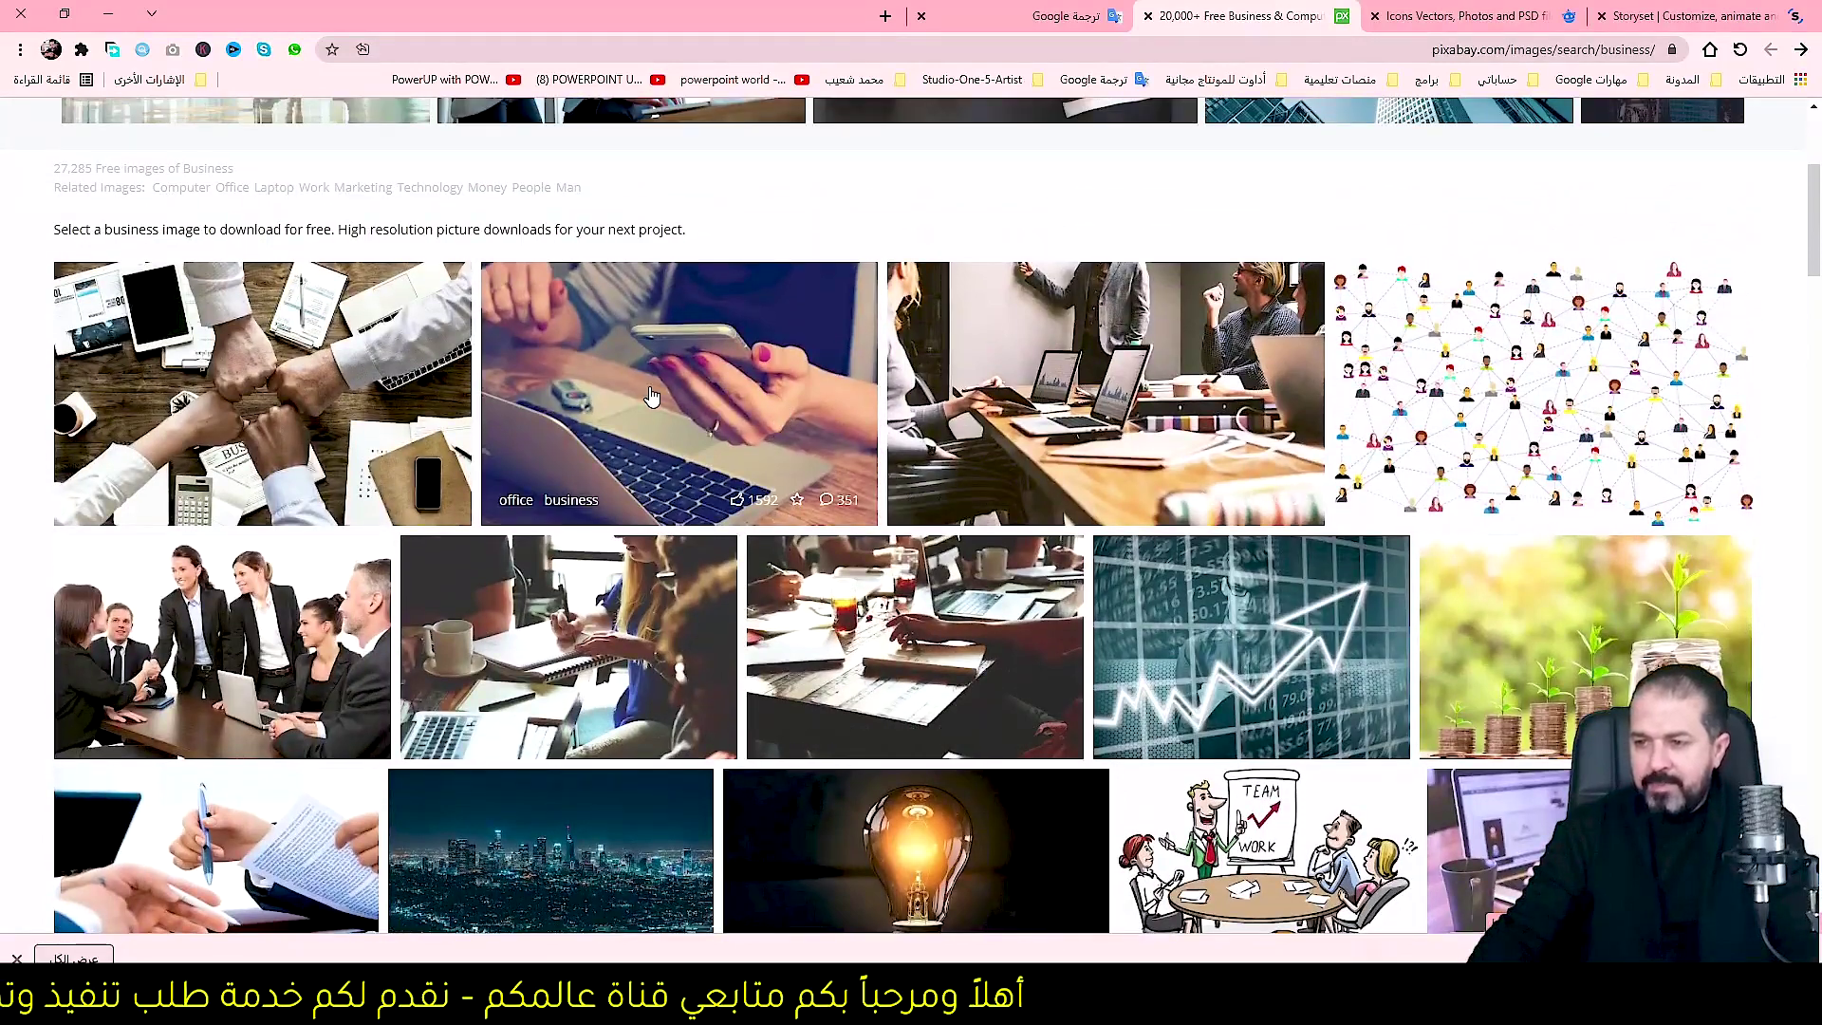
scroll(947, 532, "down", 3)
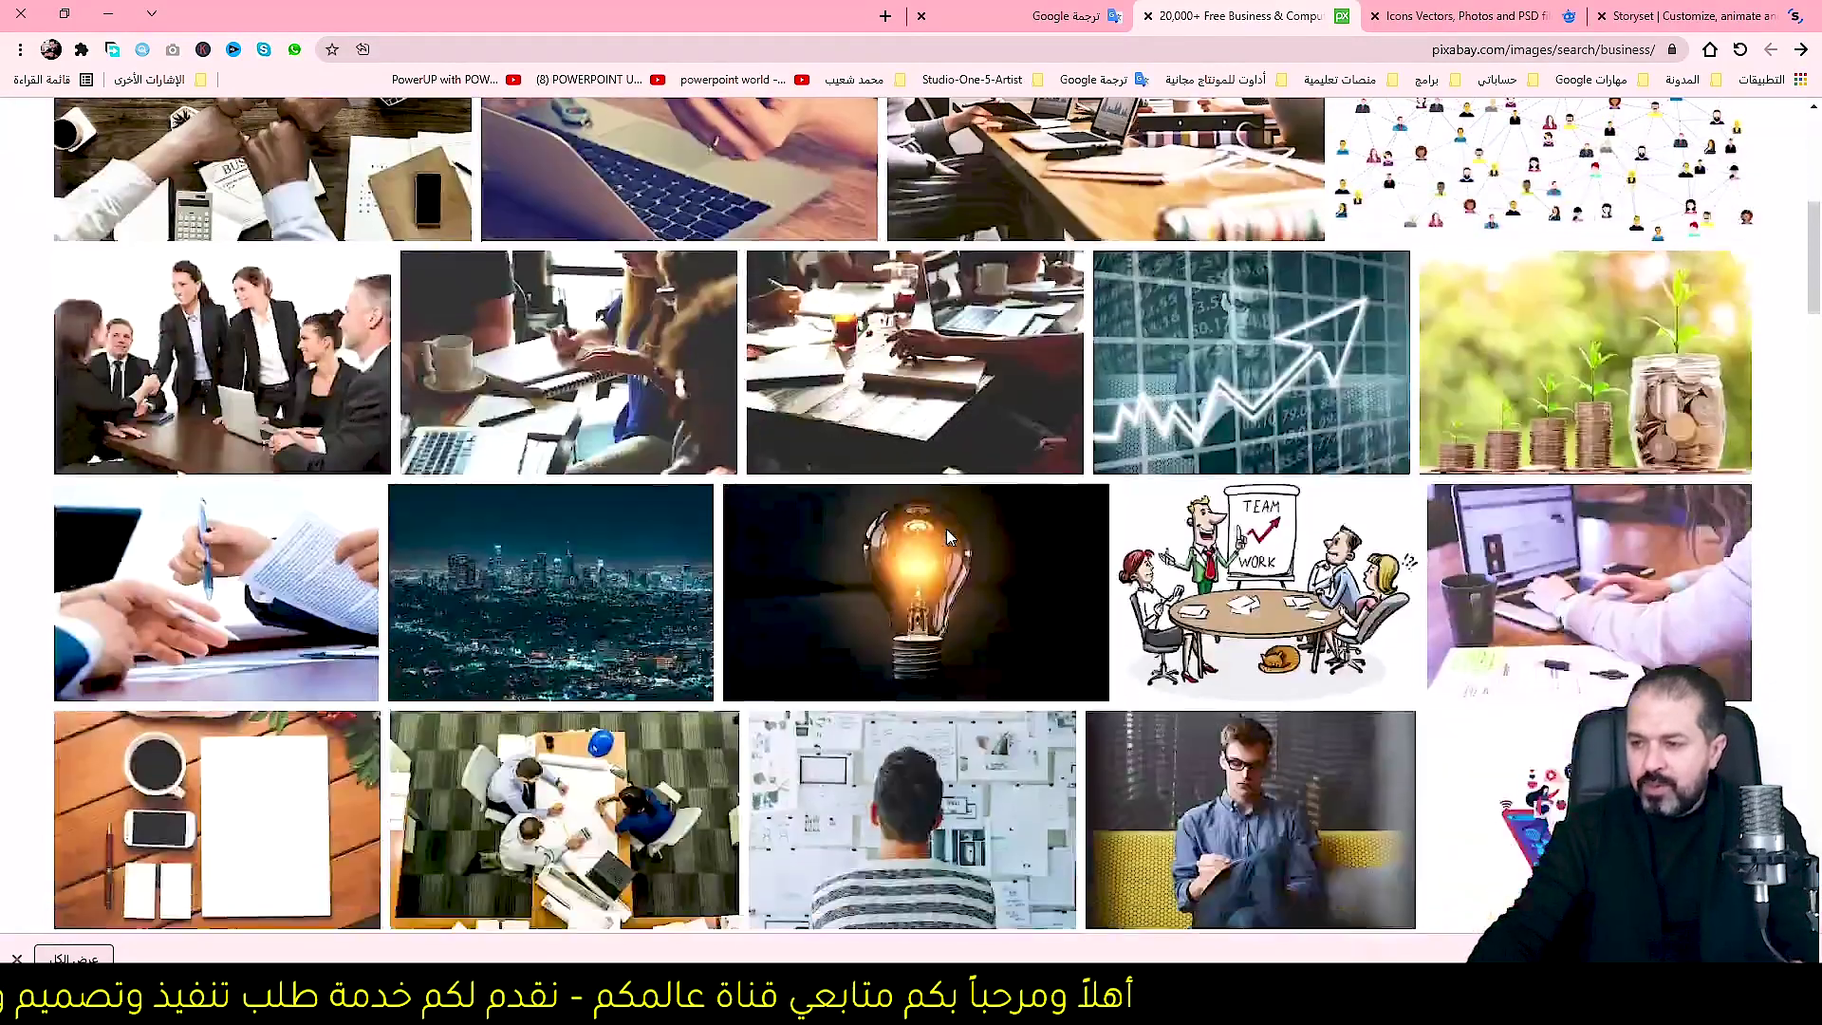
scroll(947, 537, "down", 4)
scroll(947, 537, "down", 10)
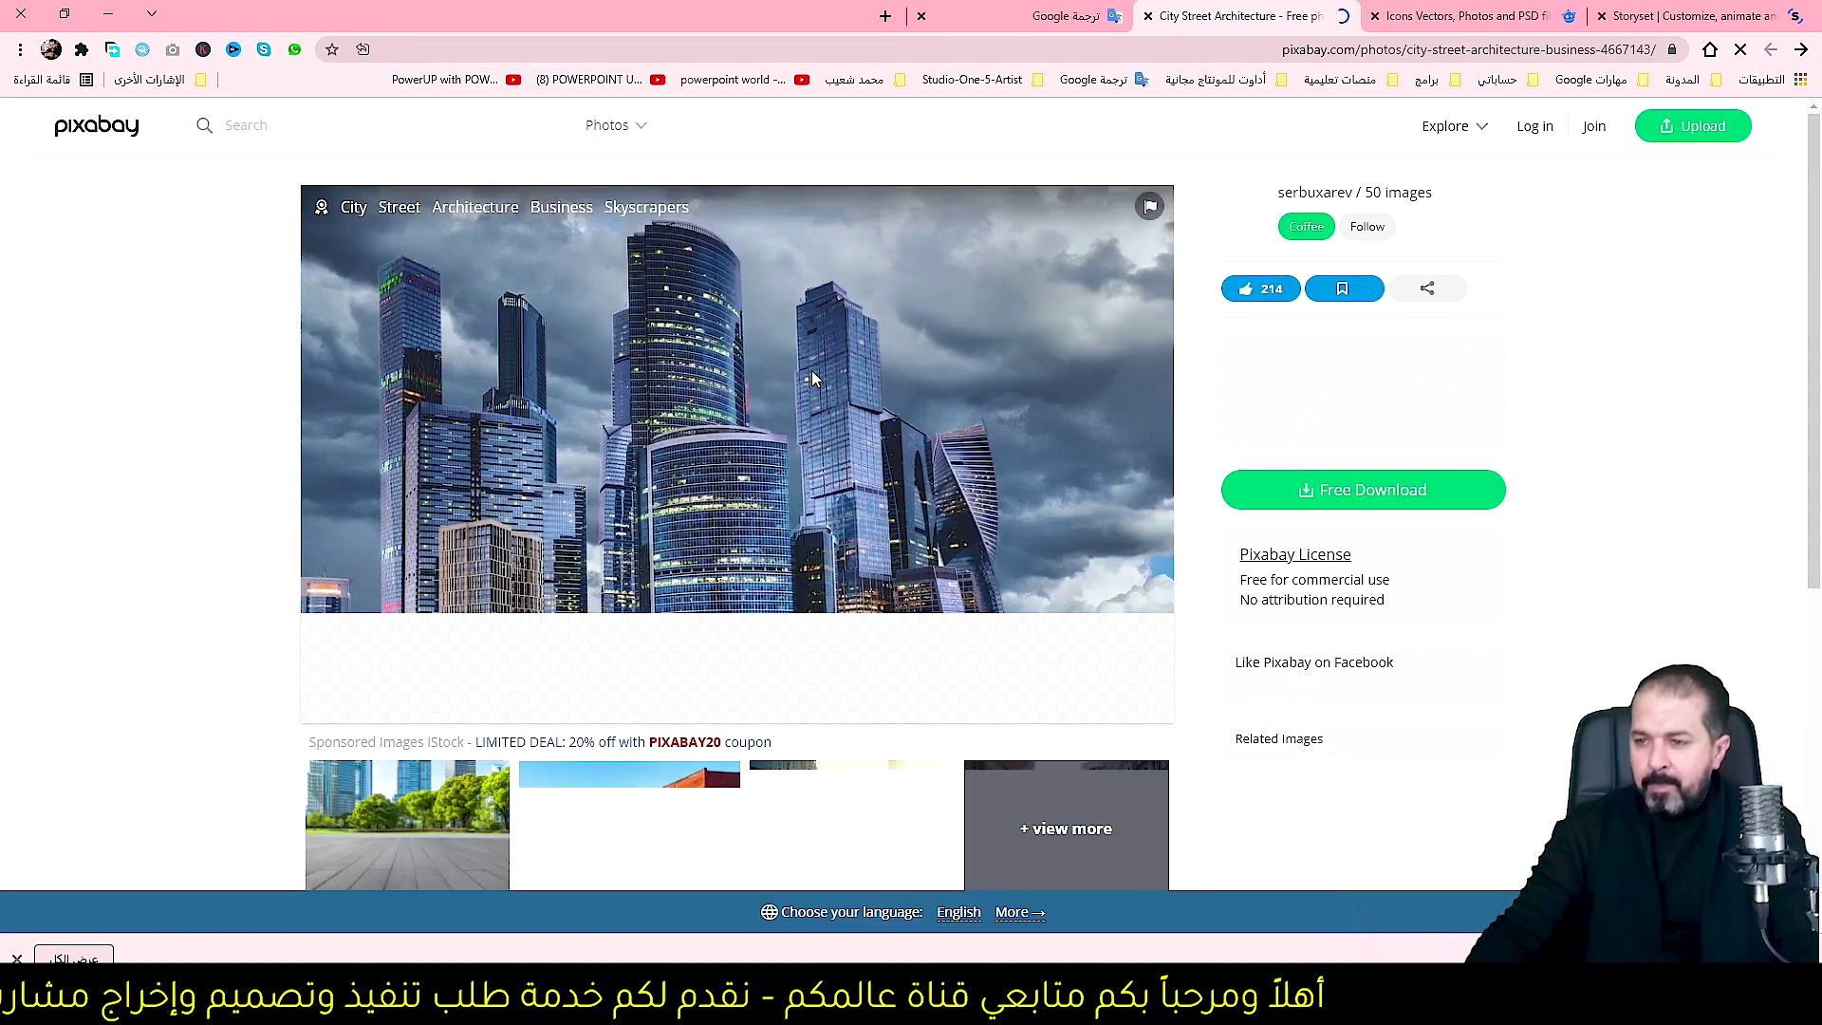
right_click(812, 378)
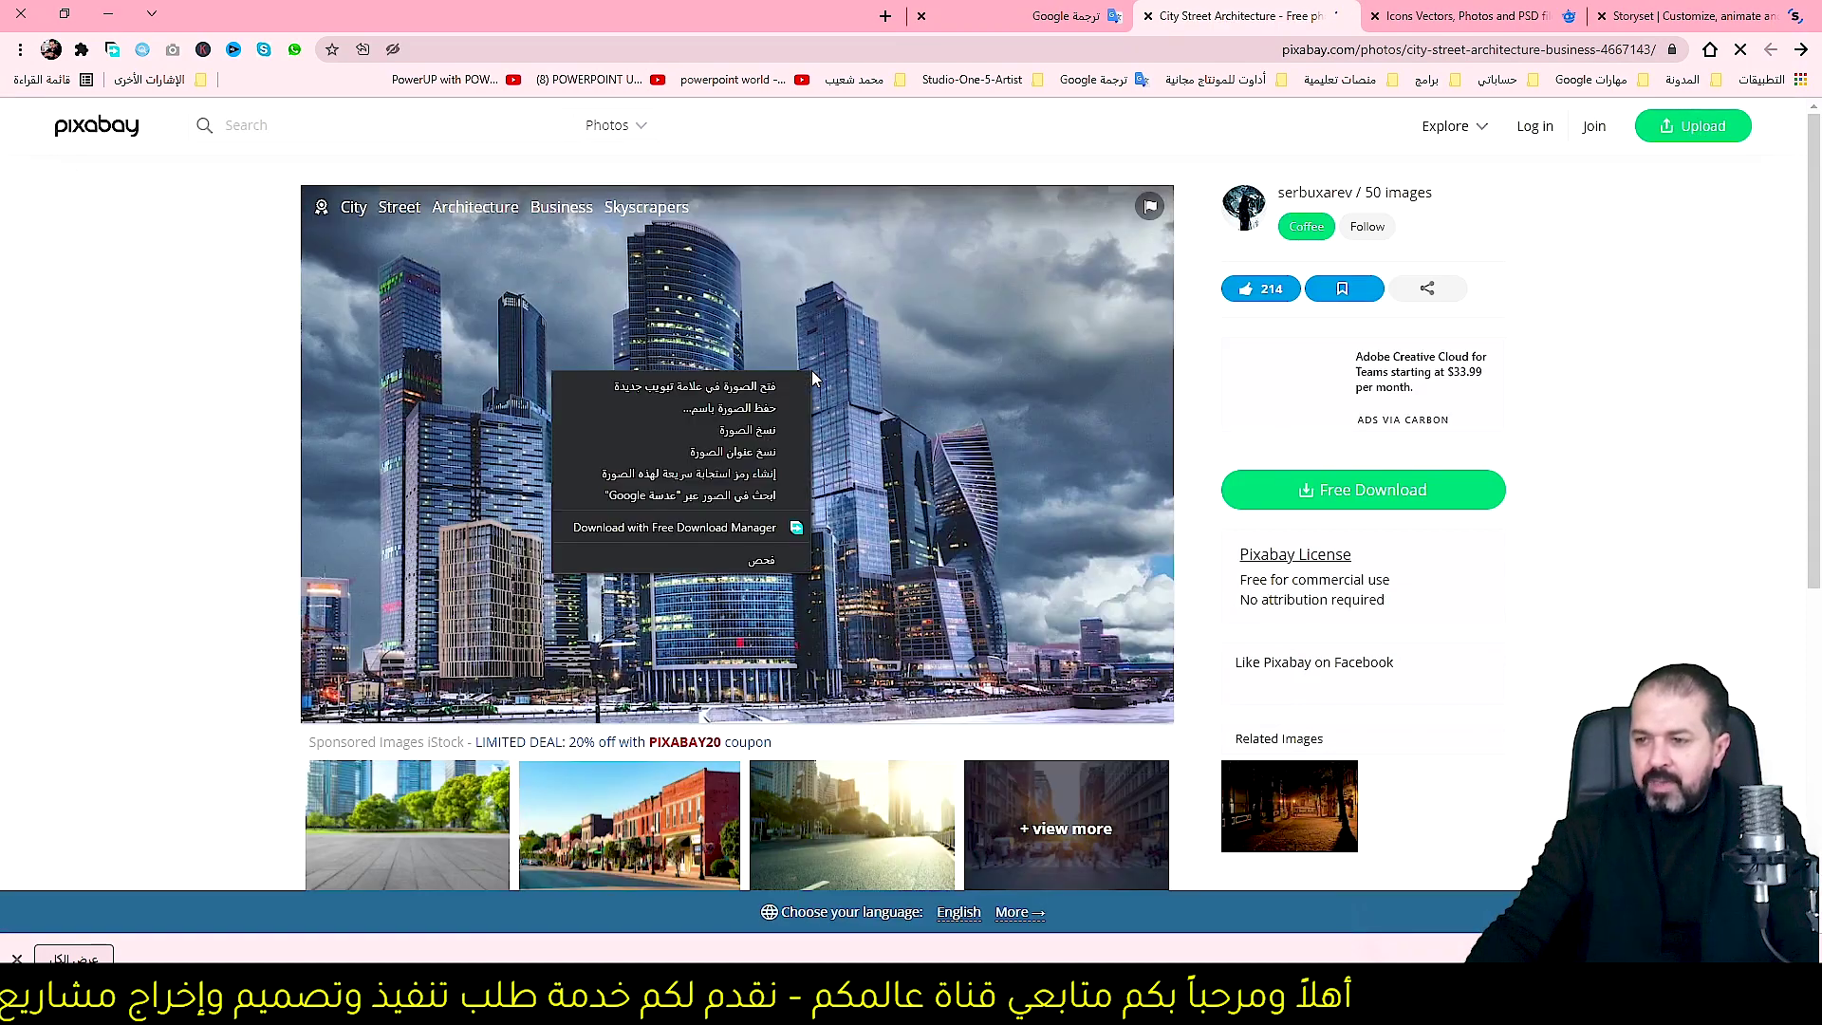
left_click(740, 435)
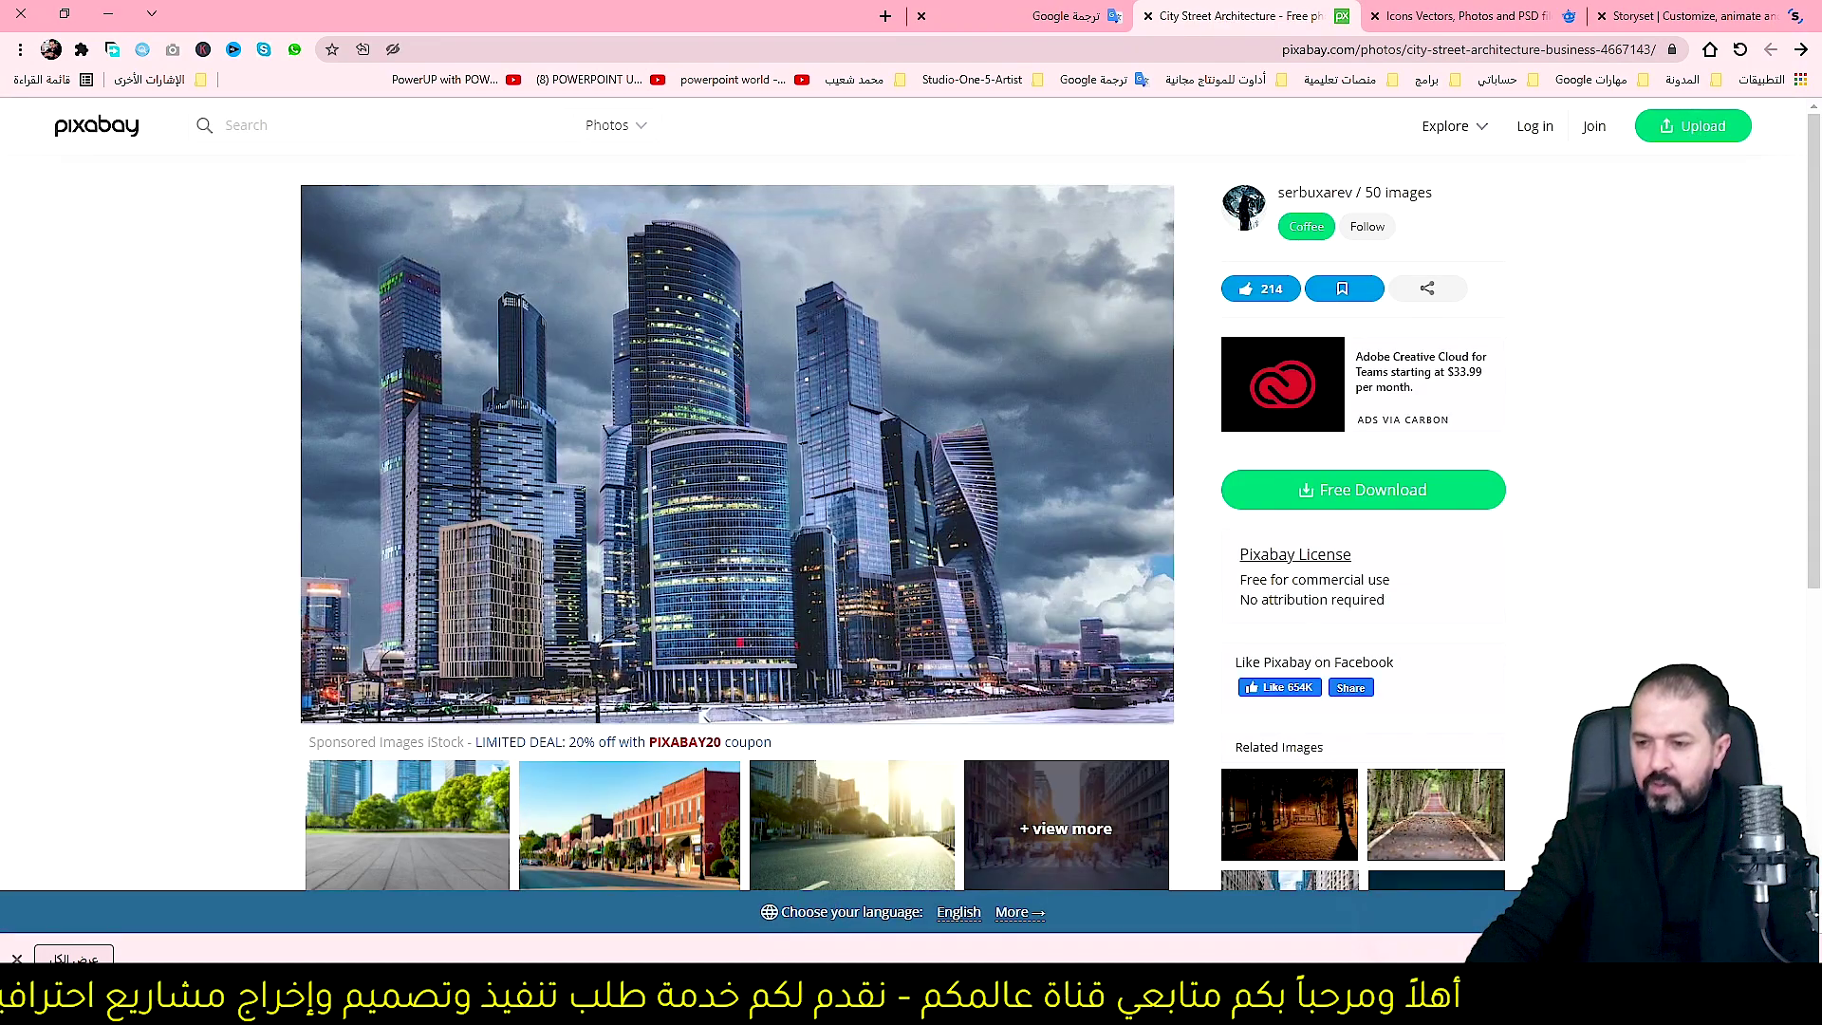
Paste the city photo on slide 2 and send it behind the sidebar and frame.
key("alt+Tab")
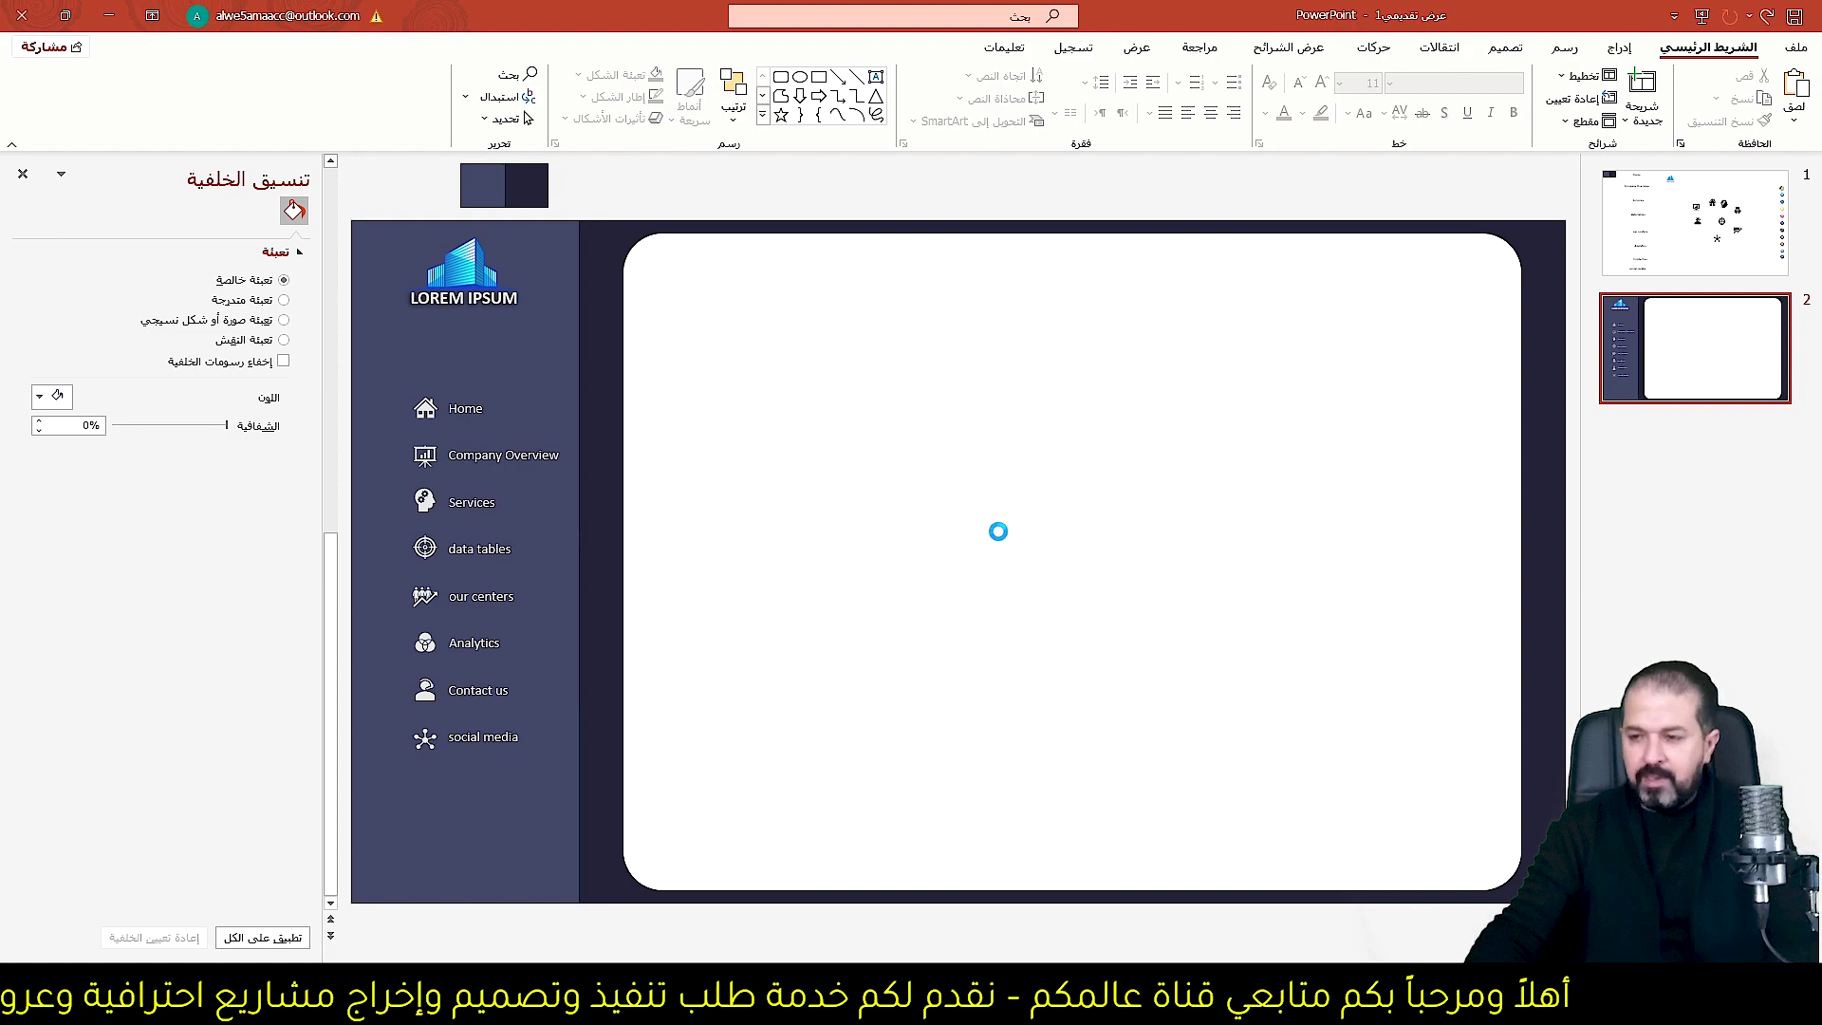
key("ctrl+v")
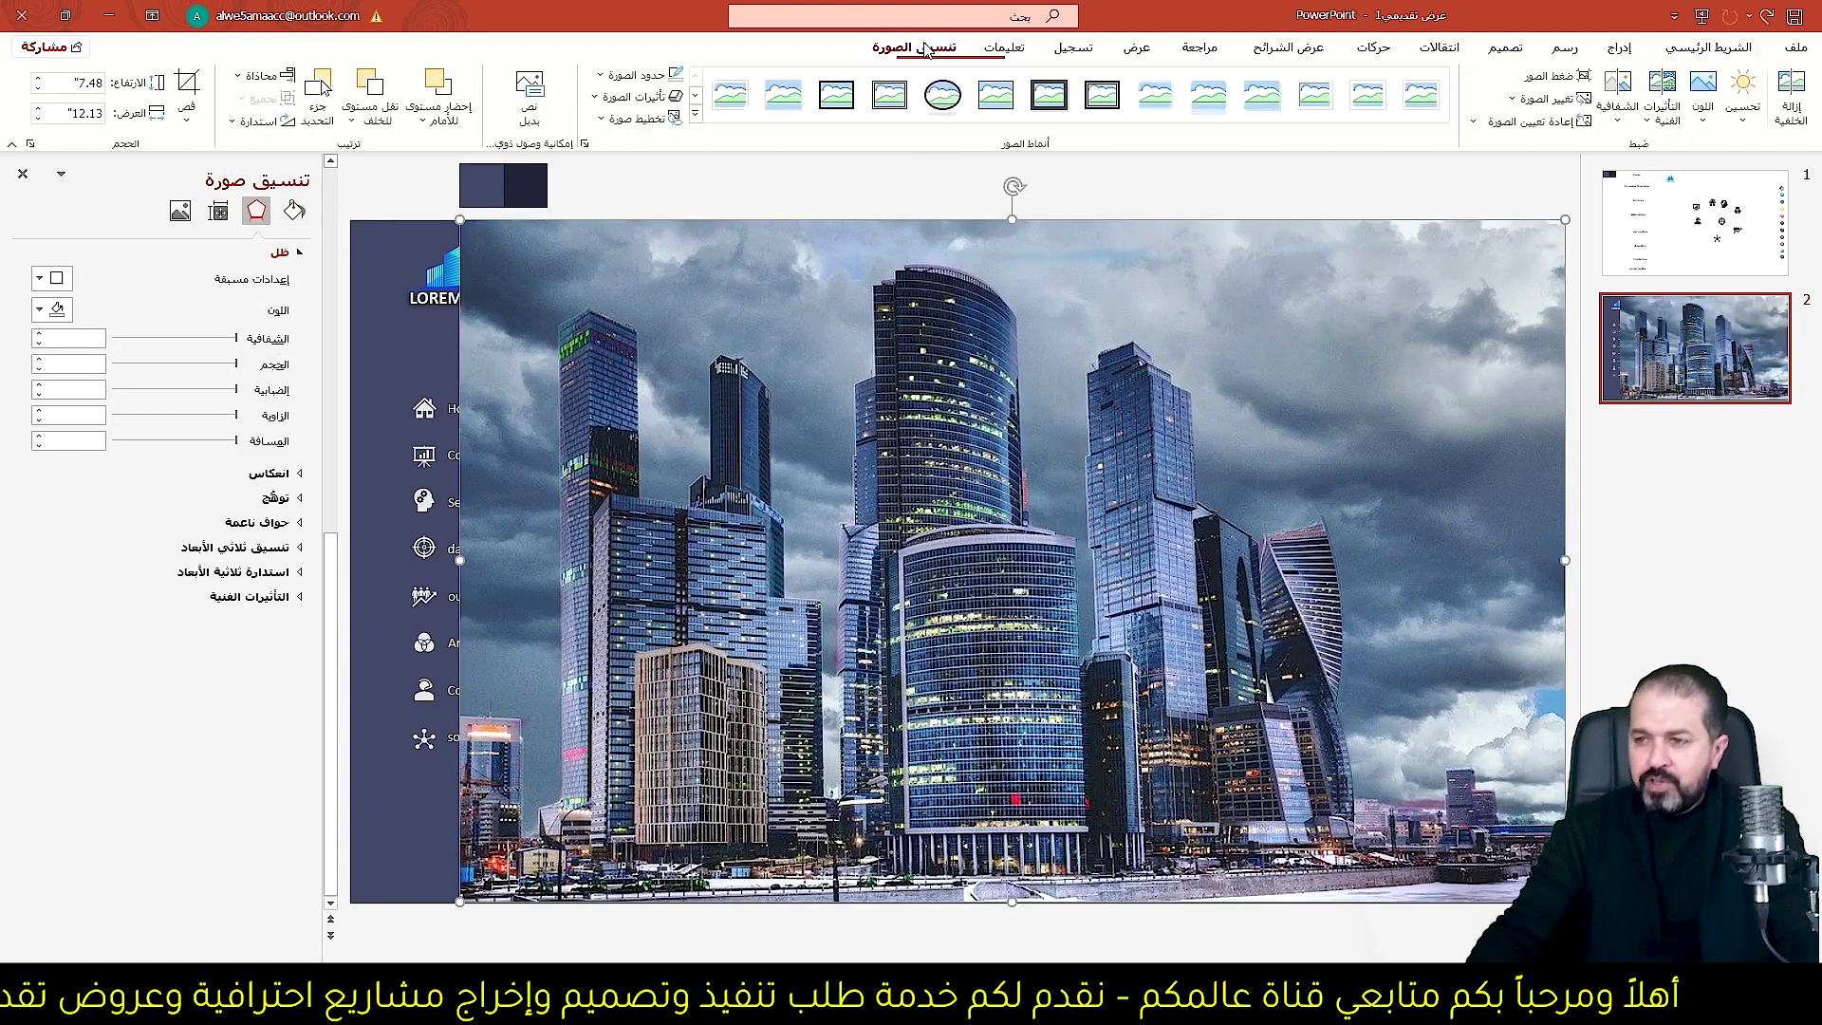
left_click(378, 120)
left_click(370, 171)
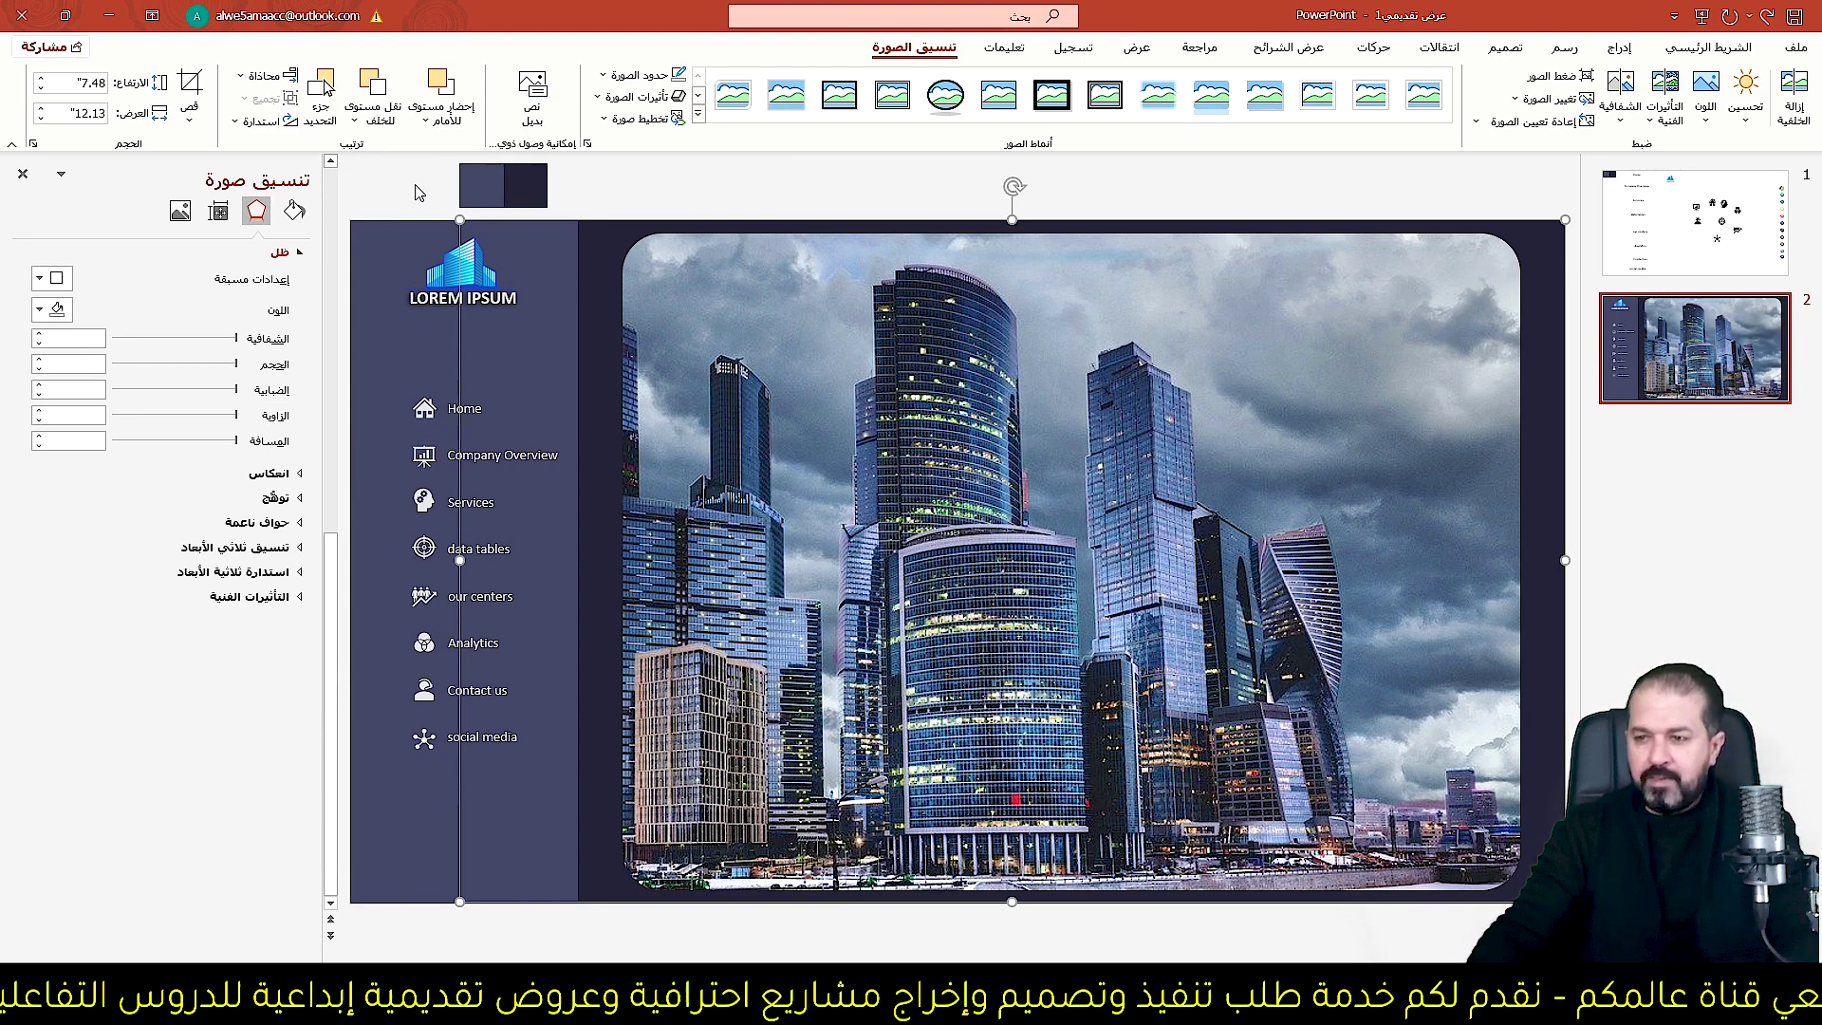
Trim the city photo's left edge to 11.14" wide and lower its brightness to -43%.
left_click_drag(460, 560, 550, 560)
left_click(217, 211)
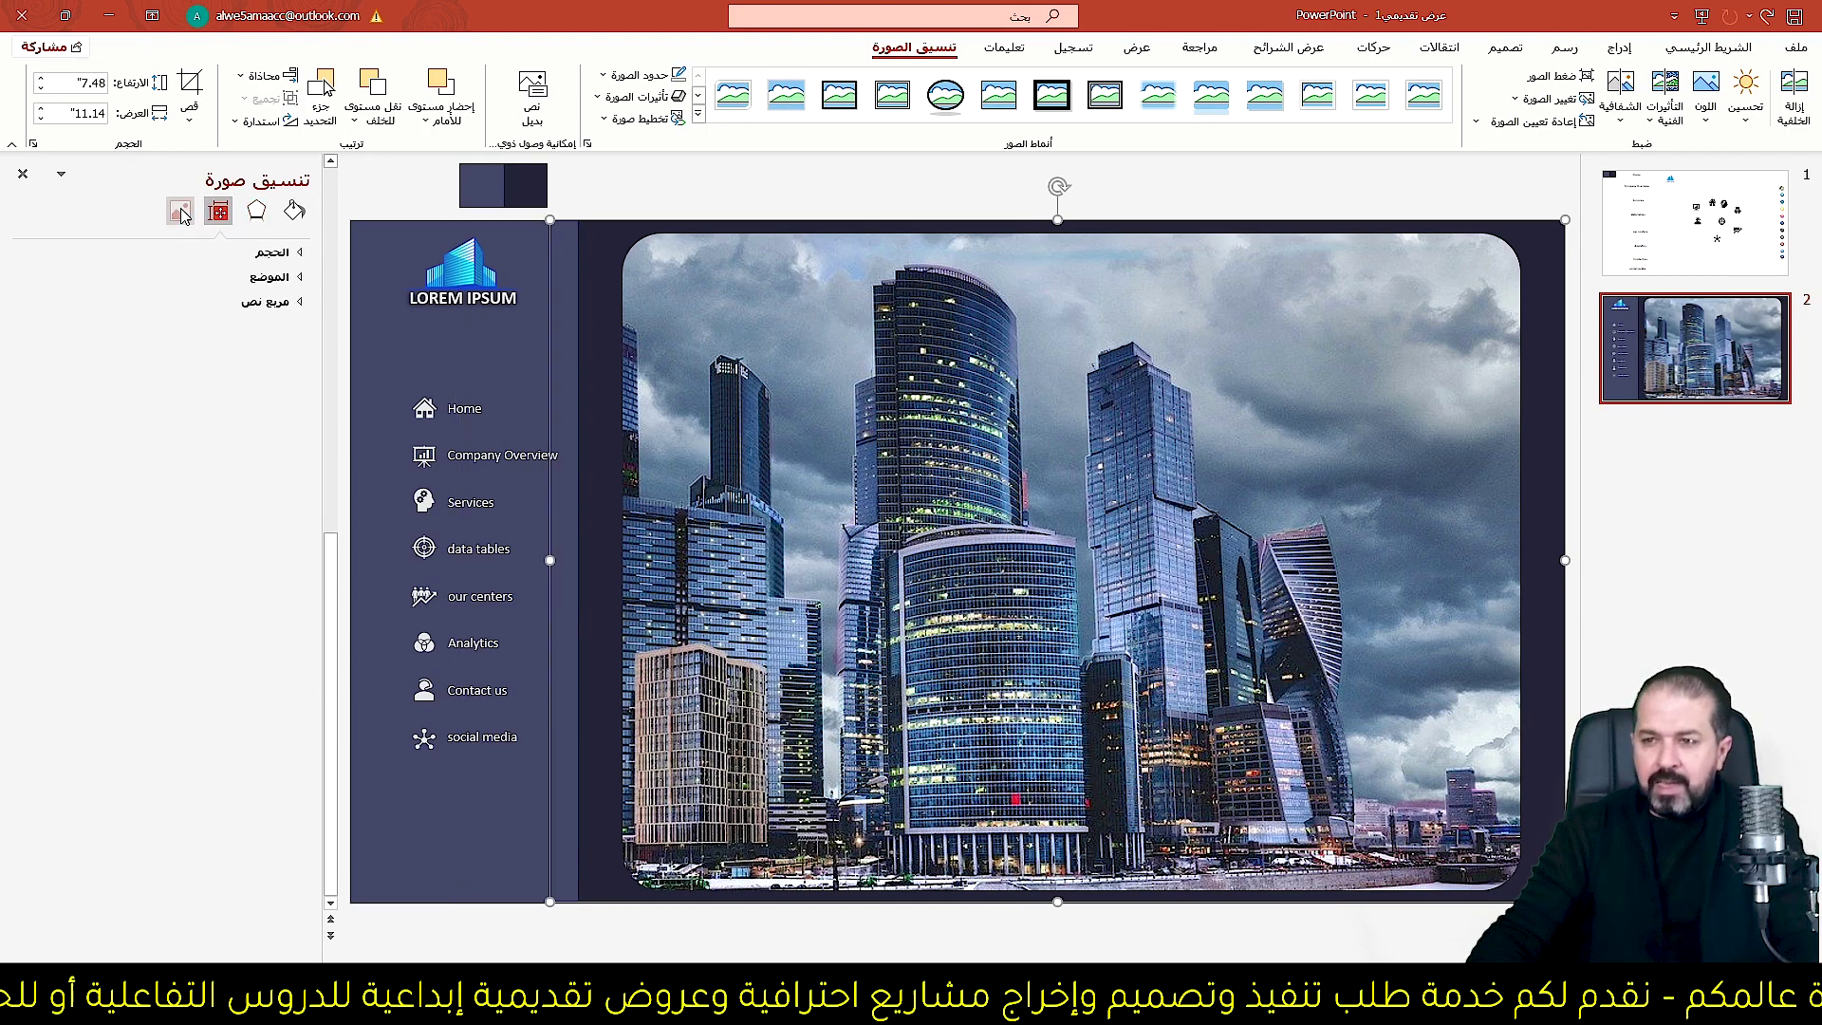
left_click(180, 211)
left_click(249, 251)
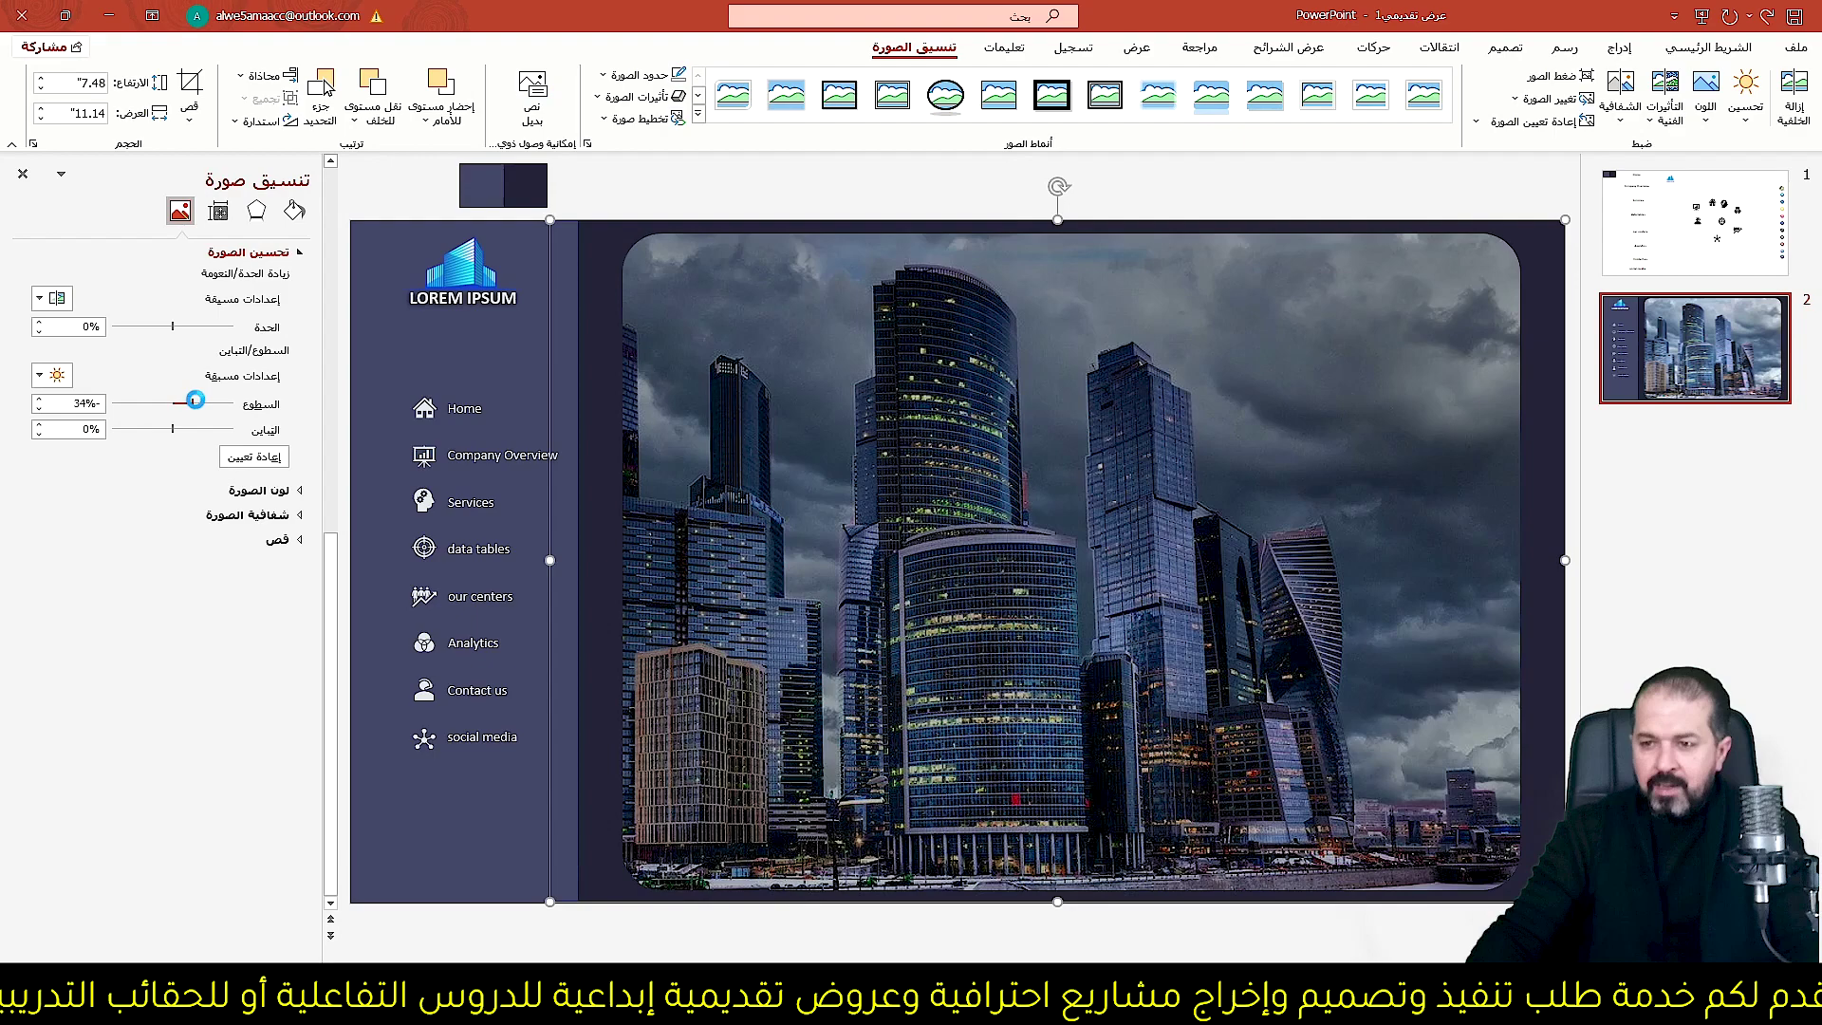
left_click_drag(174, 406, 196, 399)
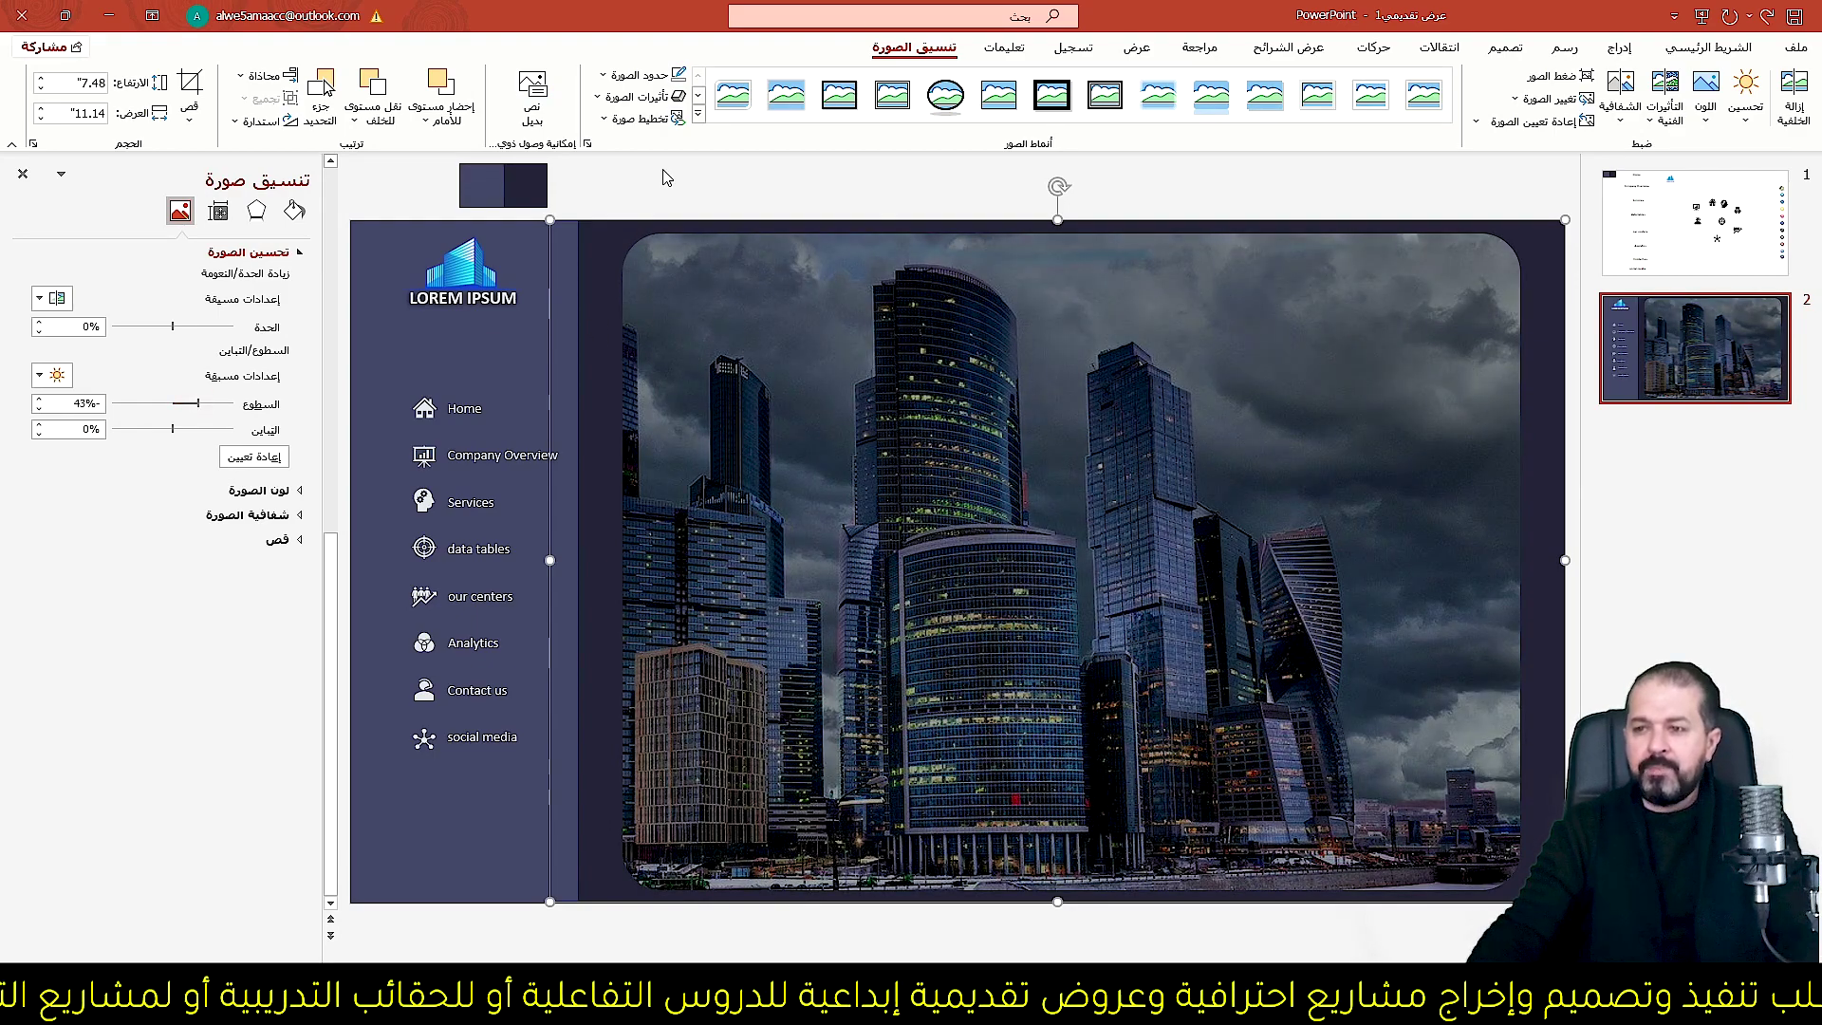
key("Escape")
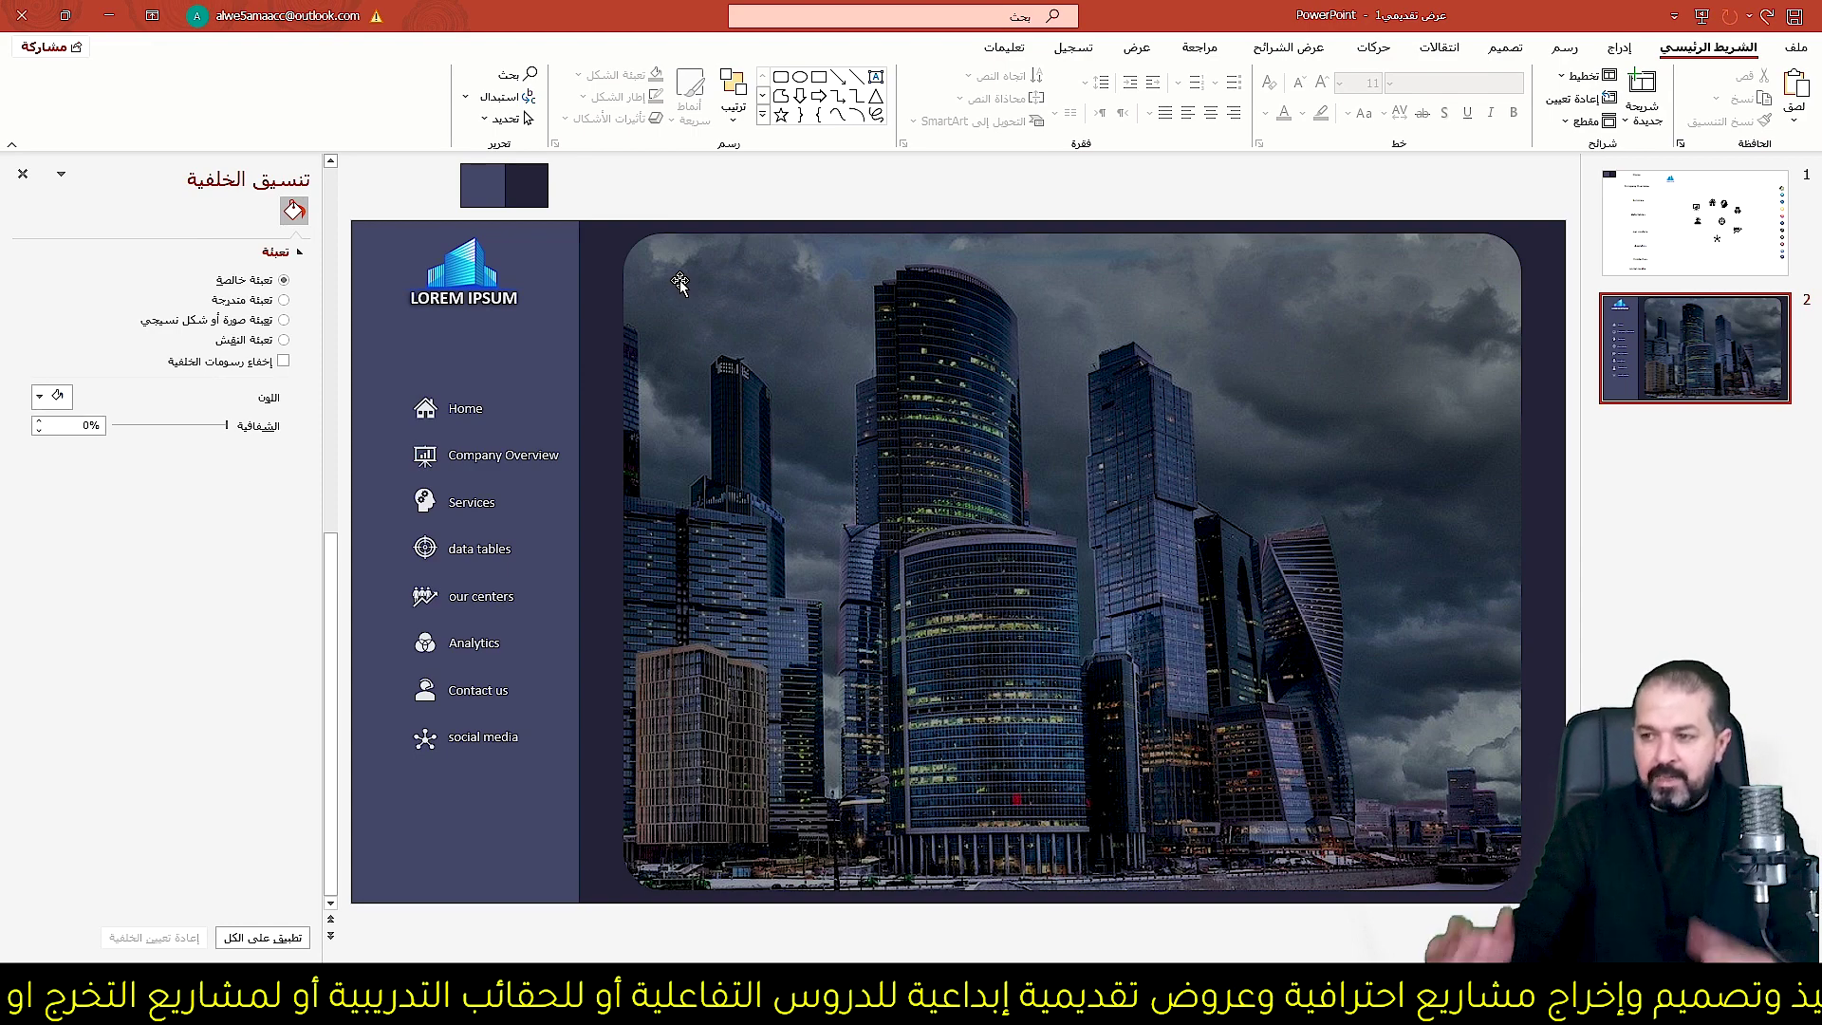
Copy the social-media icon column from slide 1 and paste it onto slide 2.
left_click(1695, 223)
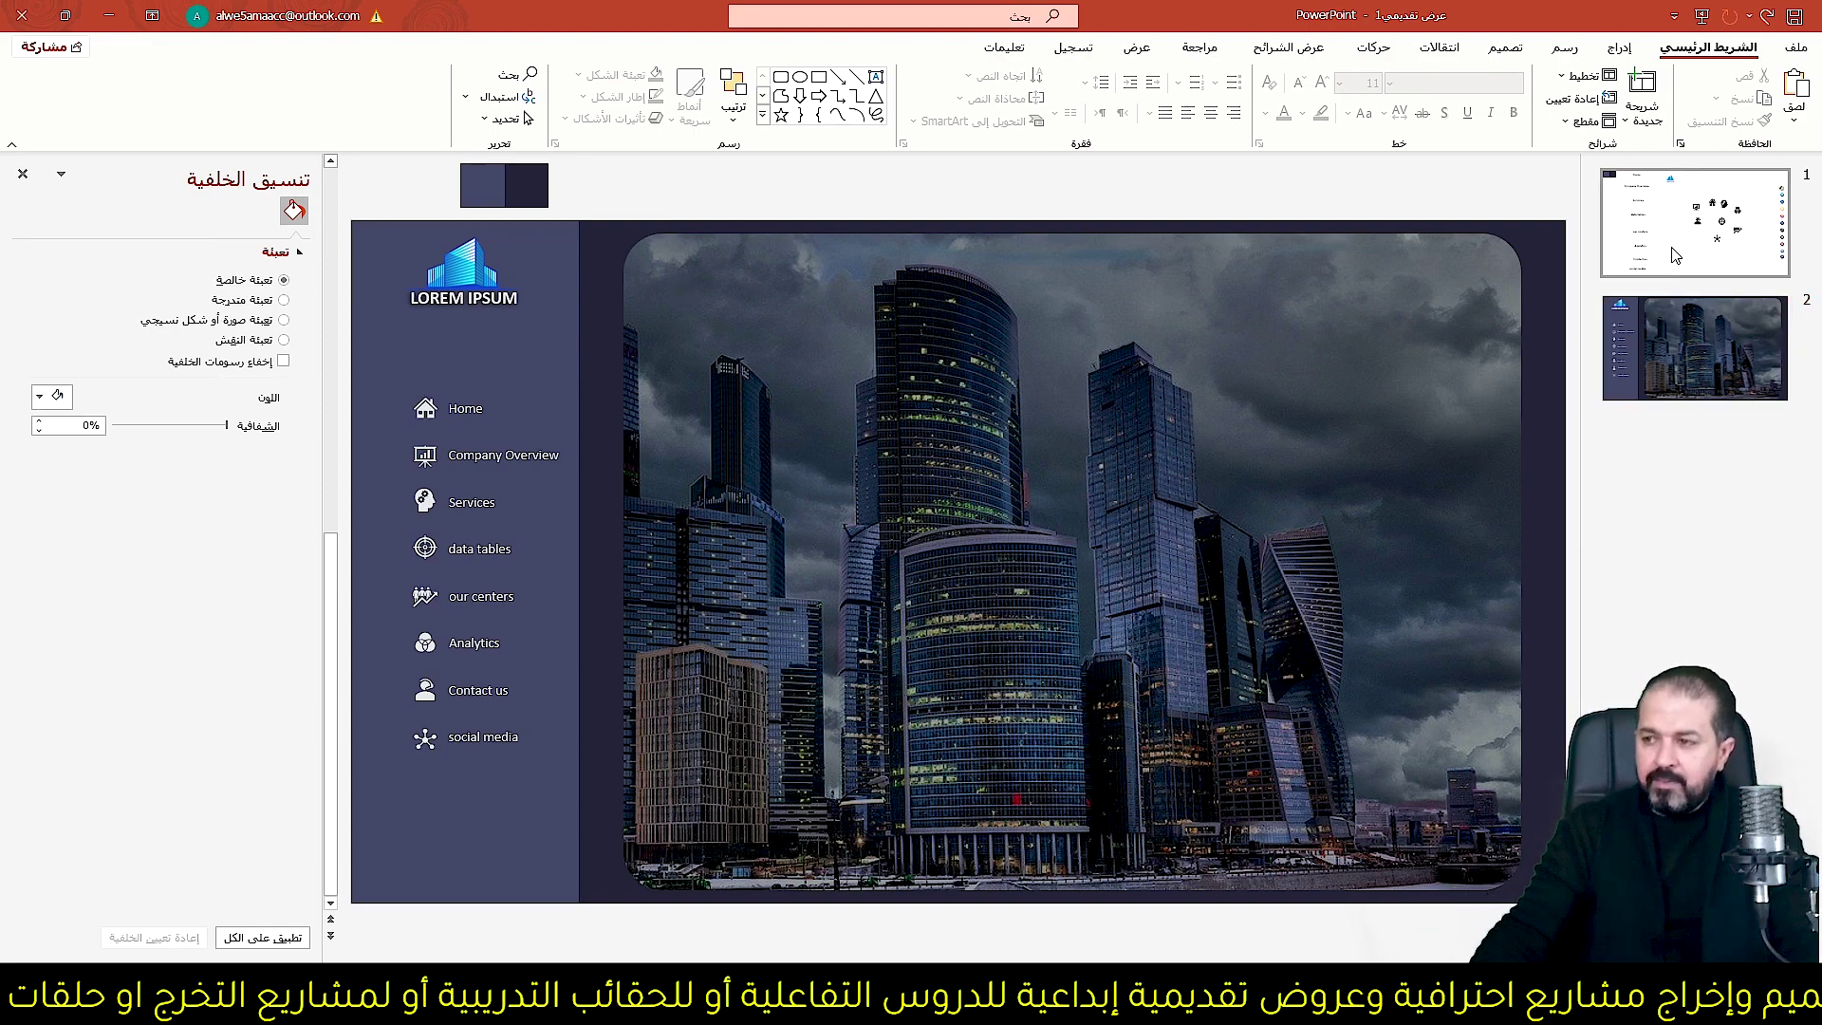
left_click_drag(1439, 275, 1566, 822)
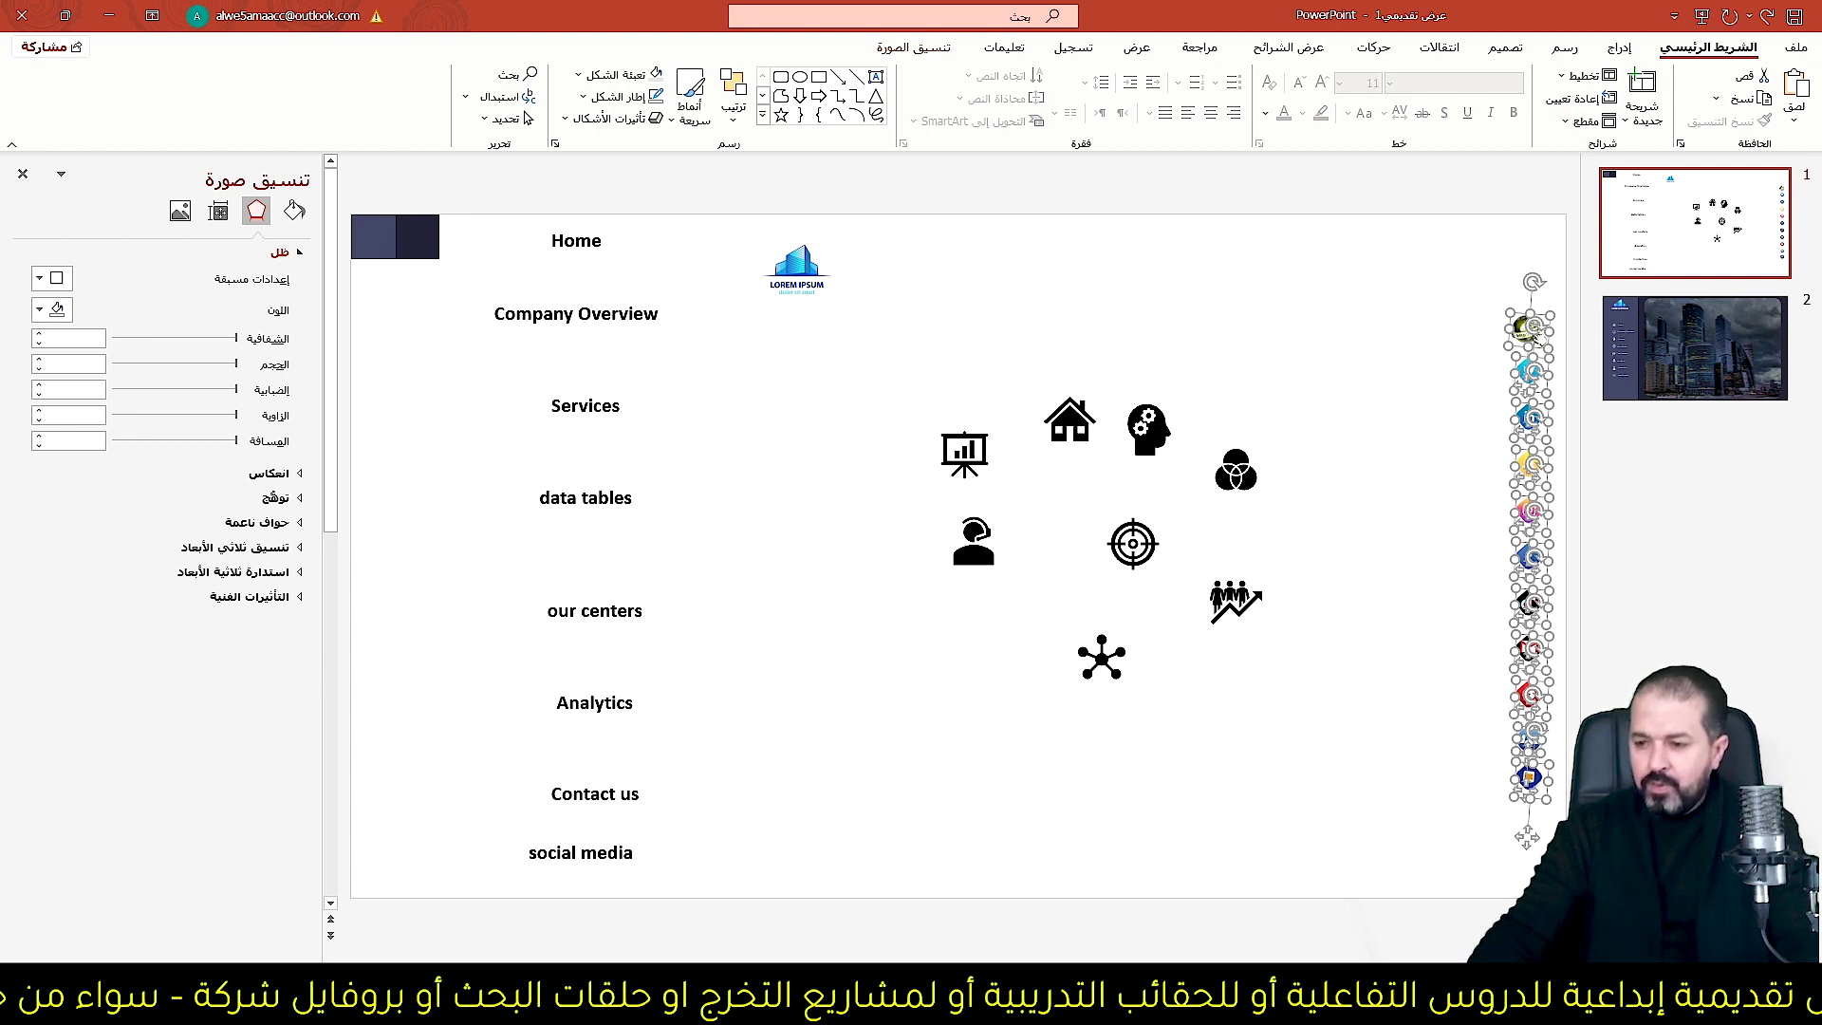
left_click(1784, 322)
key("ctrl+v")
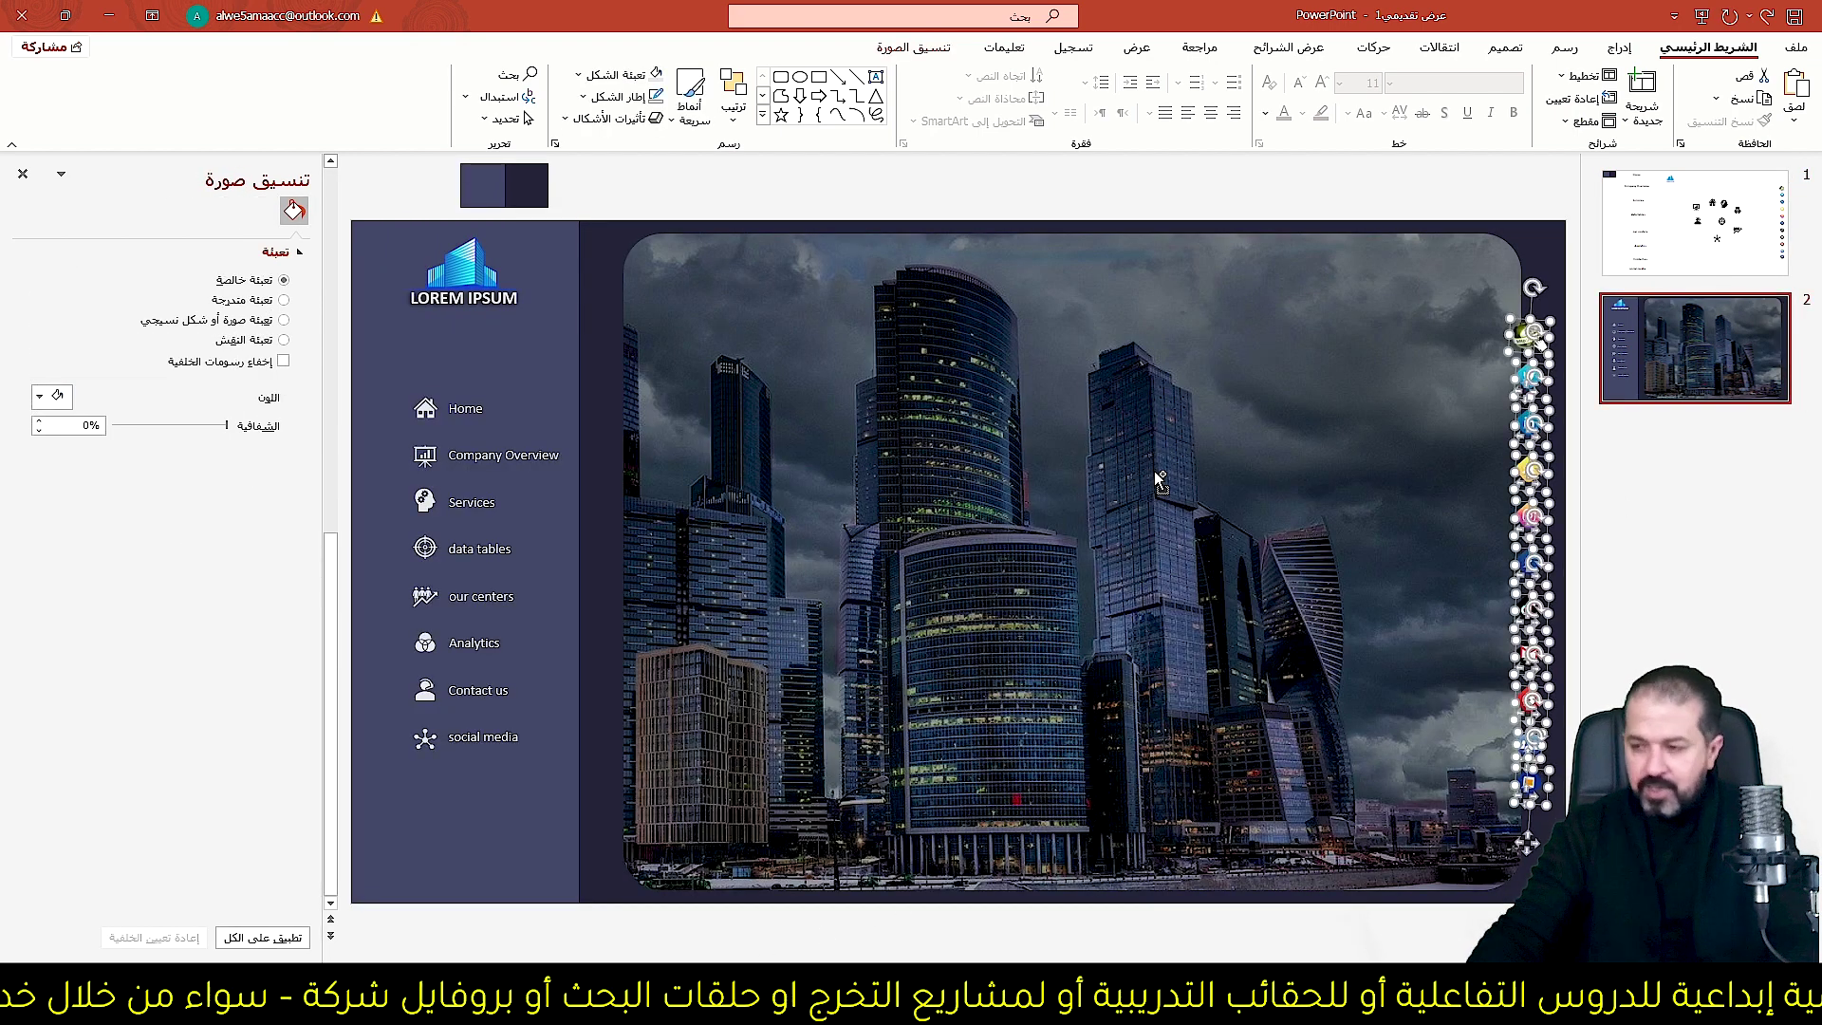
Nudge the pasted icon column slightly right, then switch to the Freepik icon results.
scroll(1532, 517, "up", 5, "ctrl")
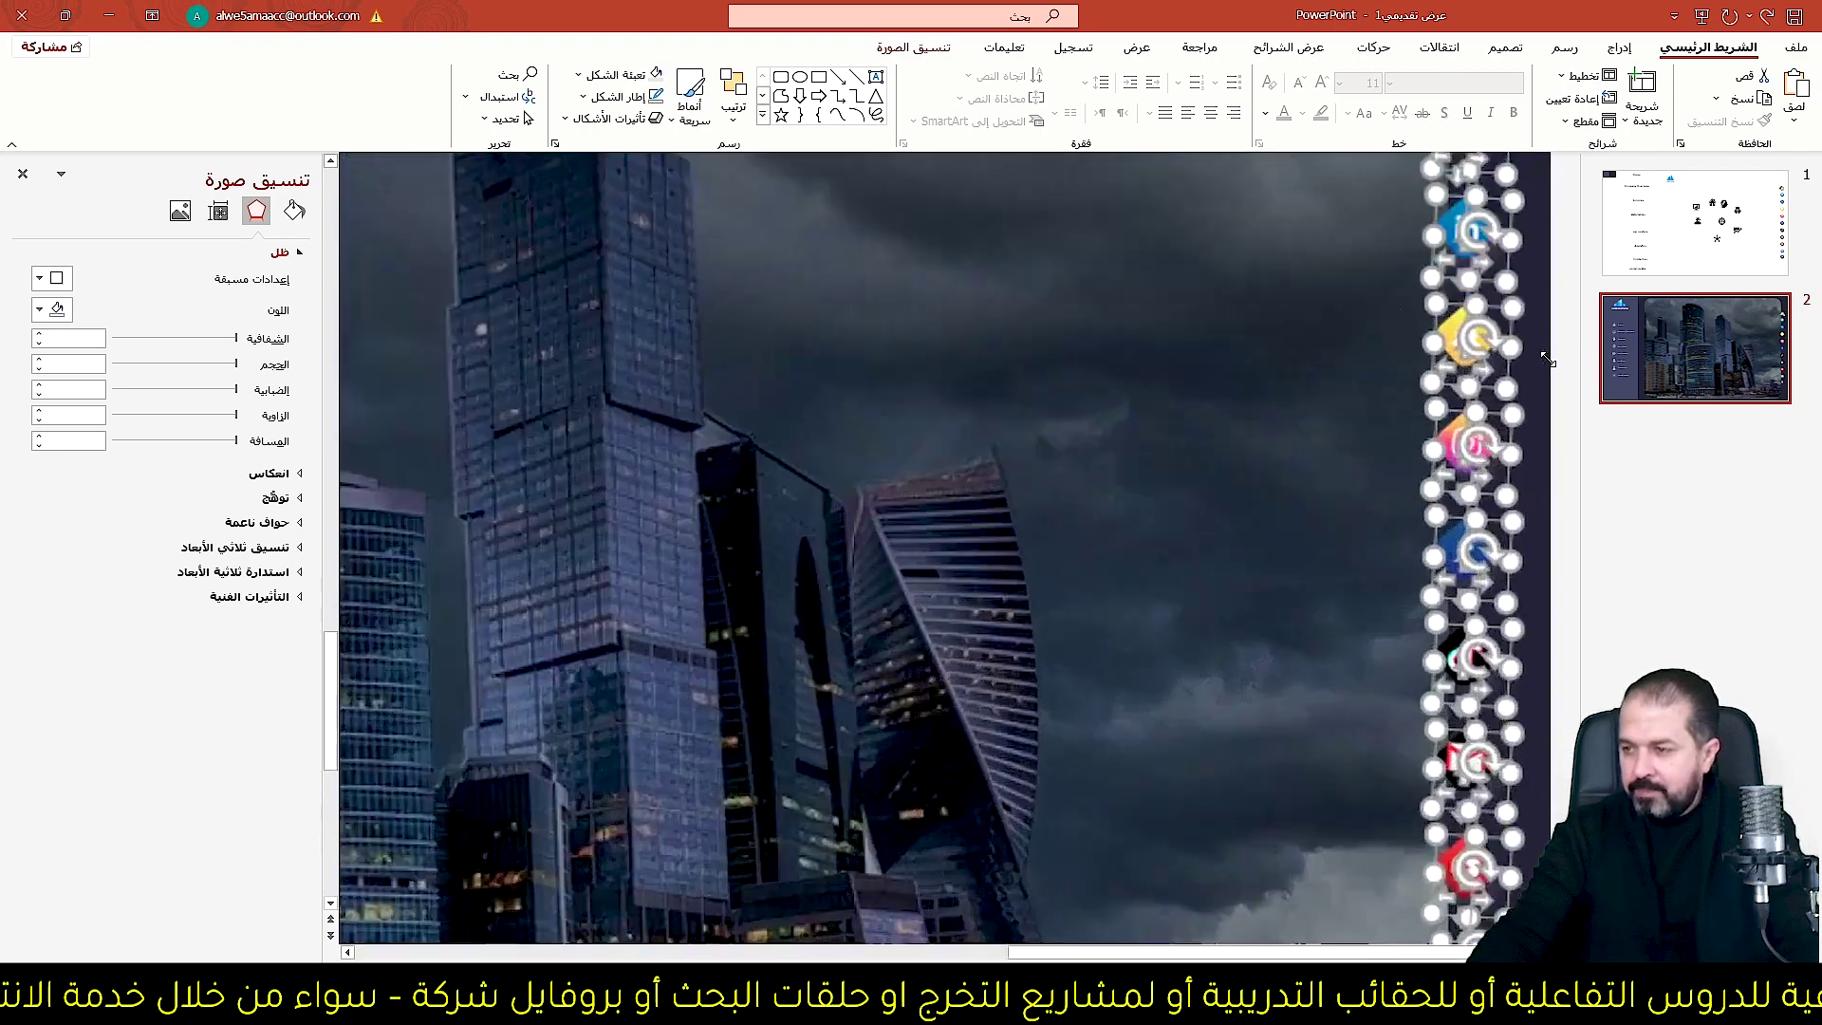
left_click_drag(1472, 400, 1479, 399)
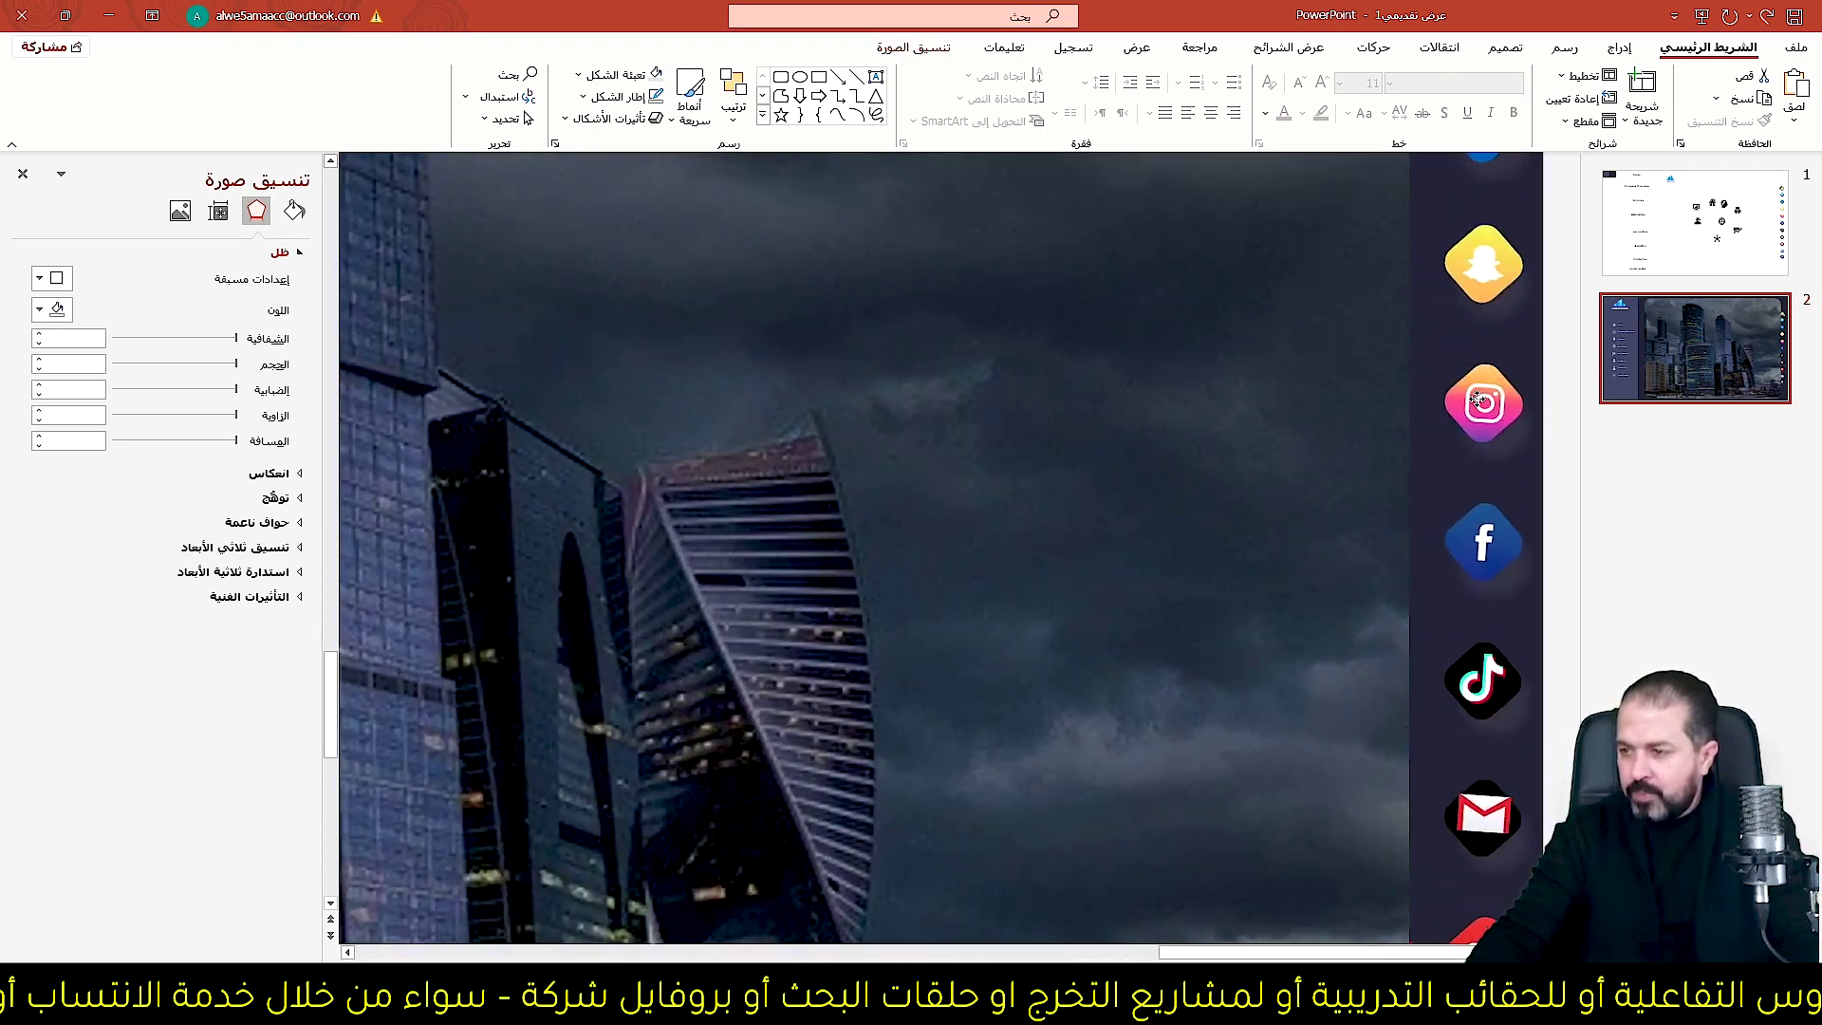
scroll(1434, 432, "down", 5, "ctrl")
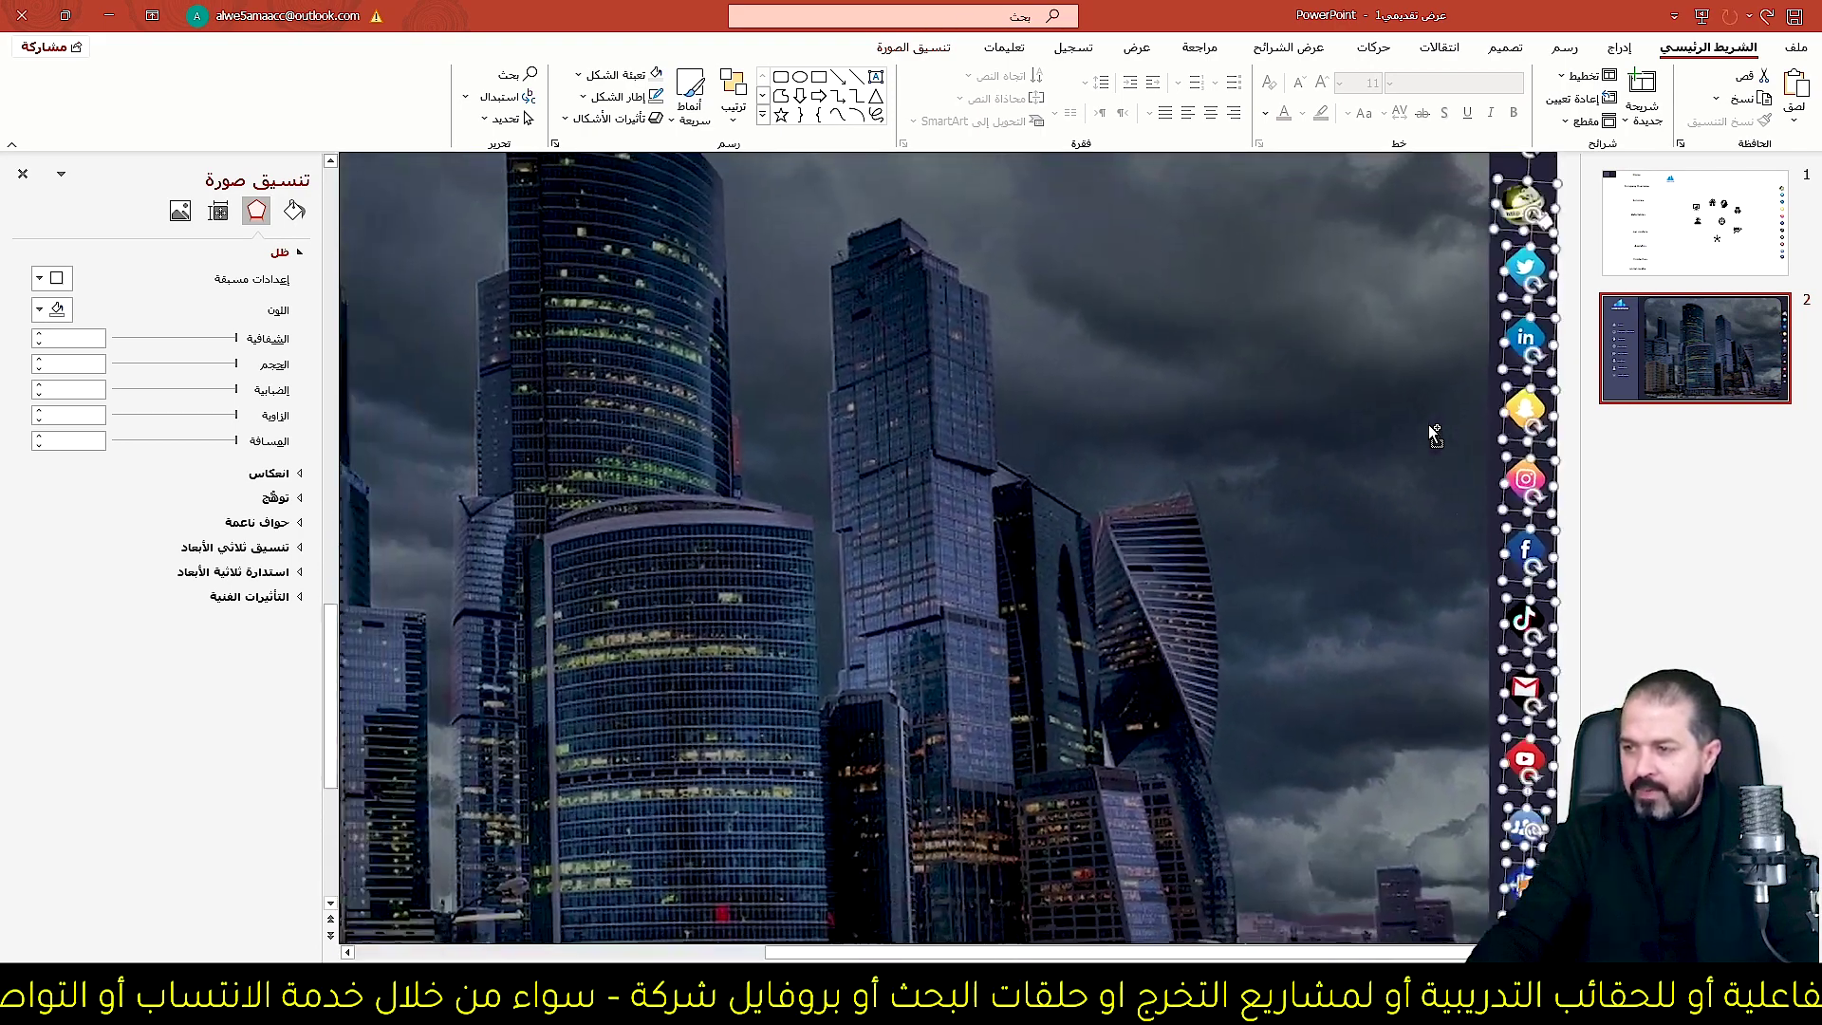
left_click(732, 954)
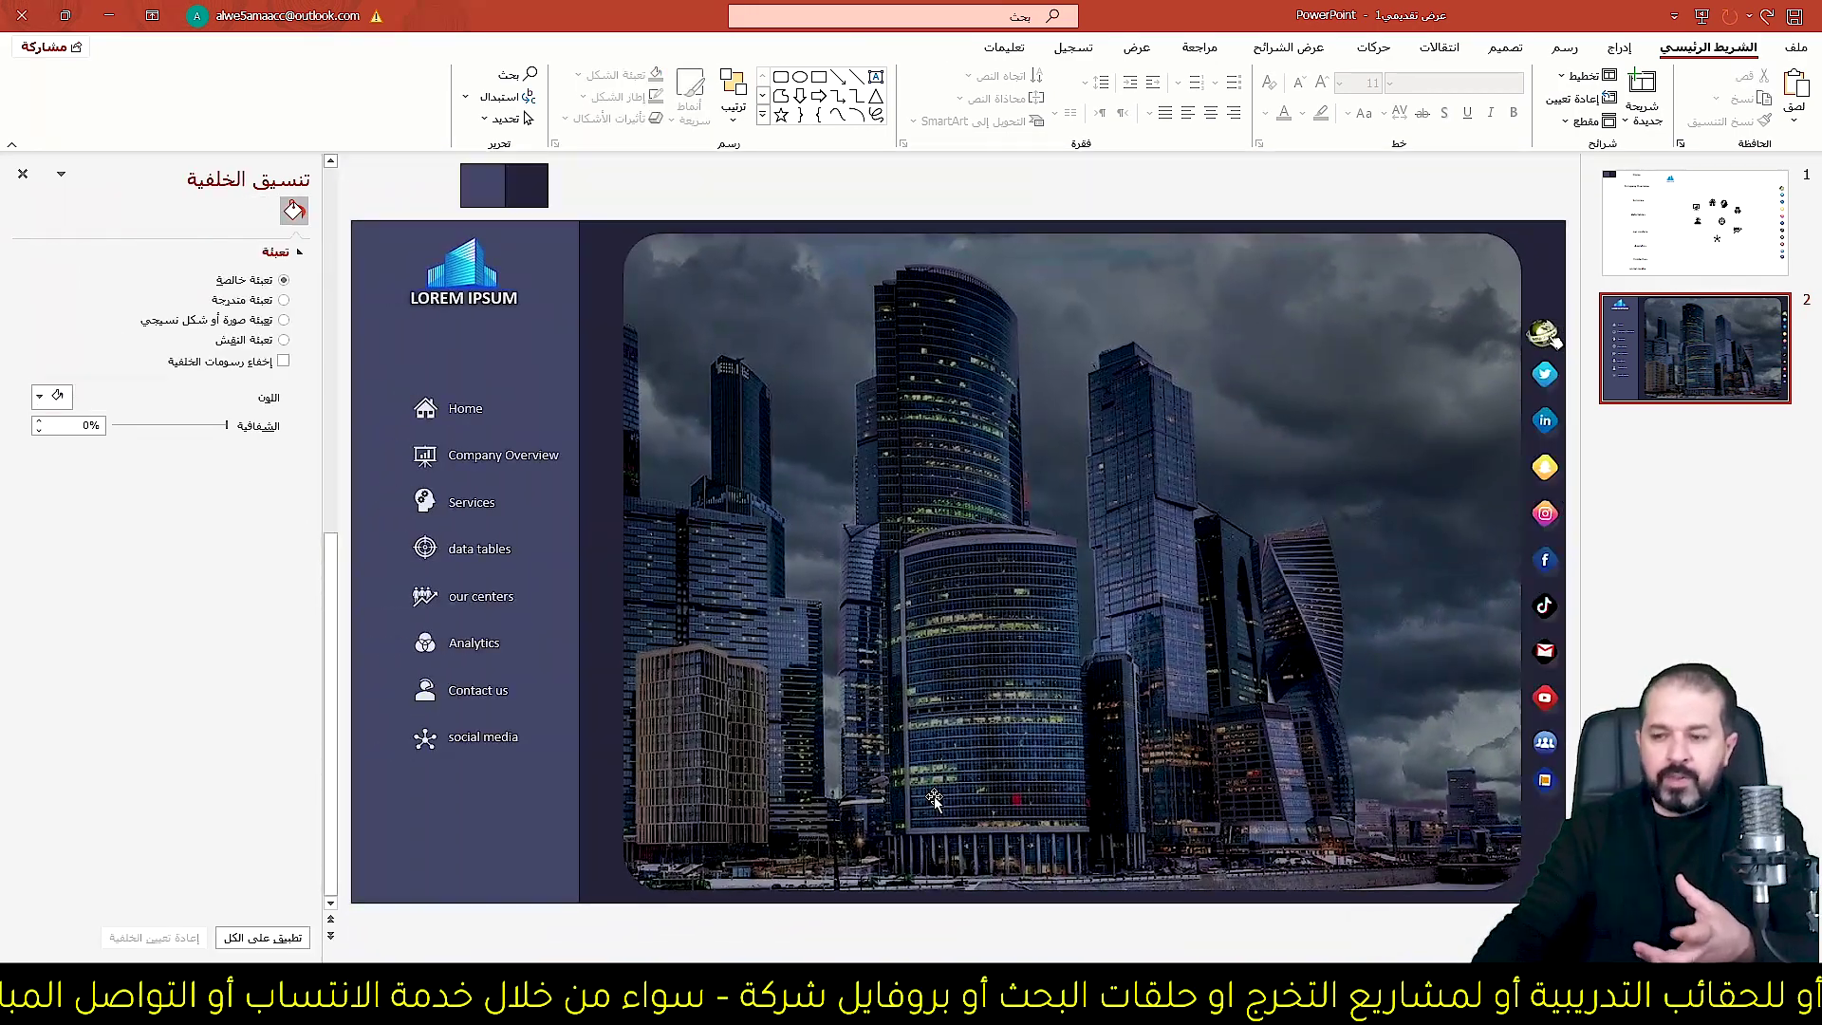
key("alt+Tab")
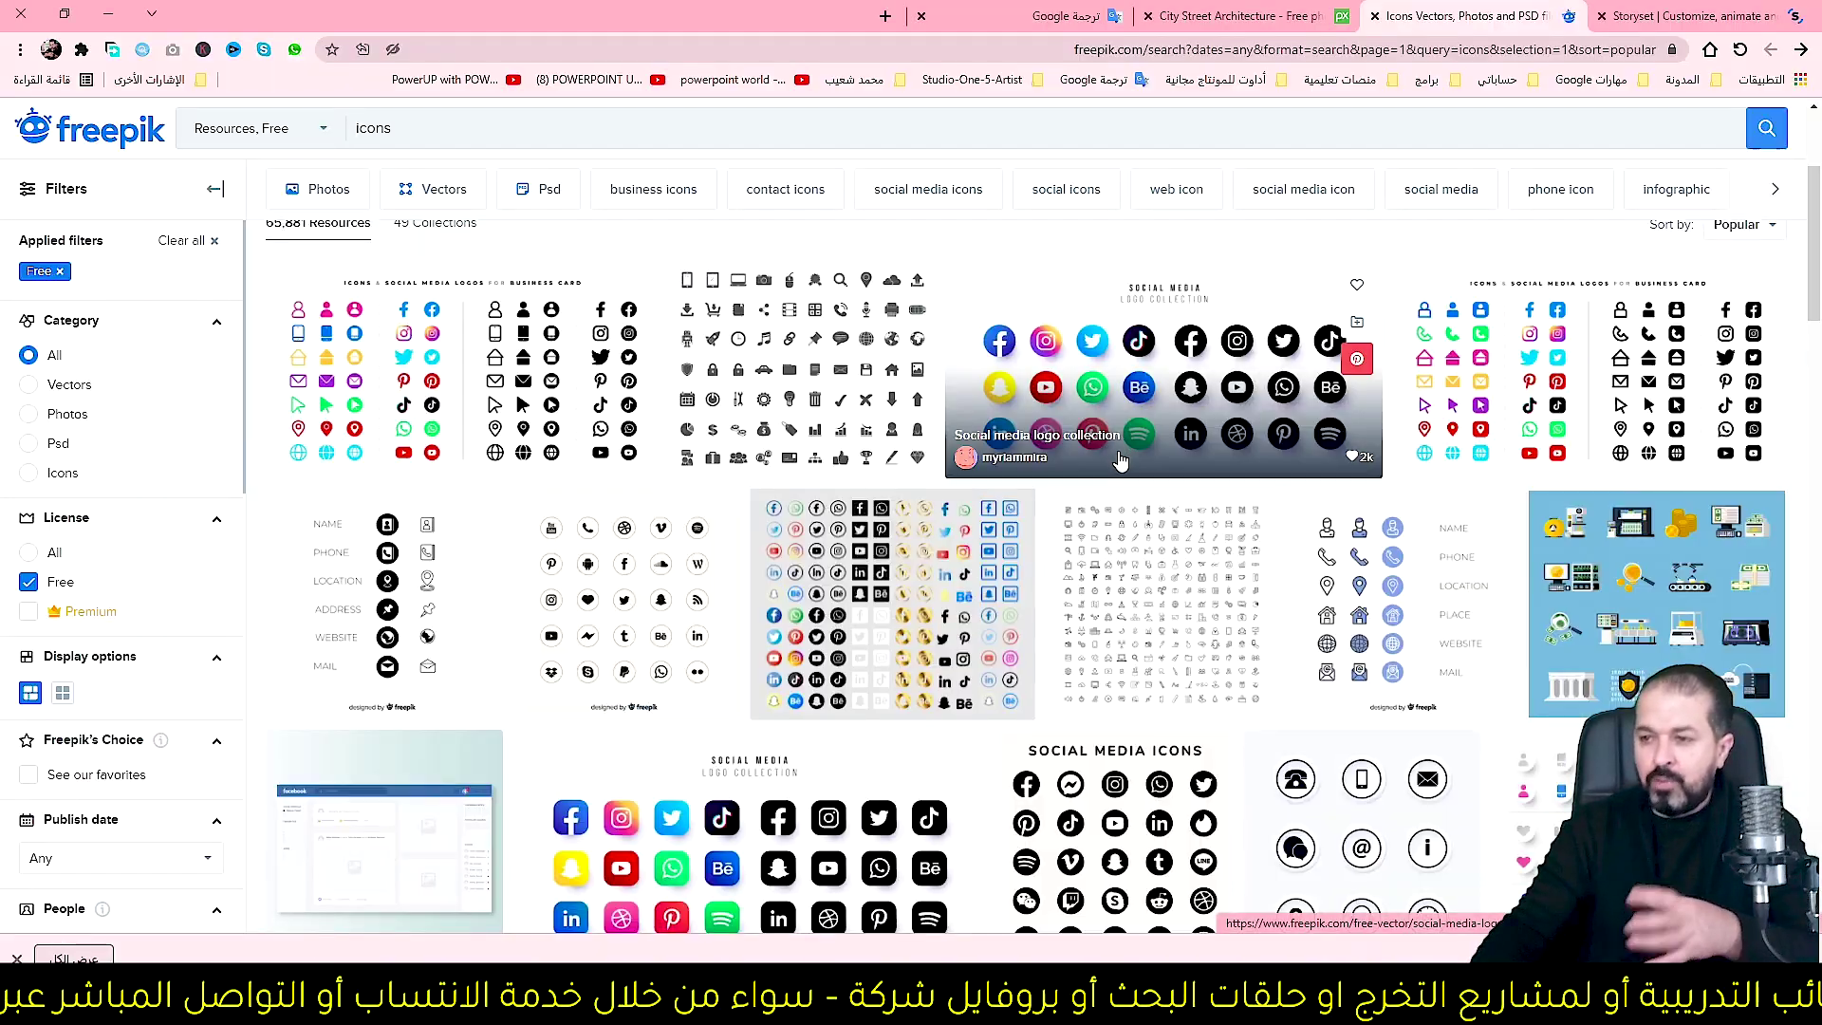
Select the icons search term and scroll down through Freepik's social-media icon results.
scroll(303, 172, "up", 1)
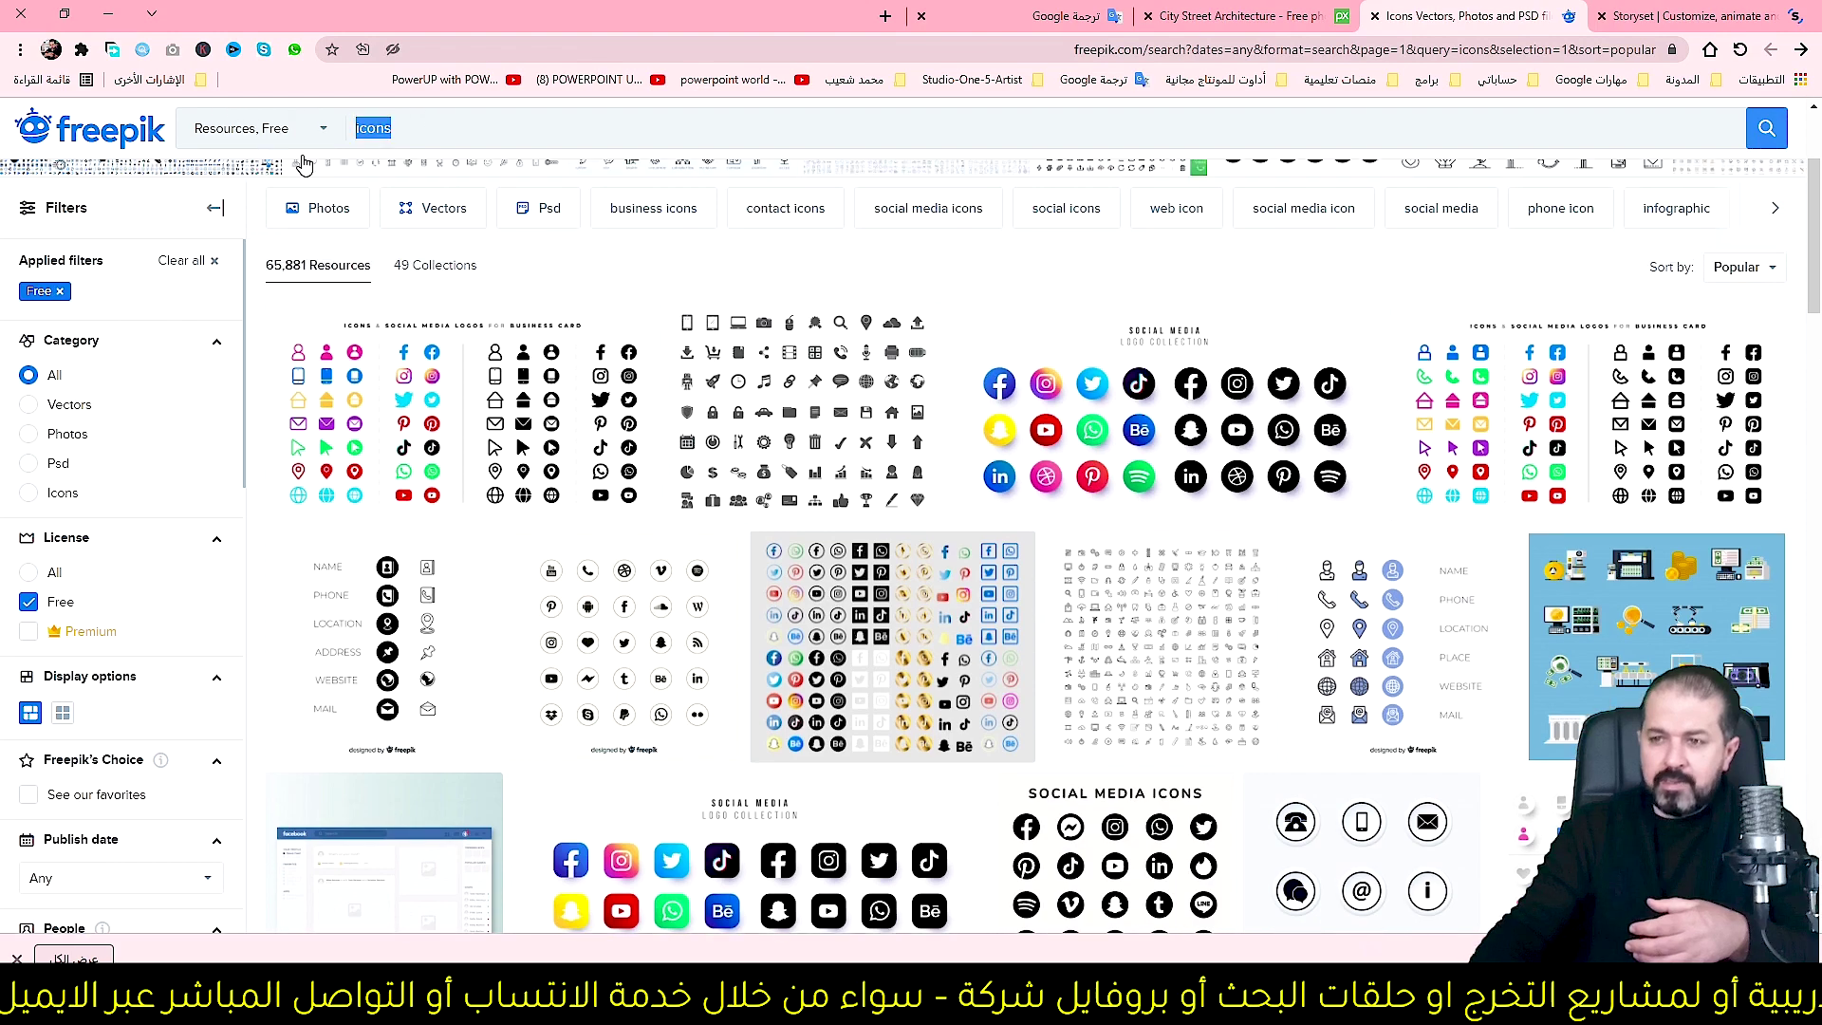
double_click(380, 133)
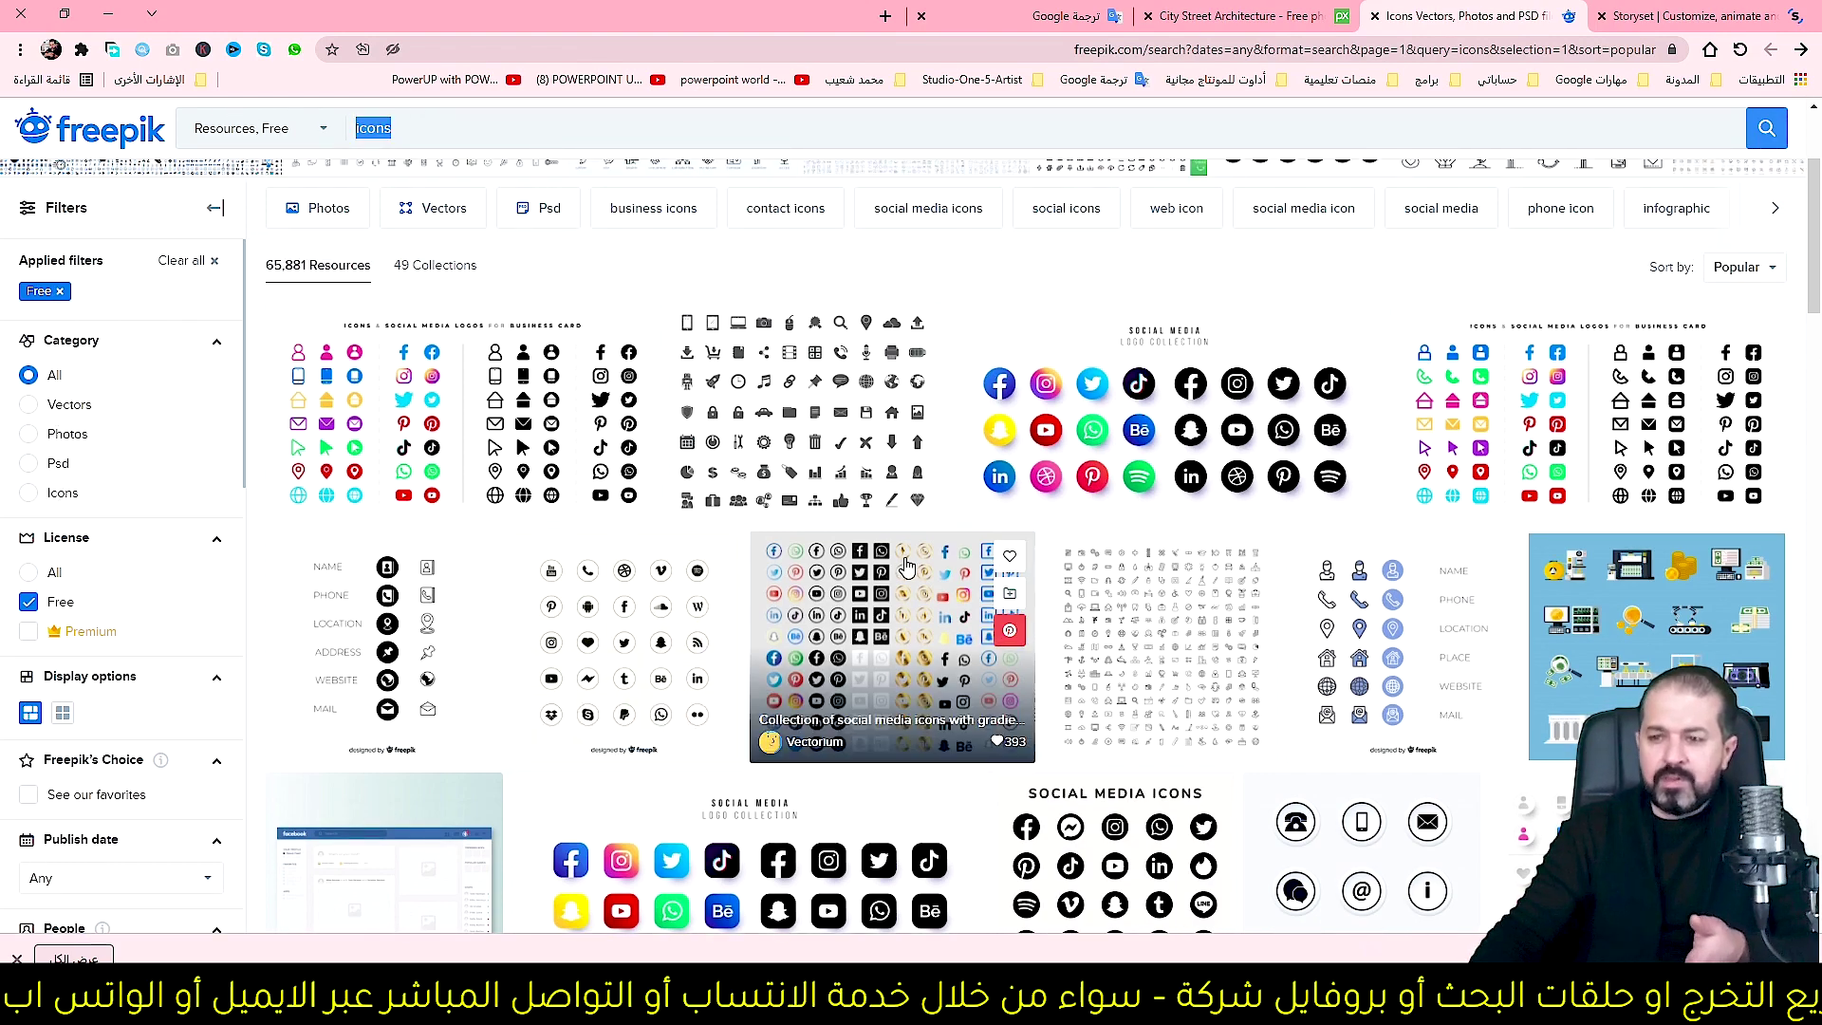
scroll(1090, 608, "down", 4)
scroll(1090, 609, "down", 5)
scroll(1090, 608, "down", 1)
scroll(1090, 608, "down", 2)
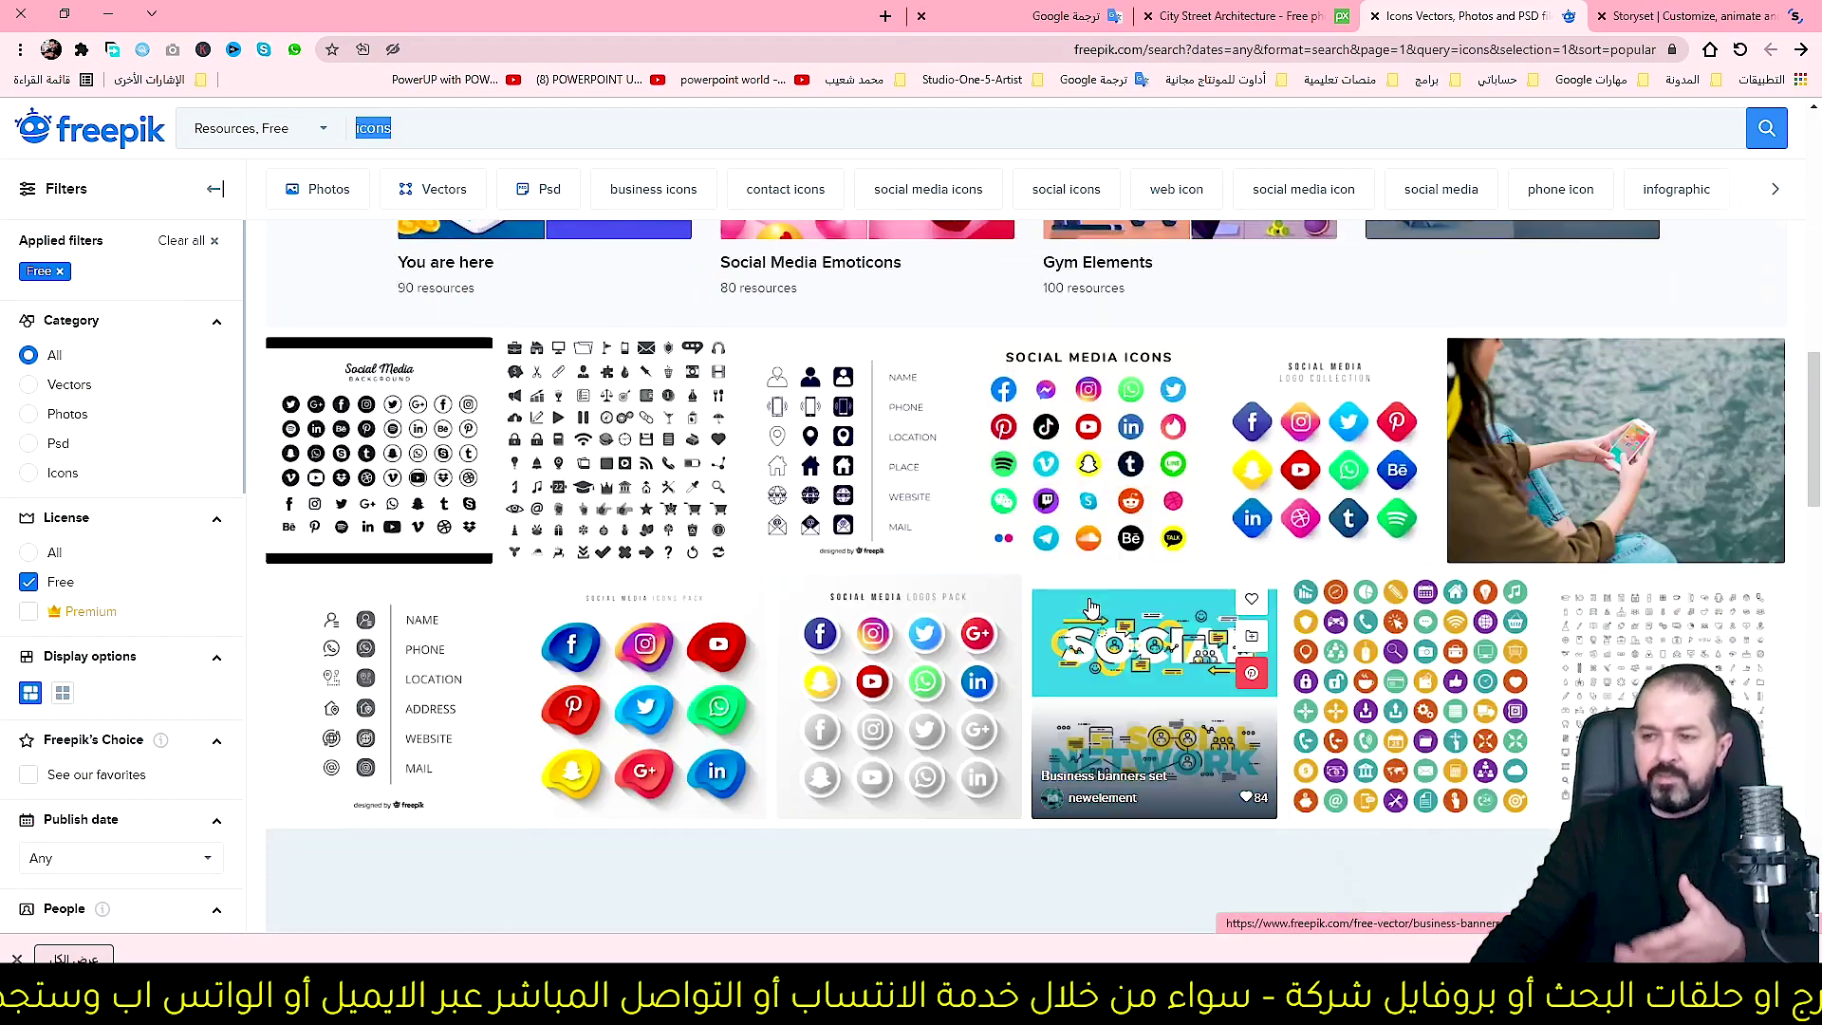
scroll(1326, 587, "down", 3)
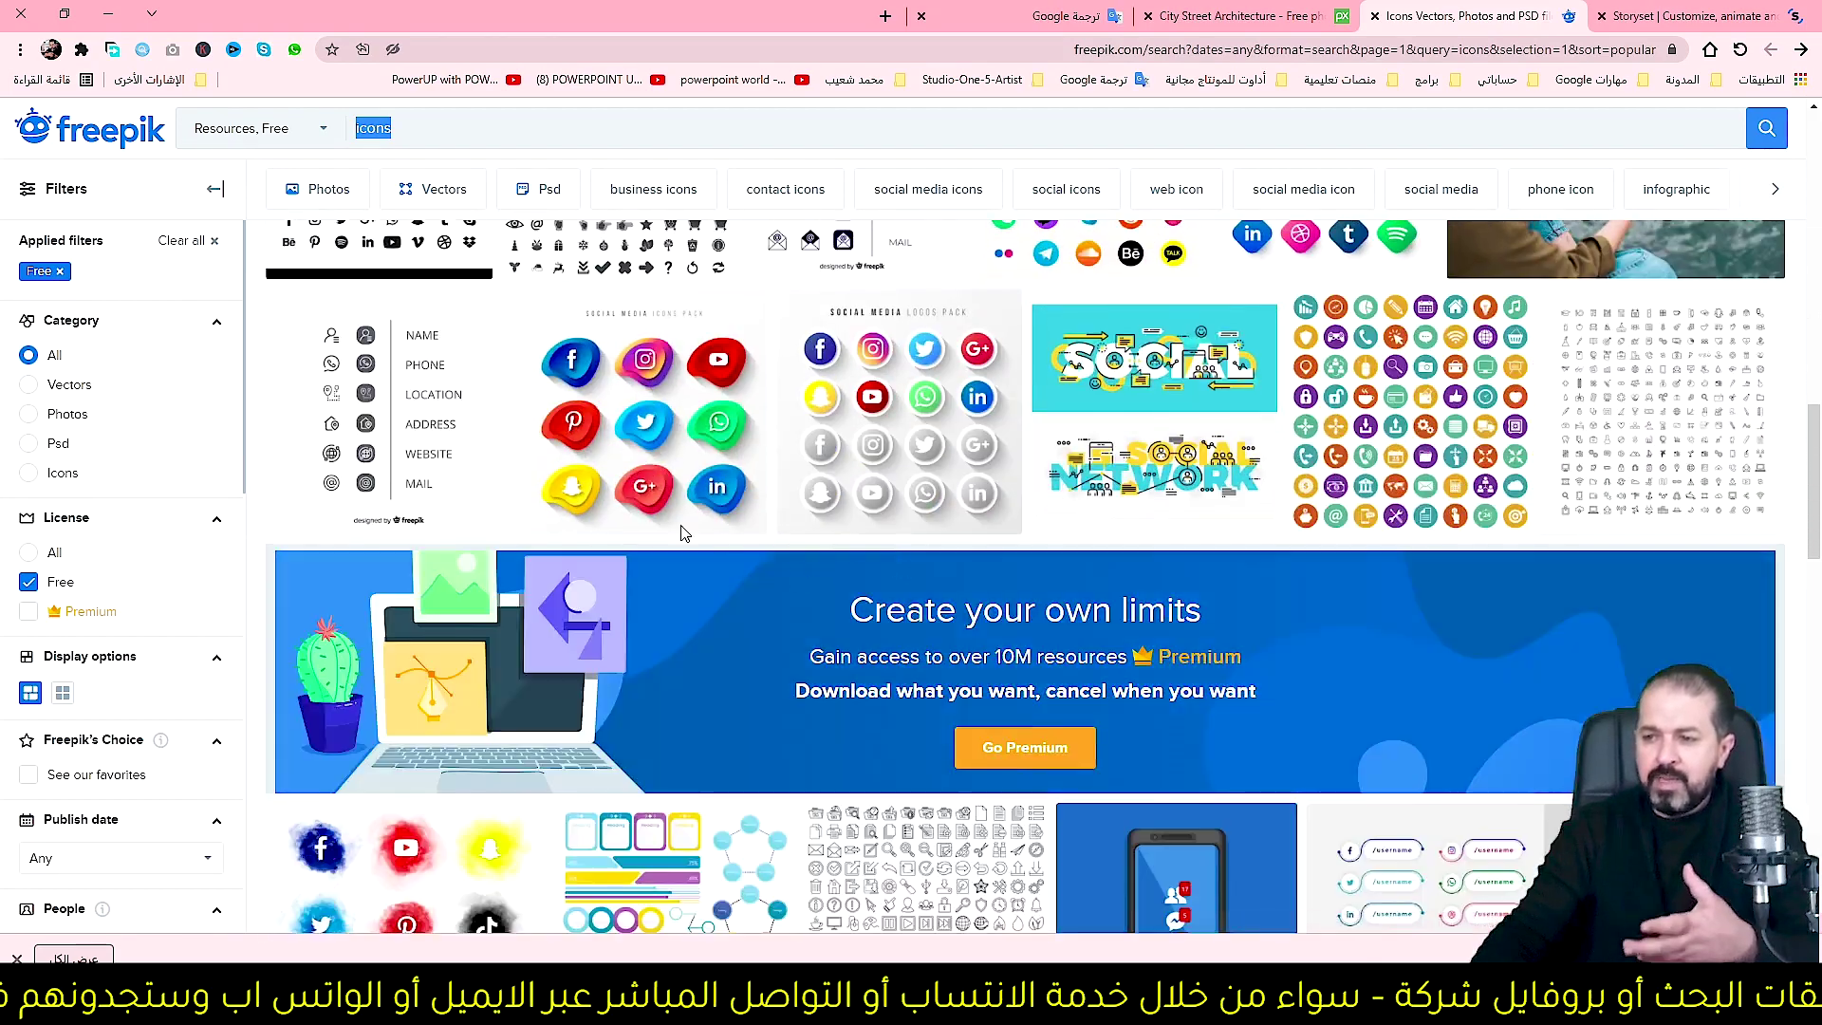
scroll(1326, 587, "down", 3)
scroll(802, 585, "down", 2)
scroll(802, 586, "down", 3)
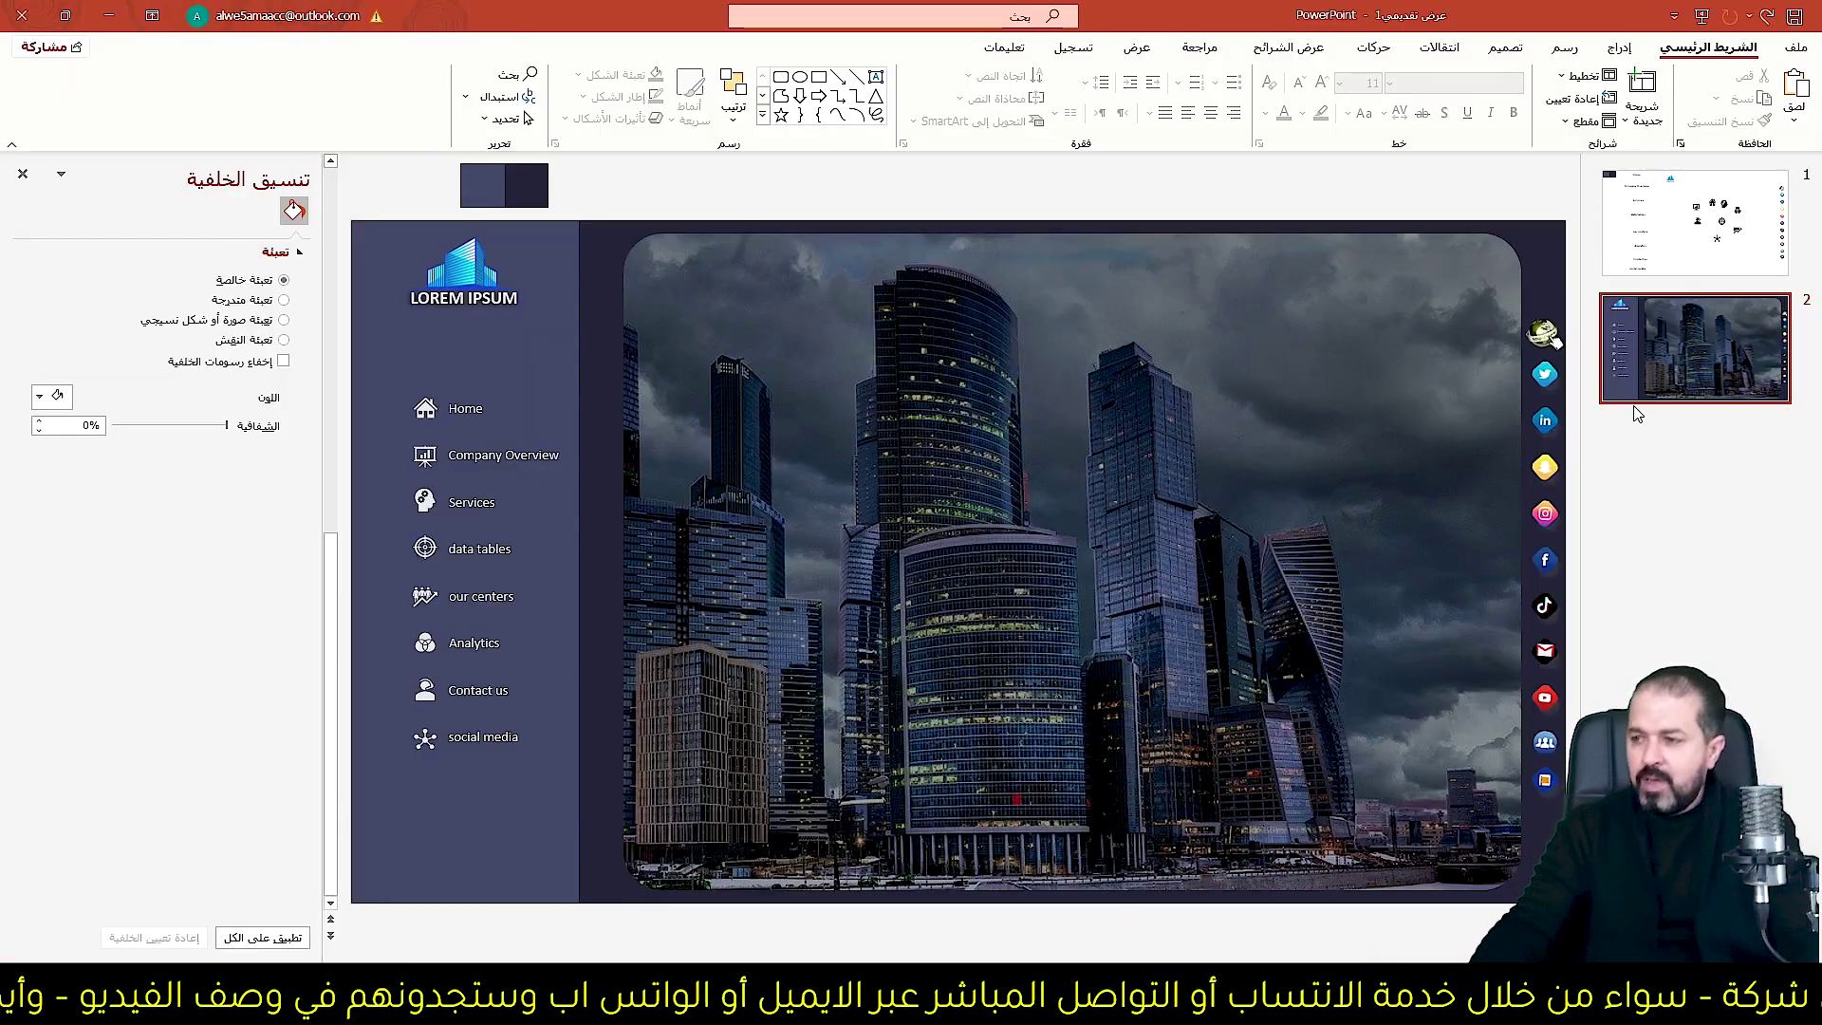
Duplicate slide 2 as slide 3 and delete its city photo.
right_click(1693, 361)
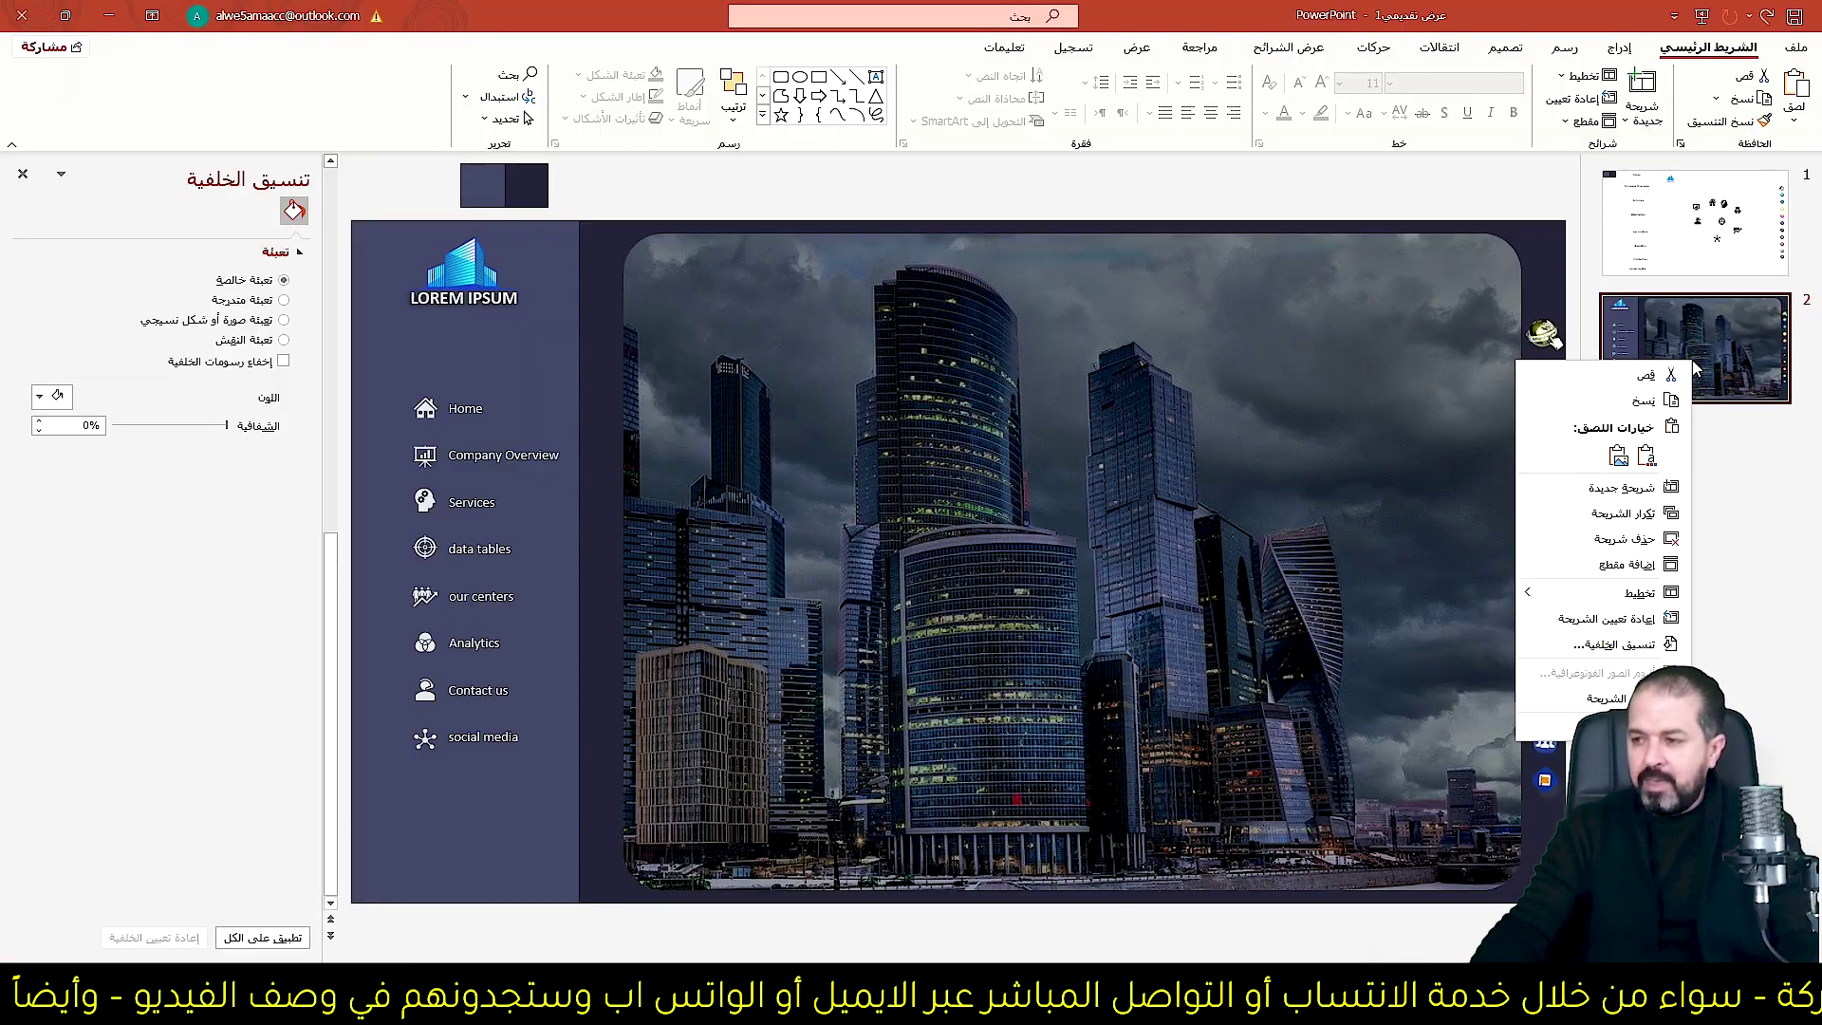
left_click(1631, 514)
left_click(1152, 444)
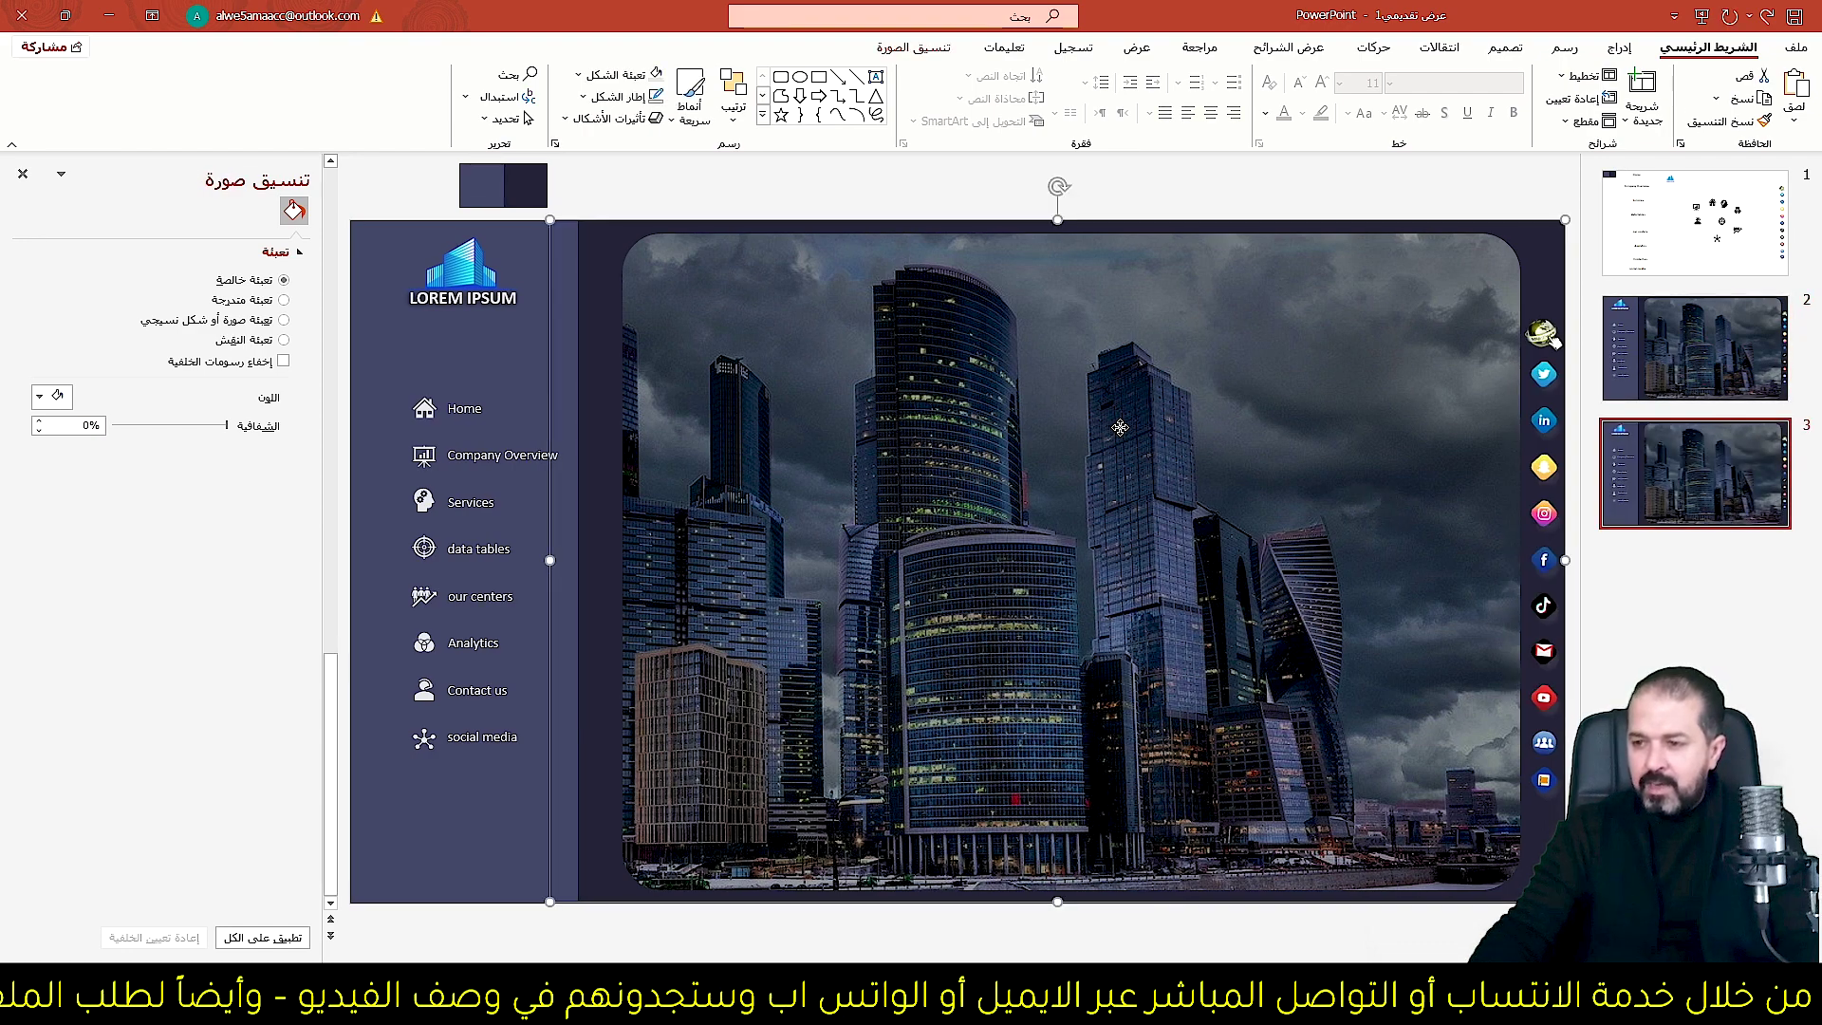
key("Delete")
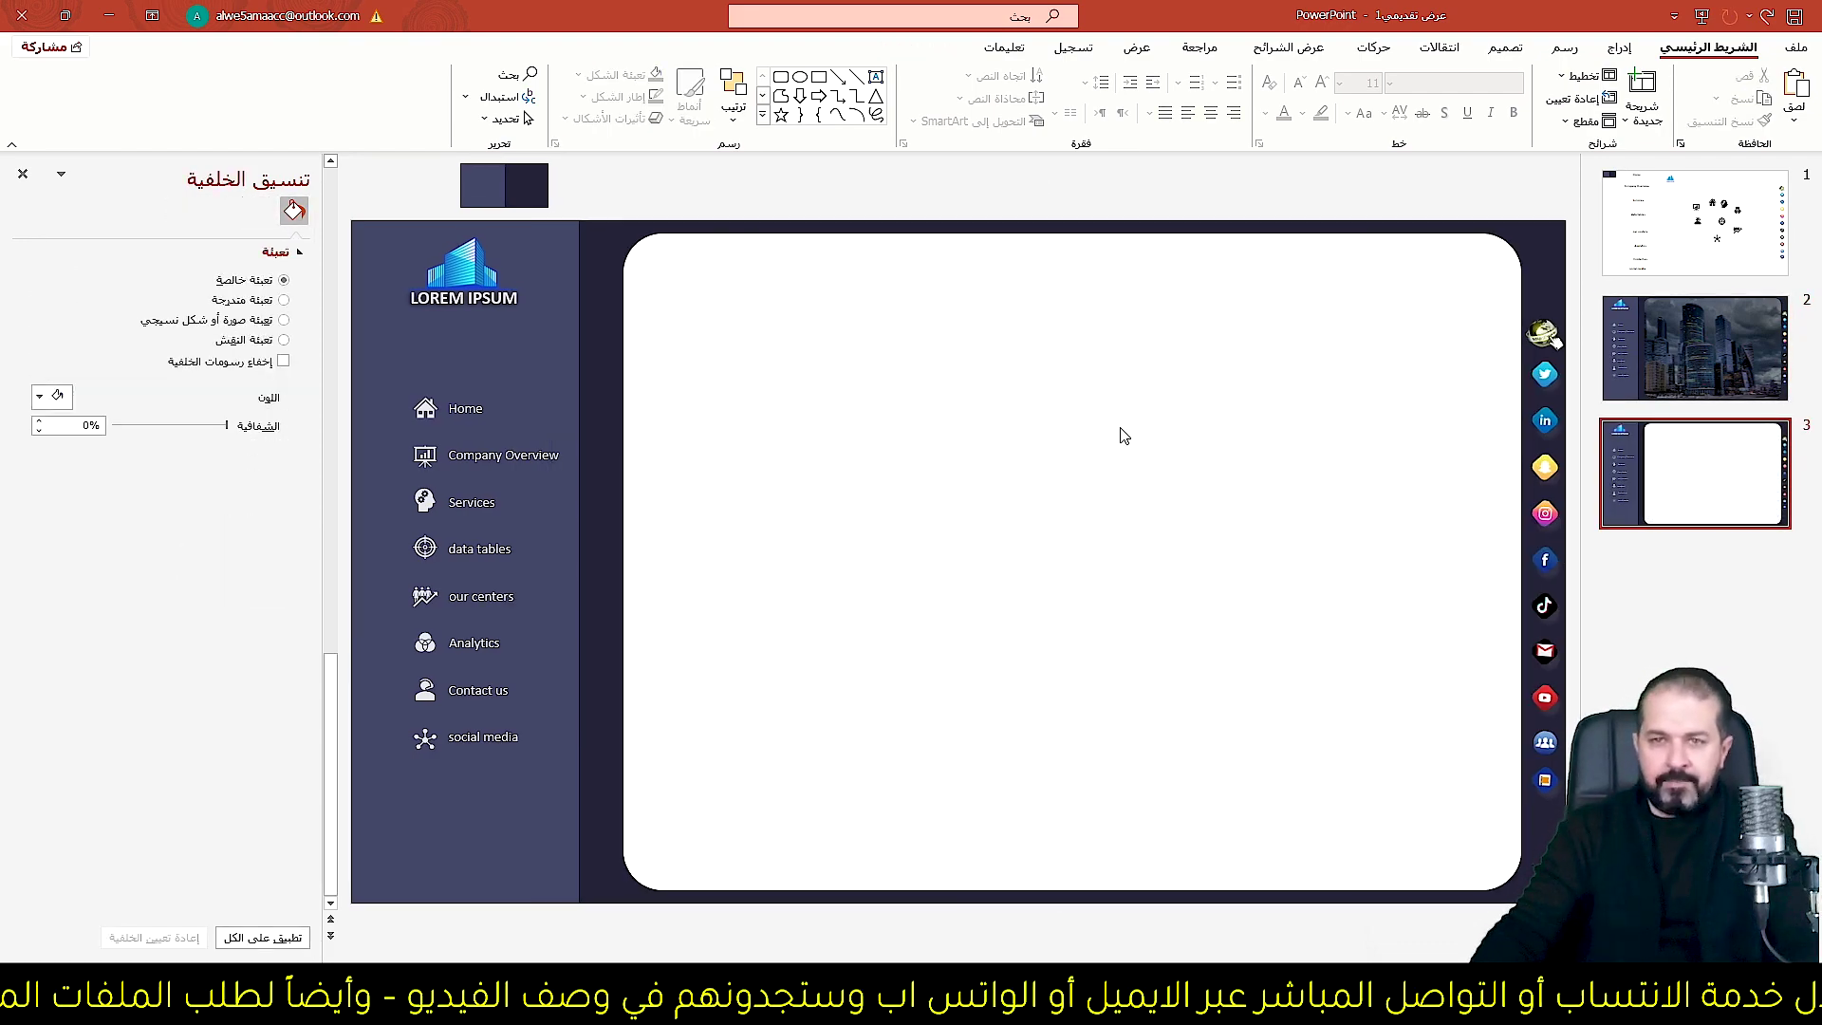
Fill slide 3's background with the dark navy picked by eyedropper, comparing against slide 2.
right_click(1116, 353)
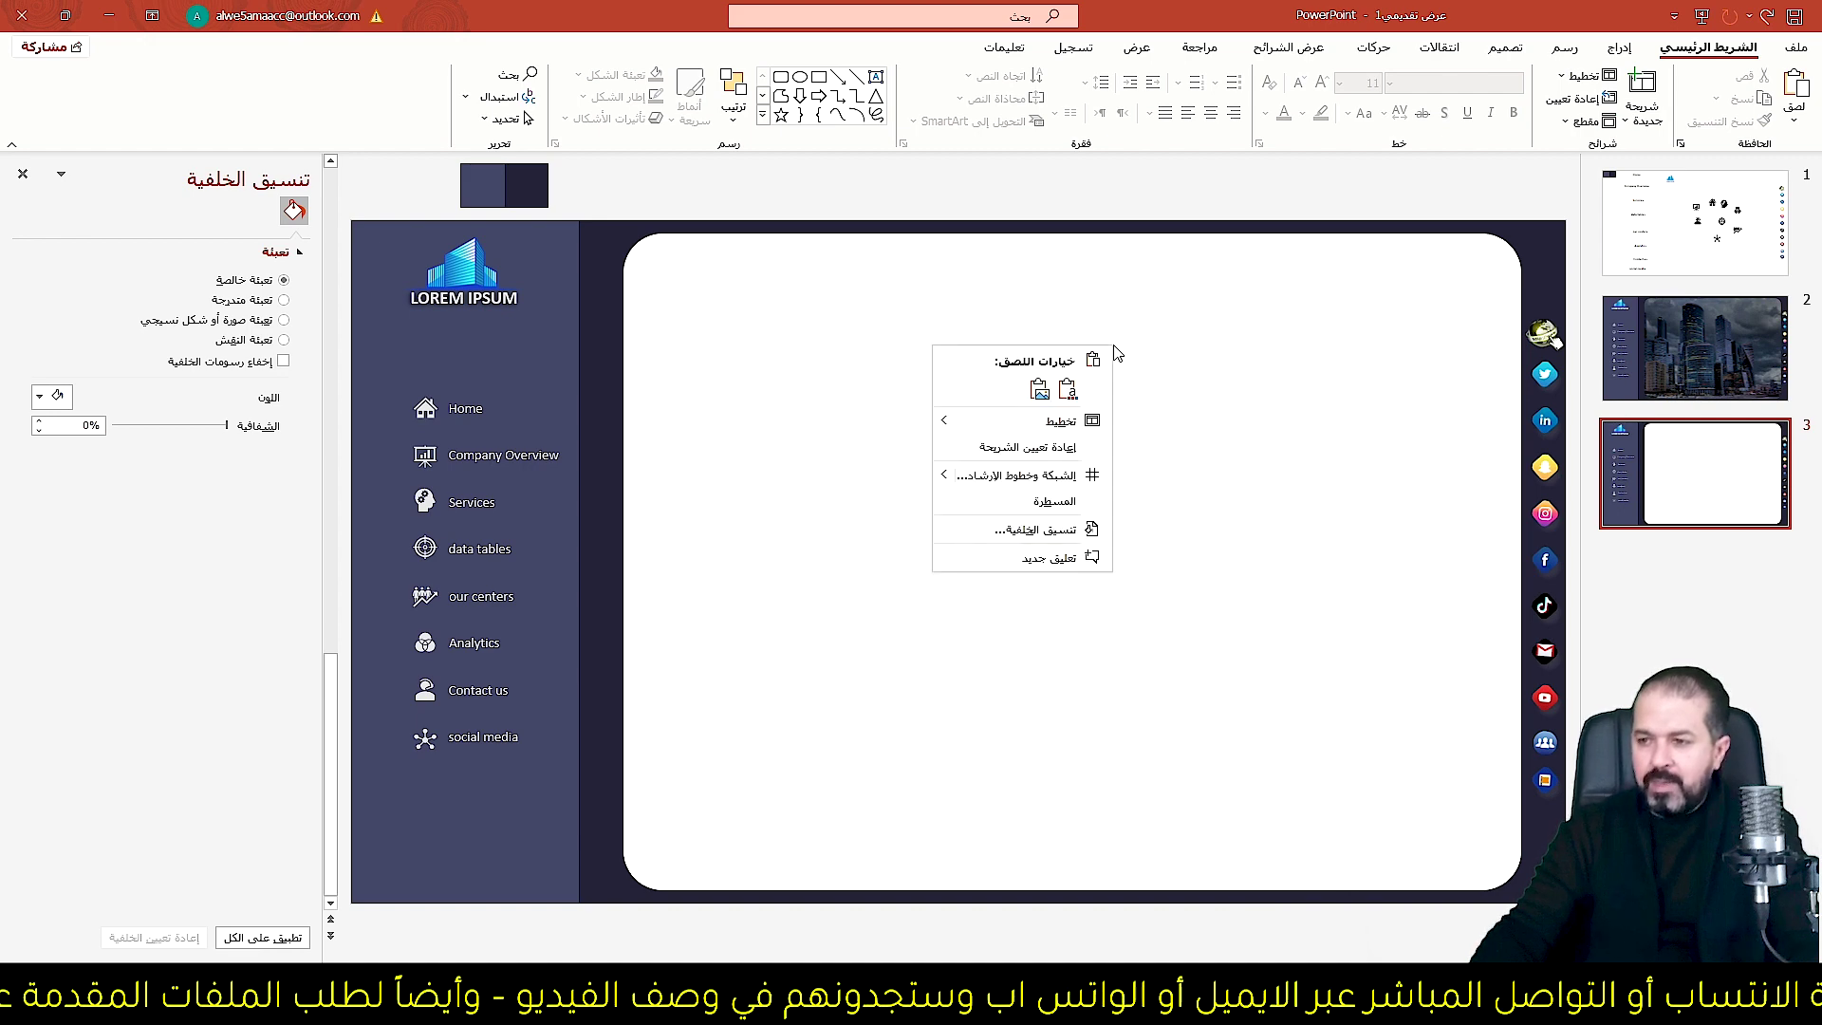
left_click(972, 532)
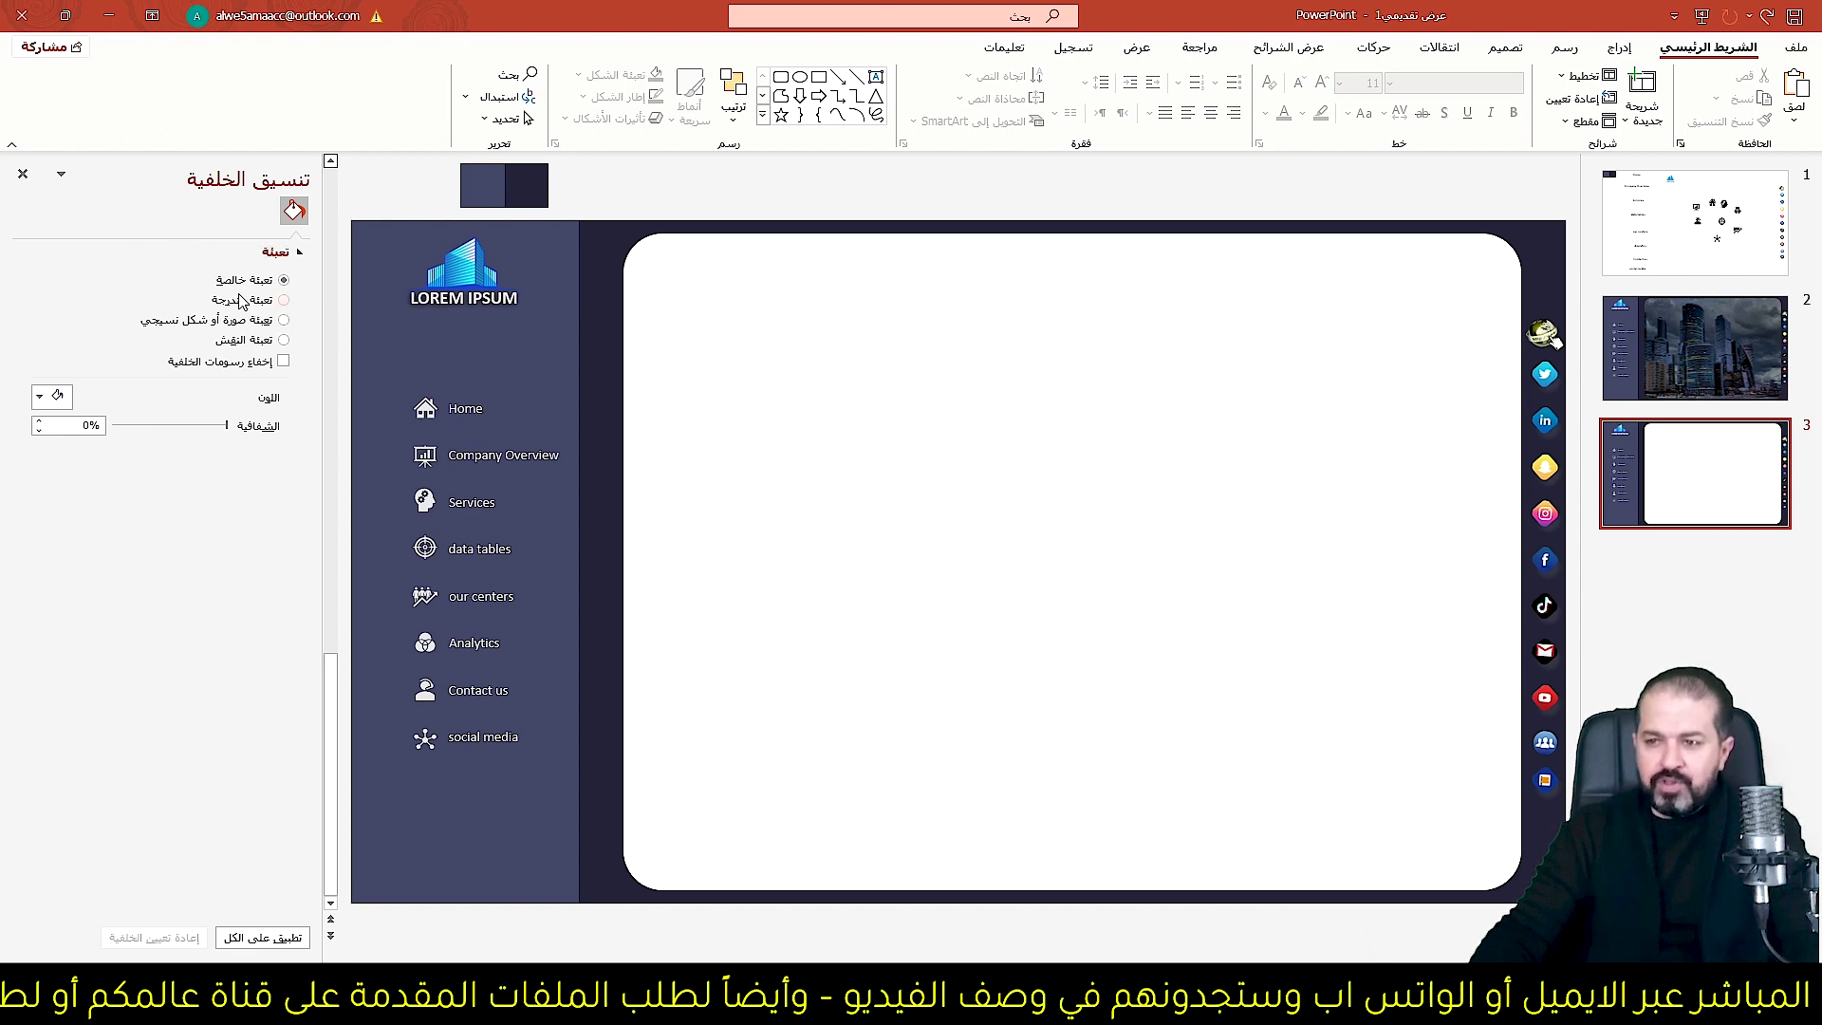
left_click(55, 394)
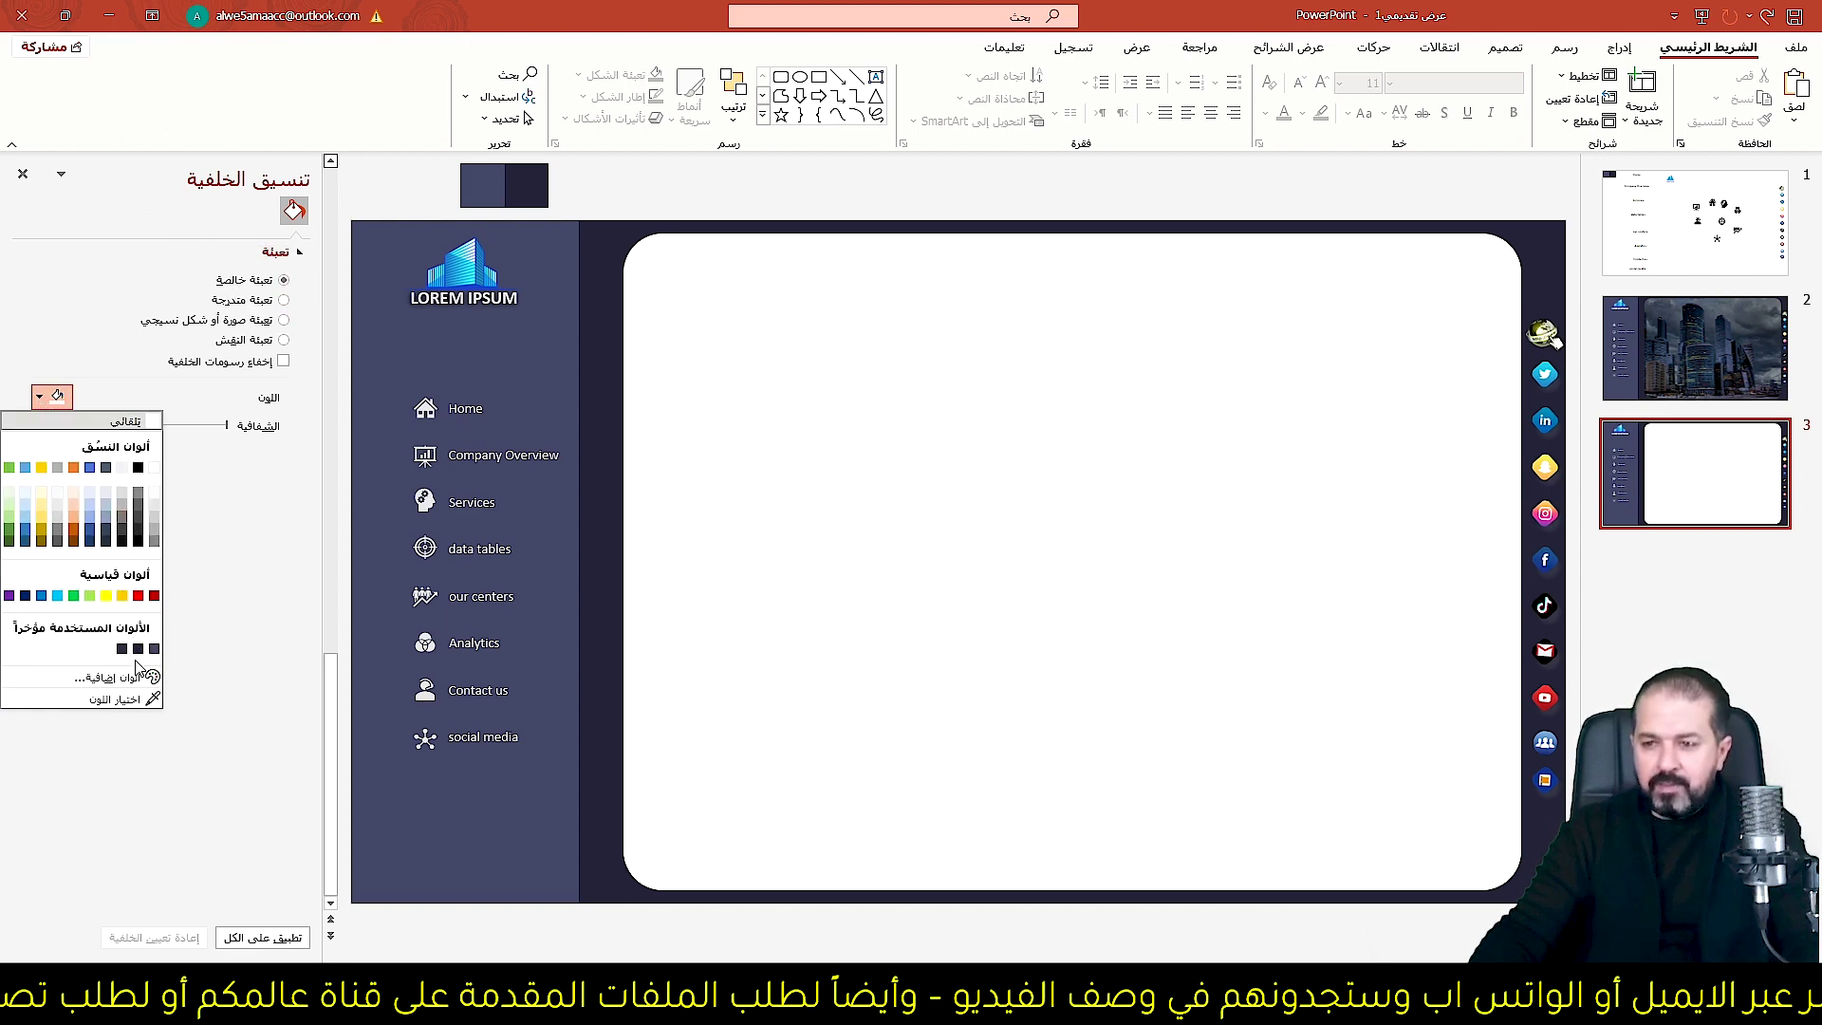
left_click(143, 699)
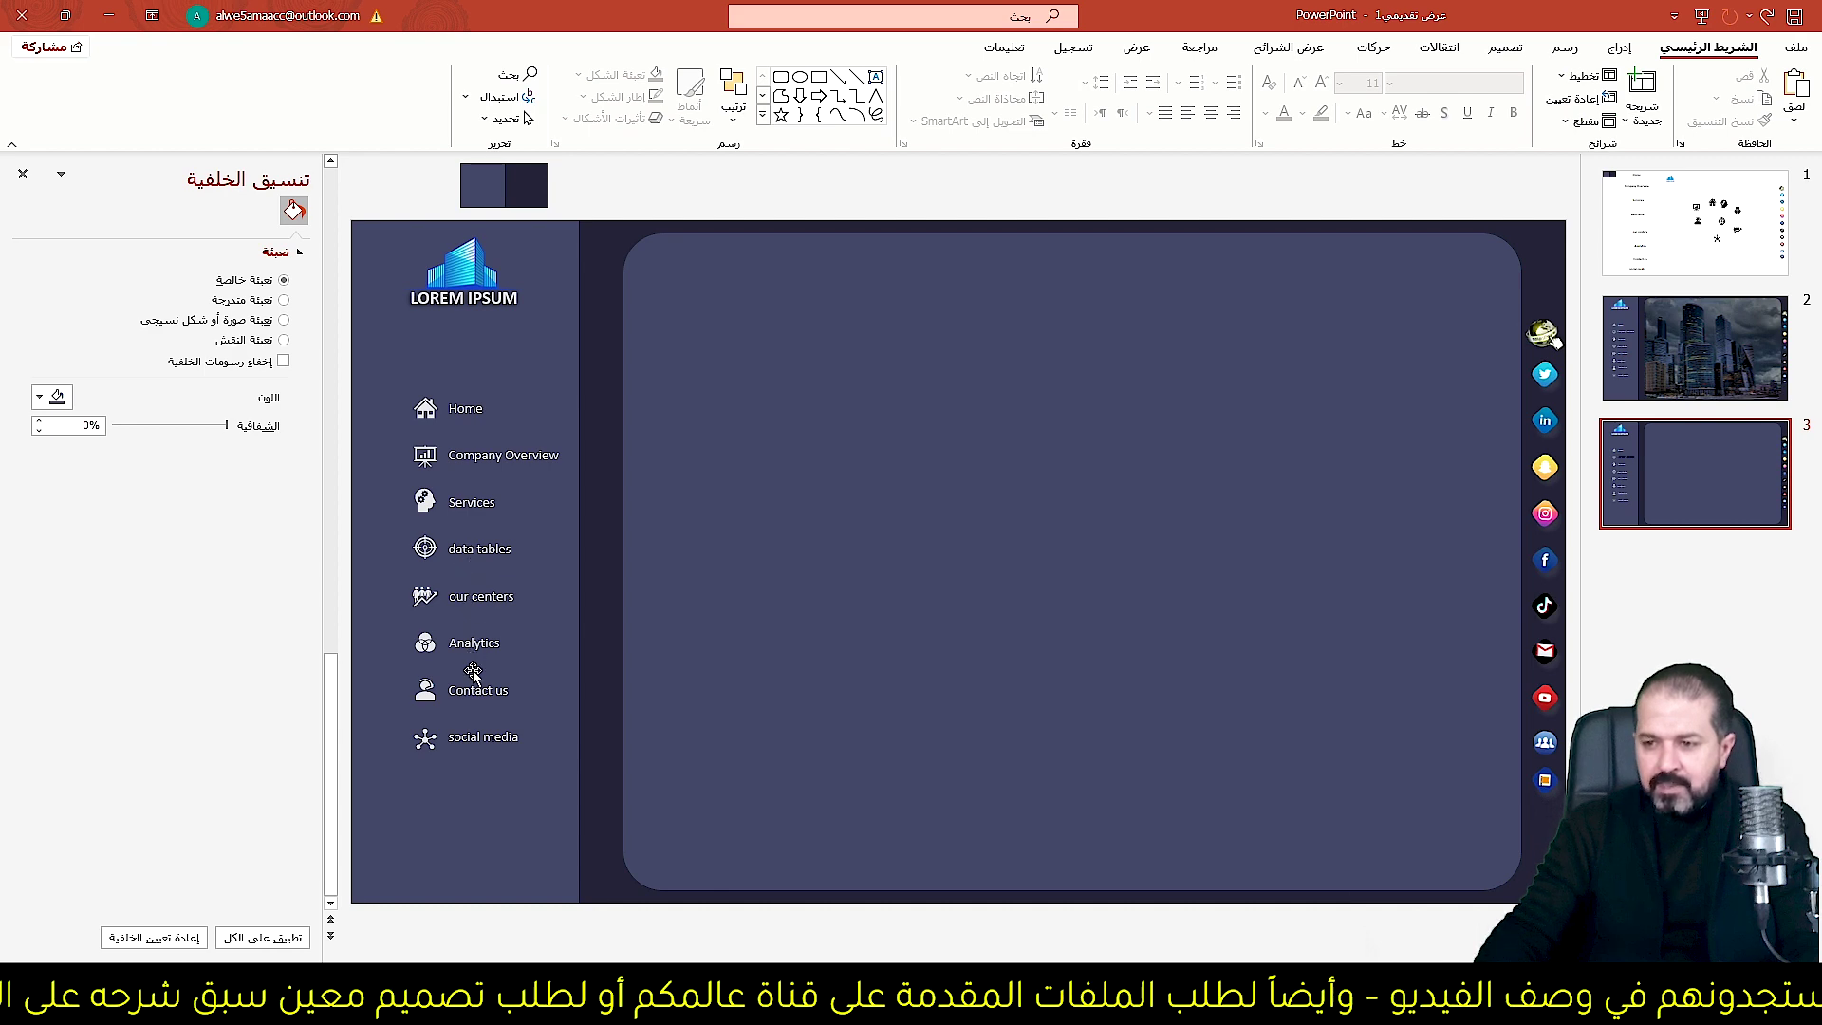
left_click(1664, 332)
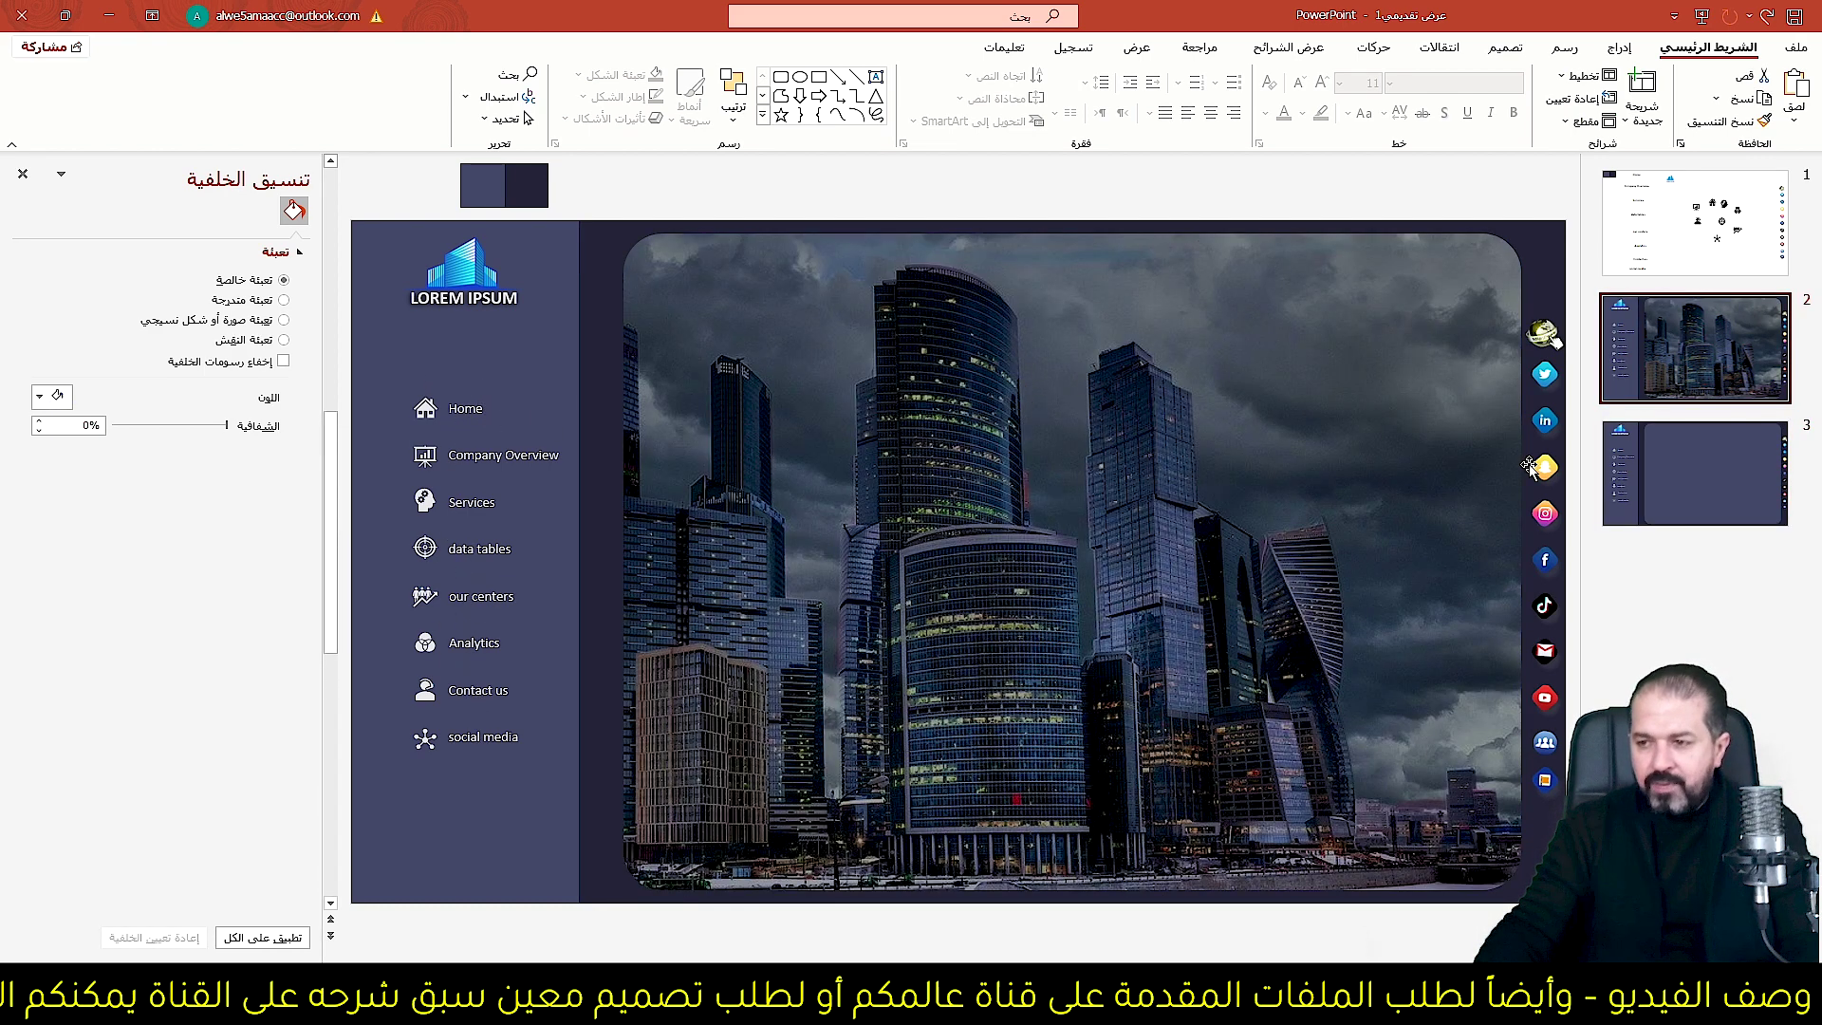
left_click(1683, 490)
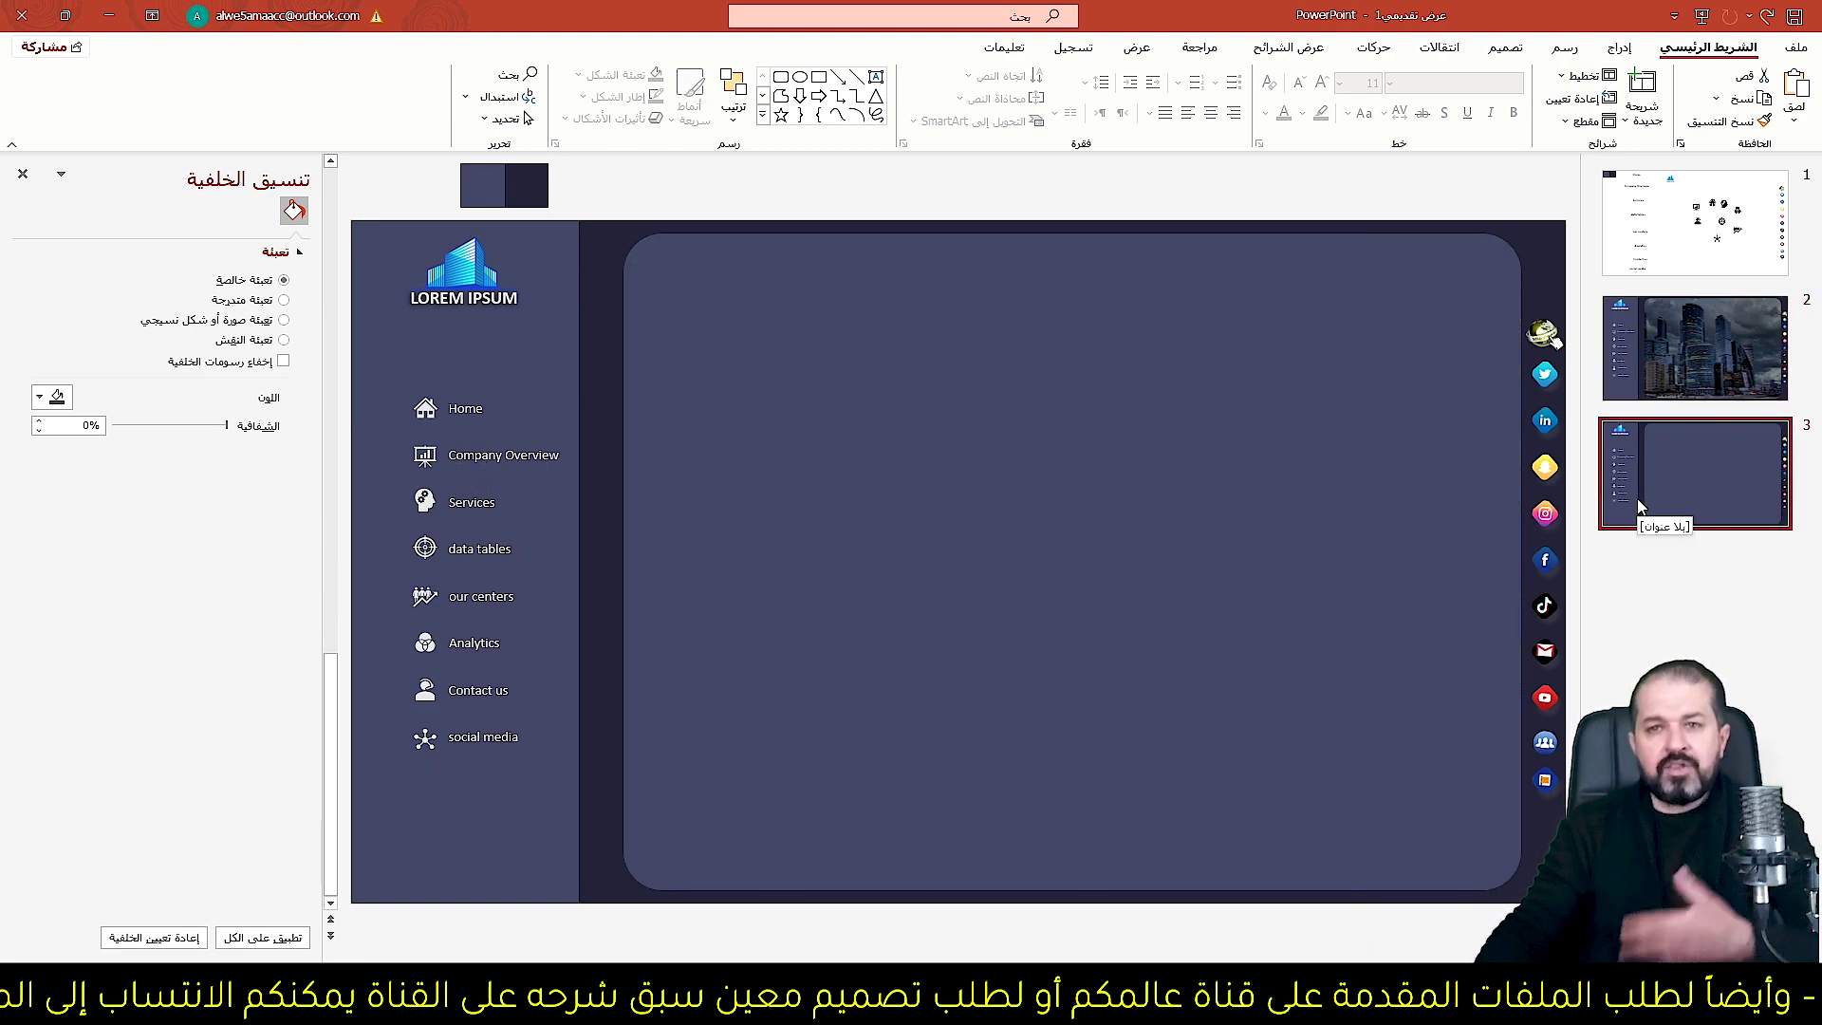
scroll(1724, 471, "down", 3)
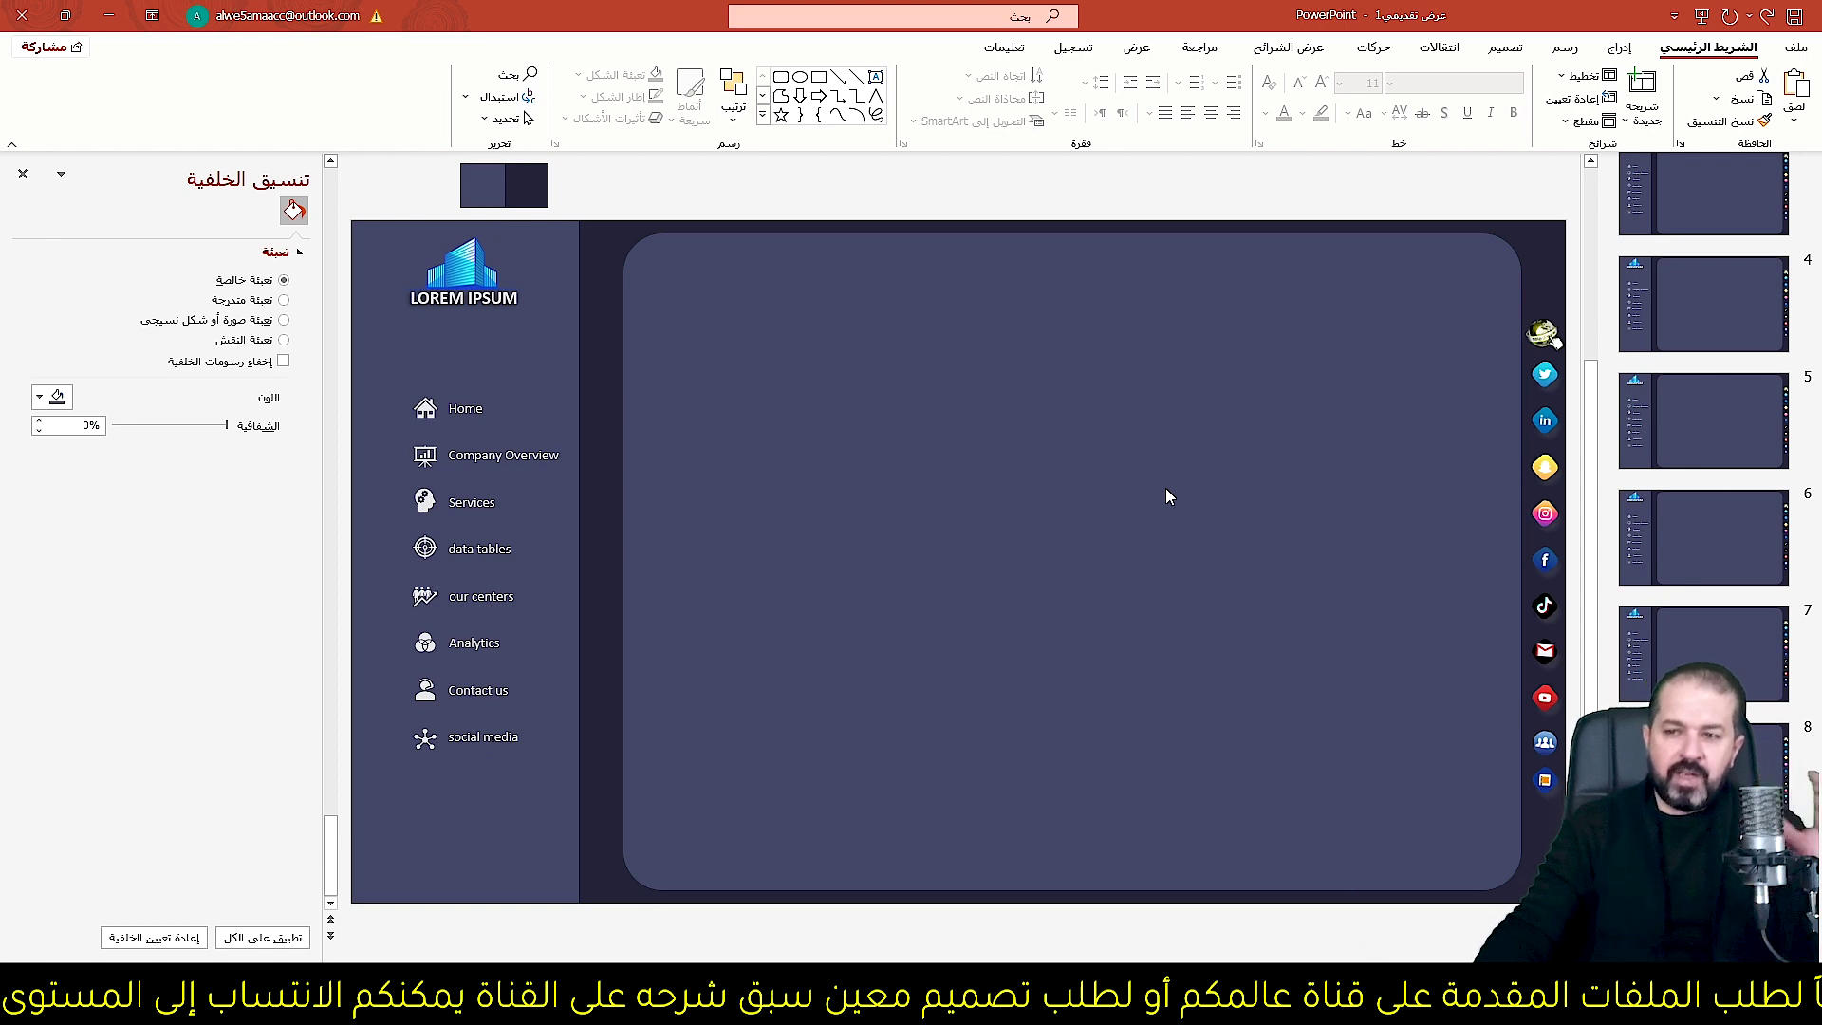
scroll(1706, 323, "up", 2)
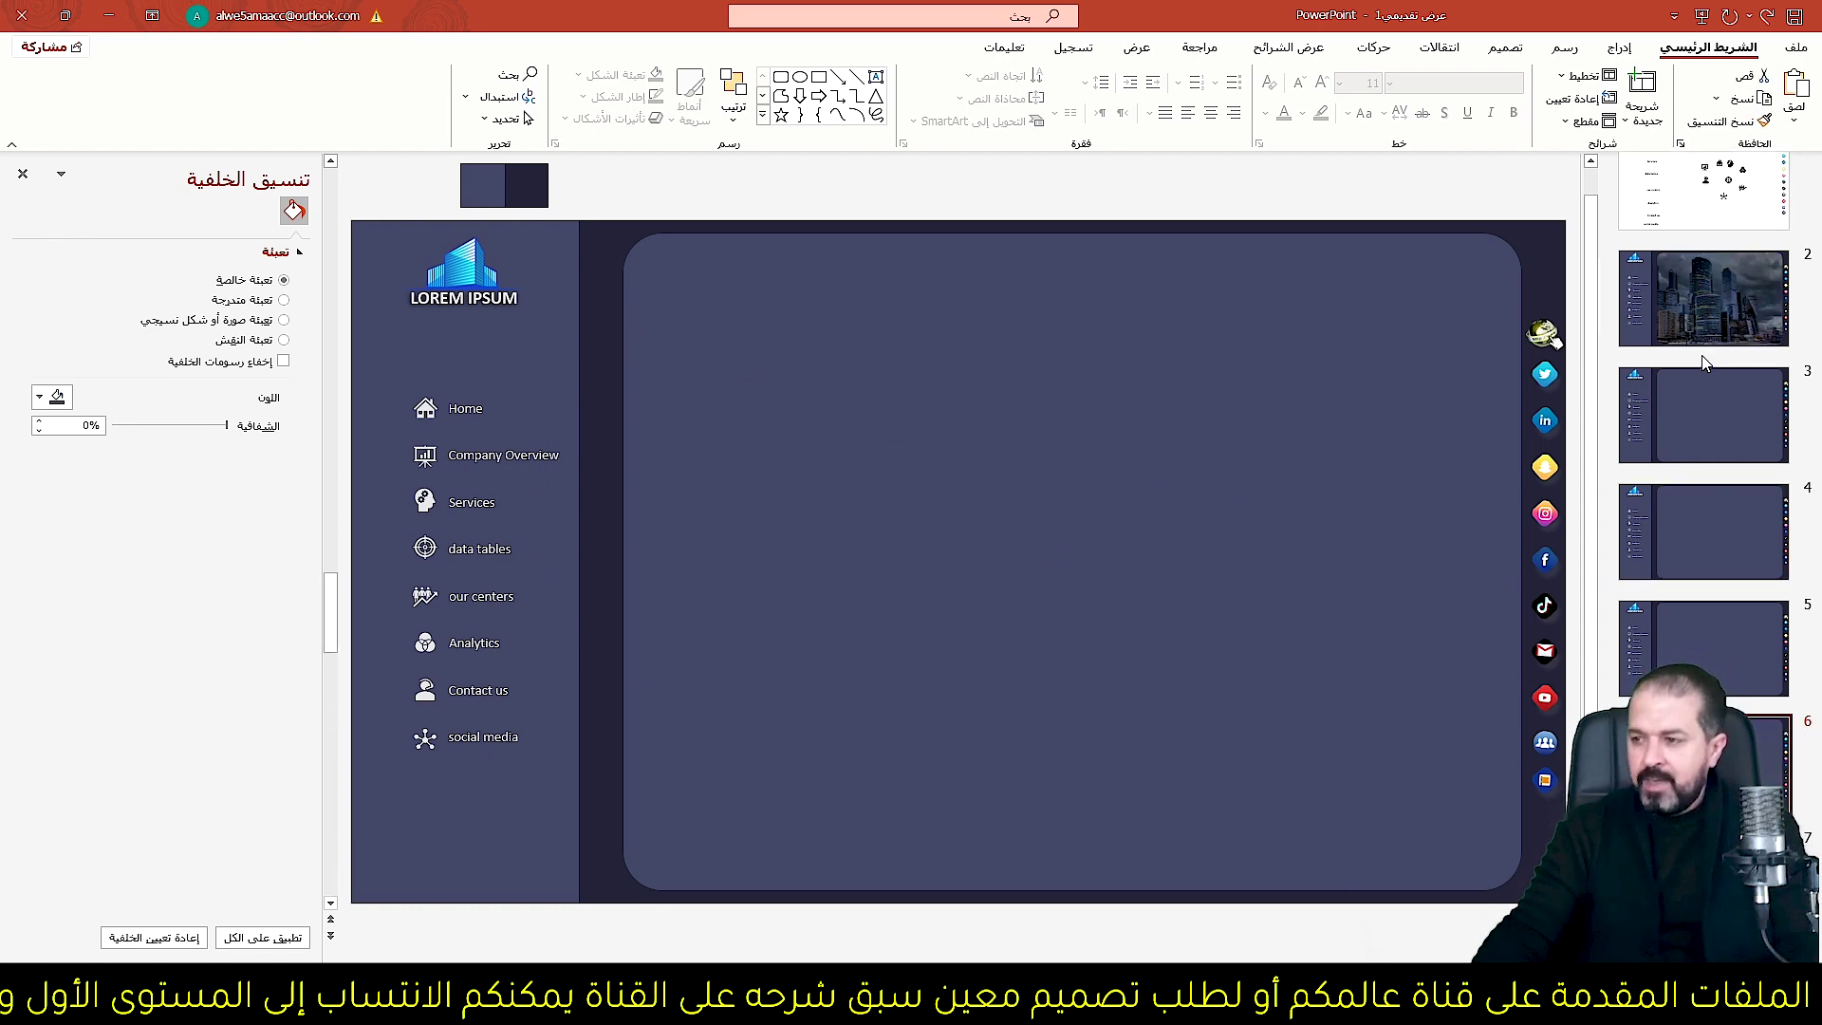
left_click(1705, 323)
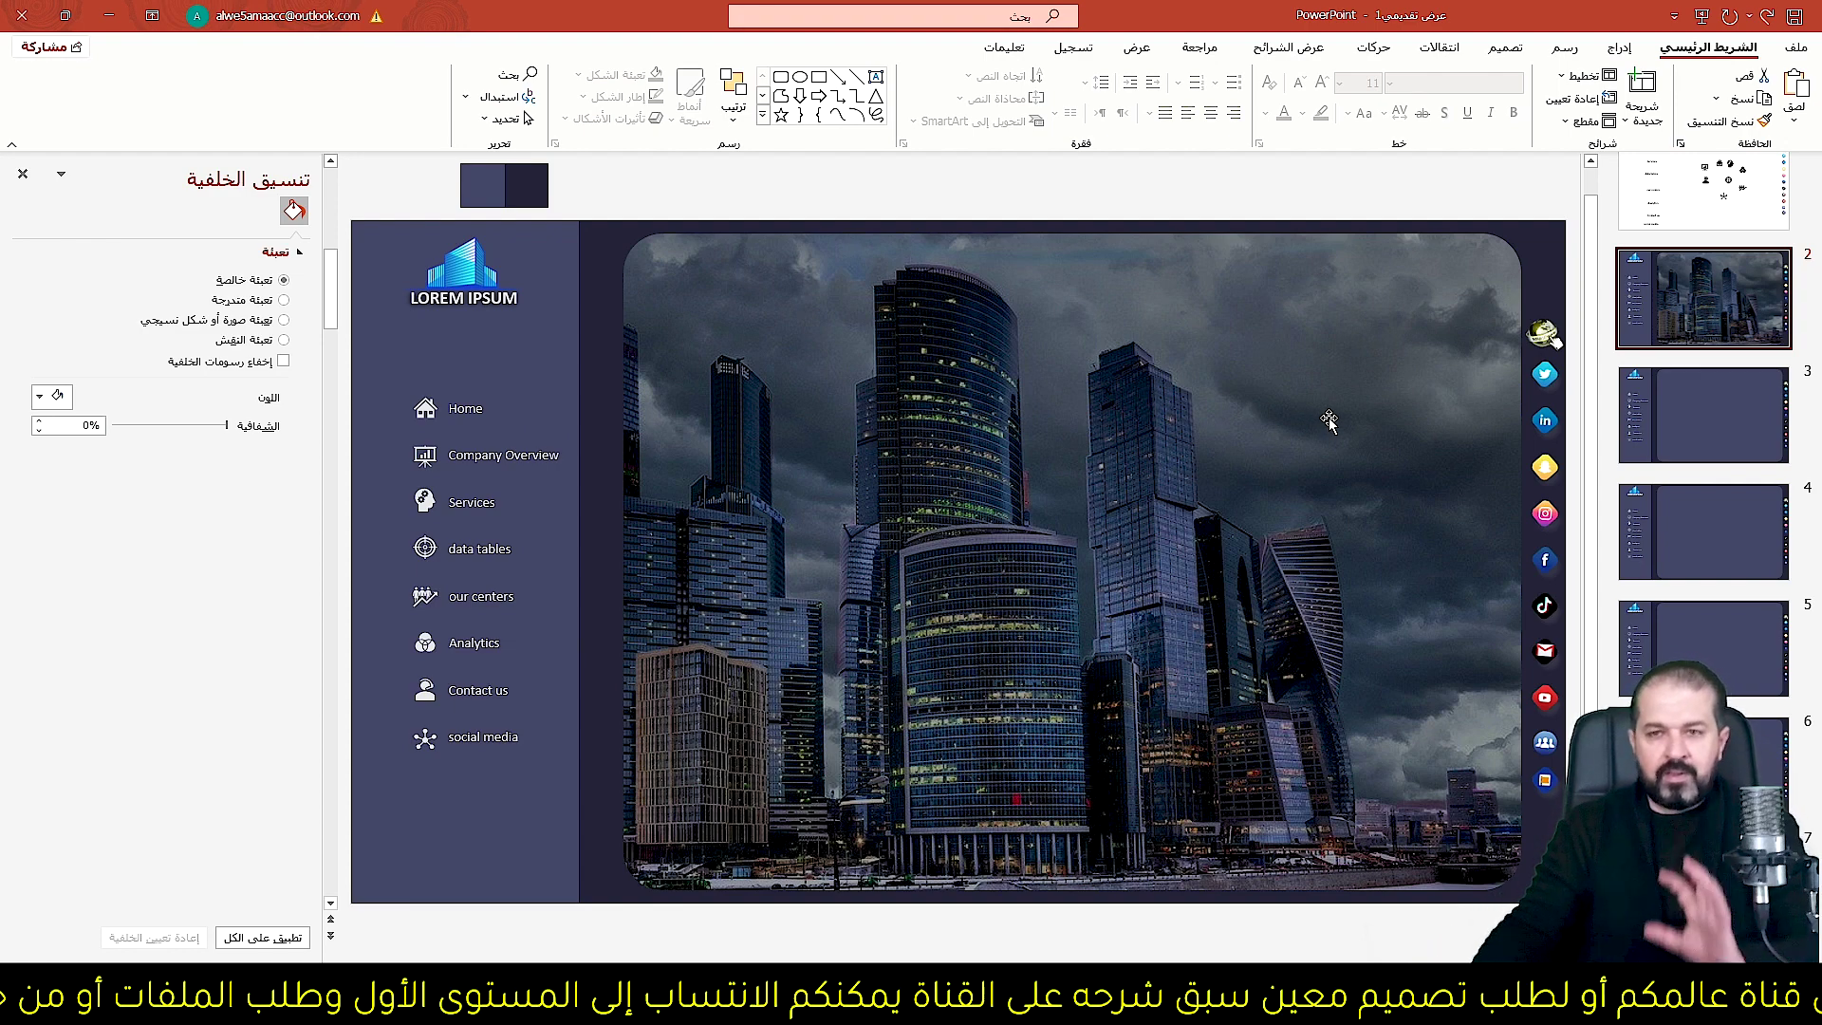
Set up the slide show as Browsed at a kiosk (full screen).
left_click(1307, 54)
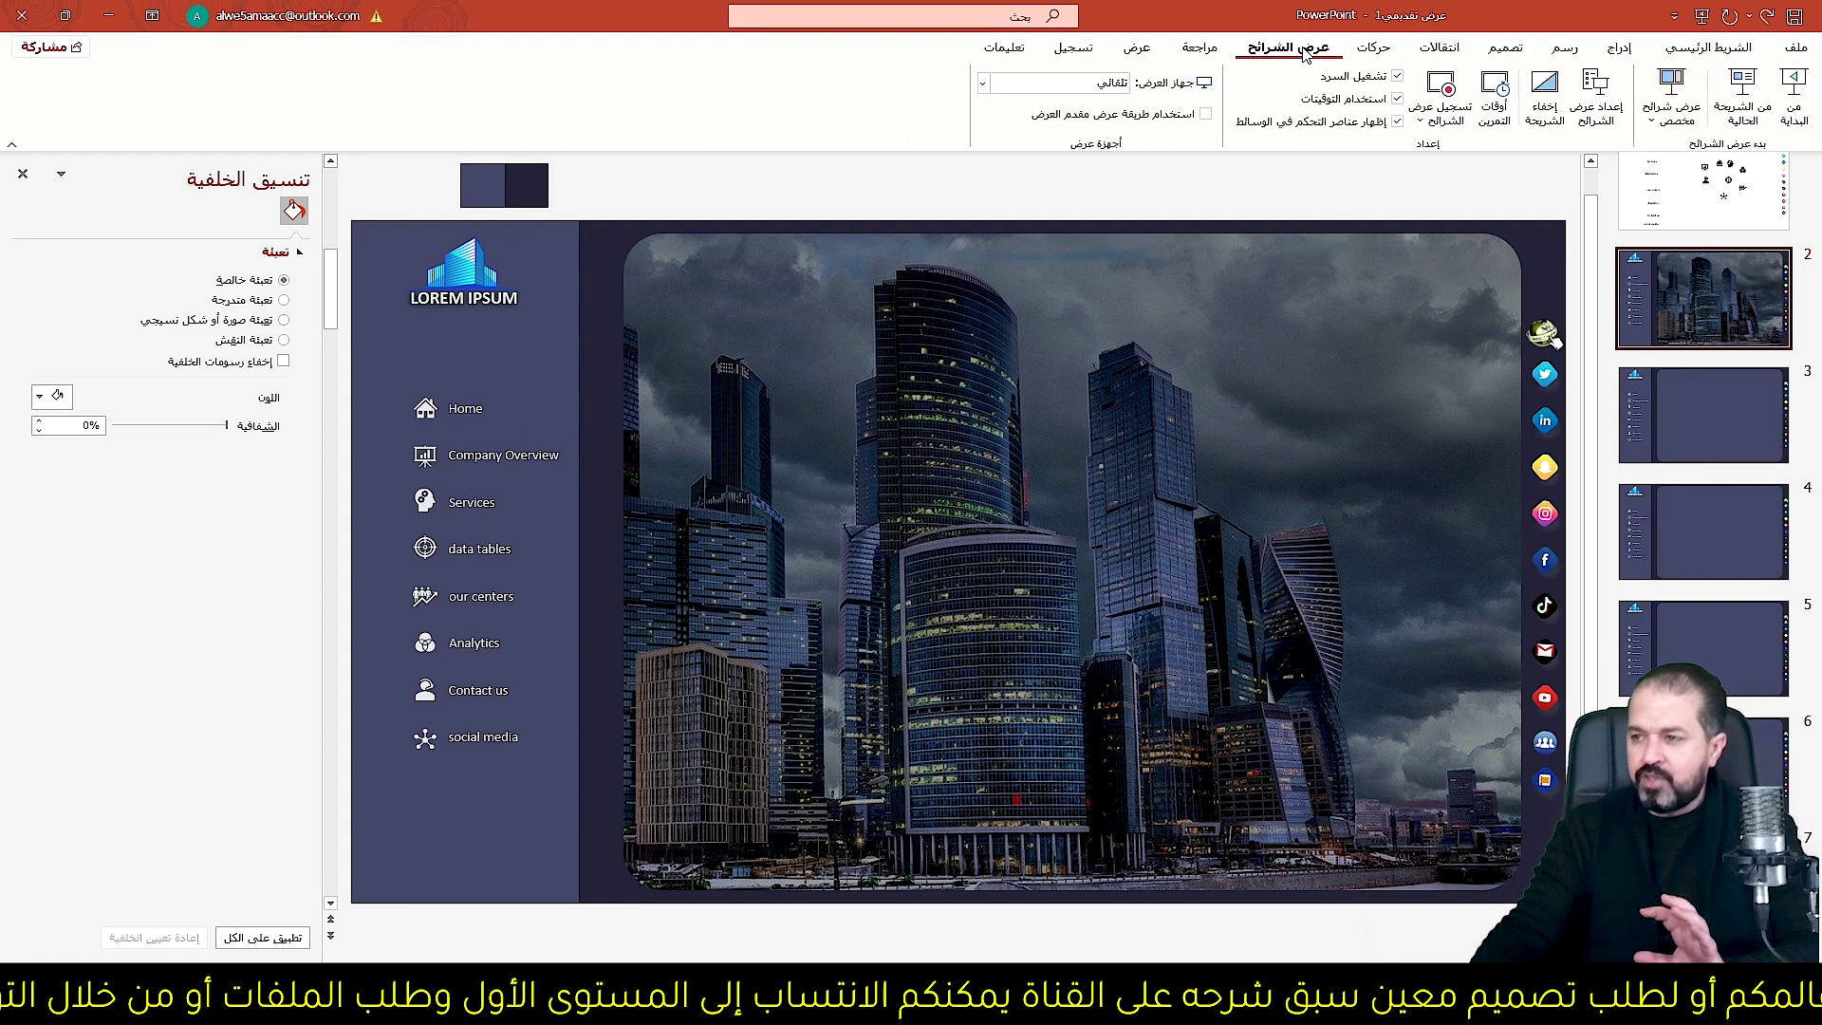
left_click(1596, 94)
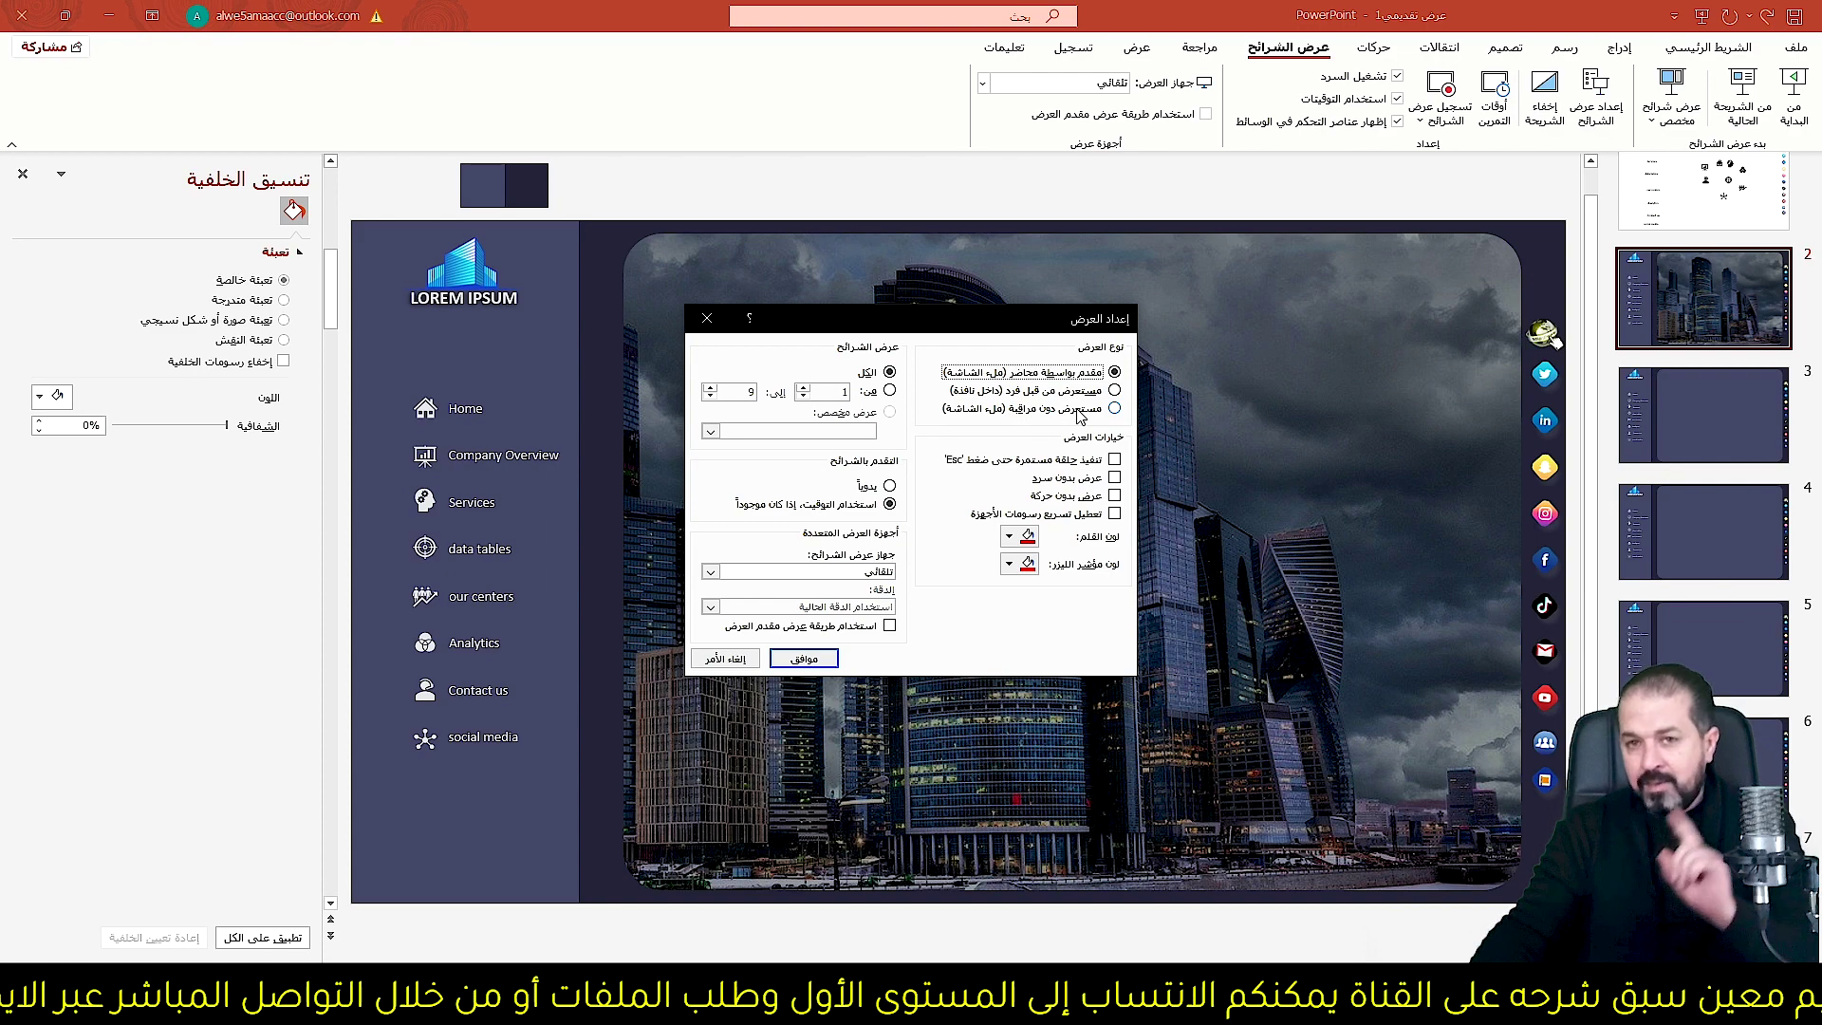
left_click(1098, 410)
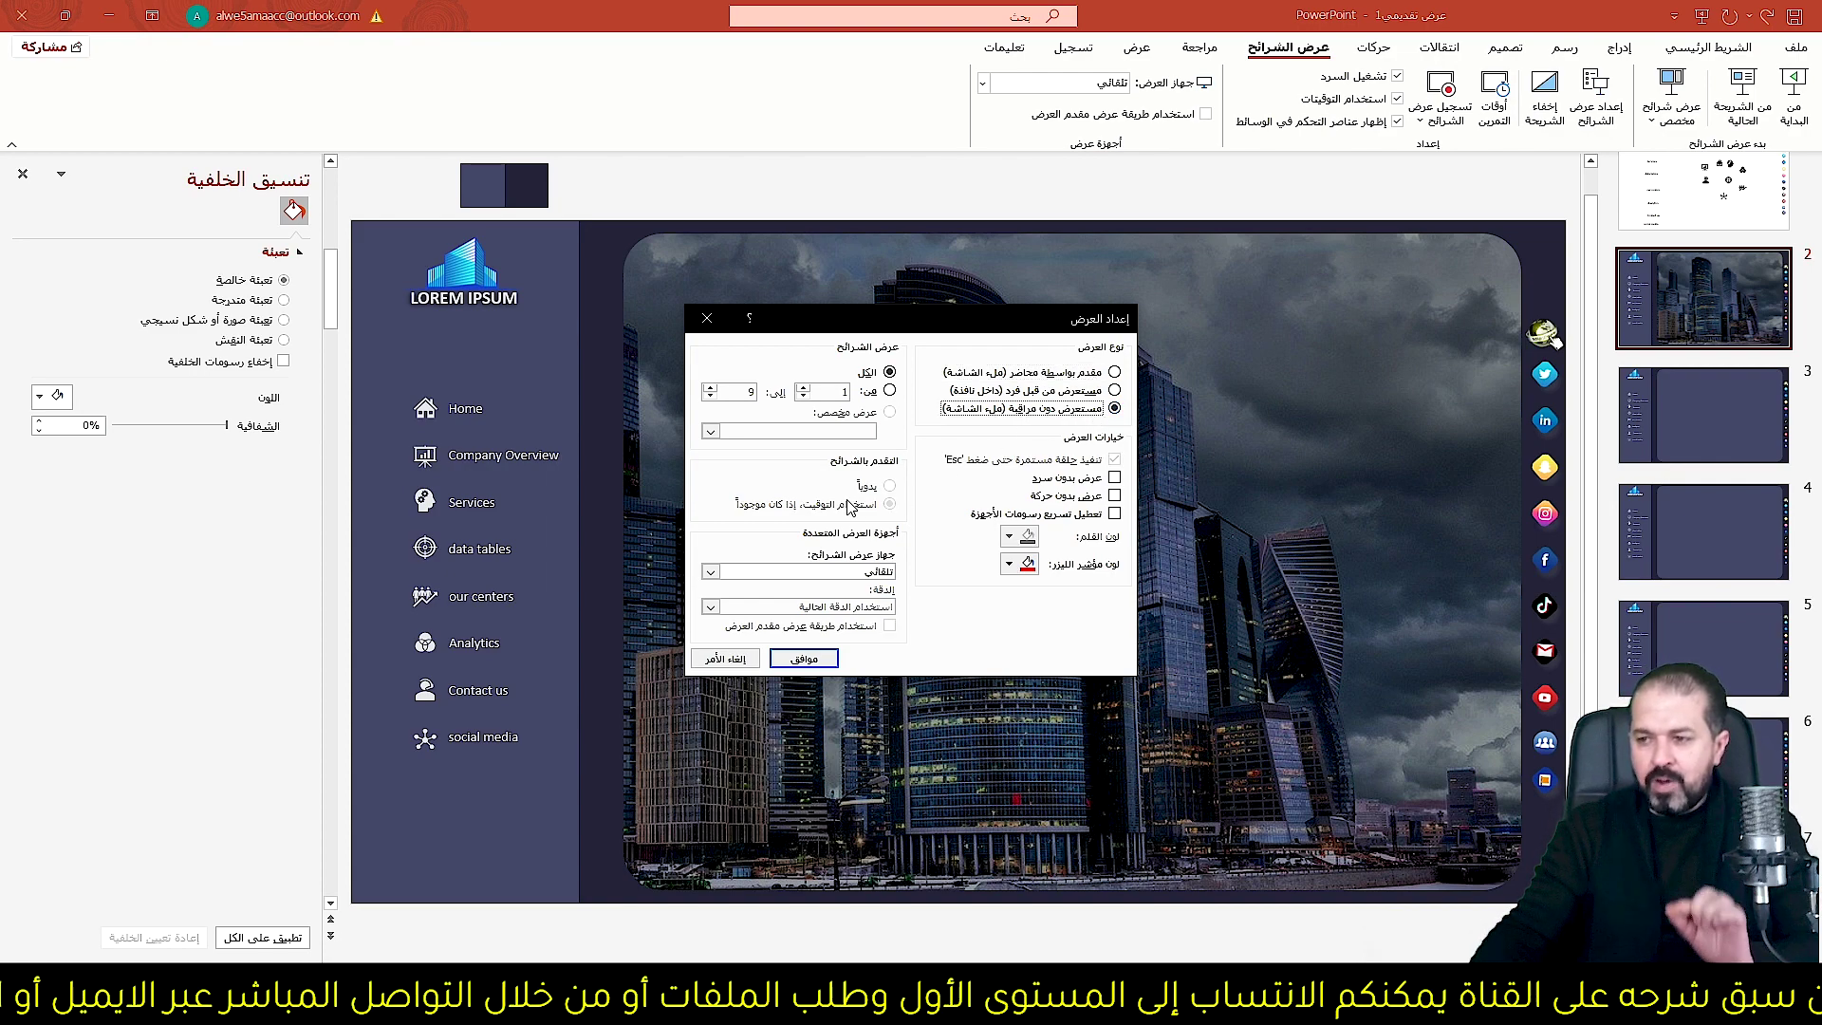
left_click(800, 659)
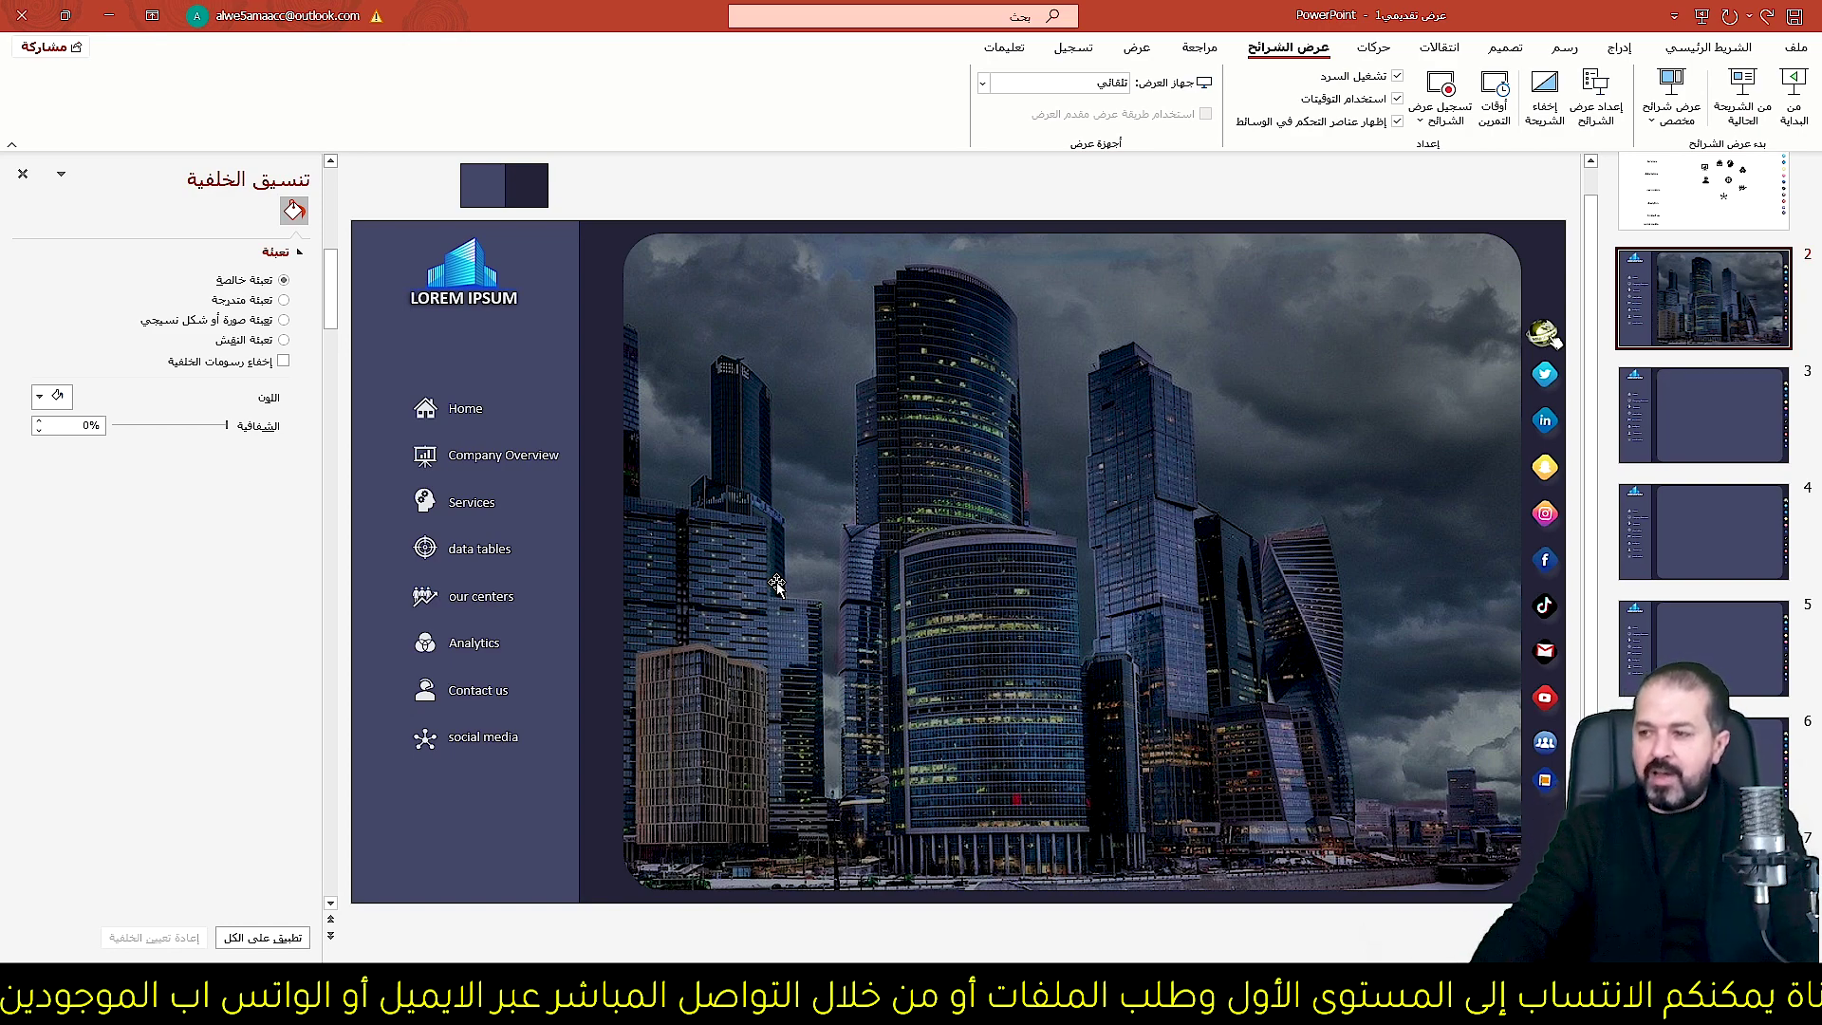
left_click(1643, 312)
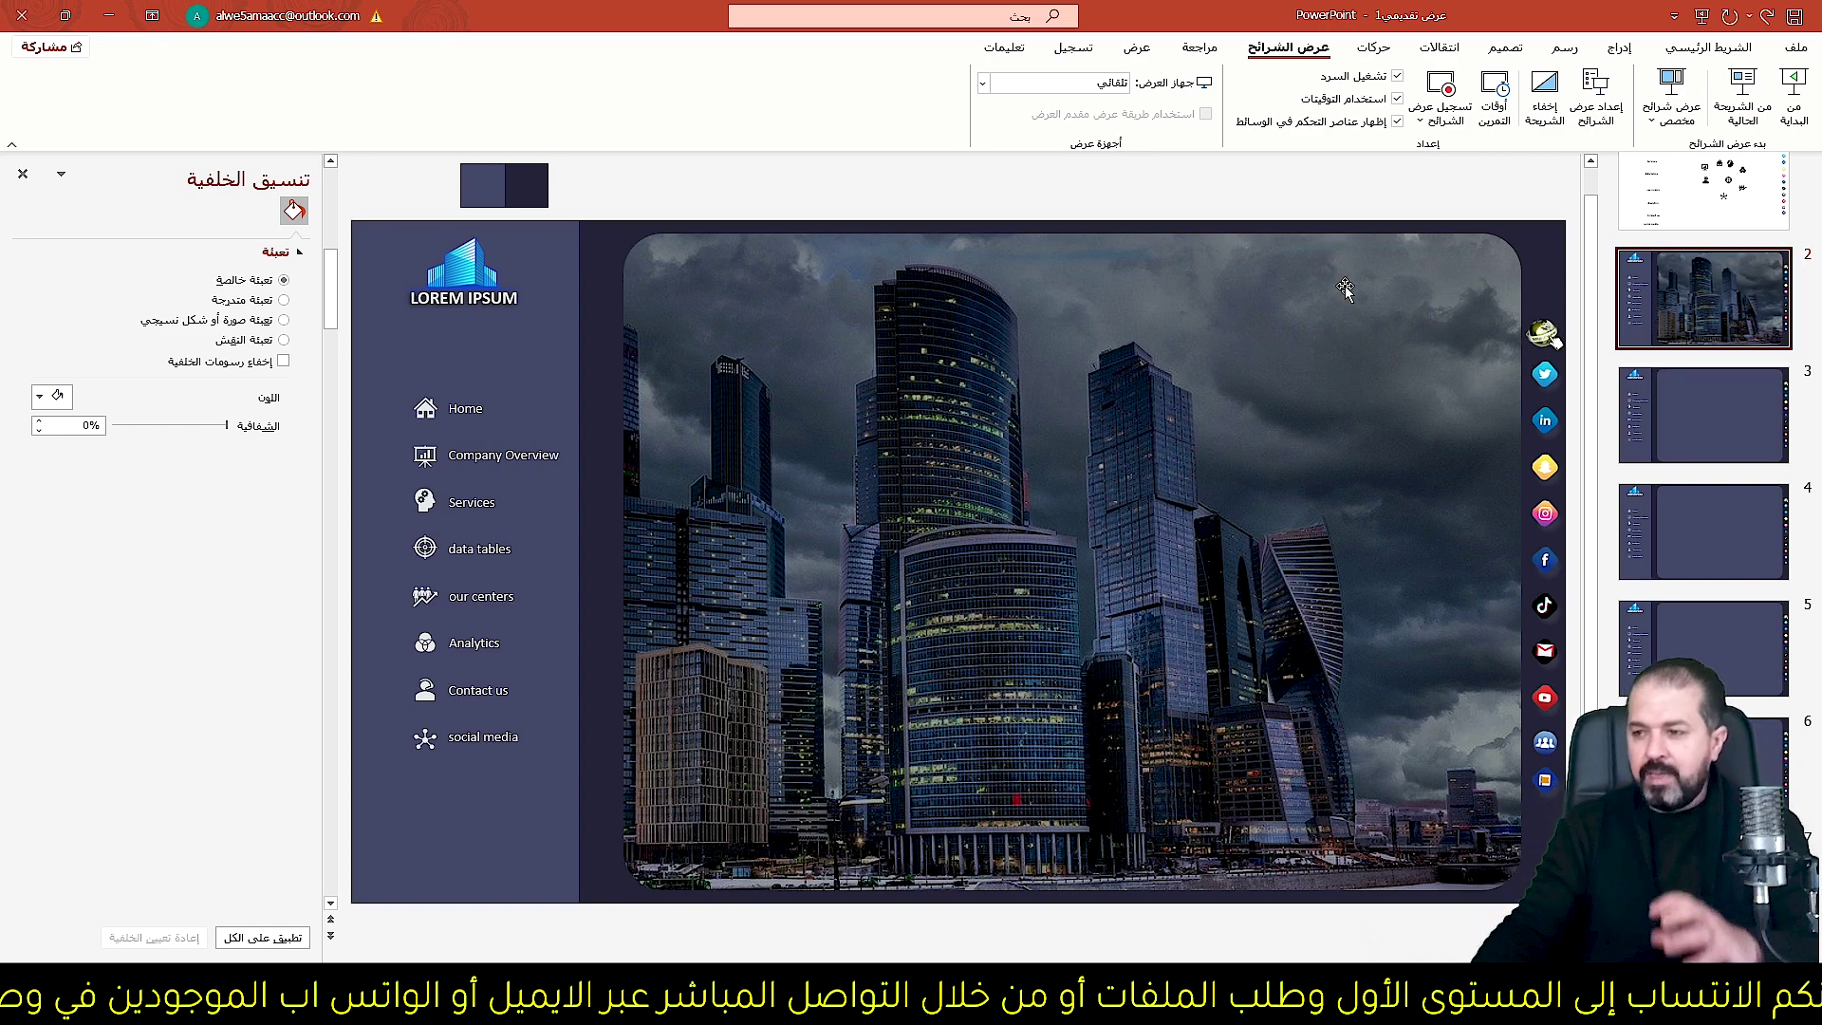
left_click(1709, 46)
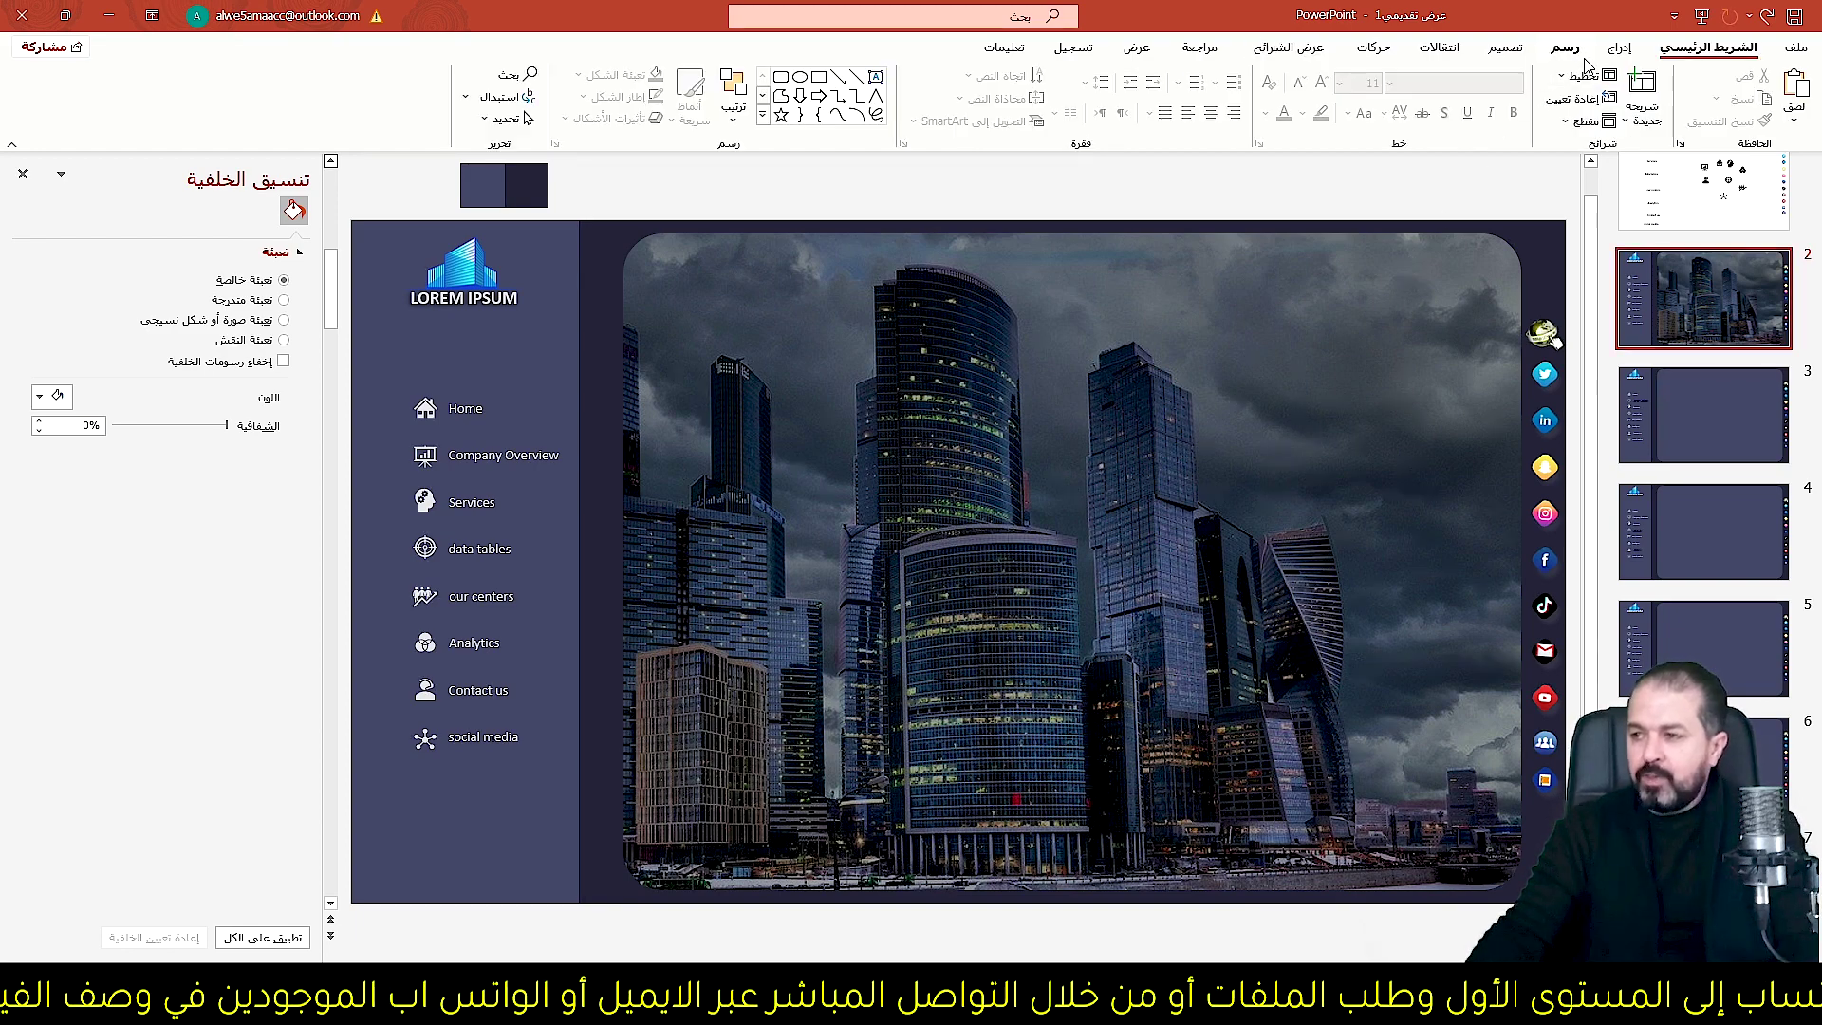
Draw a top-rounded rectangle, round its top into a full arch, and rotate it horizontal.
left_click(1619, 47)
left_click(1511, 95)
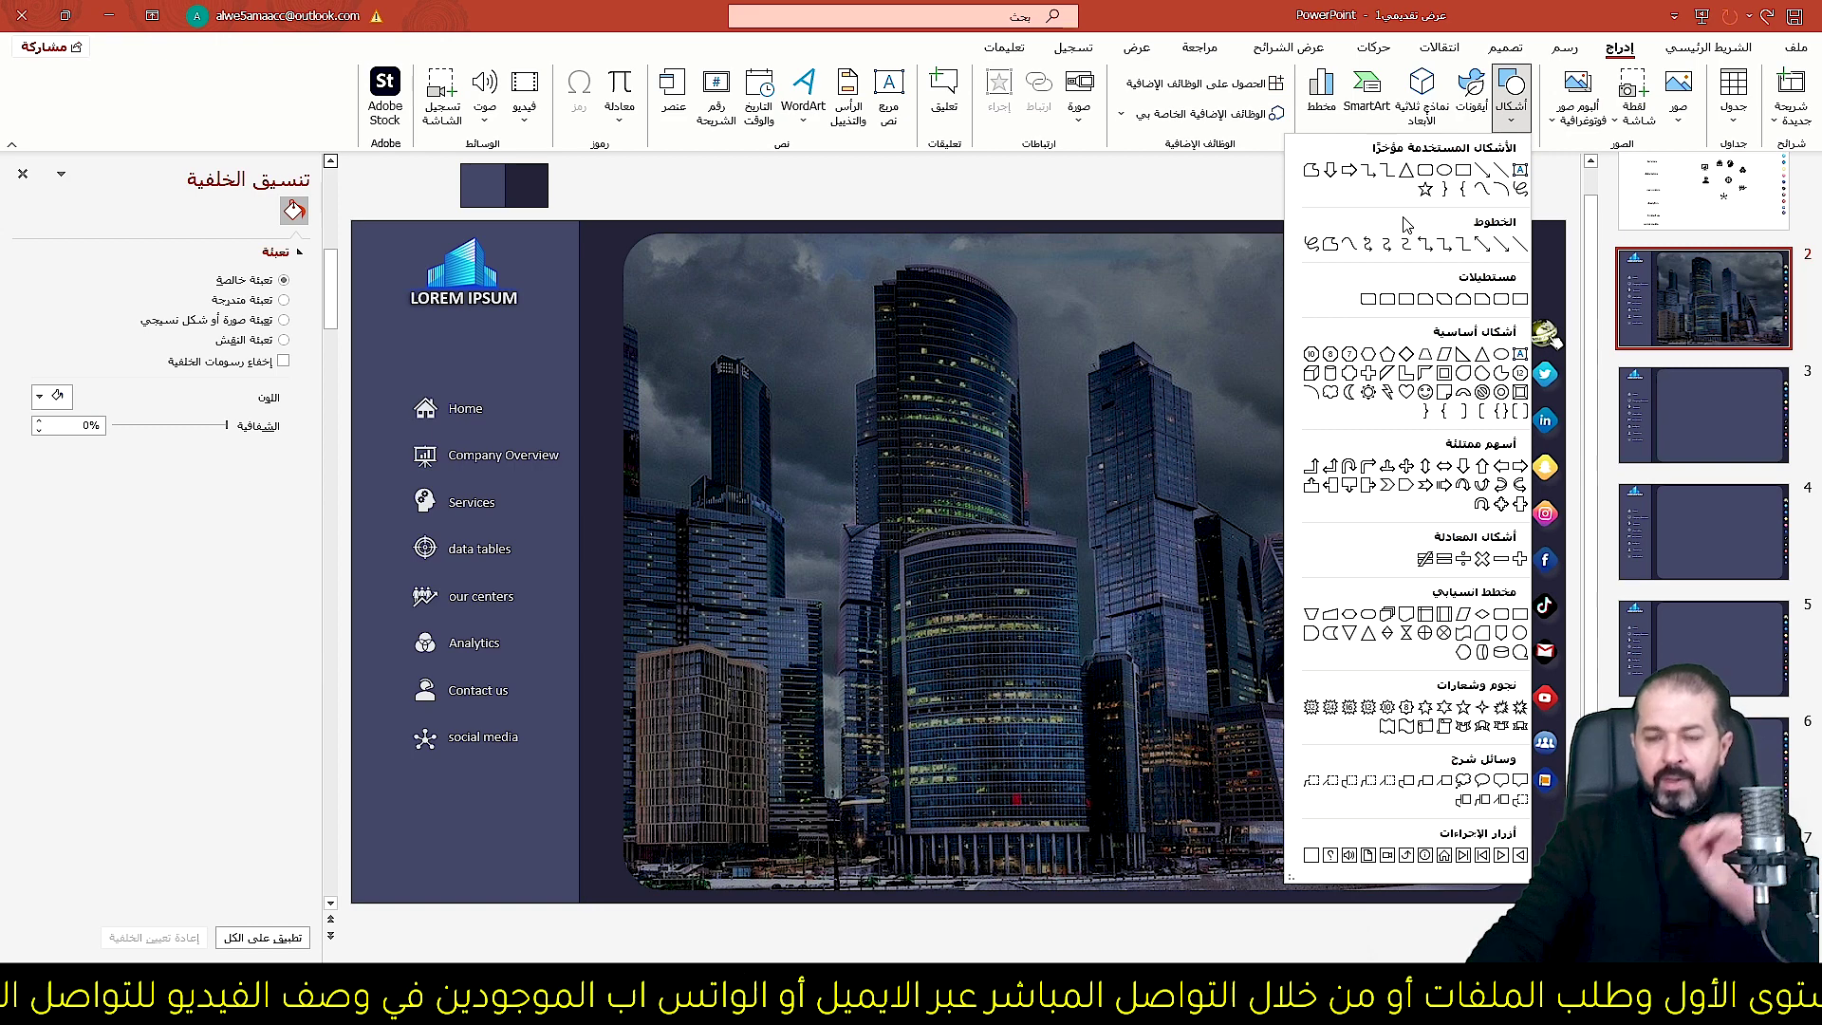
left_click(1386, 301)
left_click_drag(740, 313, 854, 541)
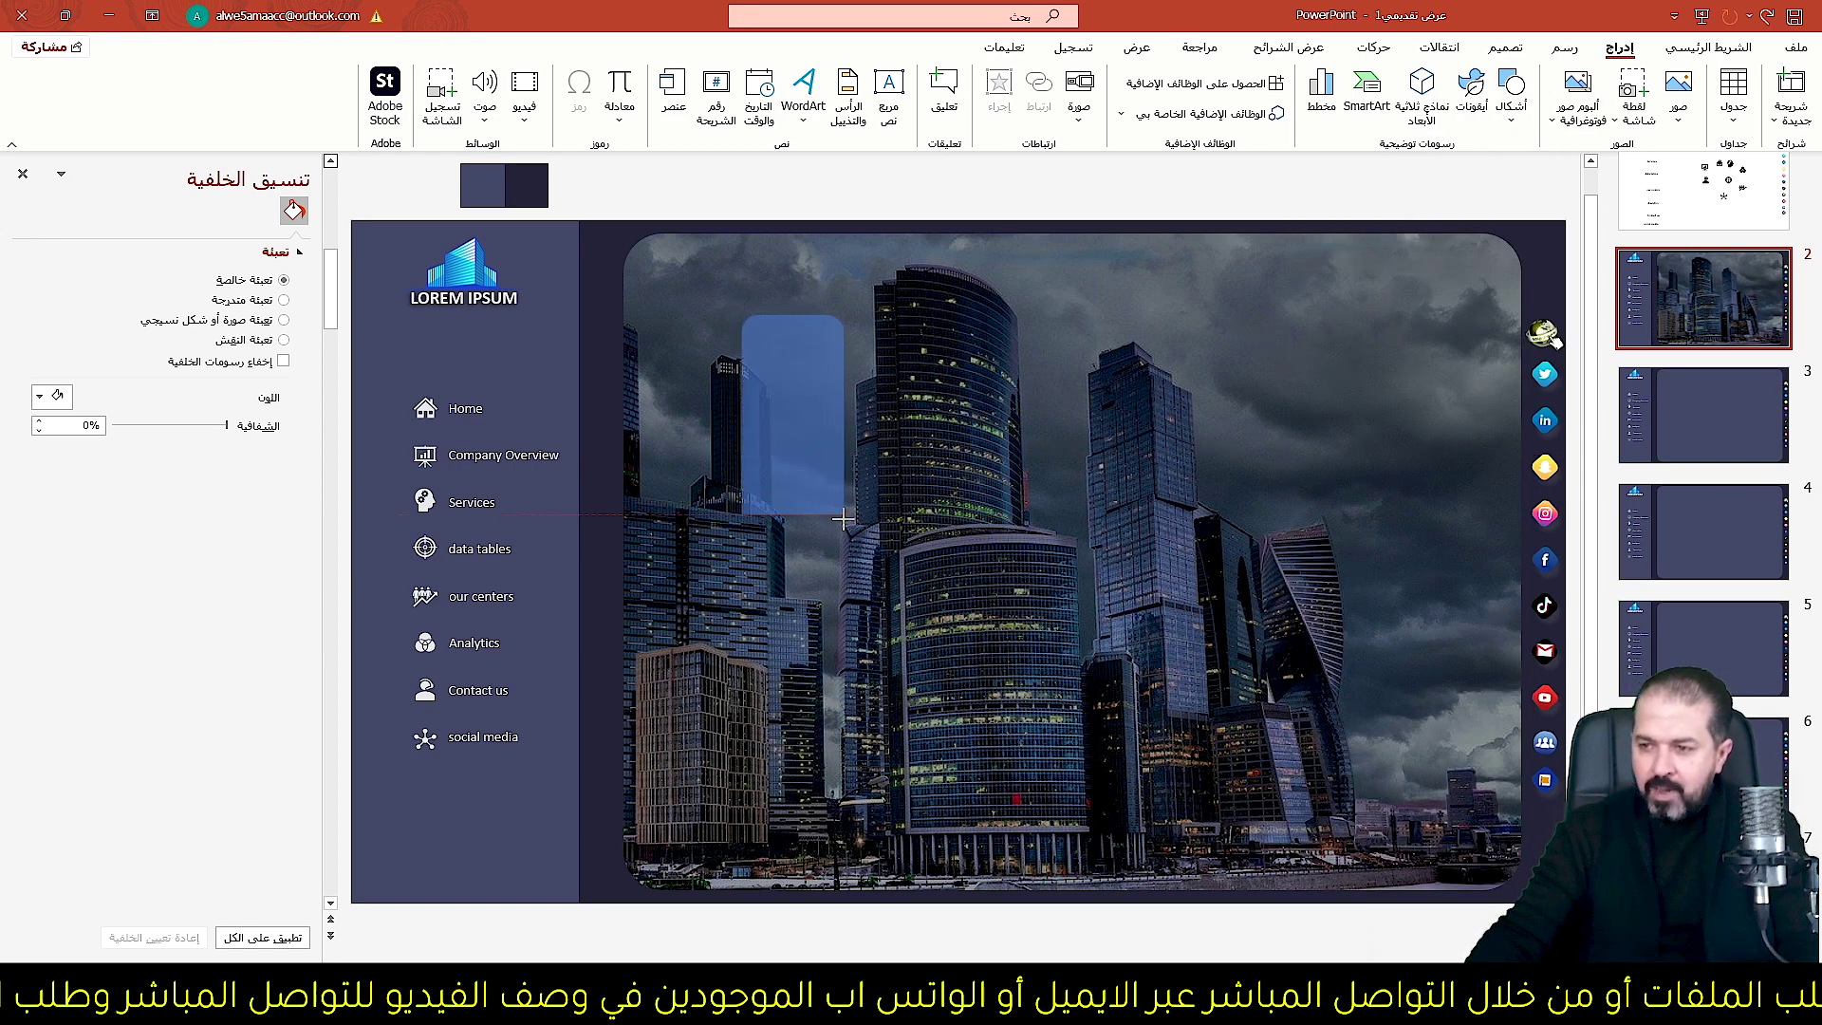
mouse_move(835, 314)
left_mouse_down()
mouse_move(763, 281)
mouse_move(799, 314)
left_mouse_up()
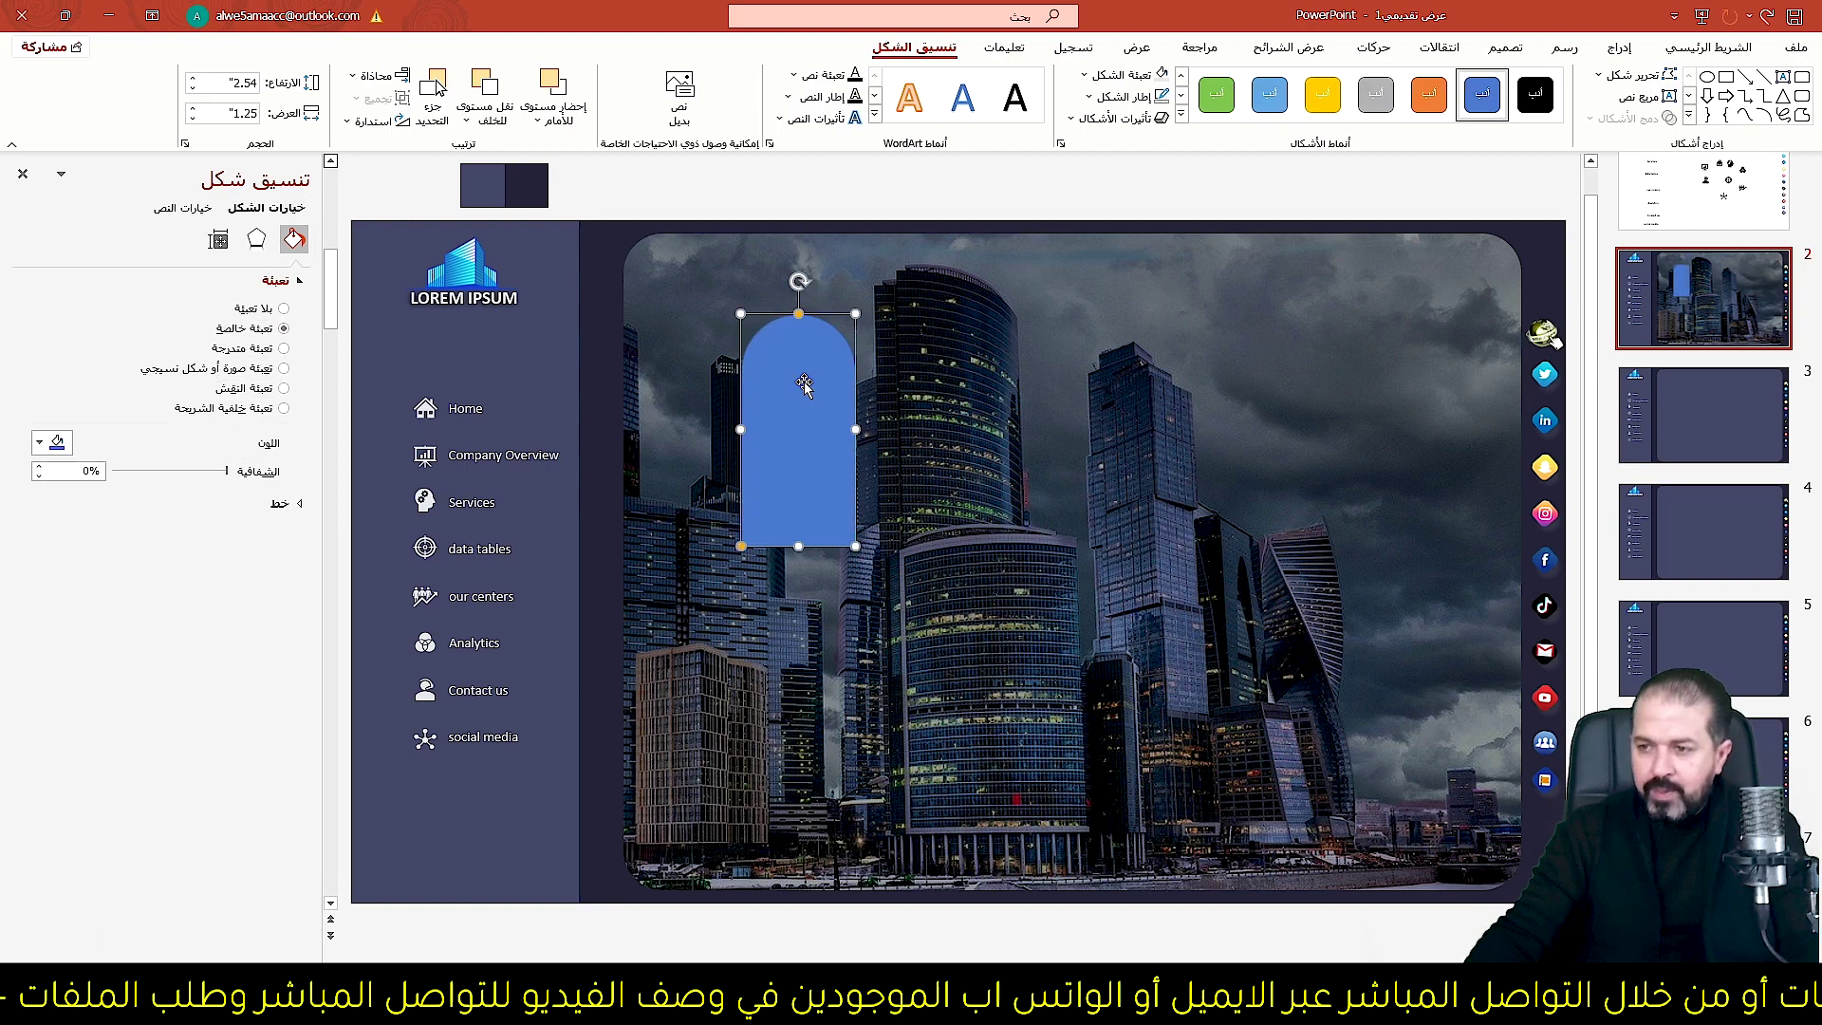
left_click(366, 121)
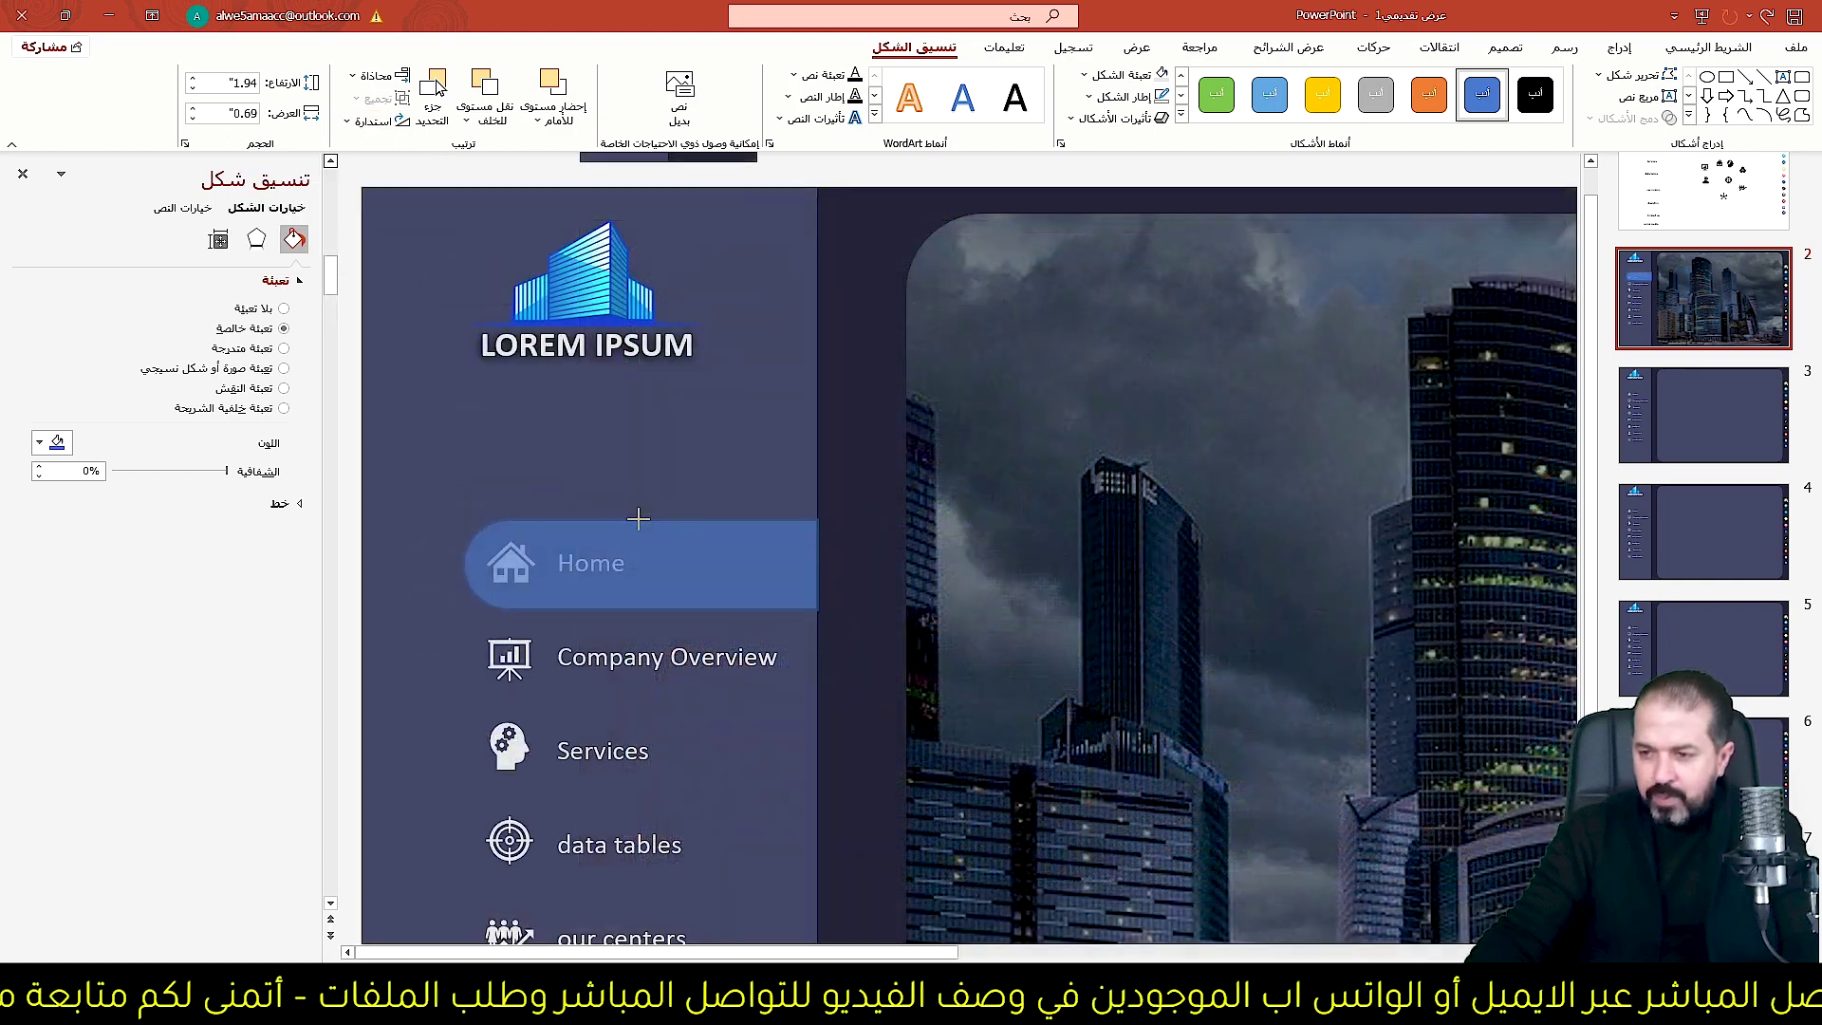
Stretch the tab behind Home with no outline, 40% transparency and a shadow preset.
left_click(638, 520)
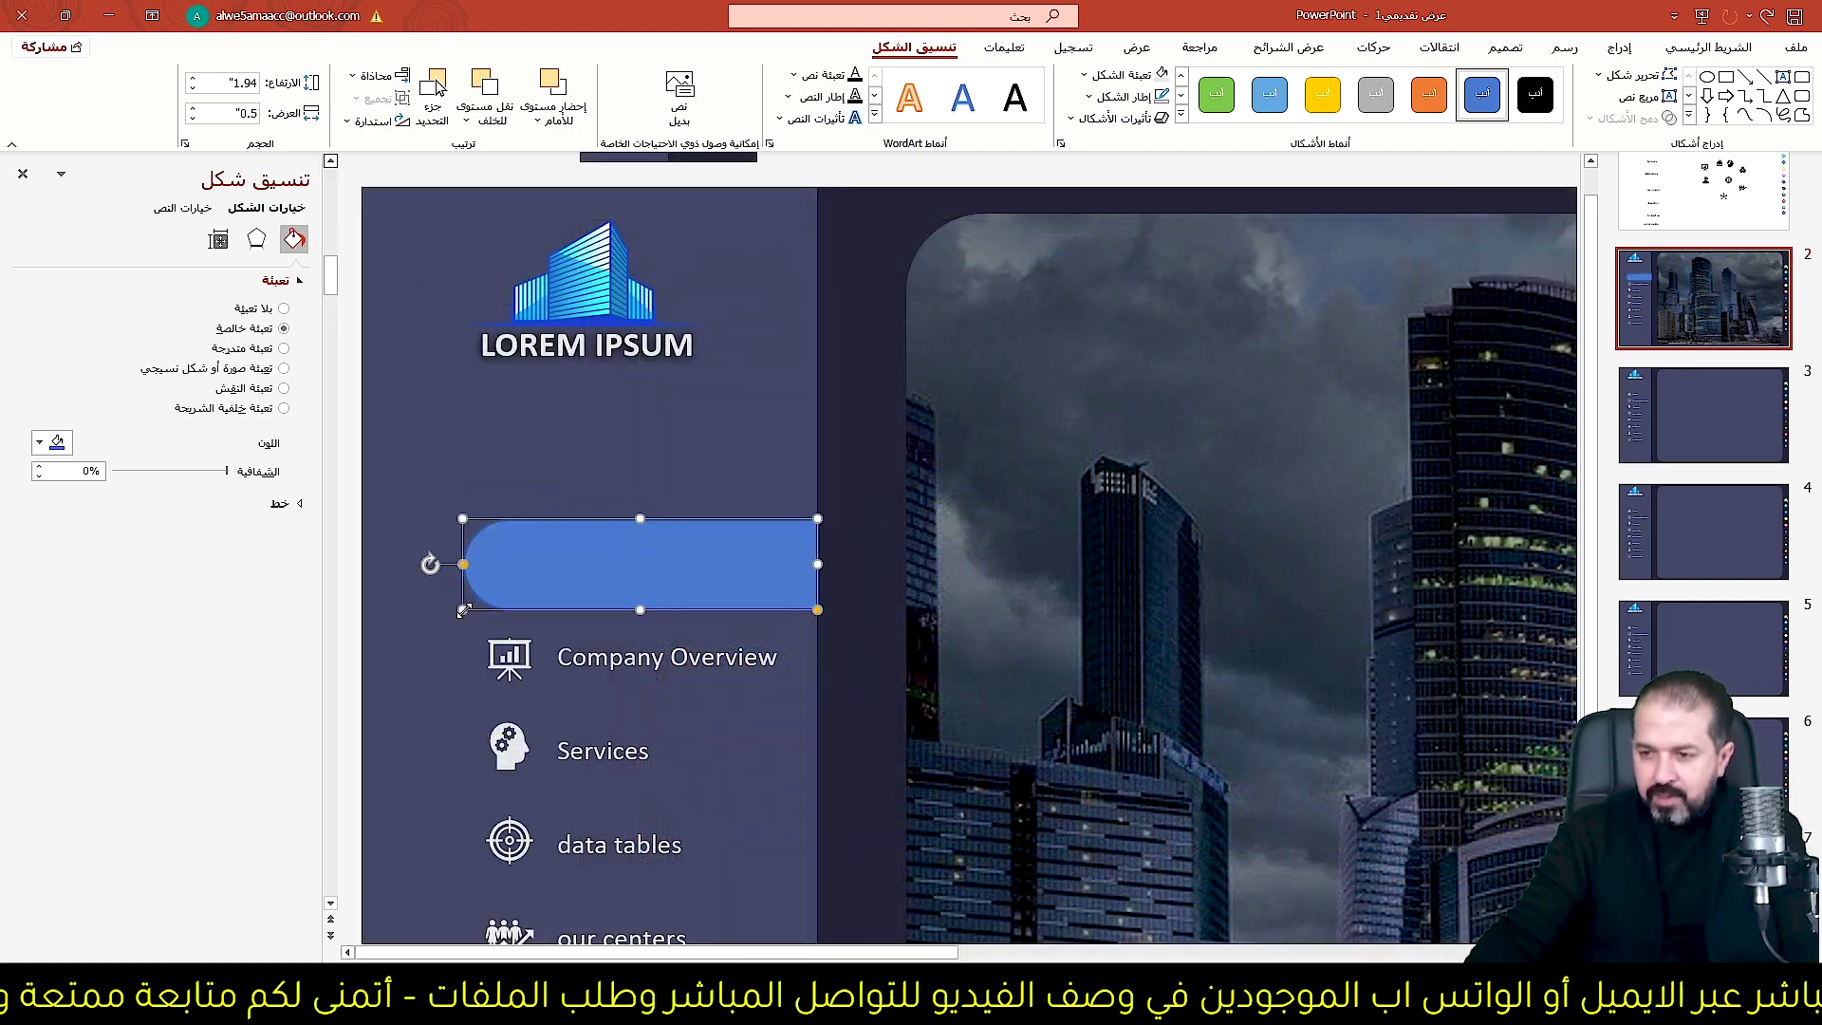
left_click_drag(464, 610, 433, 610)
left_click(279, 503)
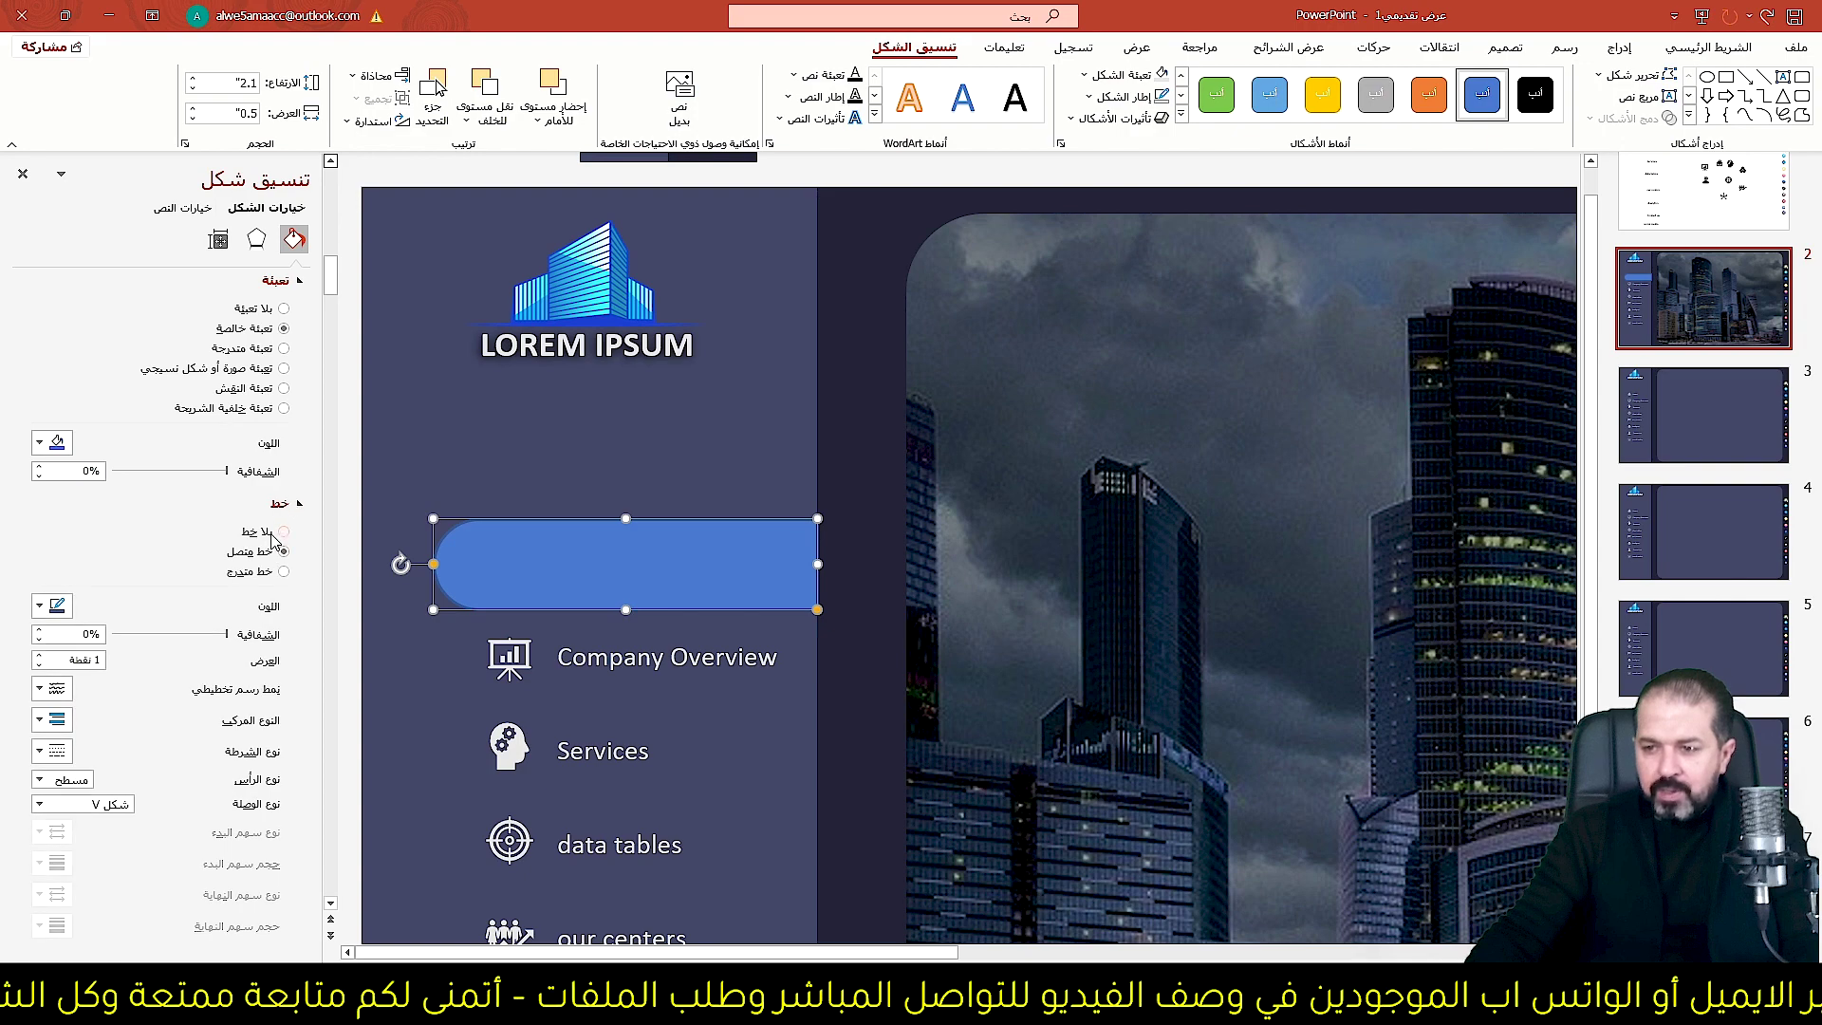
left_click(275, 534)
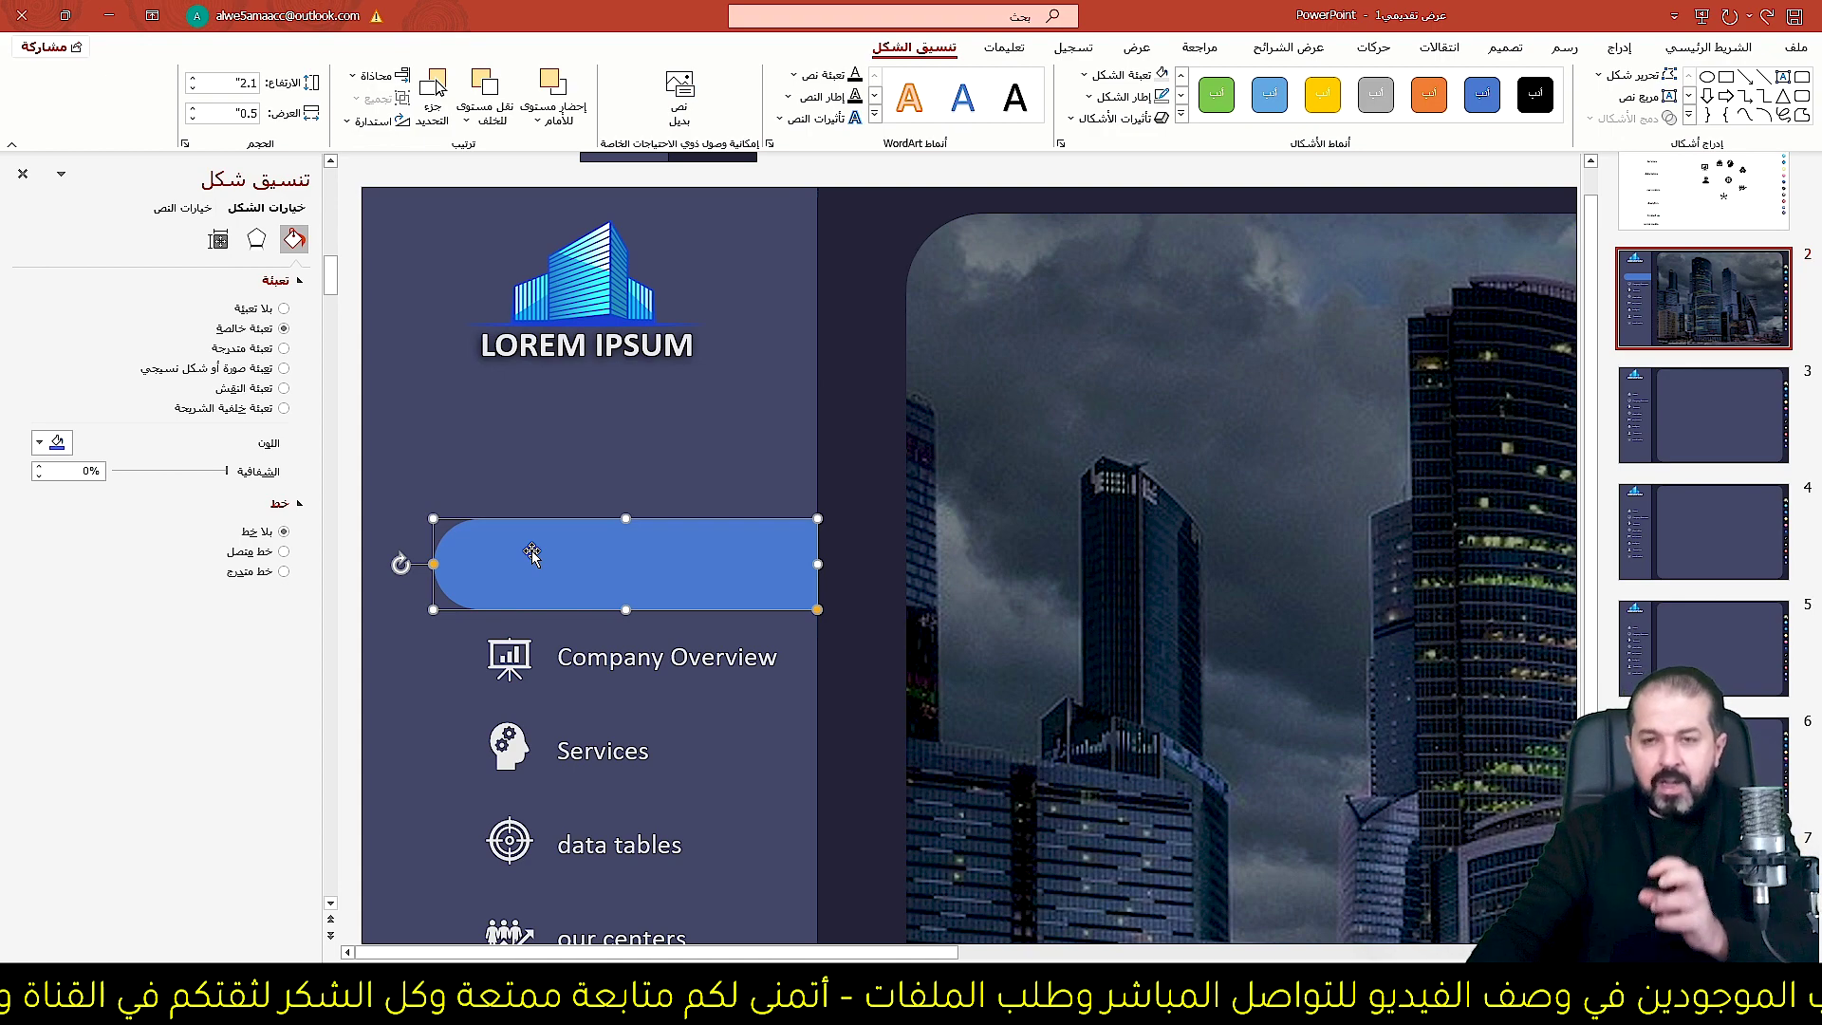
left_click_drag(226, 471, 181, 471)
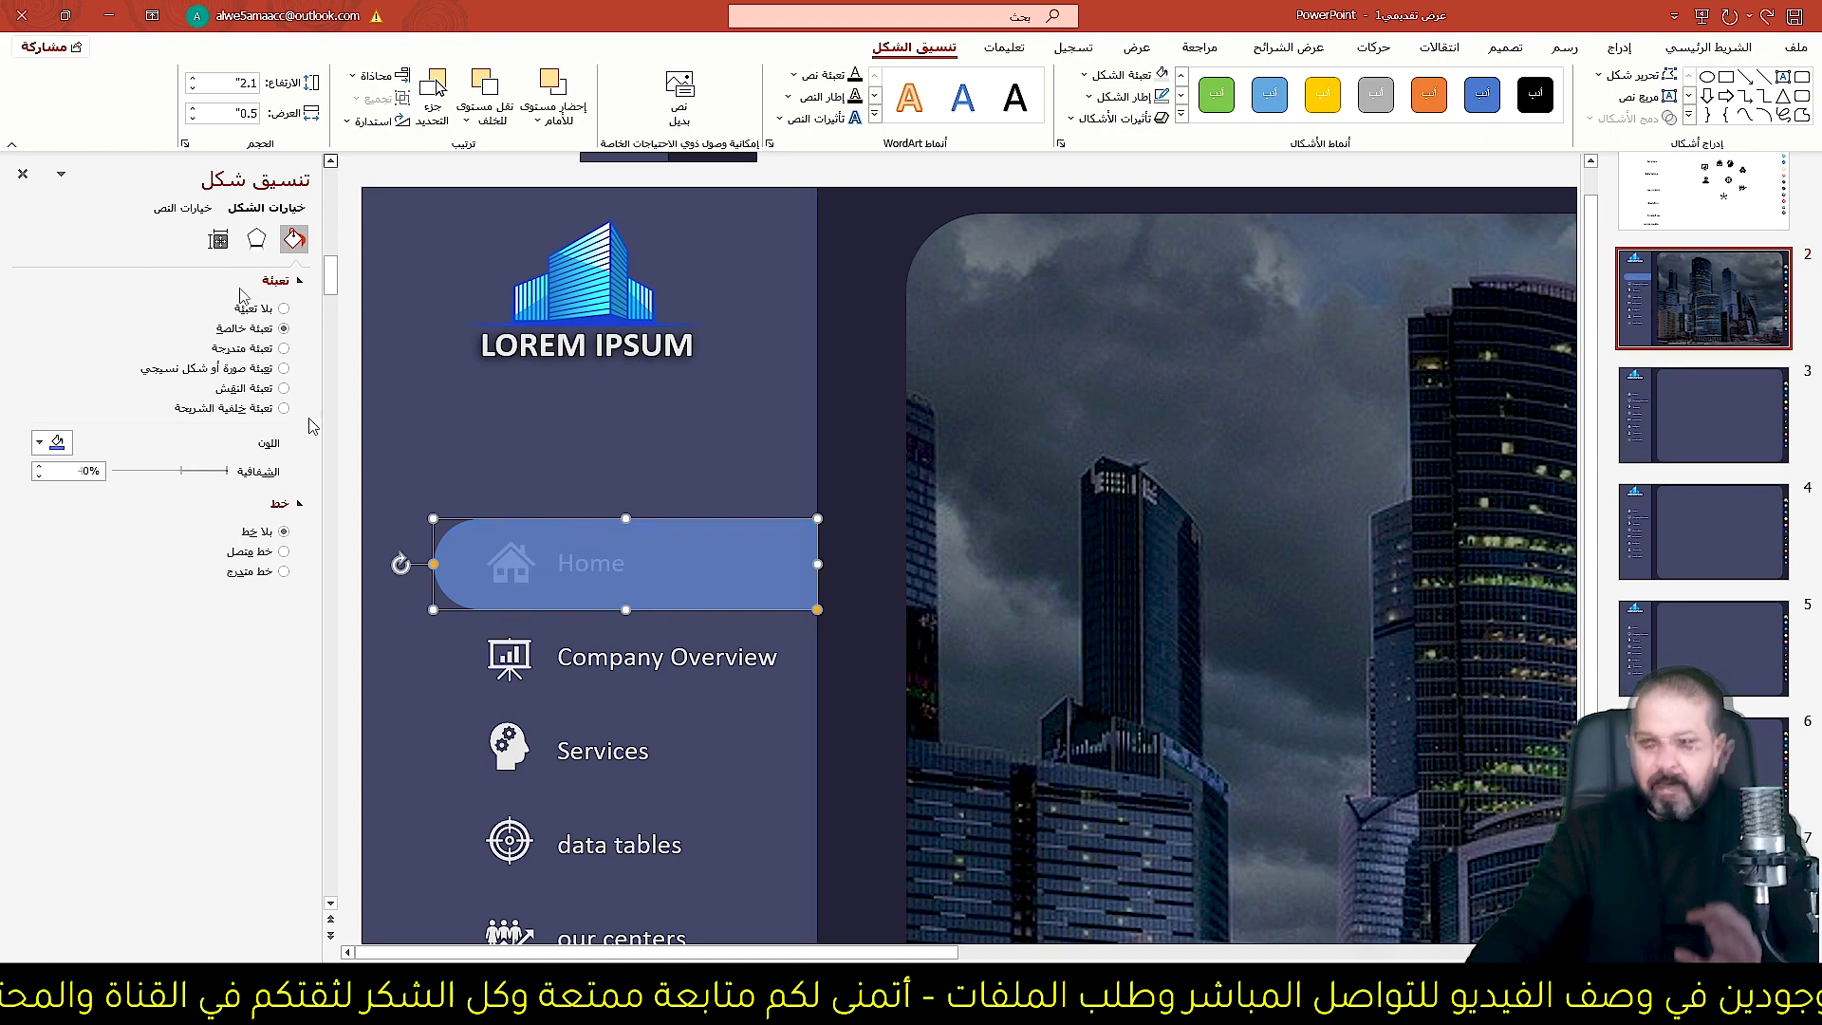
left_click(256, 239)
left_click(43, 306)
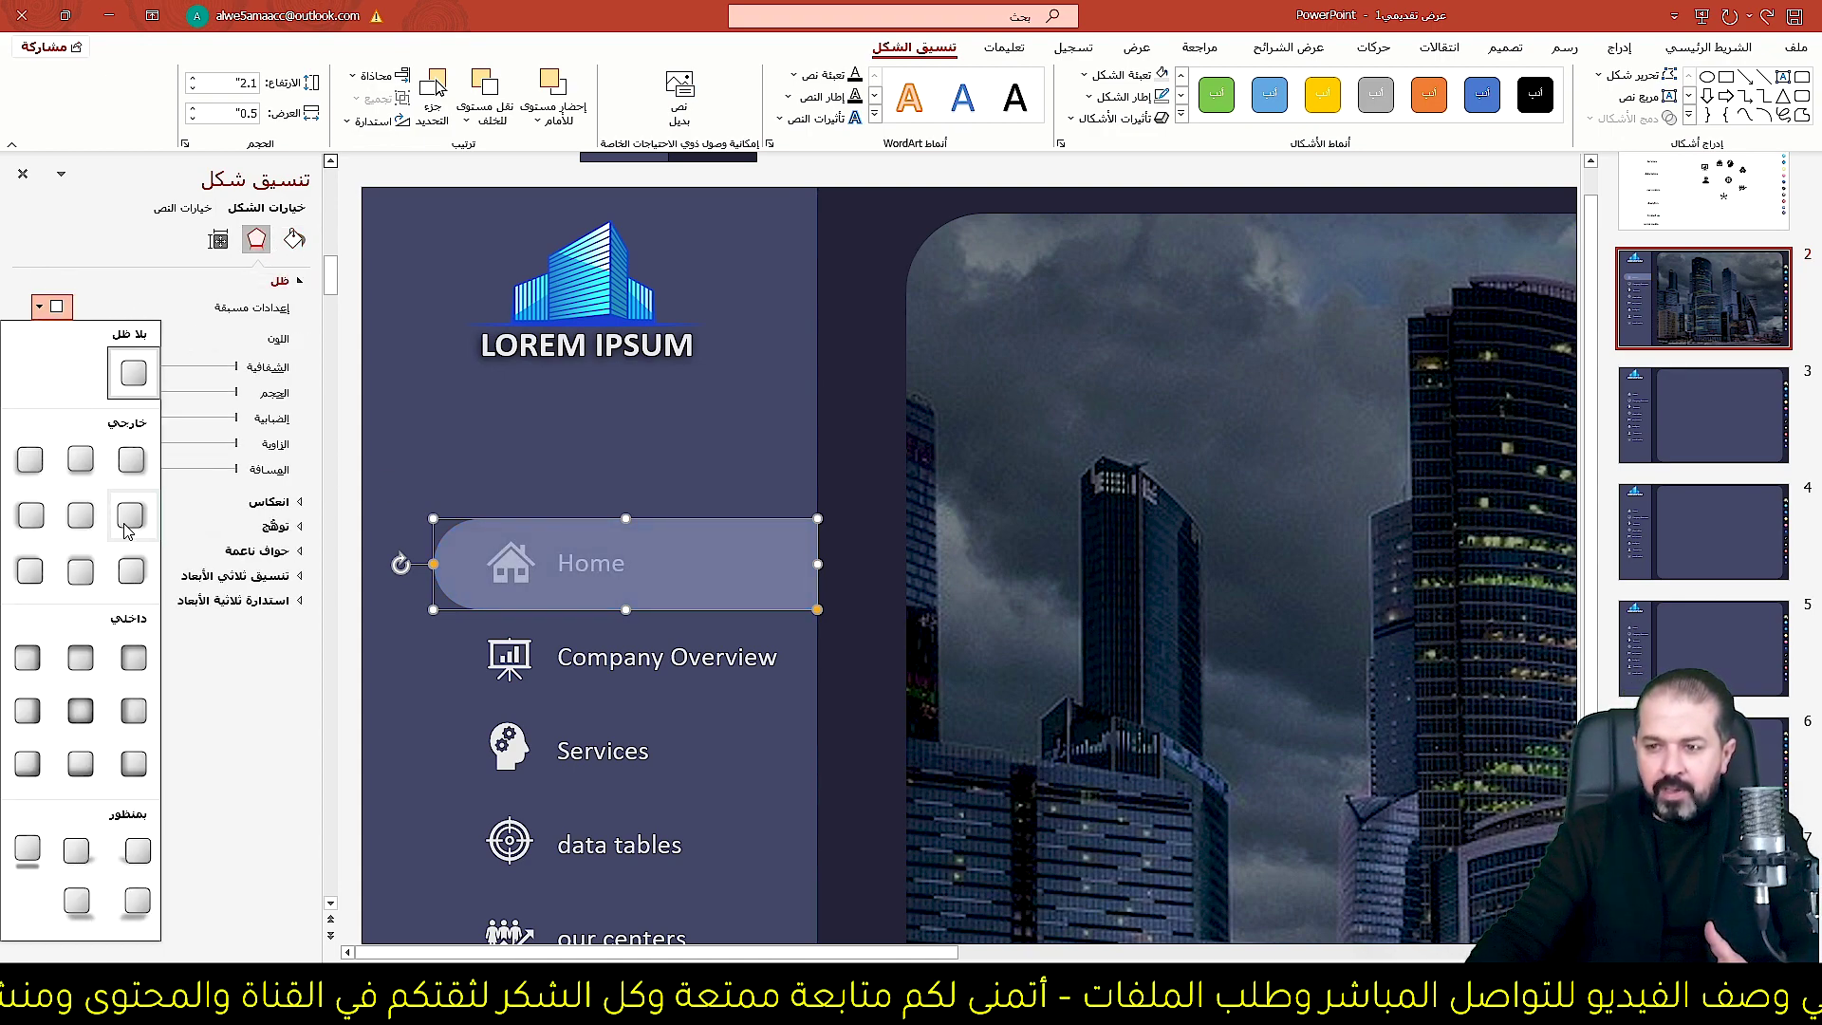
left_click(49, 522)
Select the Home icon and label and review its fill colour options.
scroll(426, 547, "down", 3)
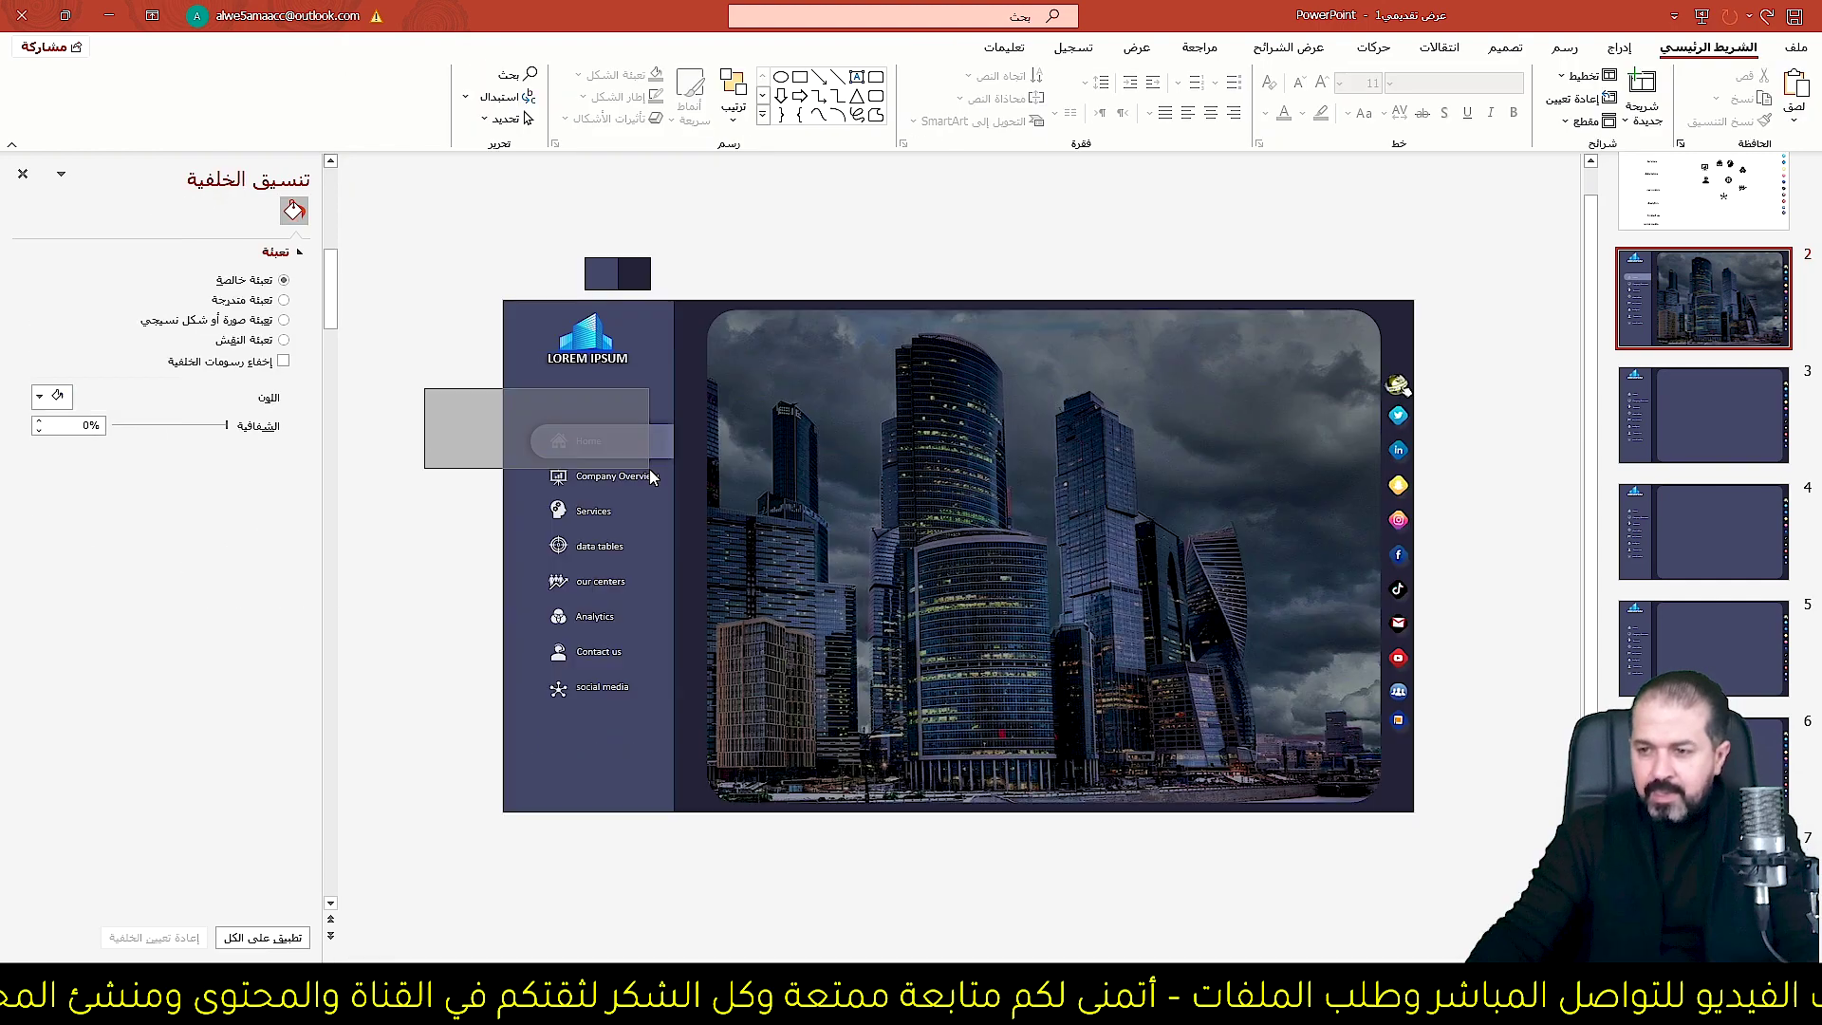
left_click(653, 479)
scroll(653, 480, "up", 2)
scroll(653, 480, "up", 1)
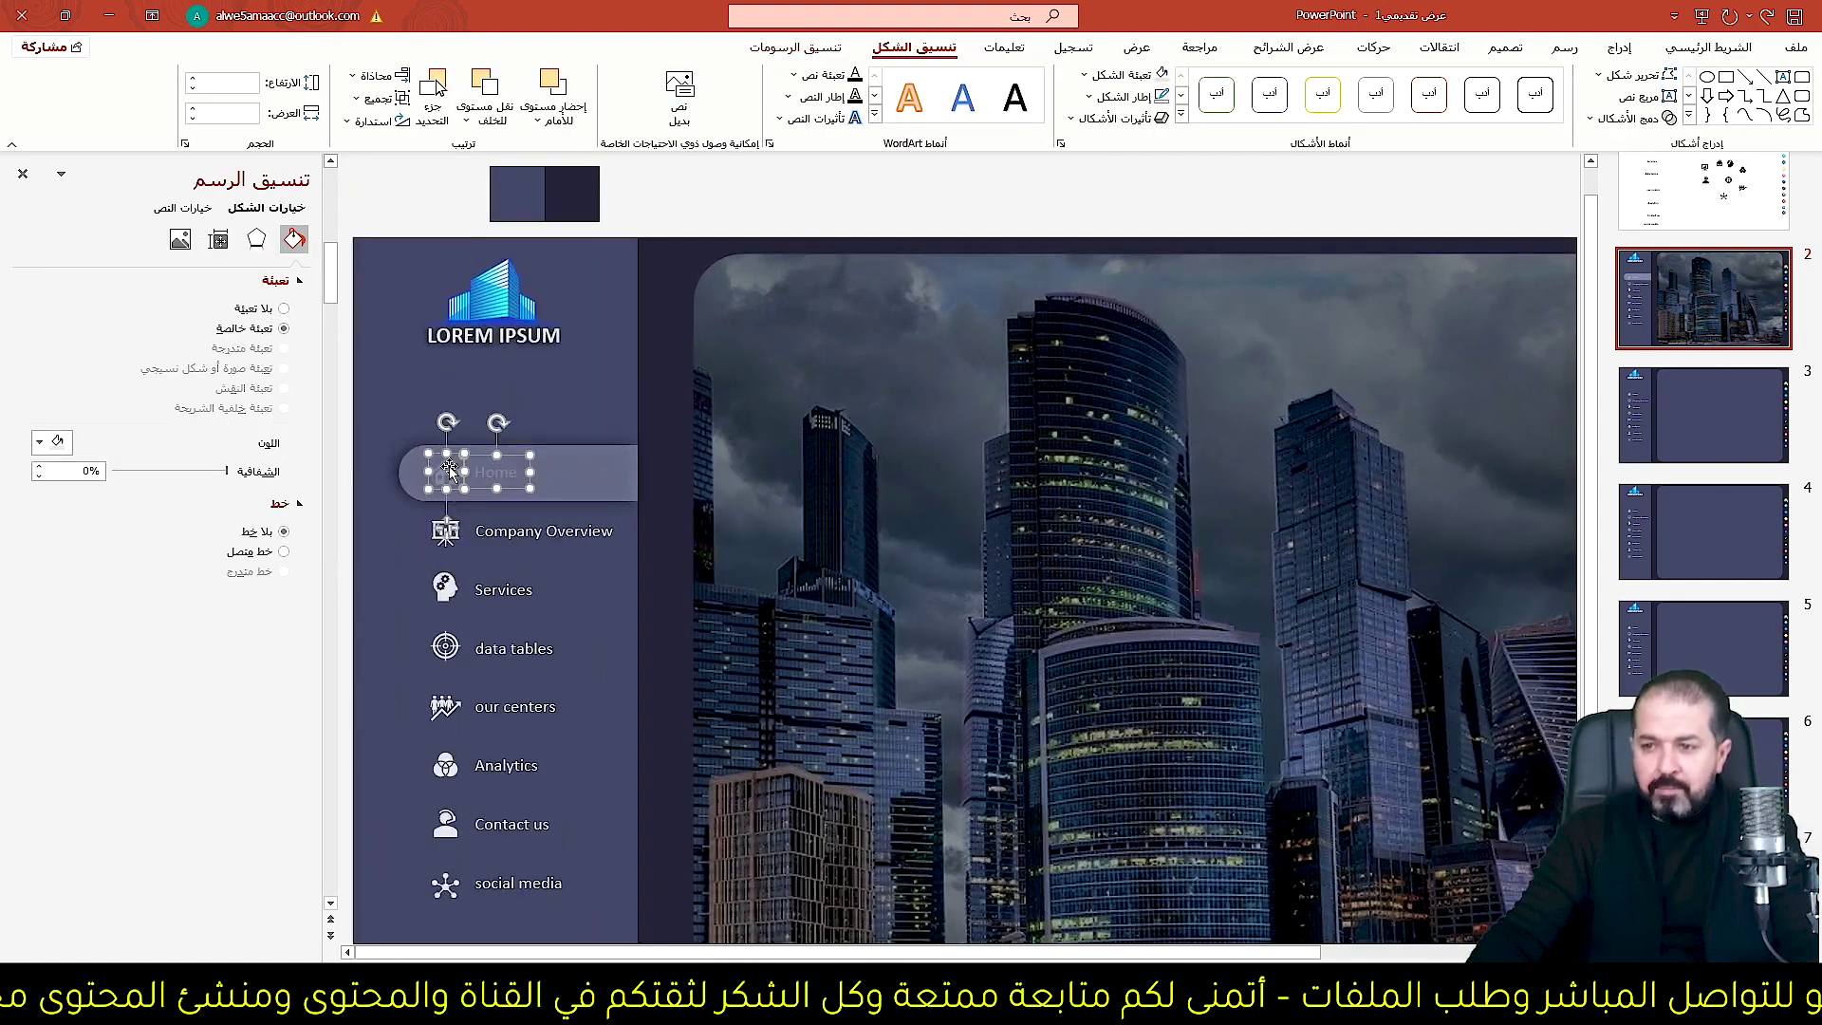
left_click(823, 52)
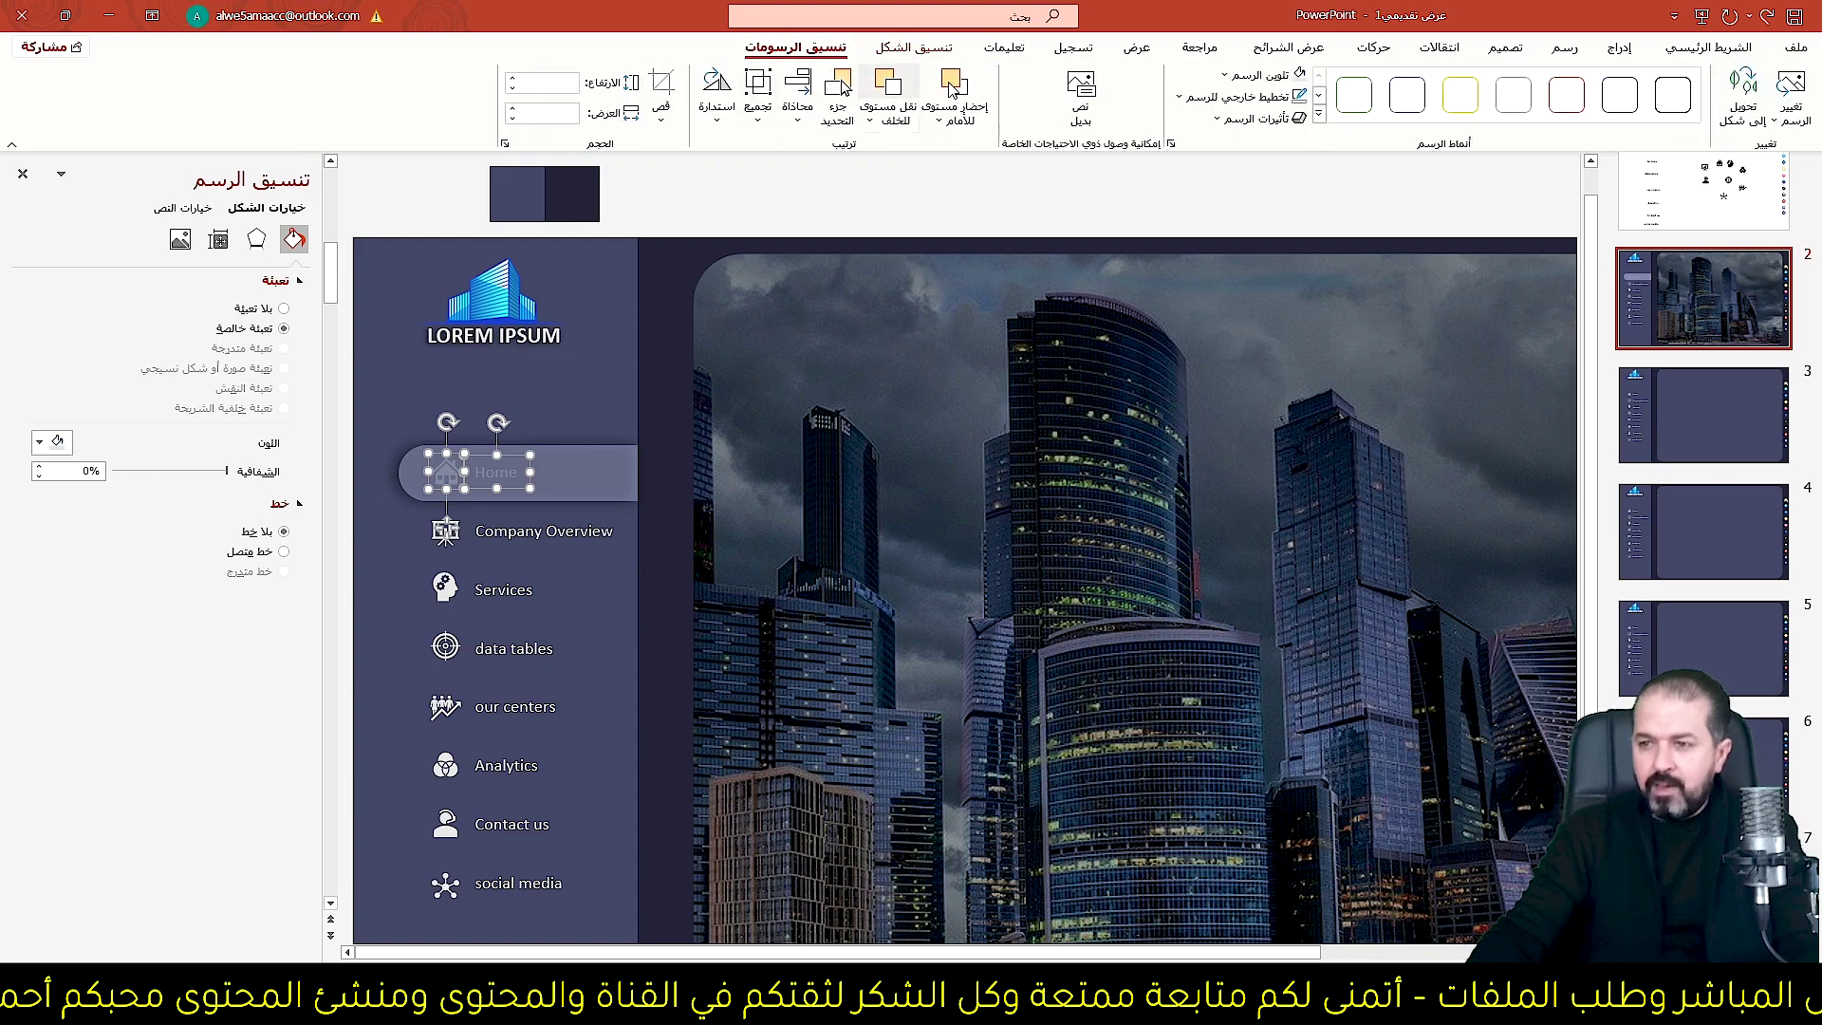
left_click(1228, 79)
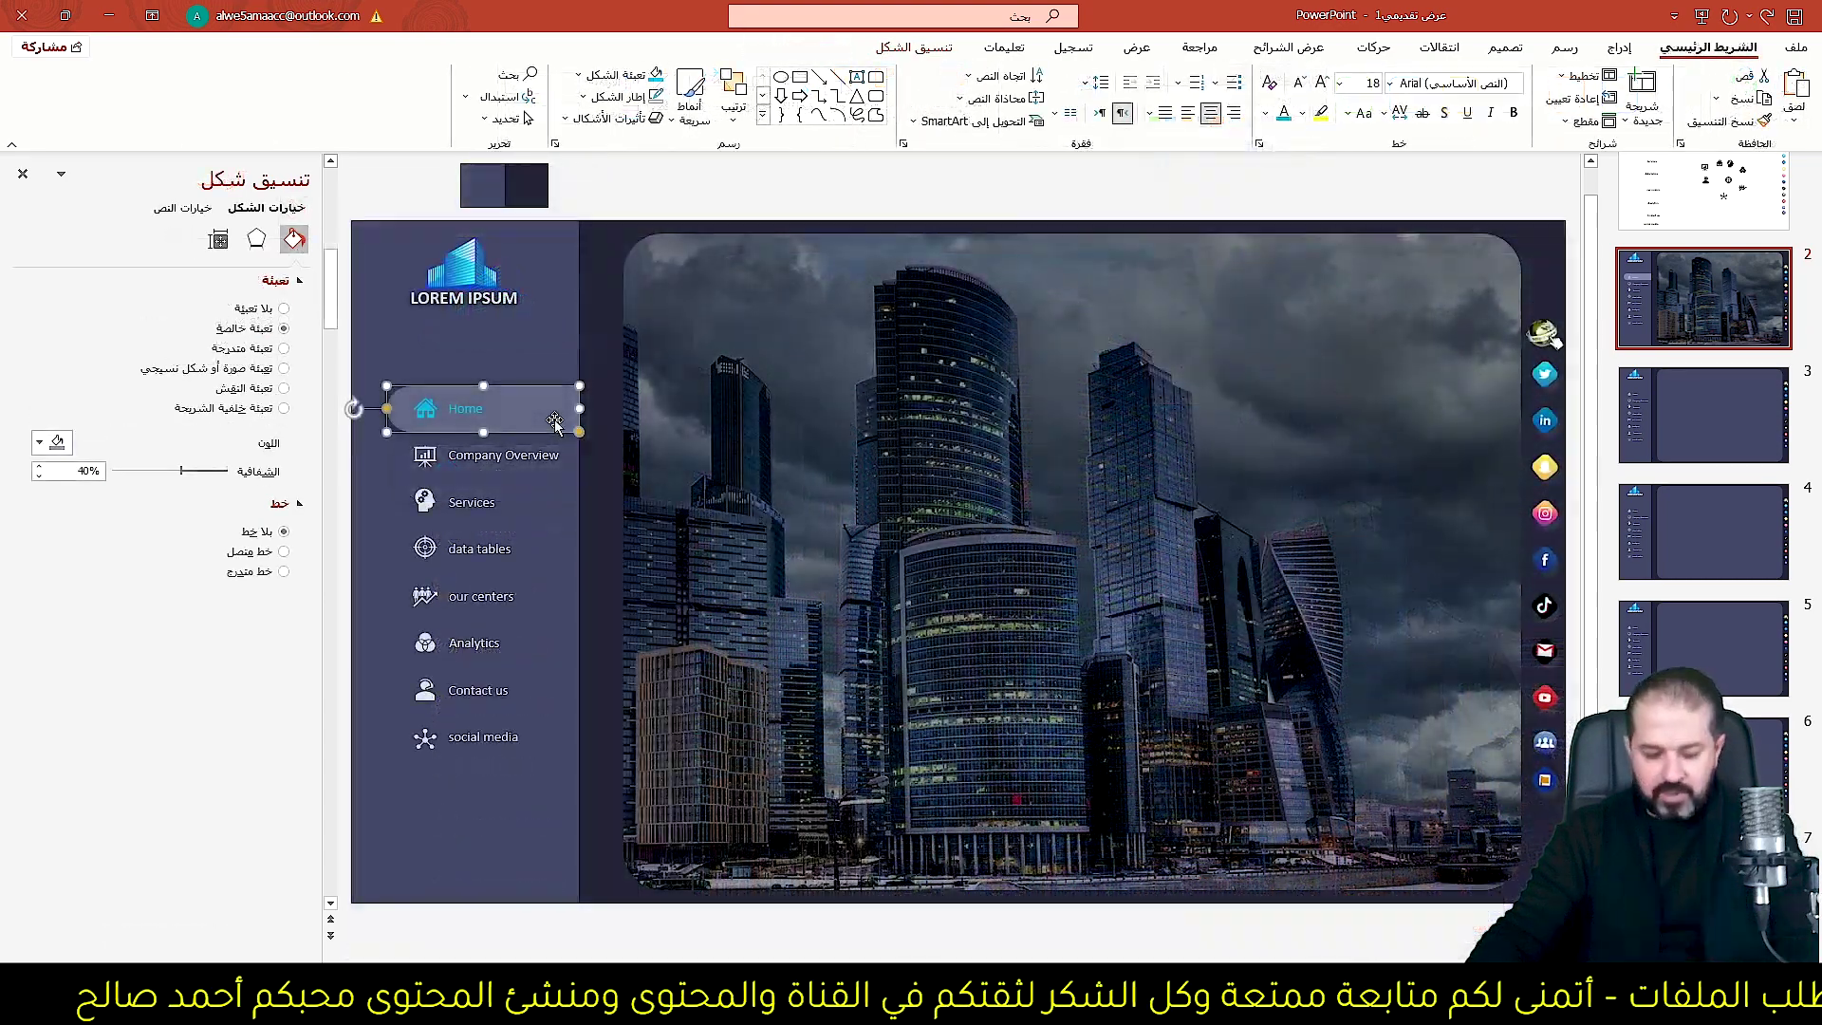
left_click(1684, 414)
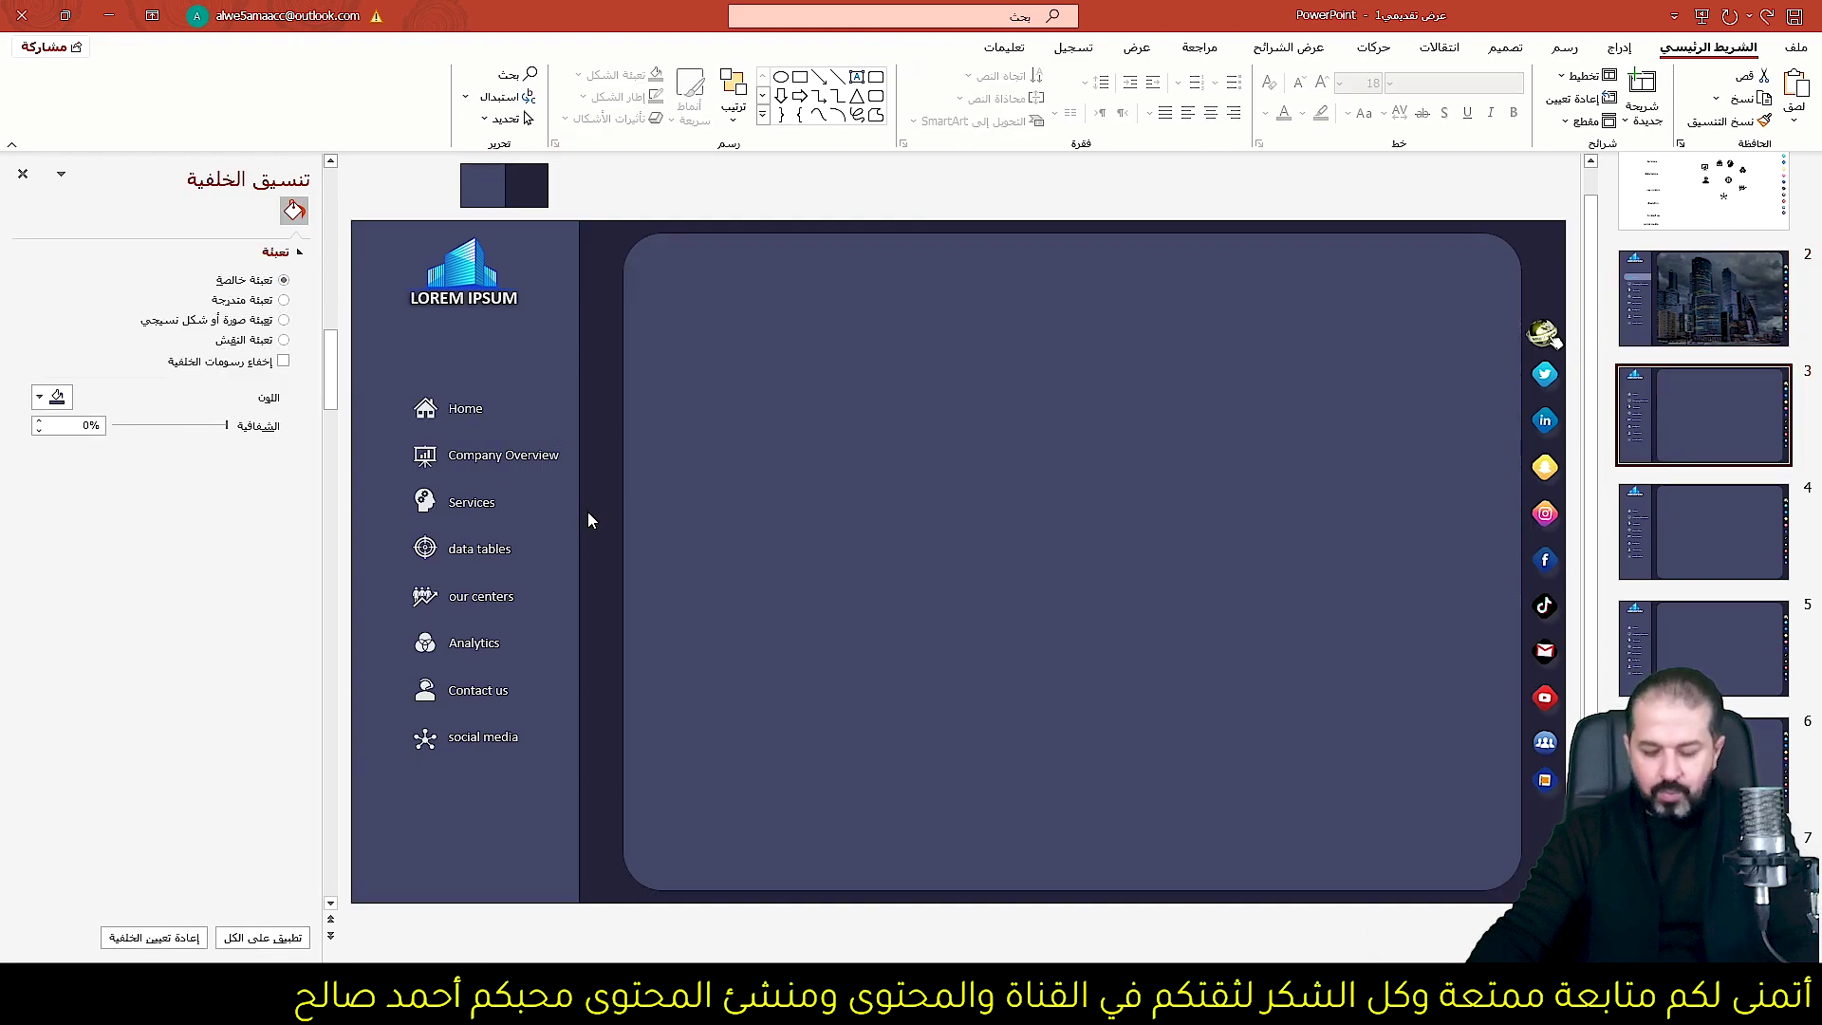
Paste the highlight tab onto slide 3 and move it down behind Company Overview.
key("ctrl+v")
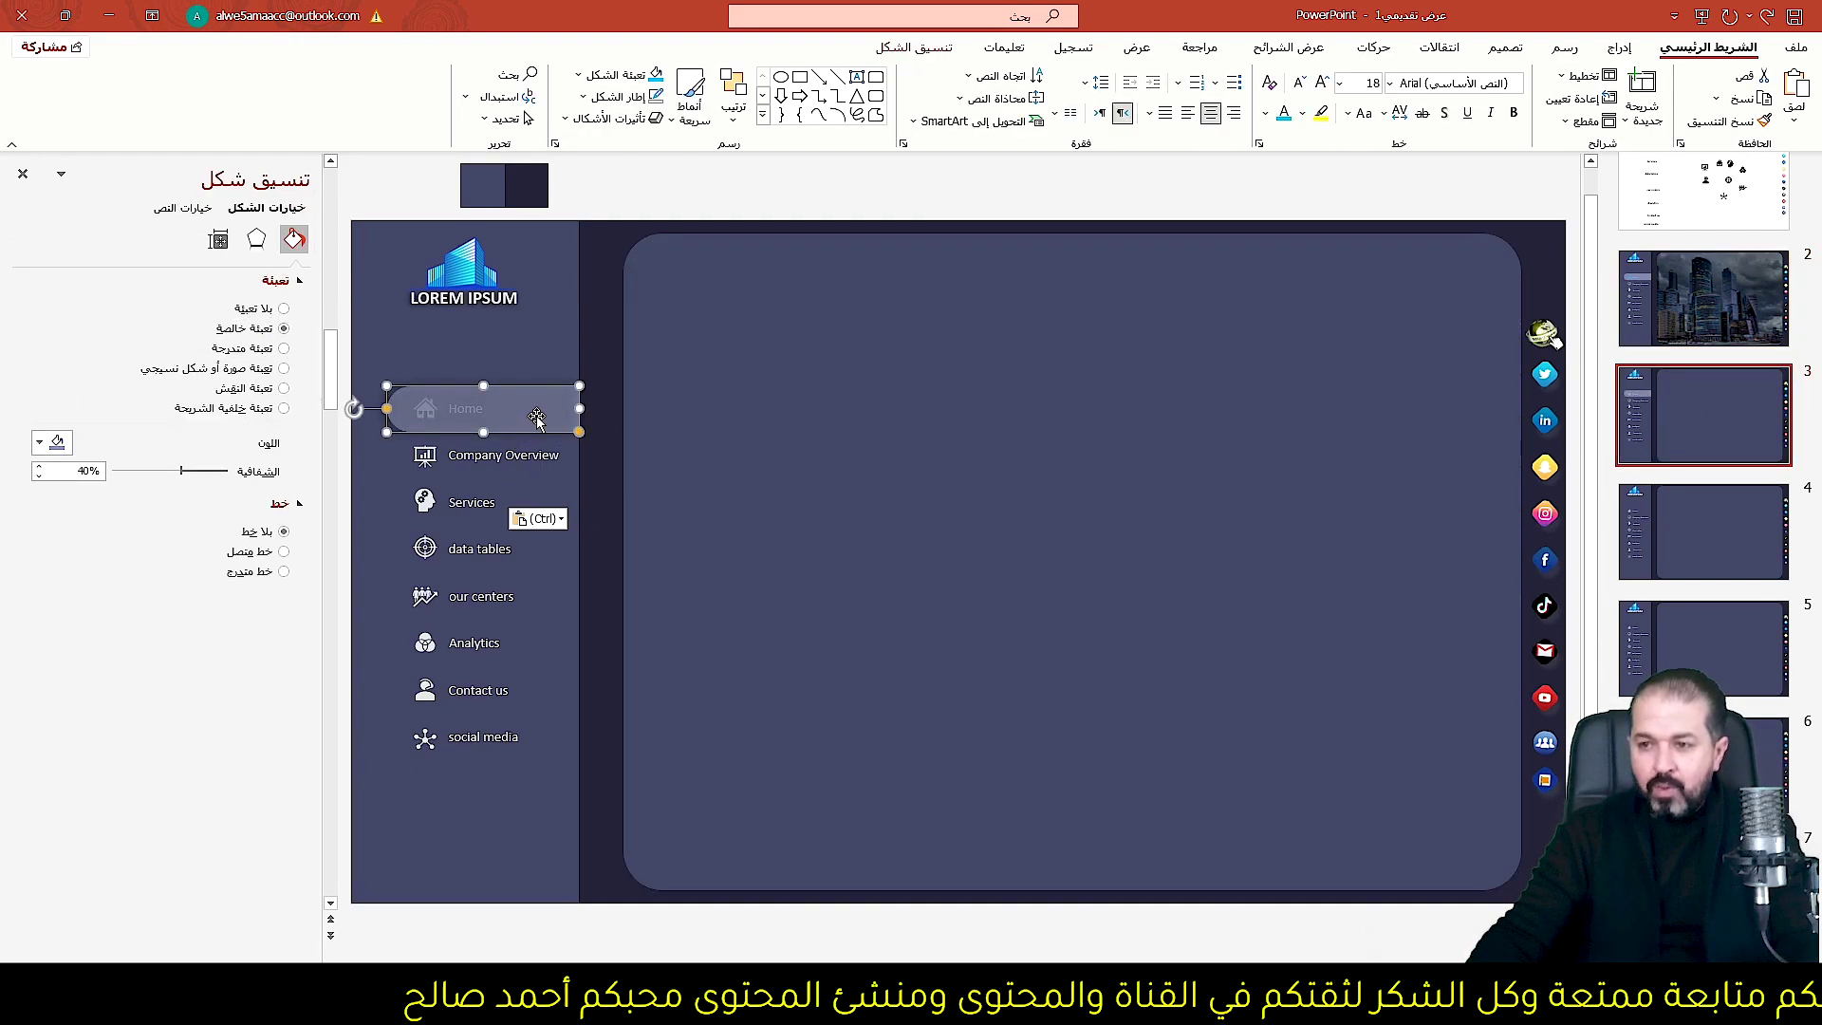
left_click_drag(537, 417, 537, 465)
scroll(500, 468, "down", 2)
left_click(439, 467)
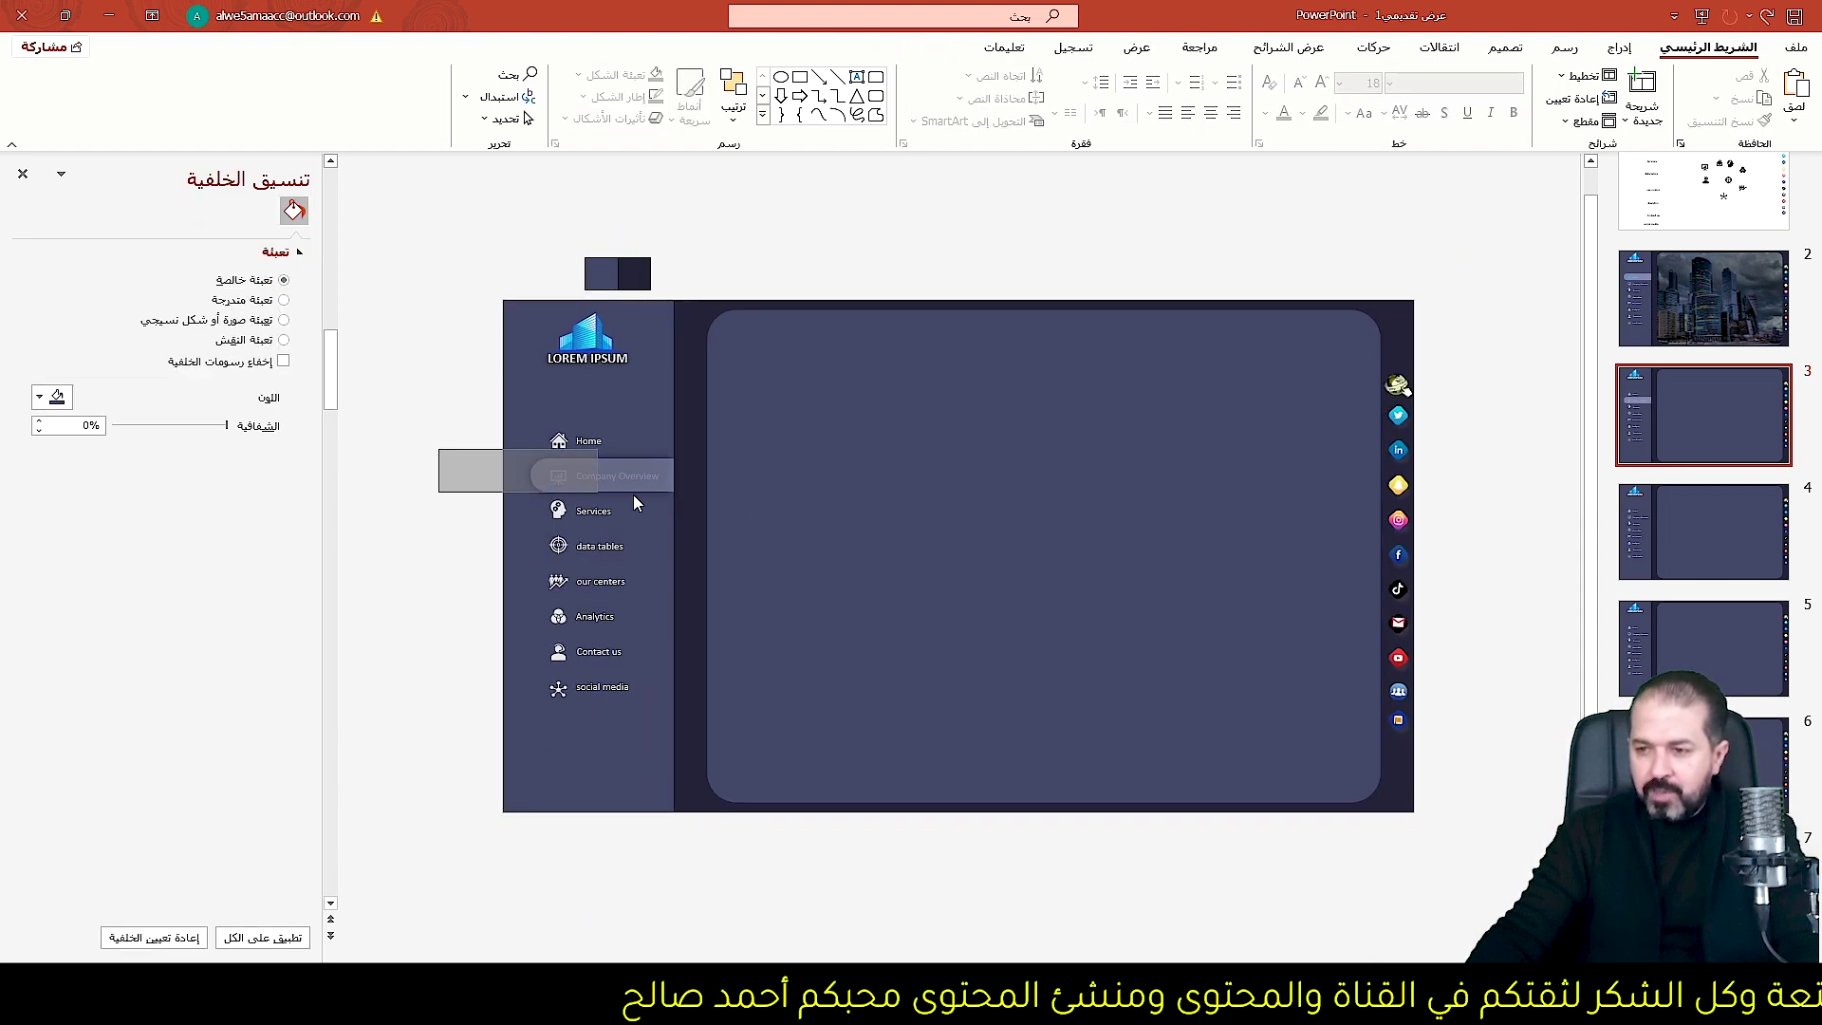
left_click_drag(686, 497, 687, 503)
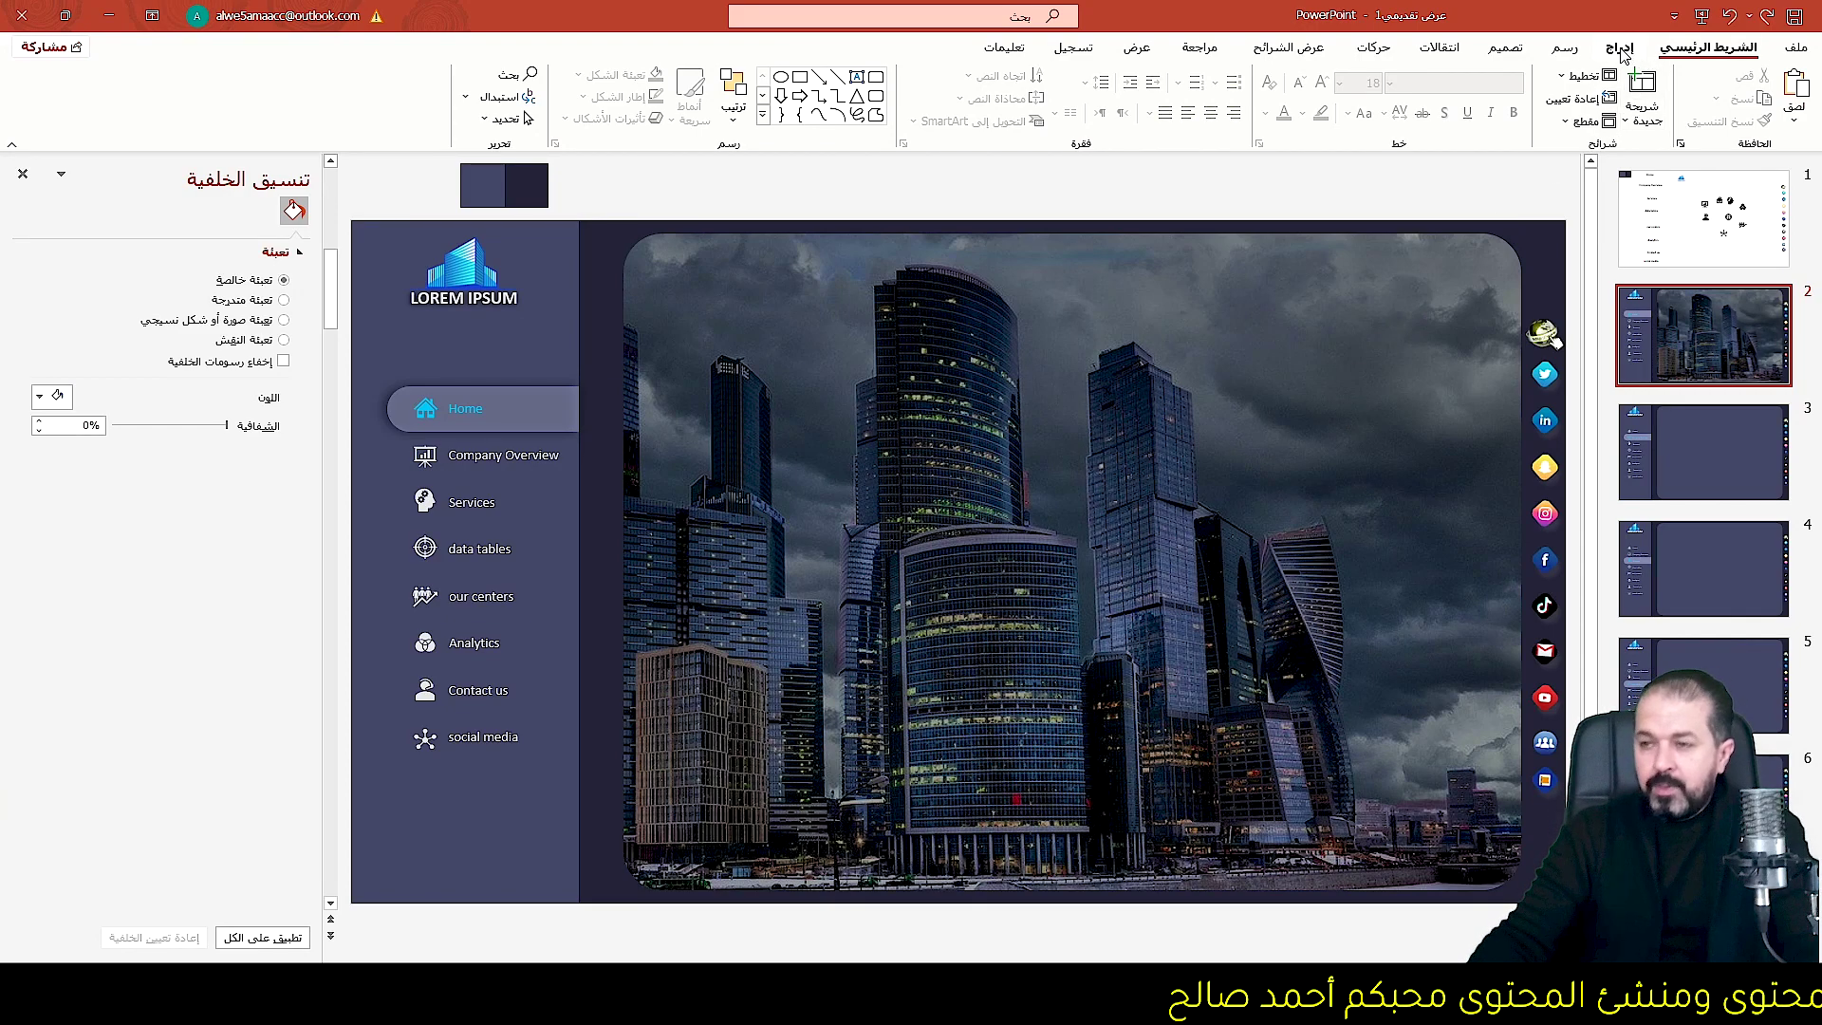
Draw a black, outline-free rectangle over the Company Overview menu row.
left_click(1621, 48)
left_click(1512, 112)
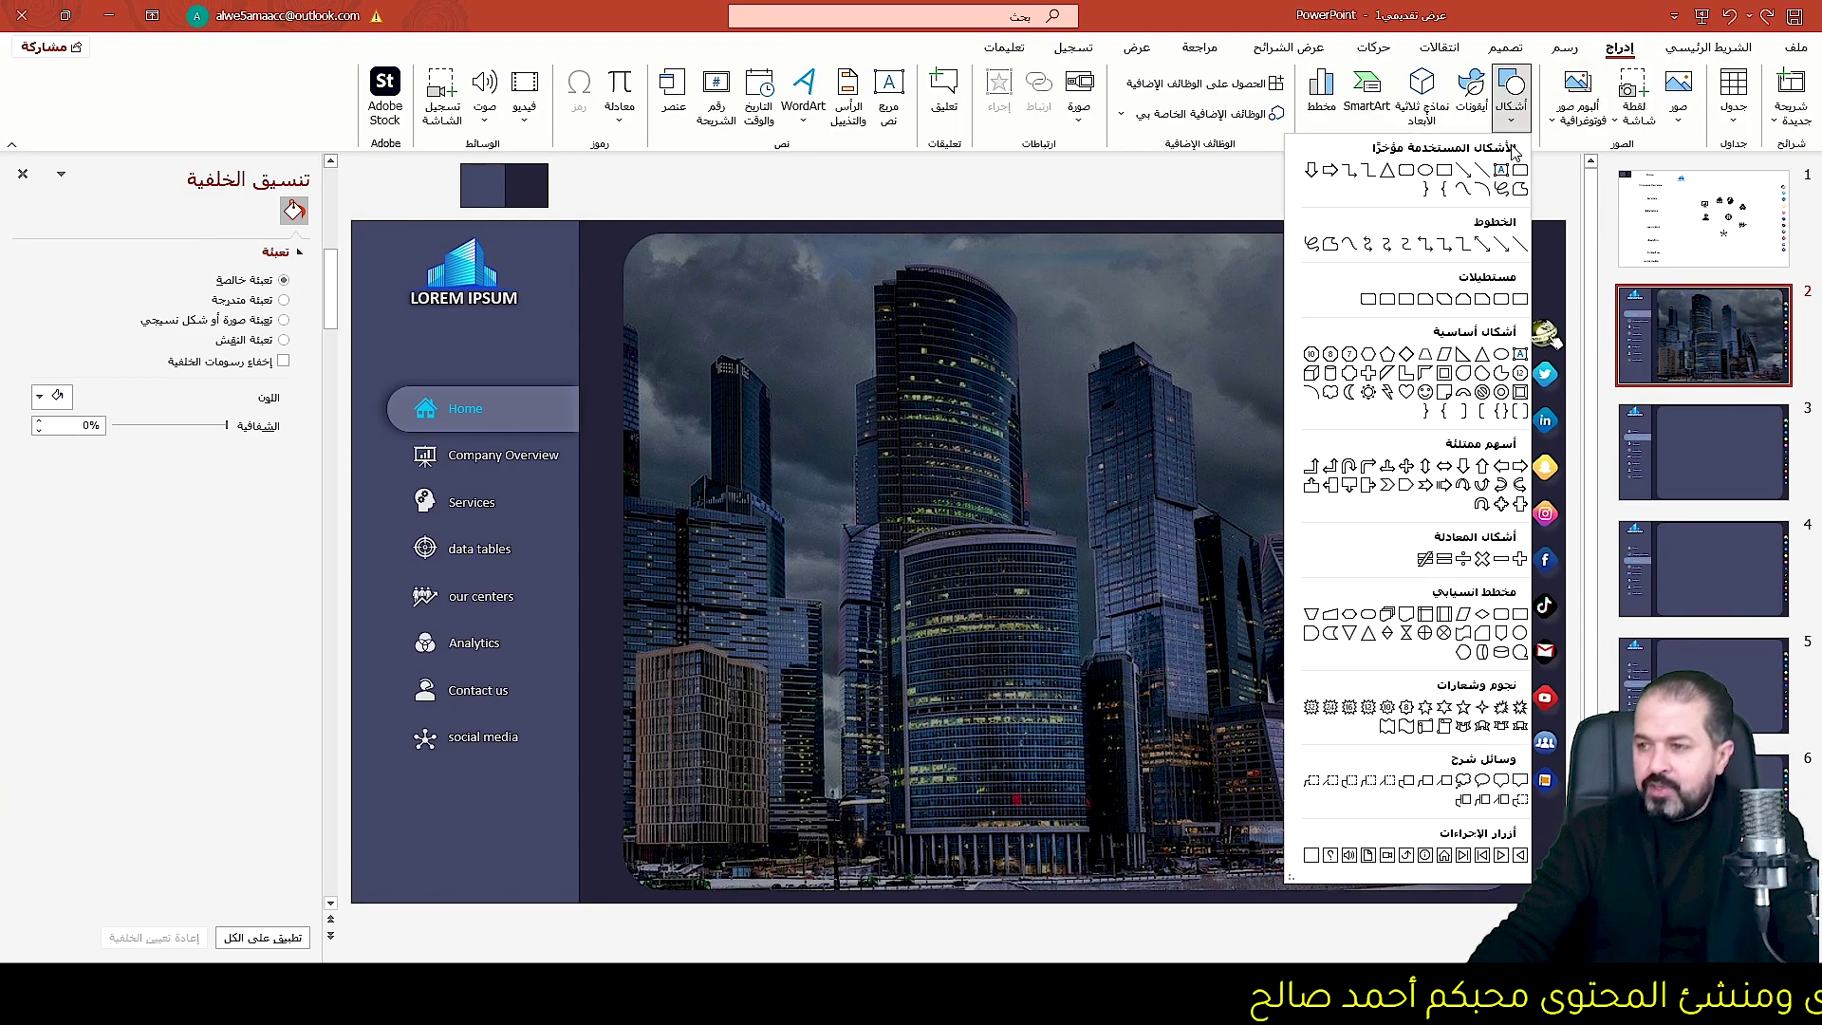
left_click(1445, 171)
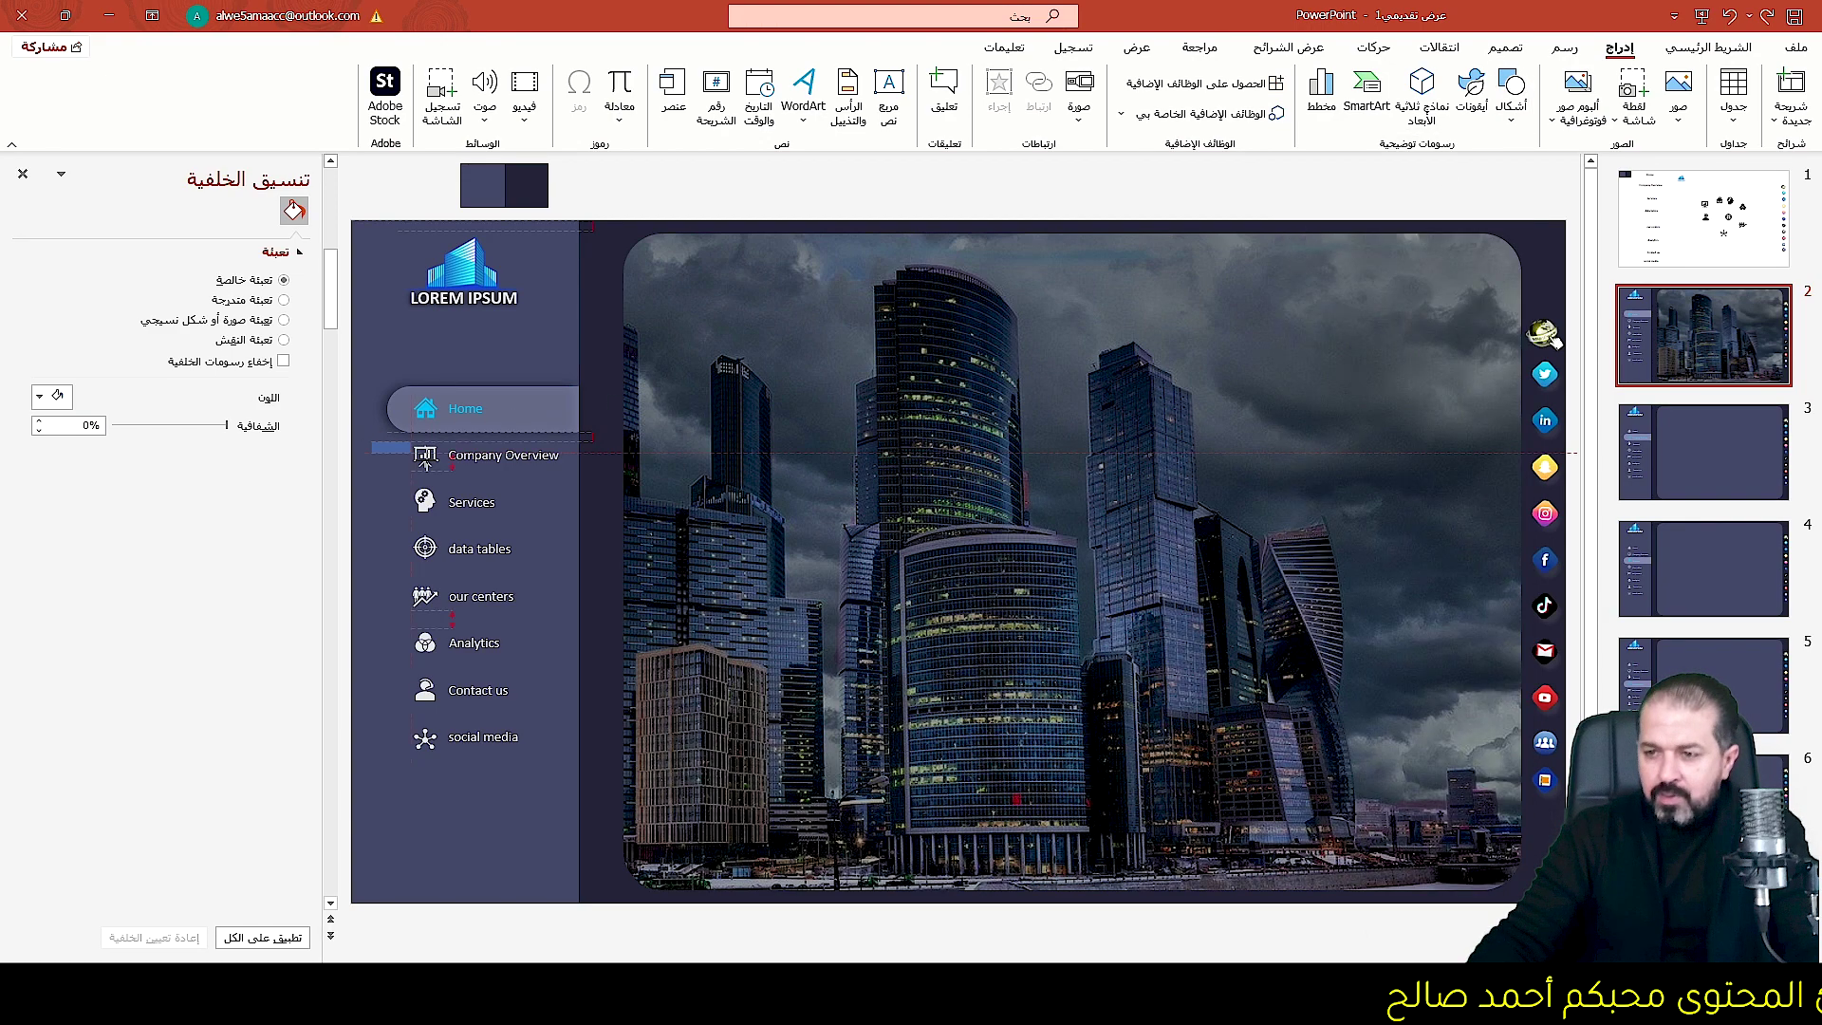
left_click_drag(412, 454, 580, 474)
left_click(1163, 96)
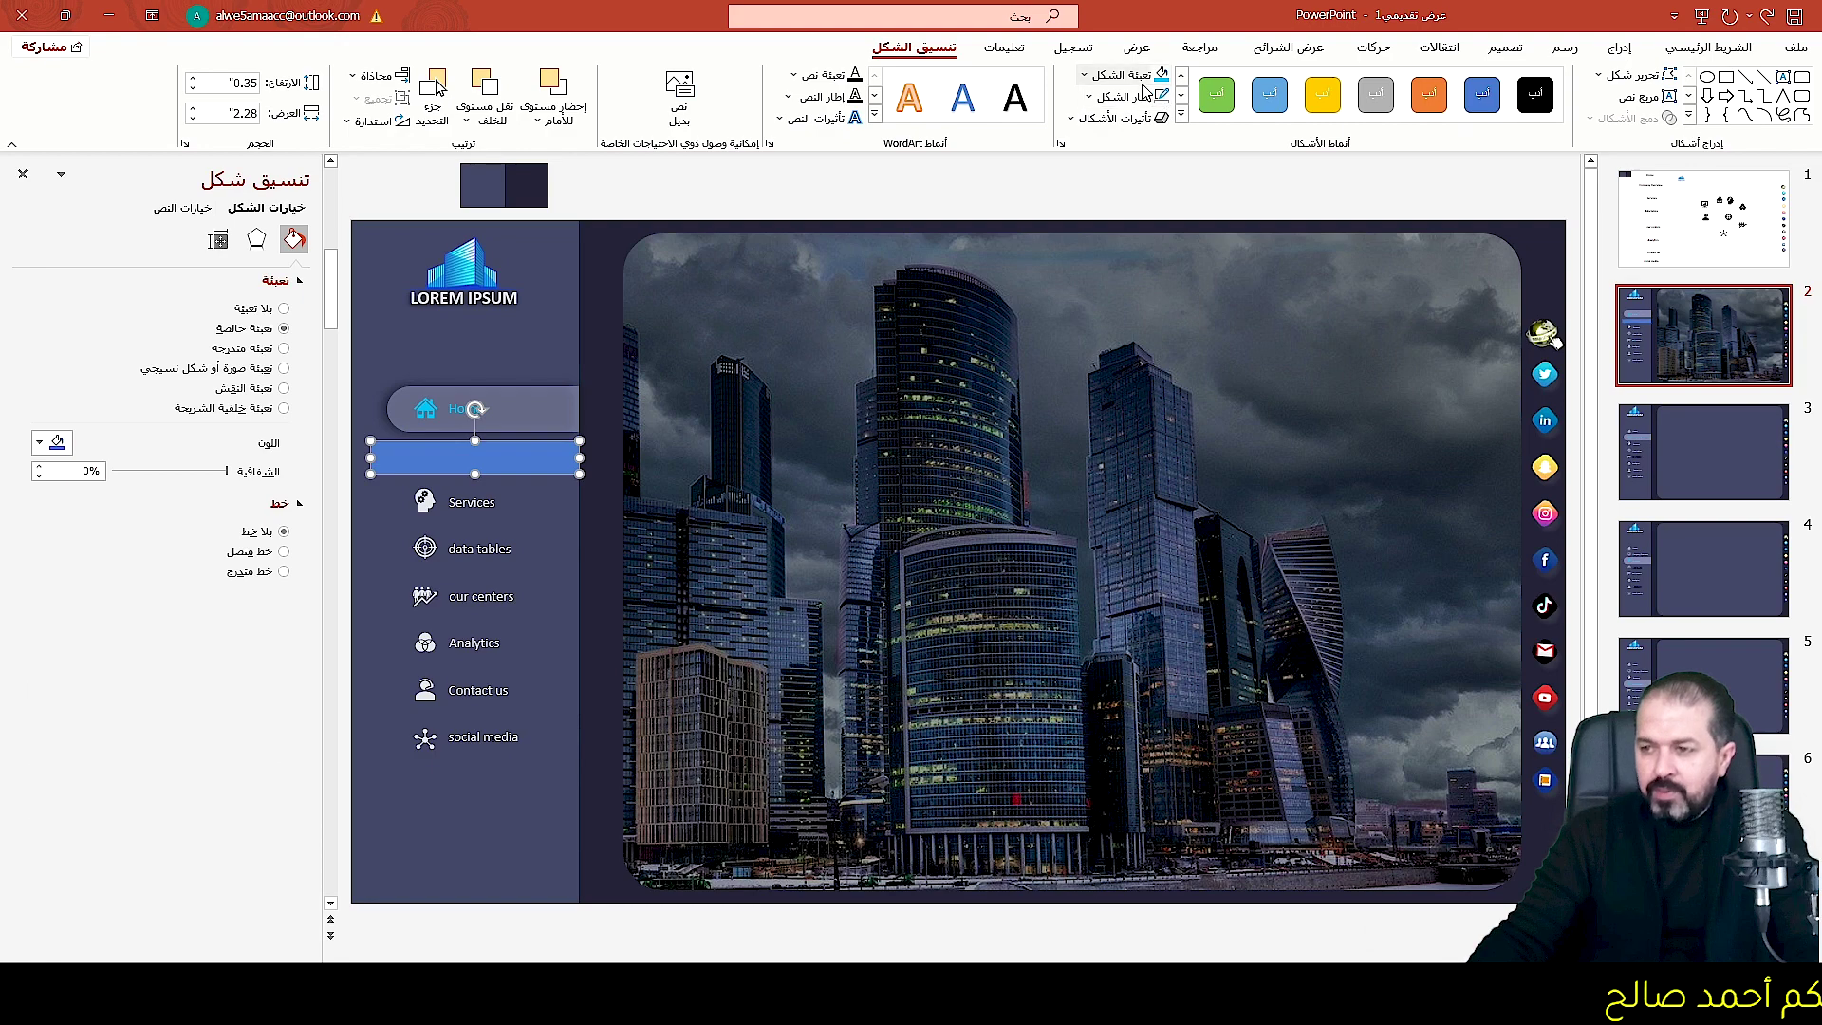
left_click(1134, 75)
left_click(1146, 121)
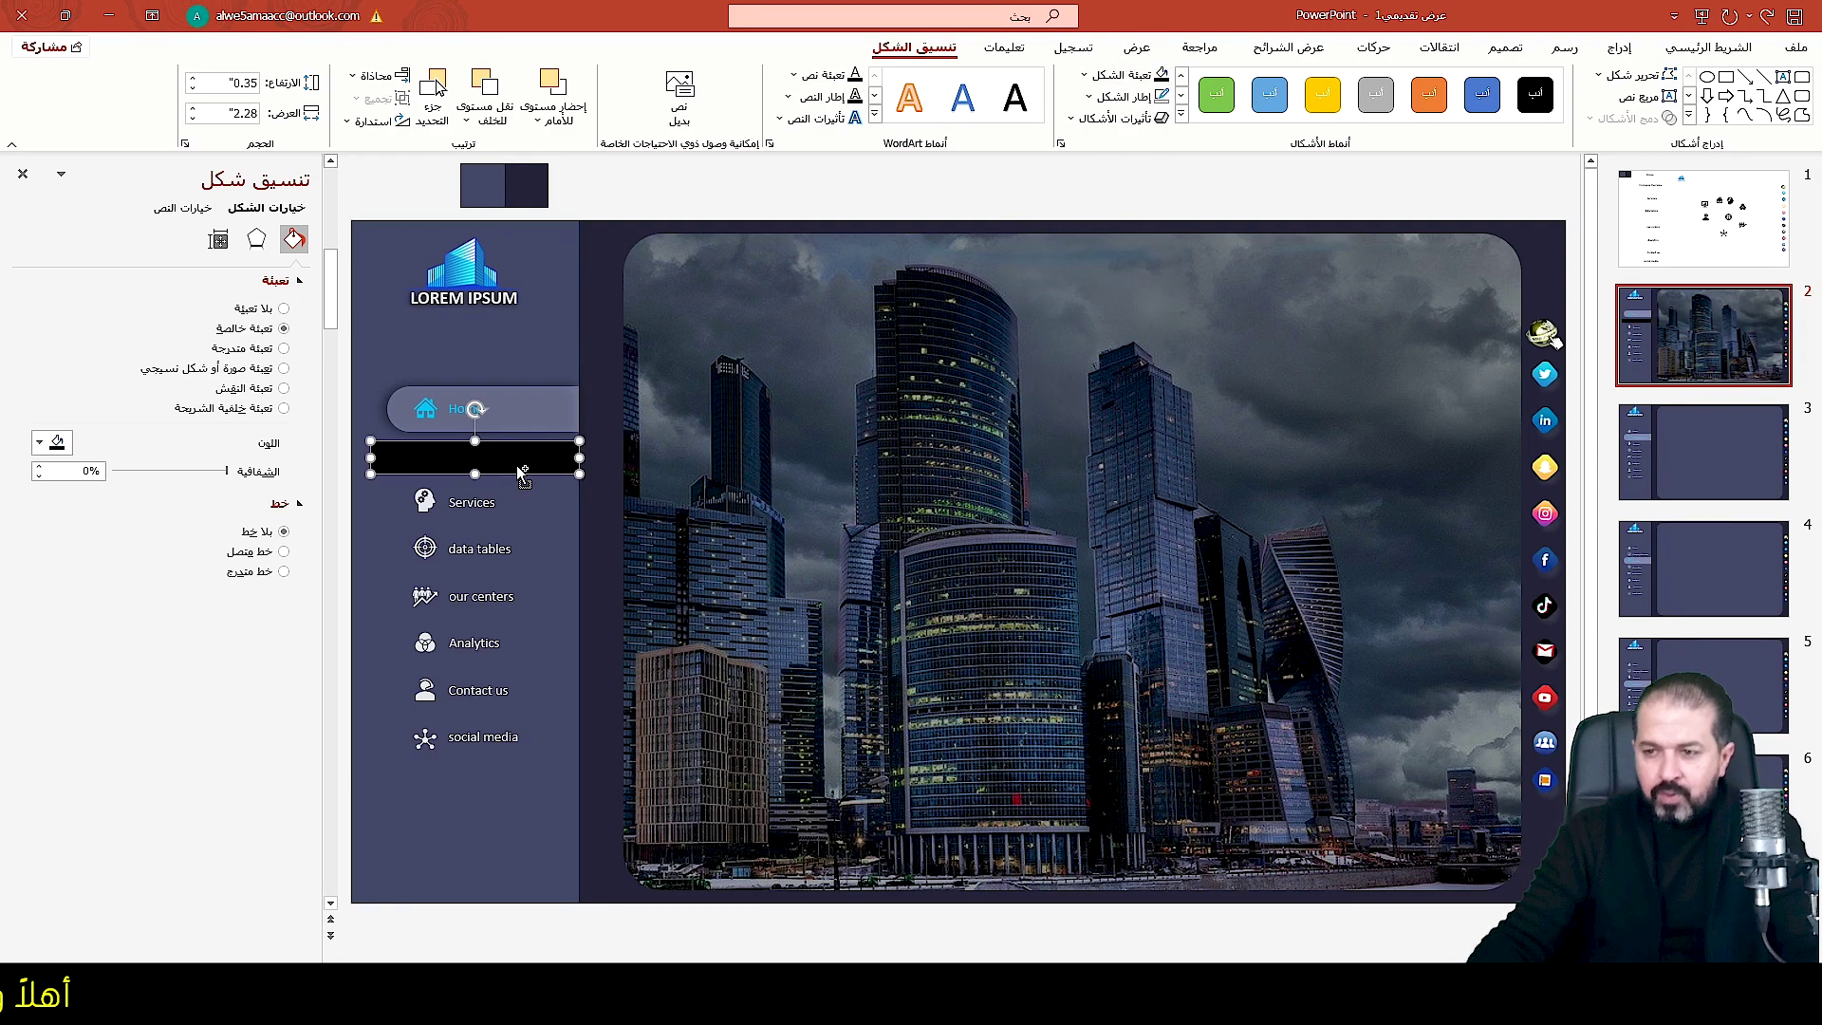
Copy the black bar down onto each lower menu row through social media.
left_click_drag(520, 470, 515, 548)
key("ctrl+d")
key("ctrl+d")
key("ctrl+d")
left_click(524, 463)
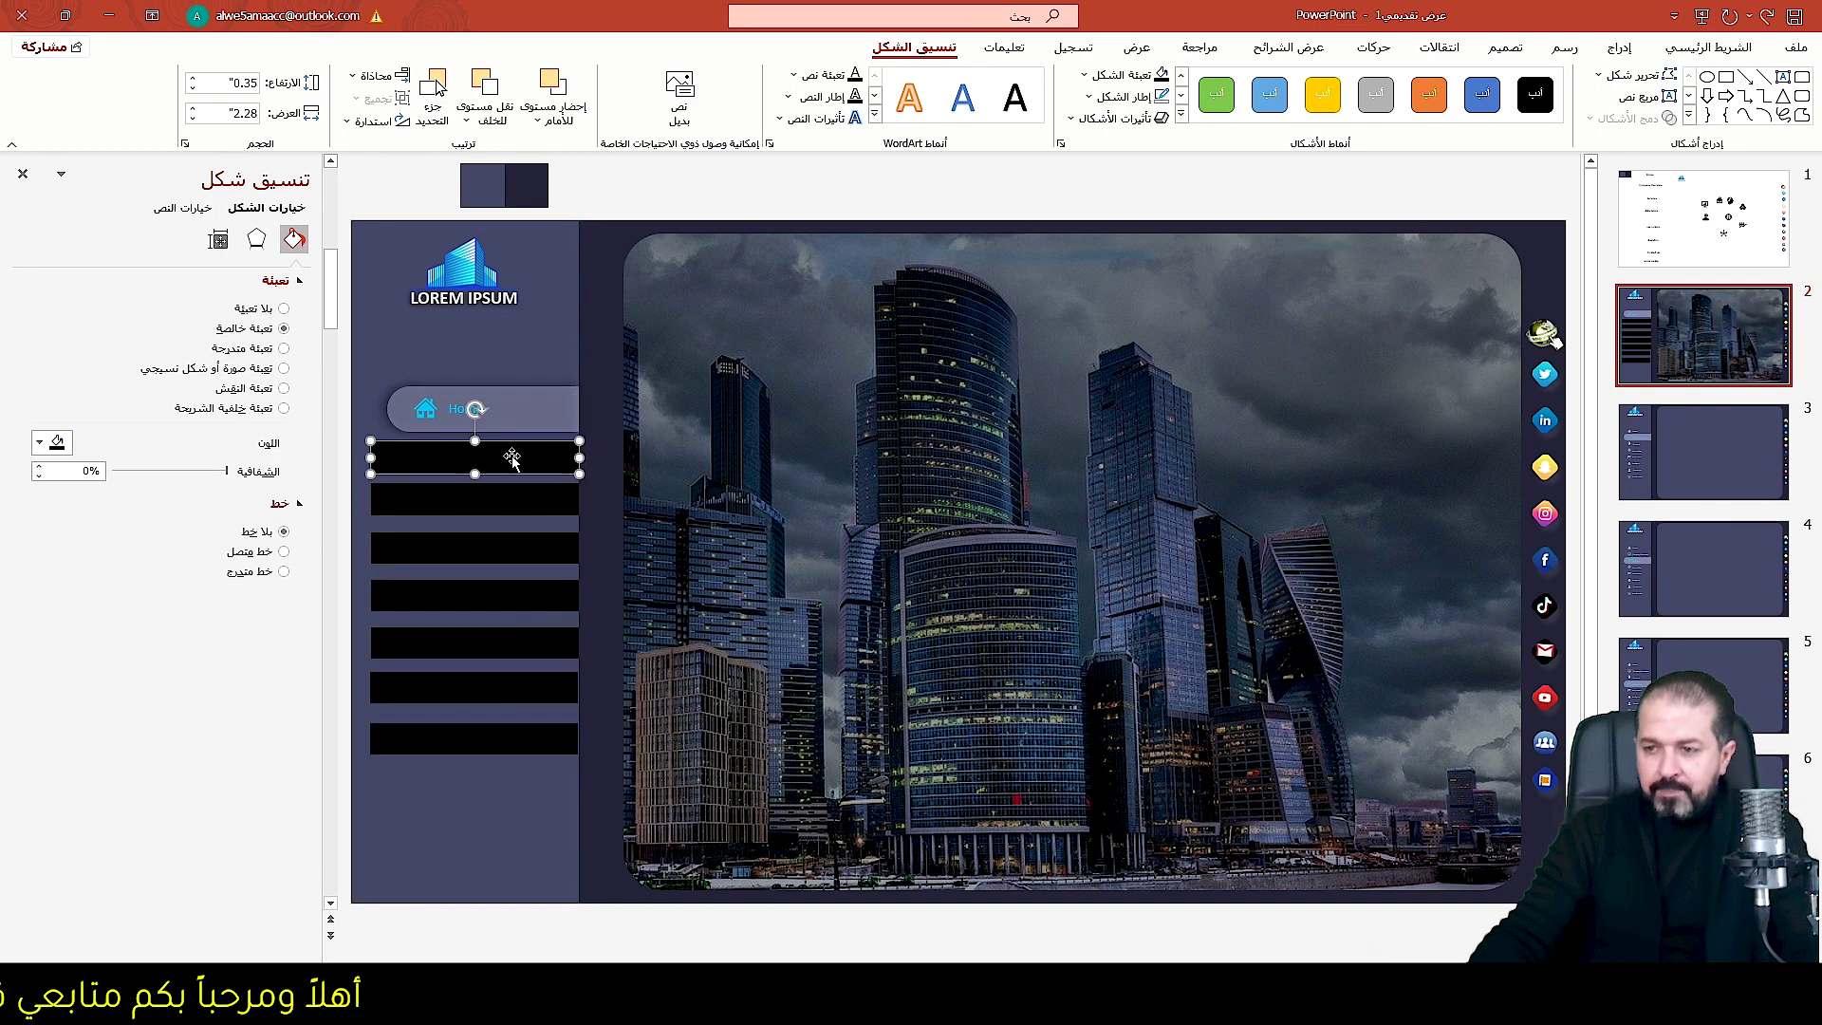
left_click(1620, 47)
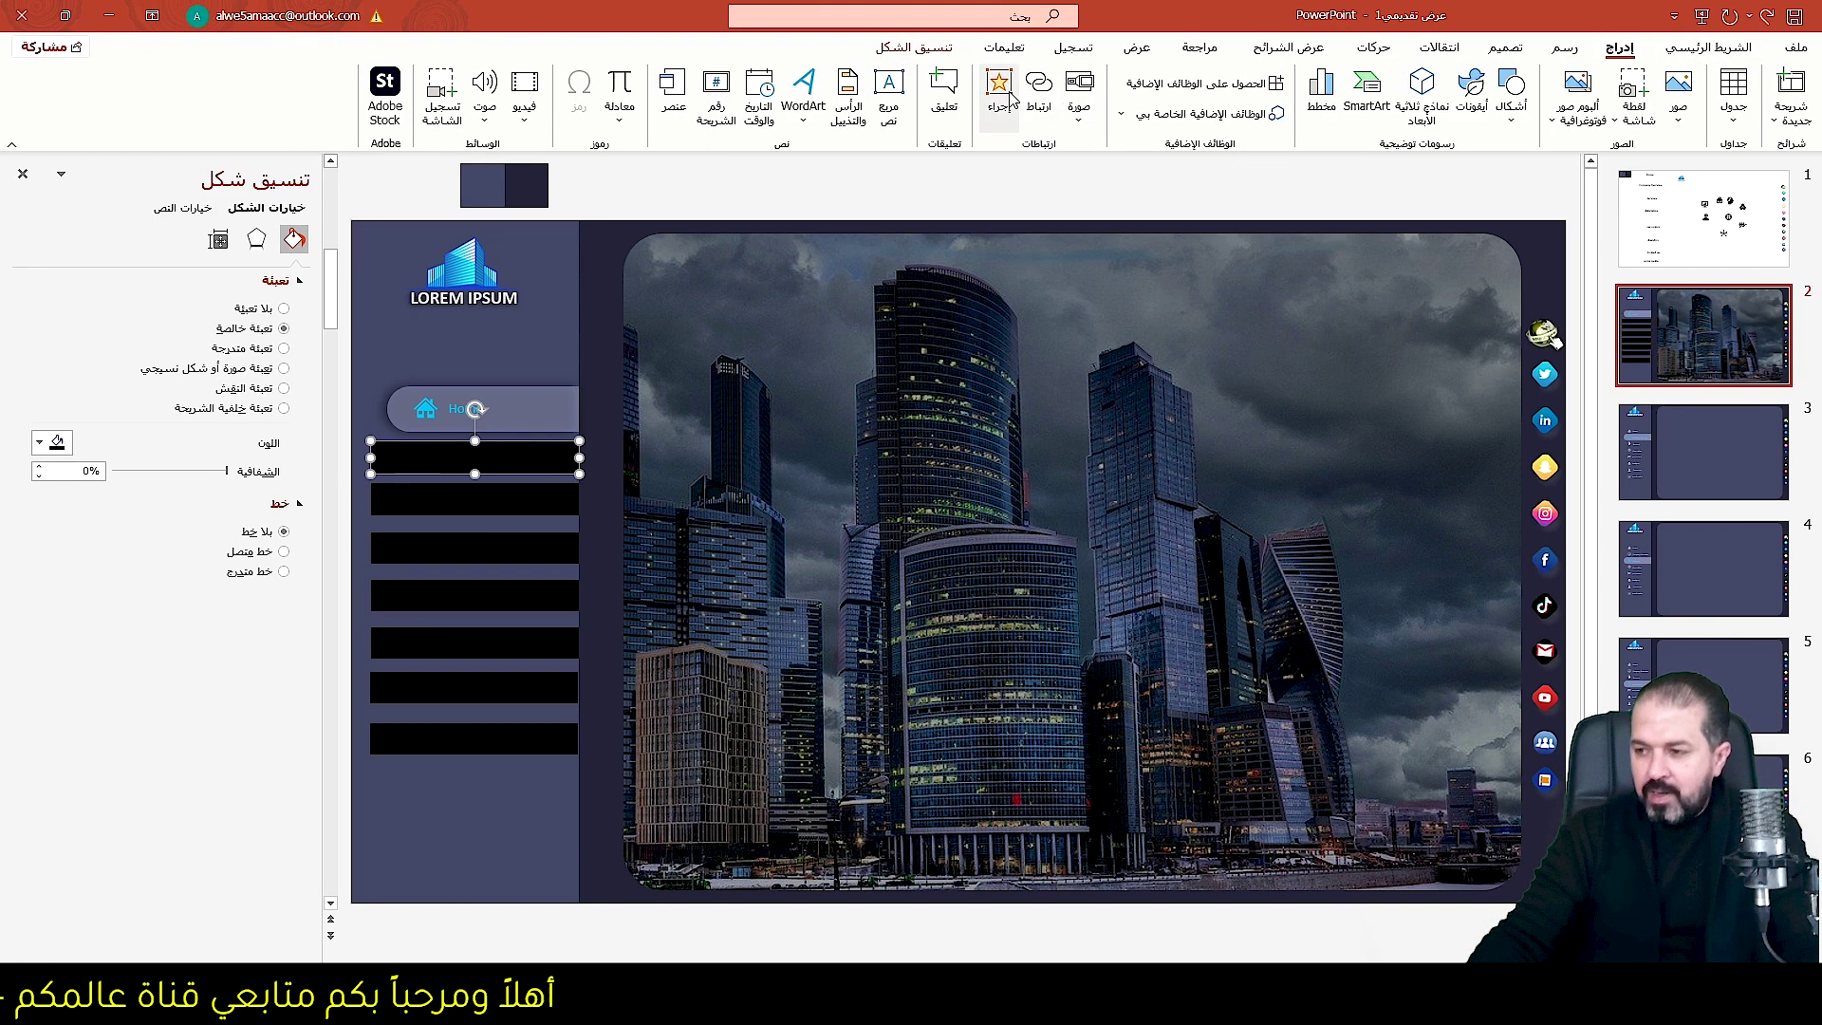
left_click(1723, 434)
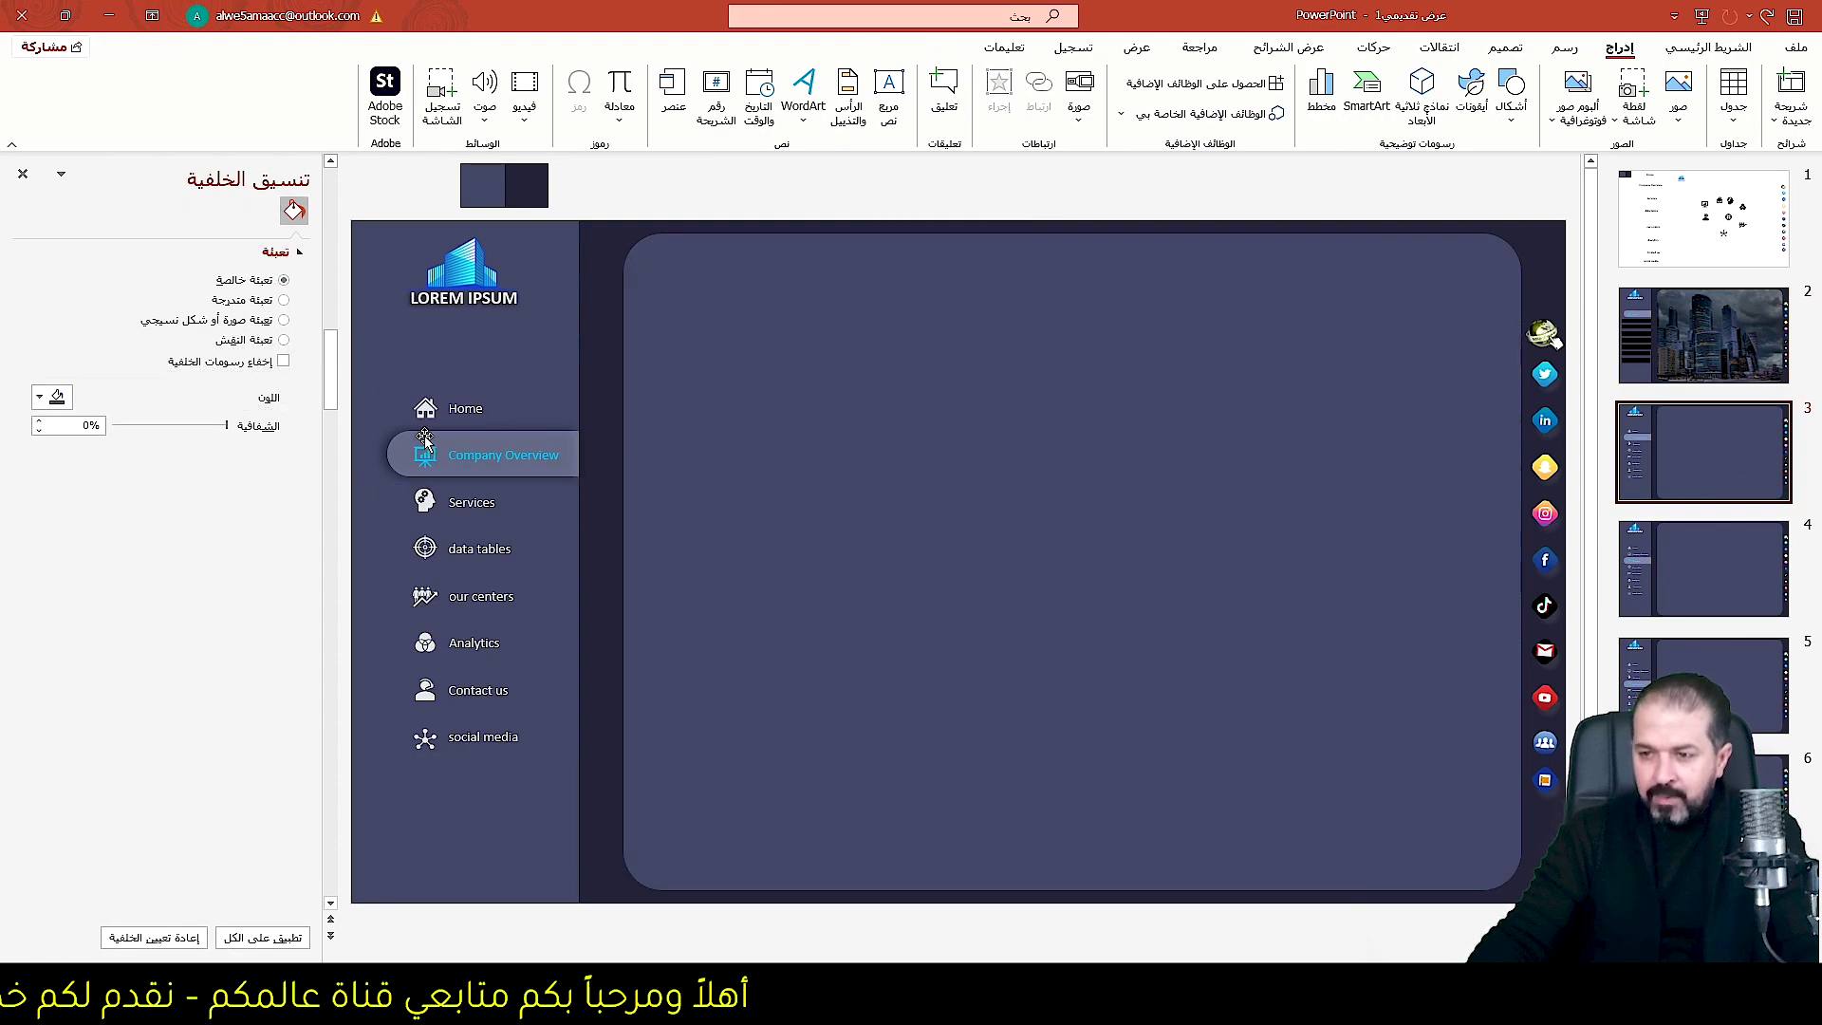
key("Up")
Hyperlink the first black menu bar to slide 3.
left_click(480, 456)
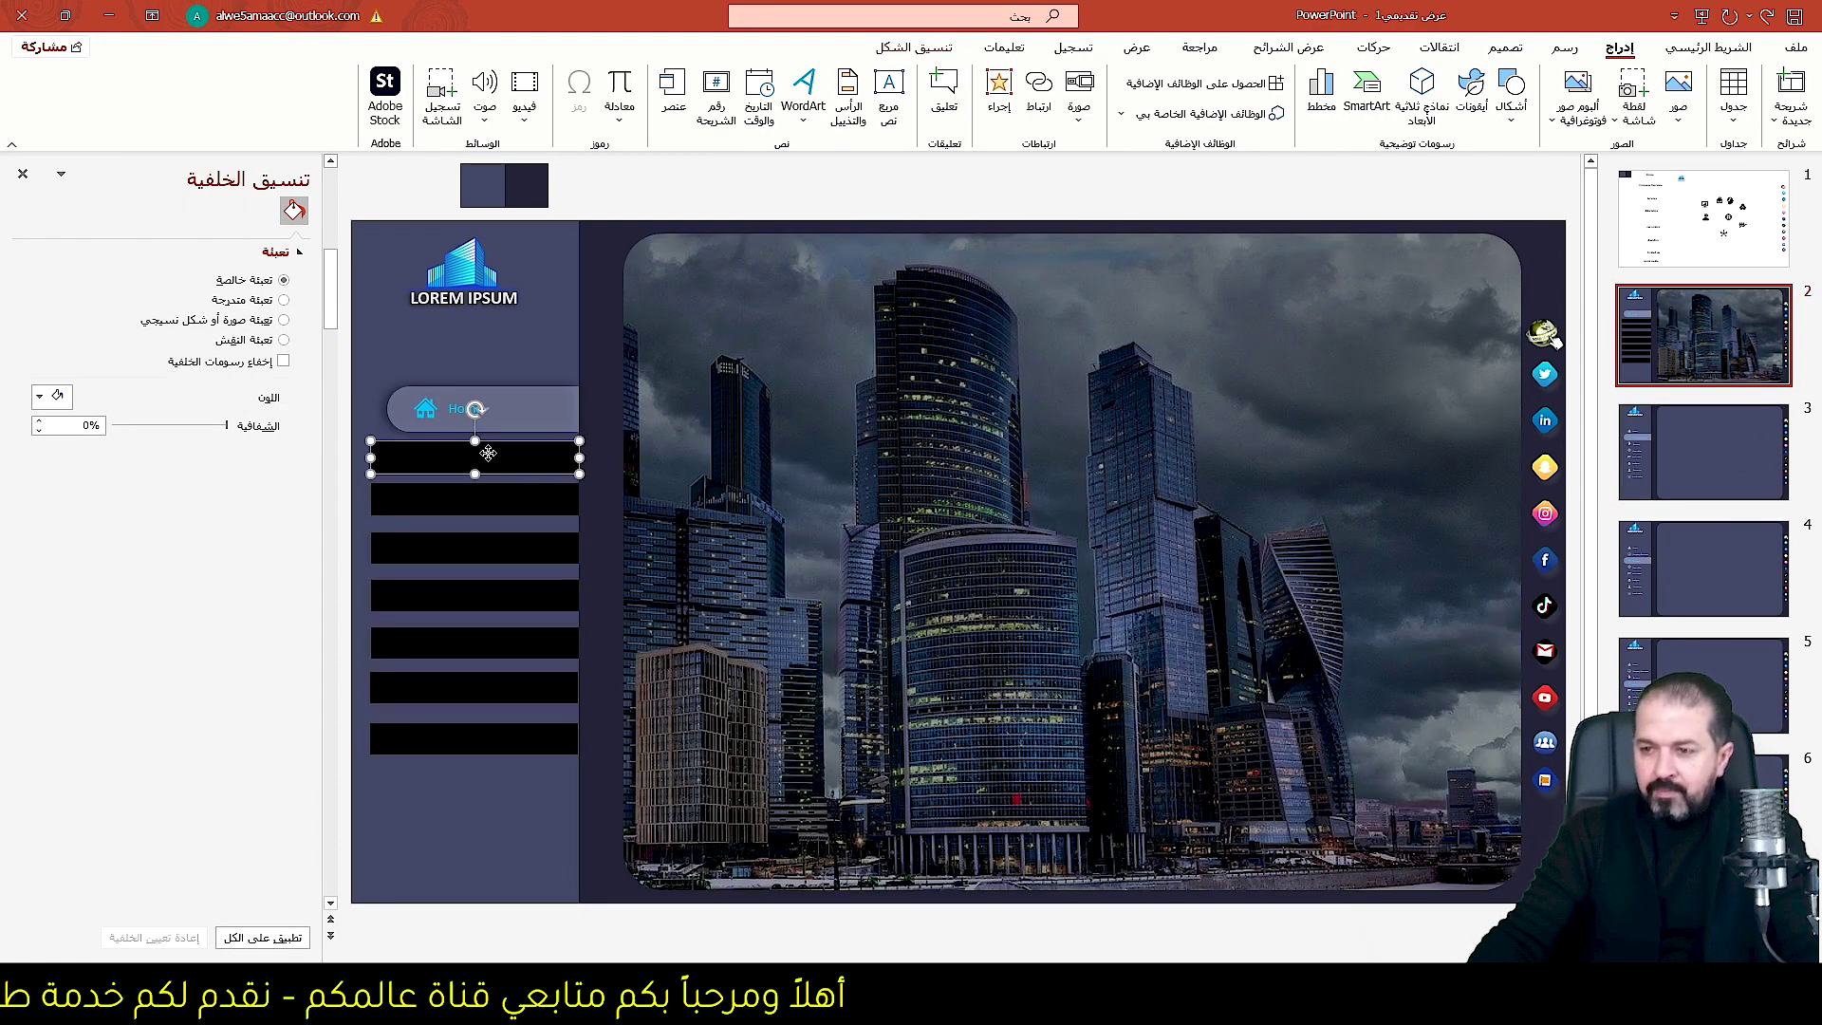
left_click(998, 95)
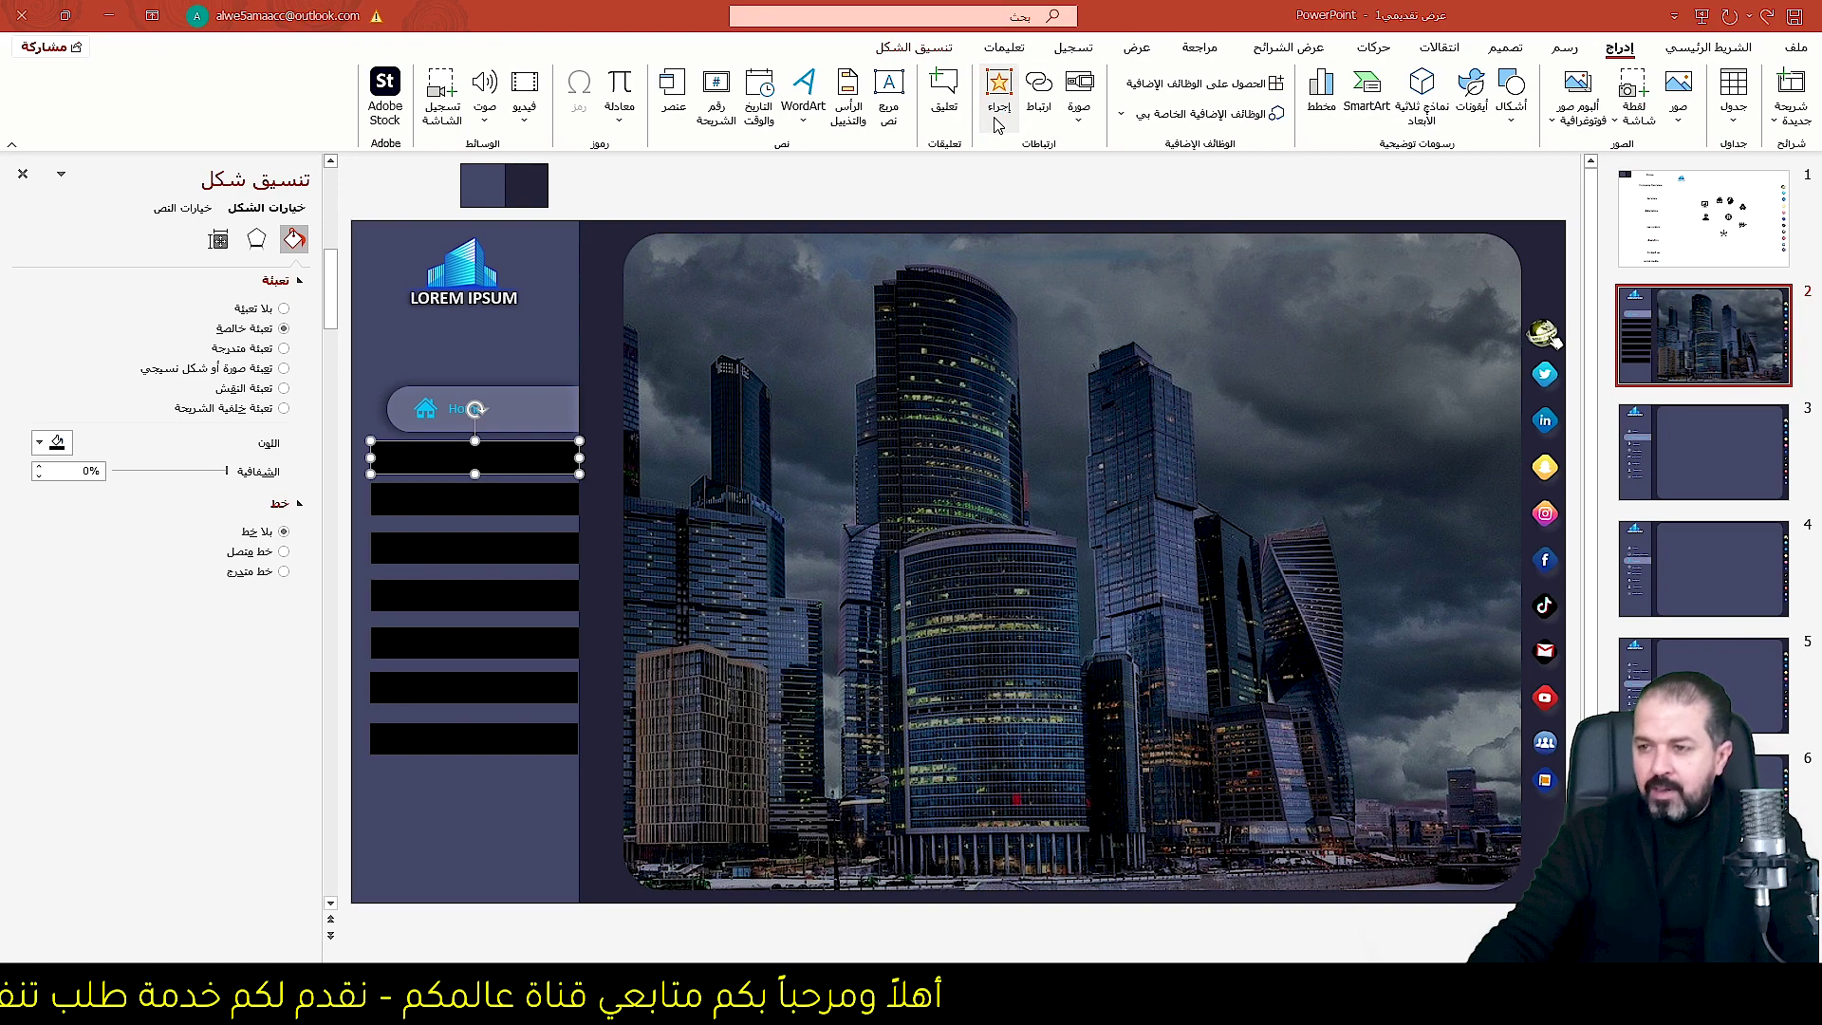
left_click(992, 439)
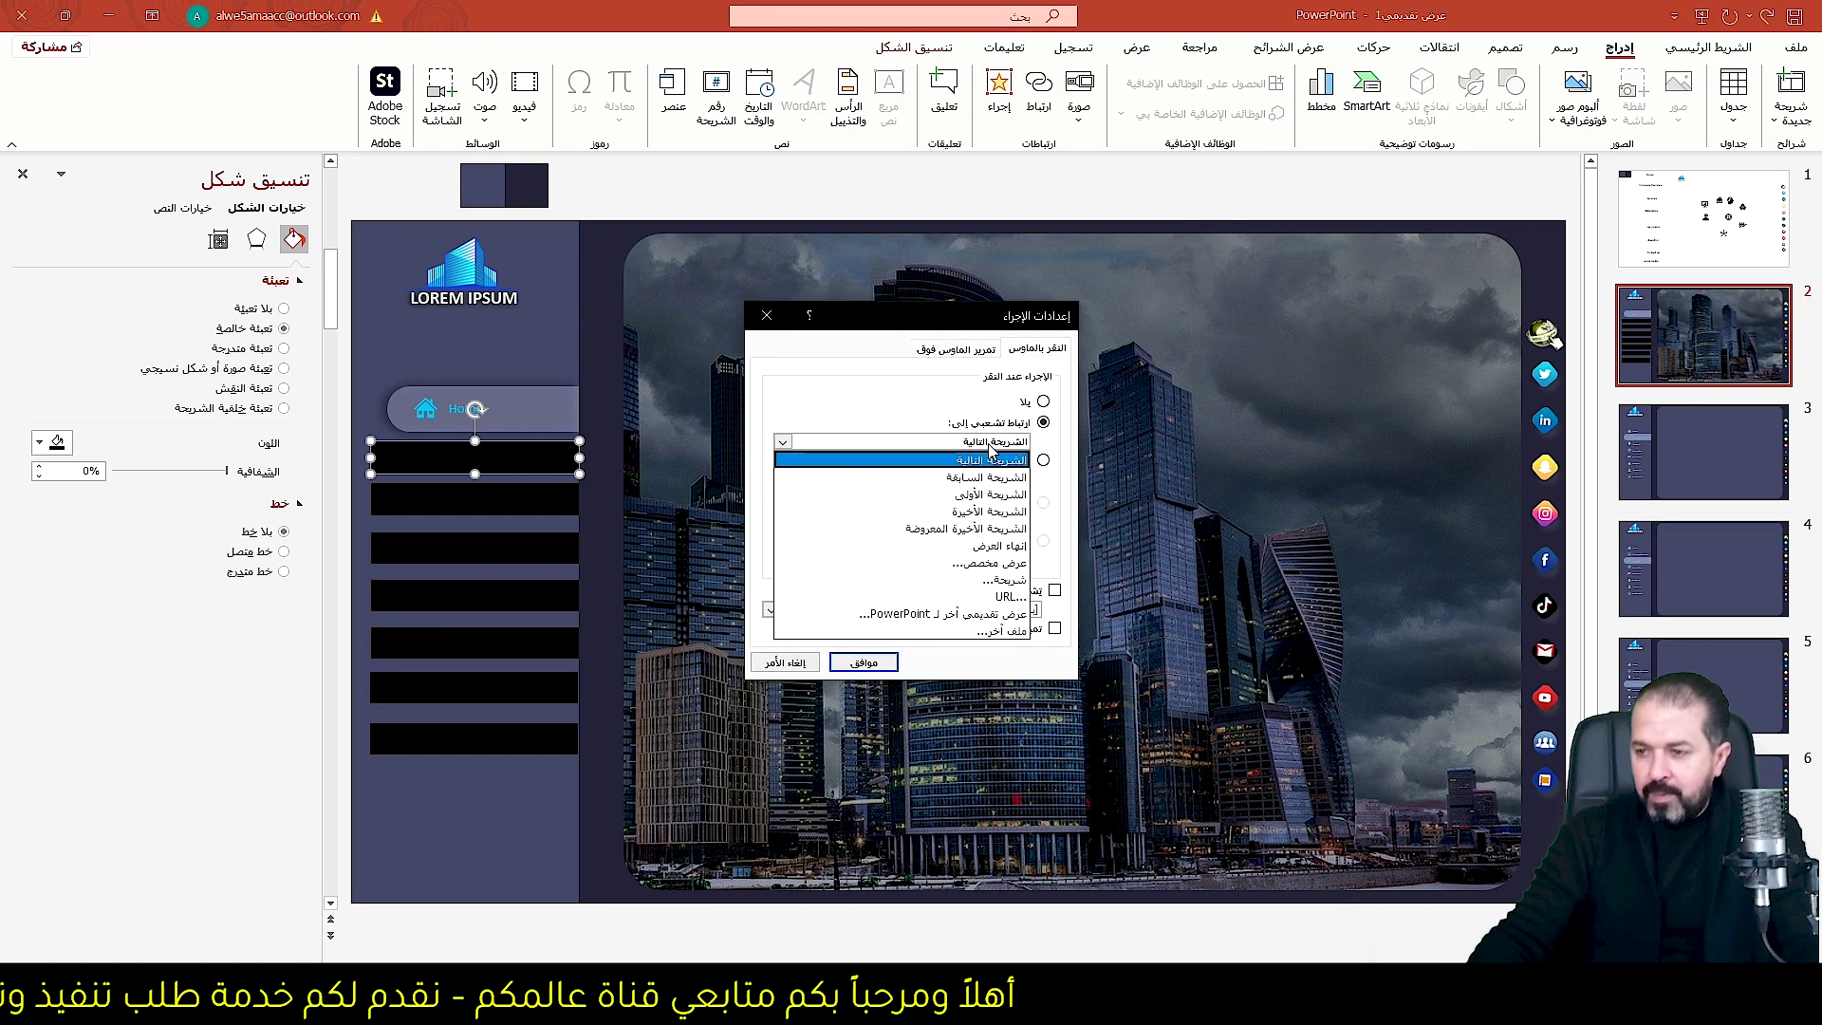
left_click(952, 572)
left_click(1086, 439)
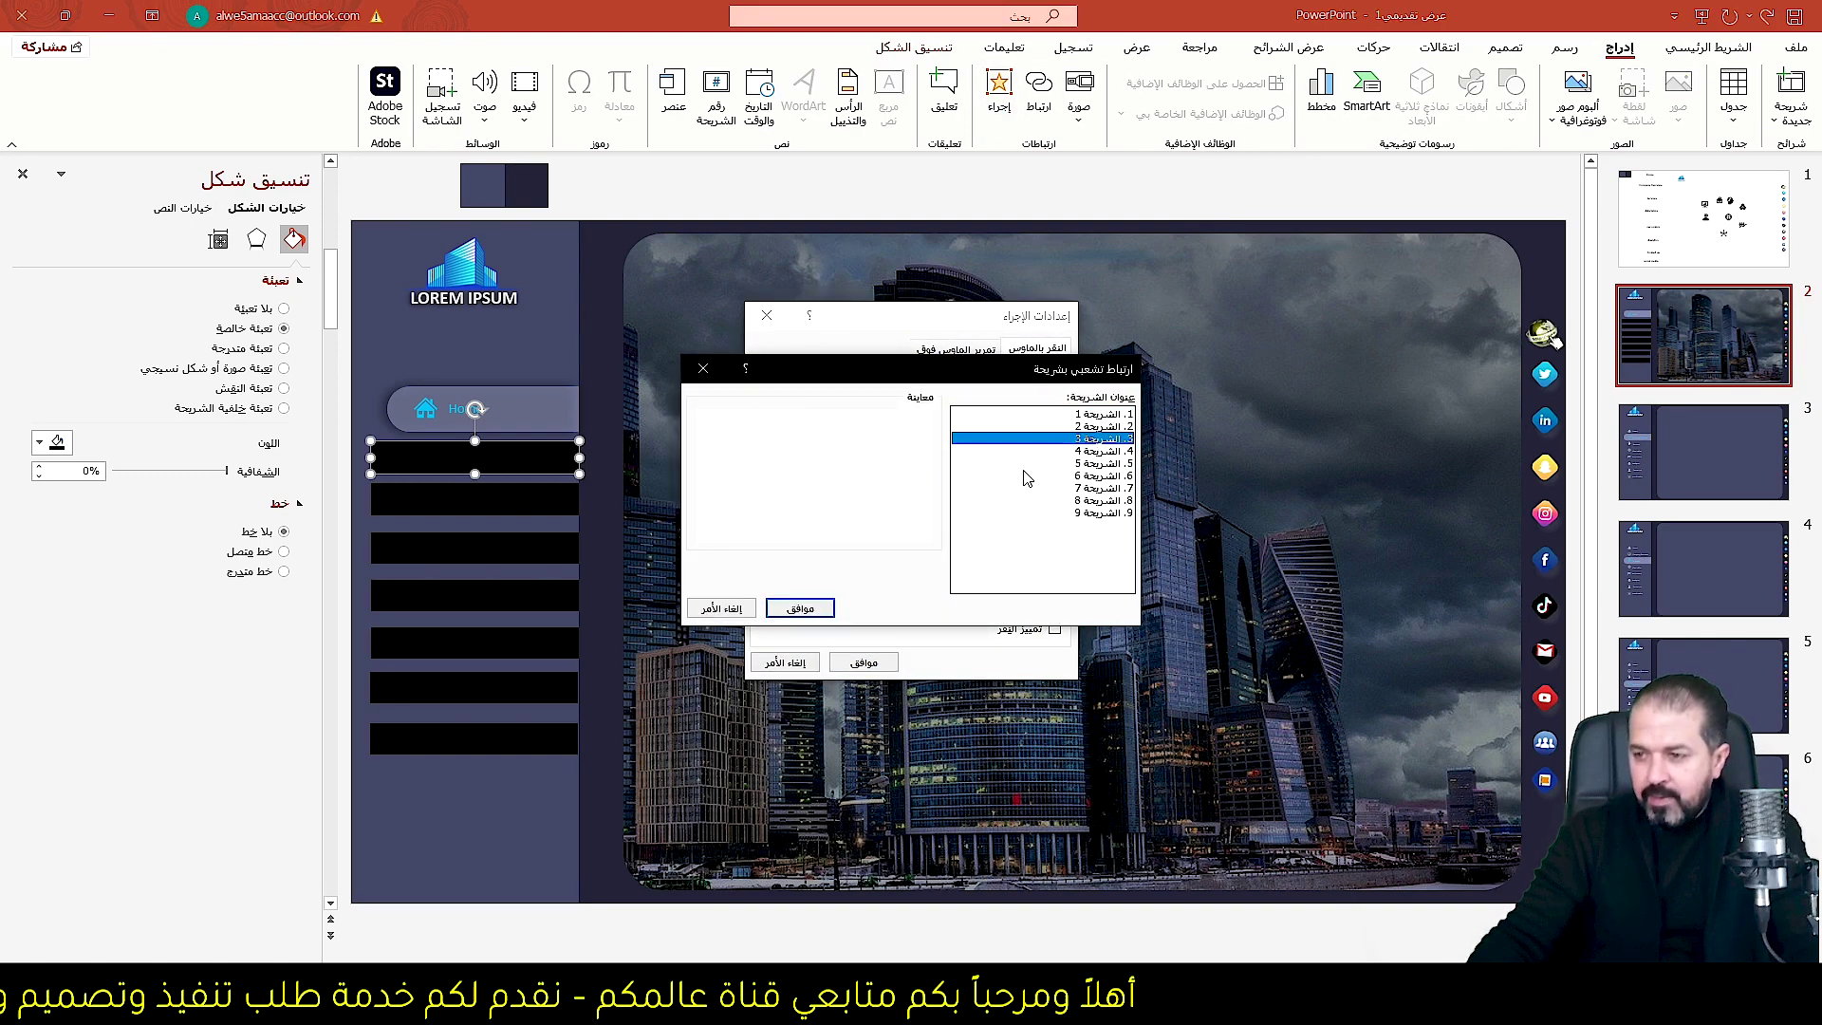
left_click(826, 605)
left_click(864, 662)
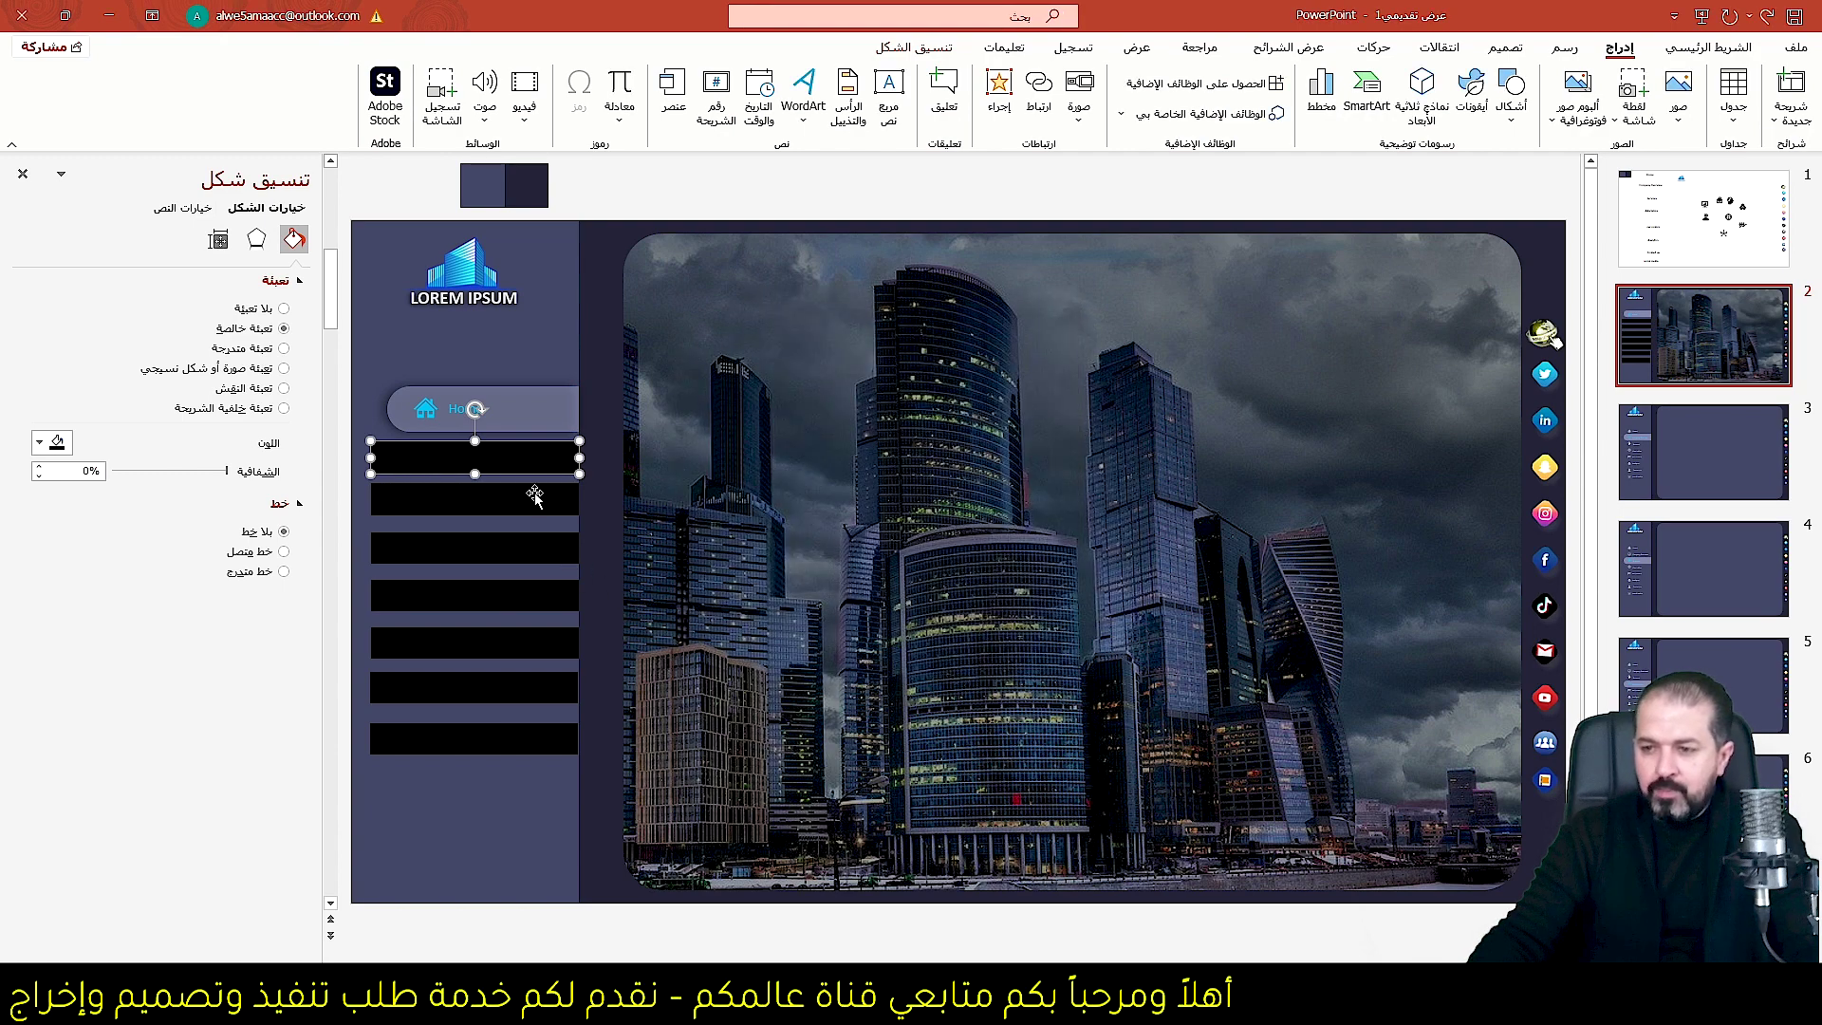
Open the second black bar's action settings to choose its link destination.
left_click(544, 510)
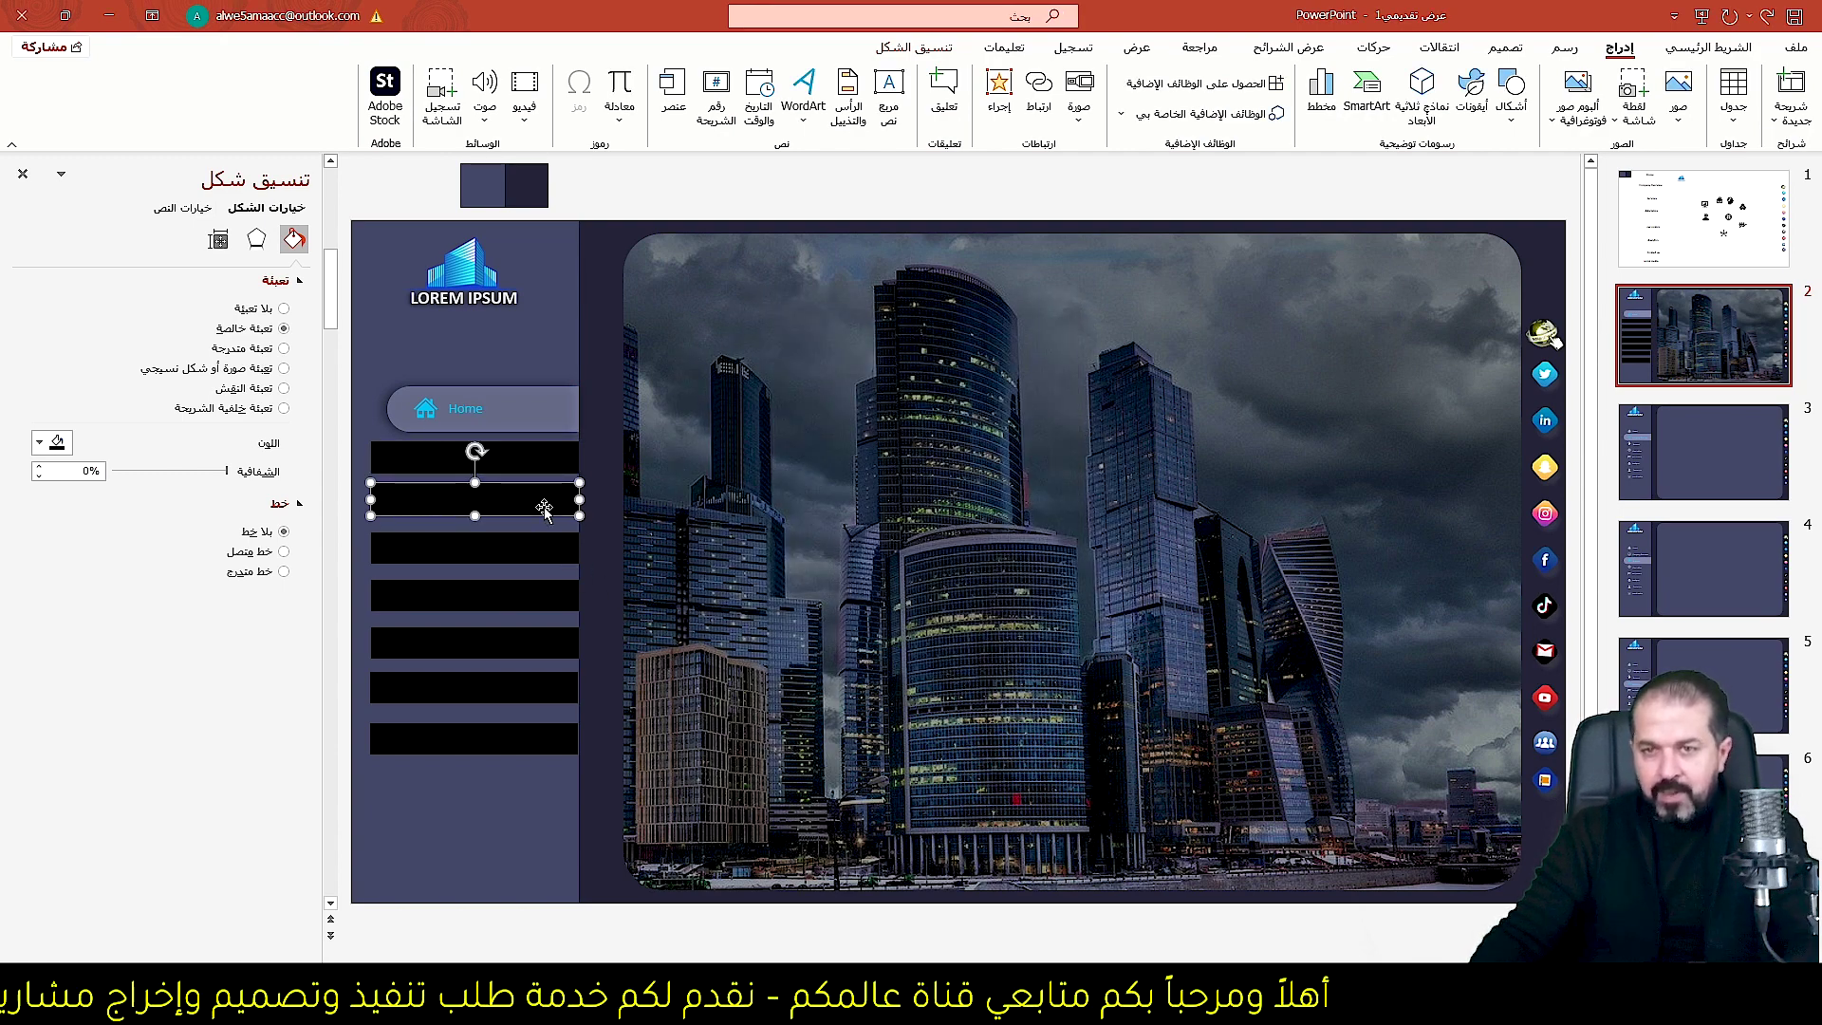
left_click(1001, 95)
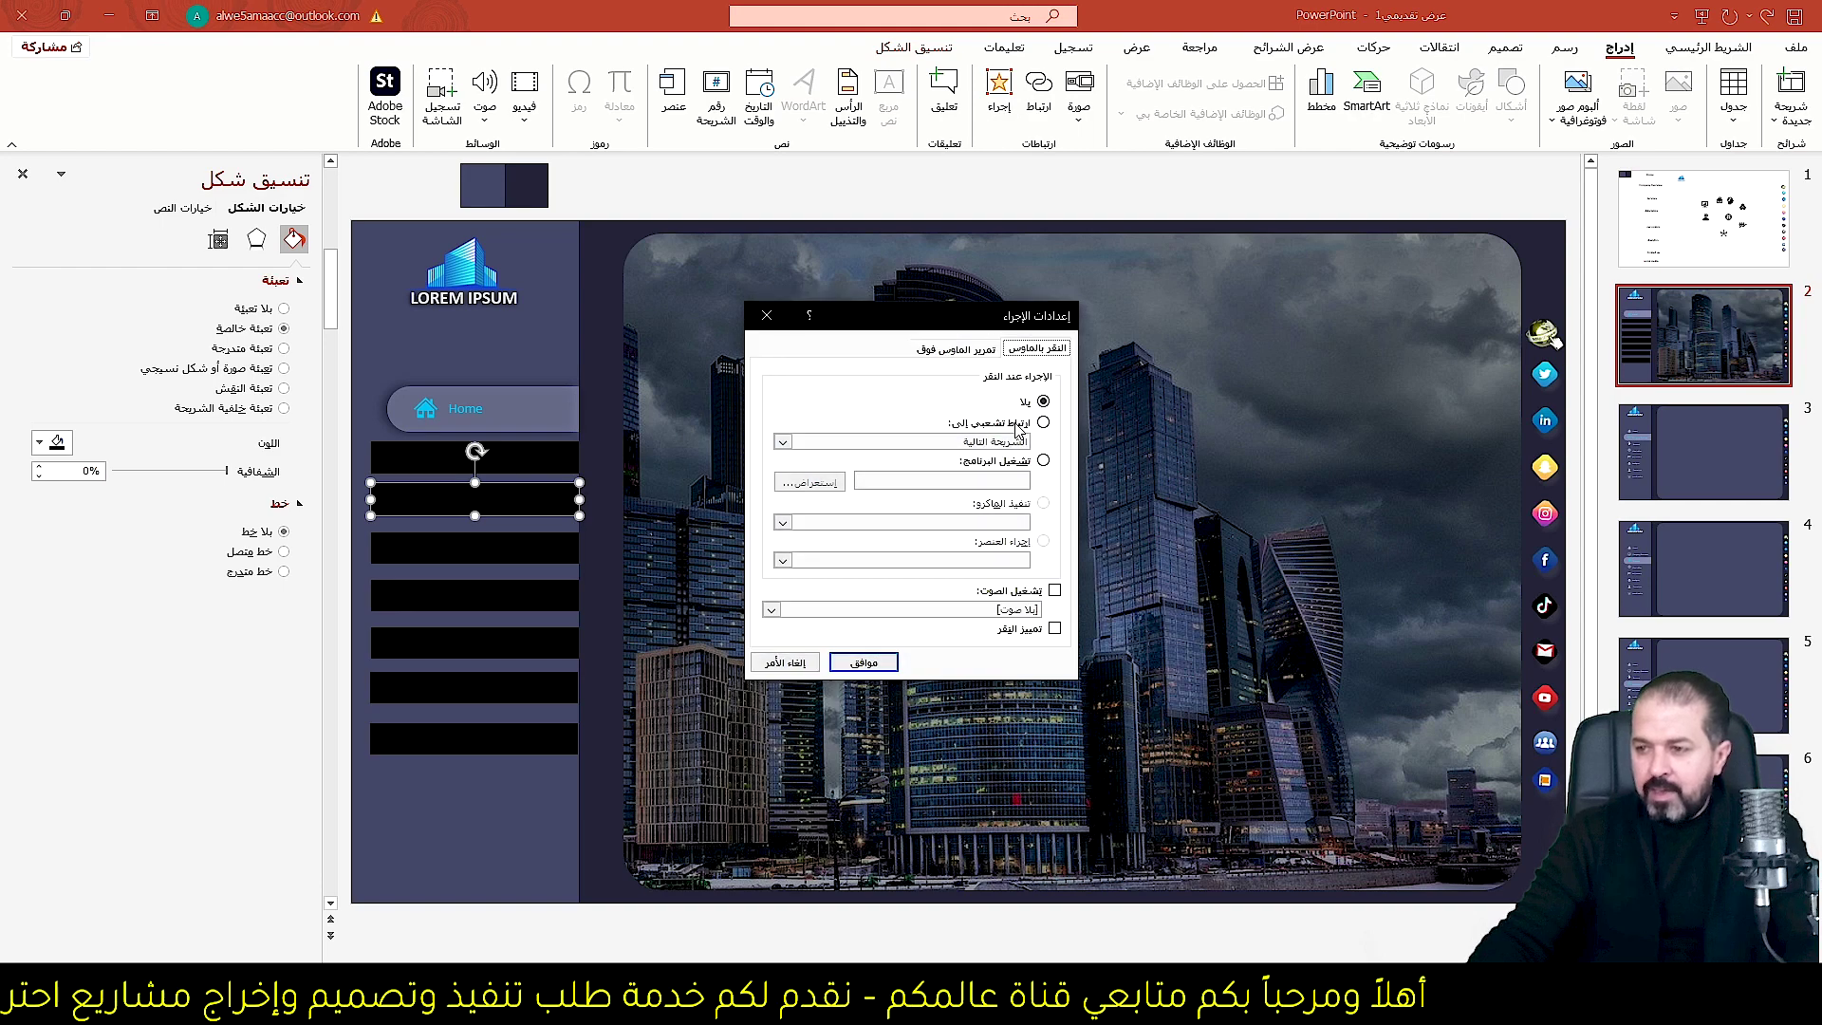
left_click(996, 443)
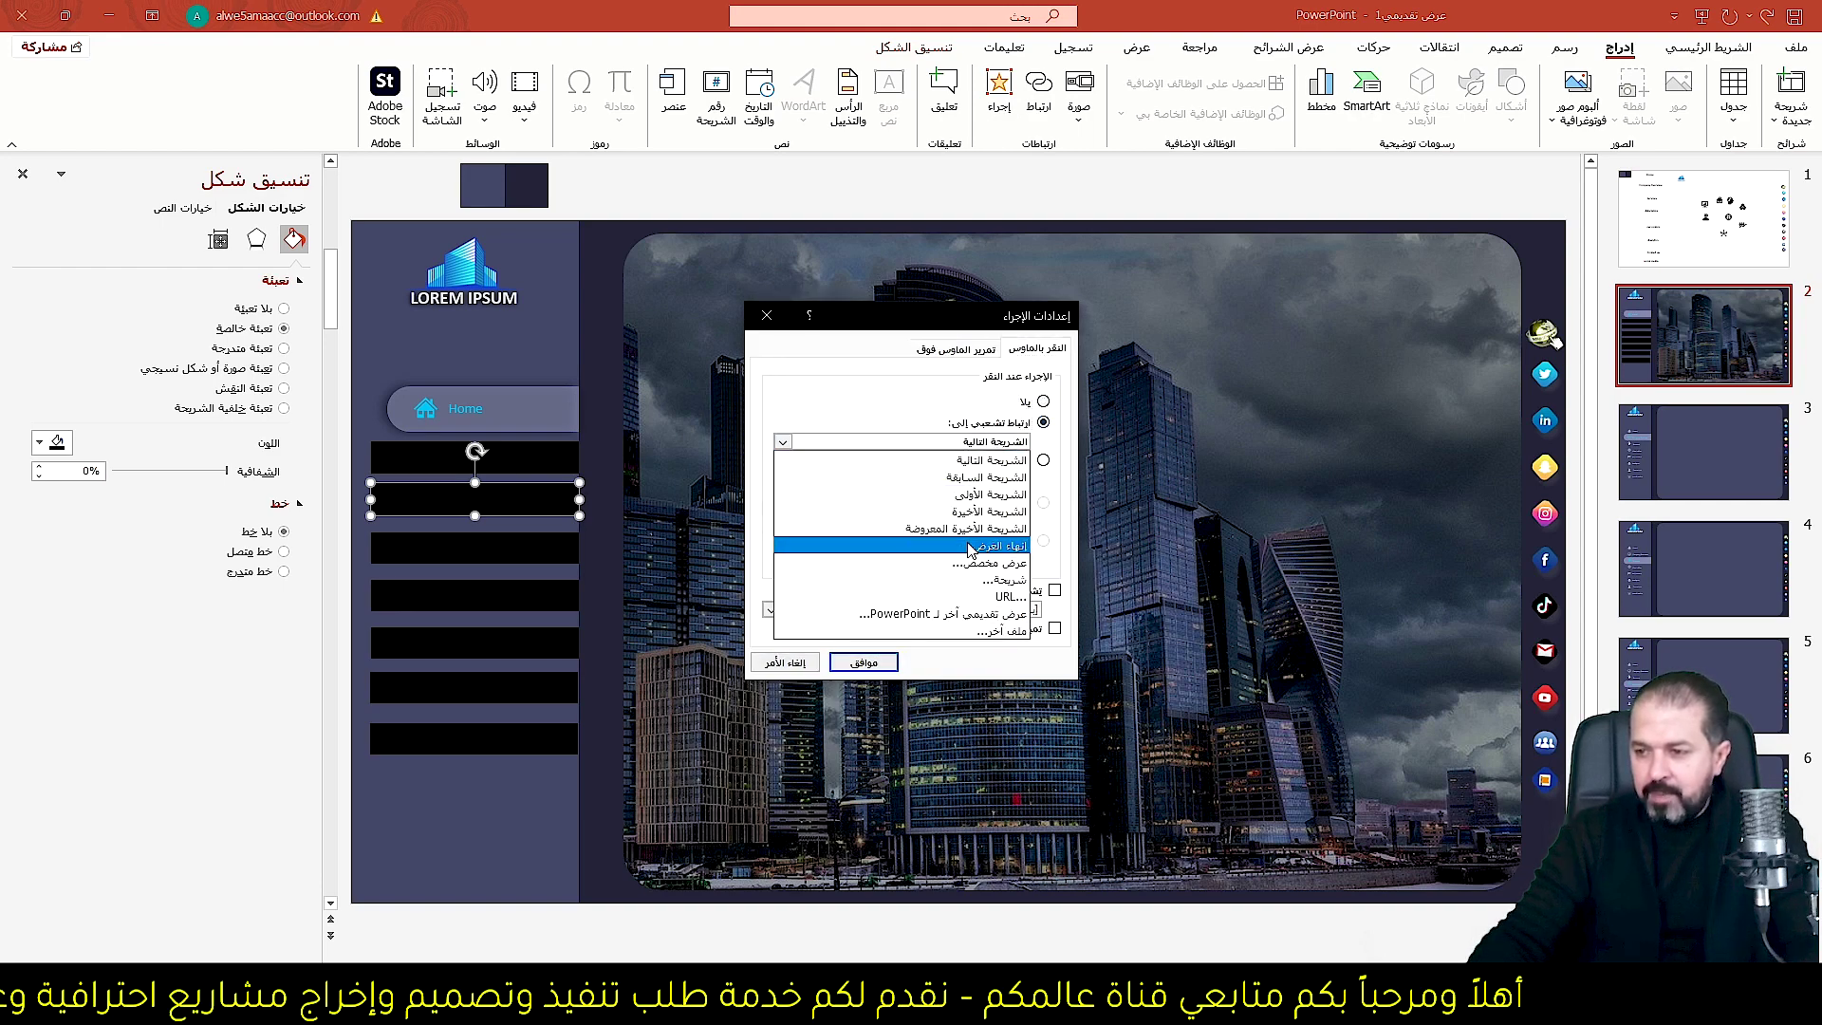
scroll(525, 684, "down", 3)
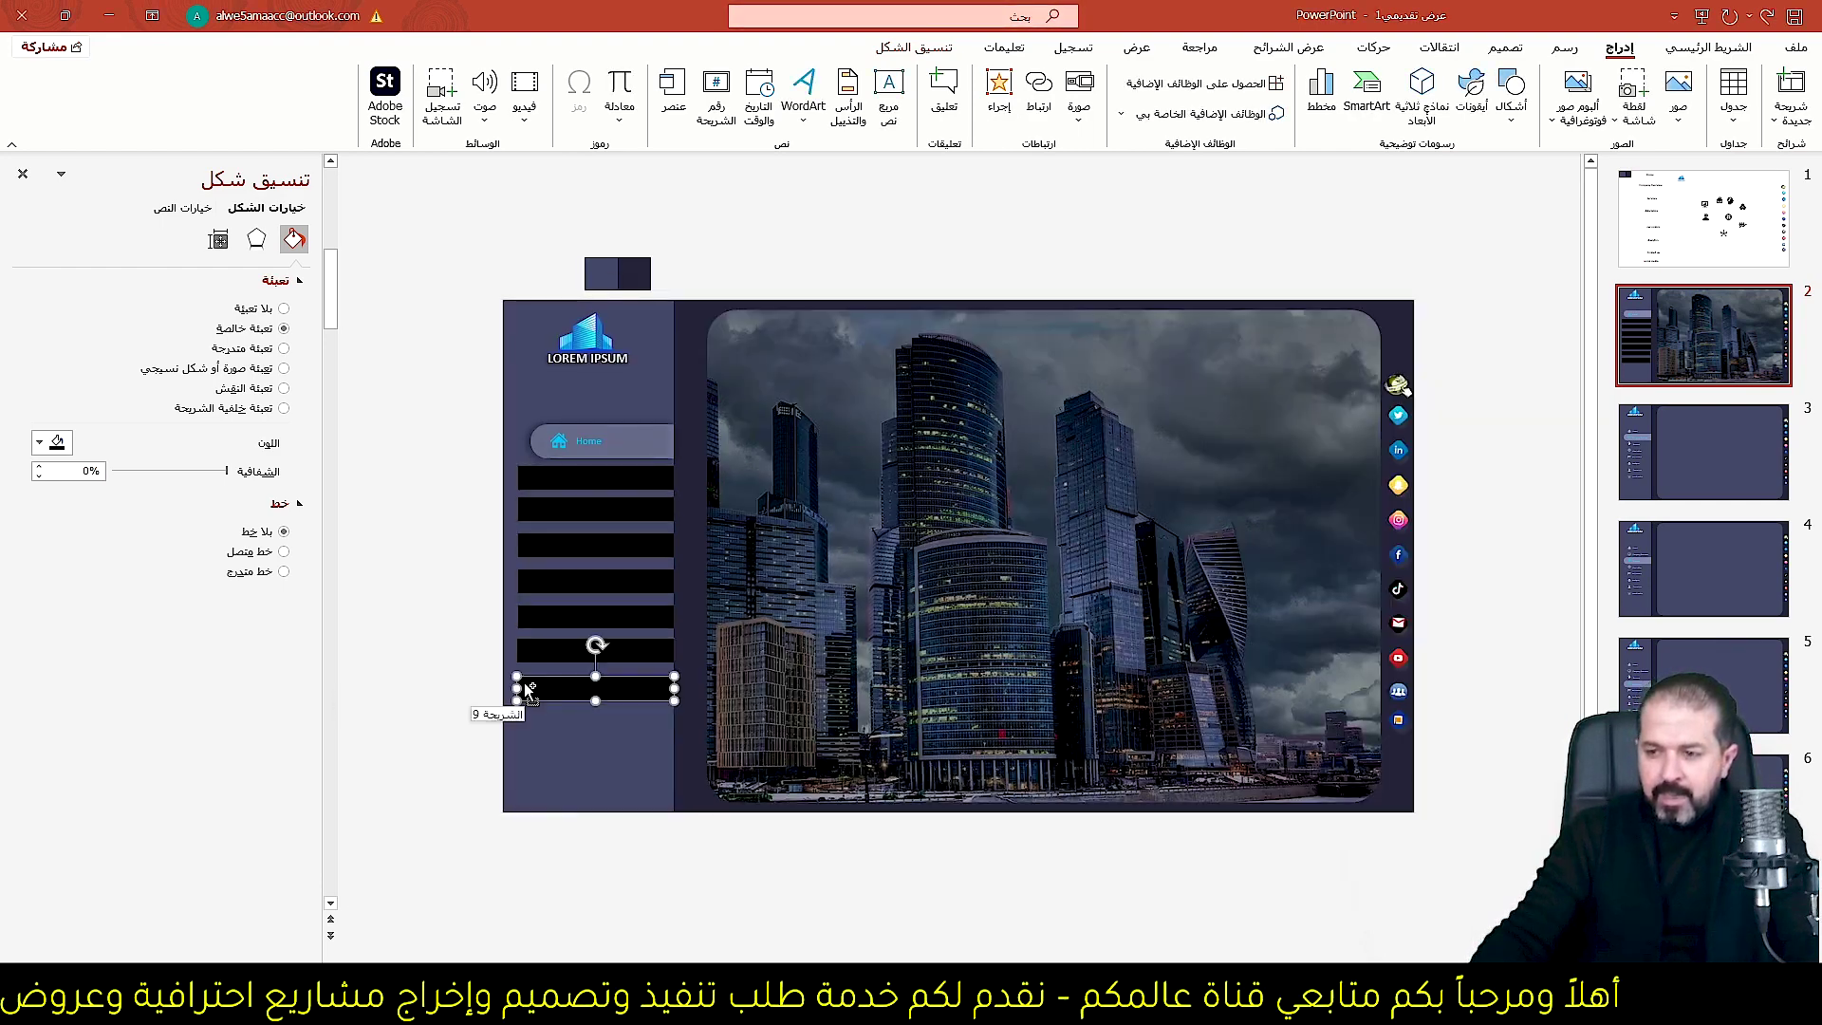
Multi-select all seven black link bars down the sidebar menu.
left_click(576, 488)
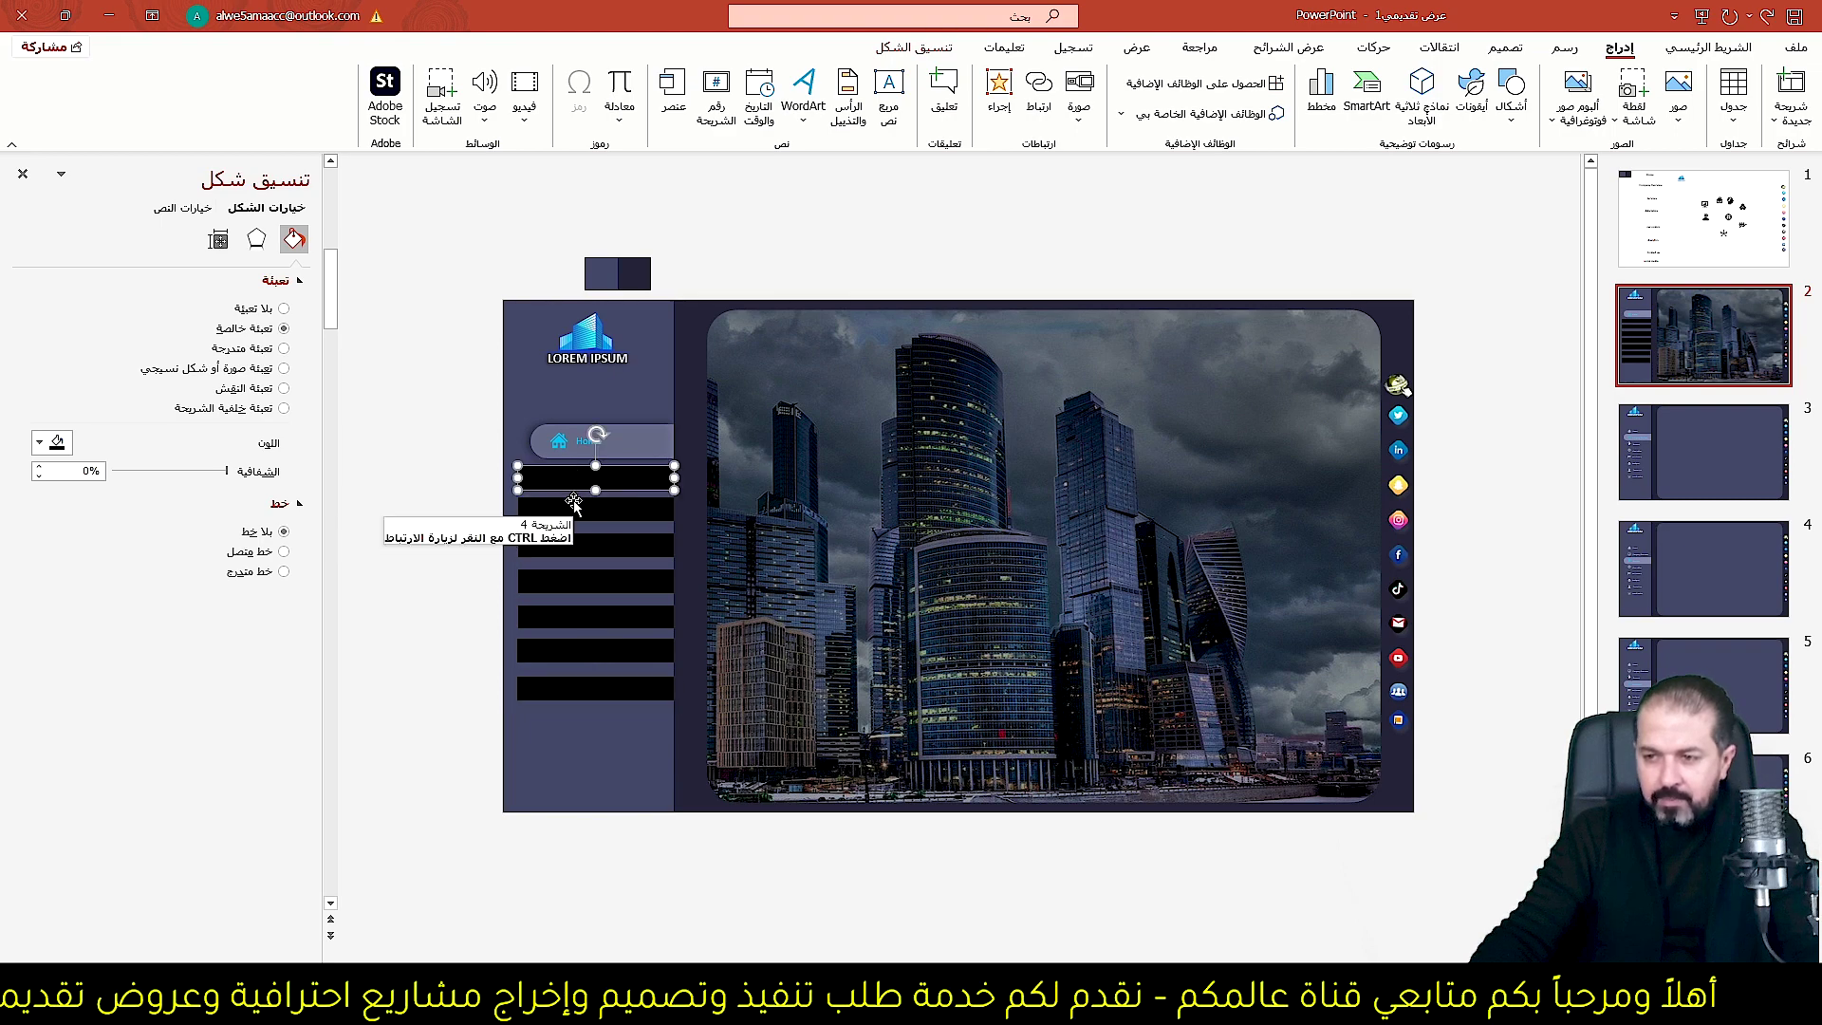
left_click(578, 510, "shift")
left_click(590, 546, "shift")
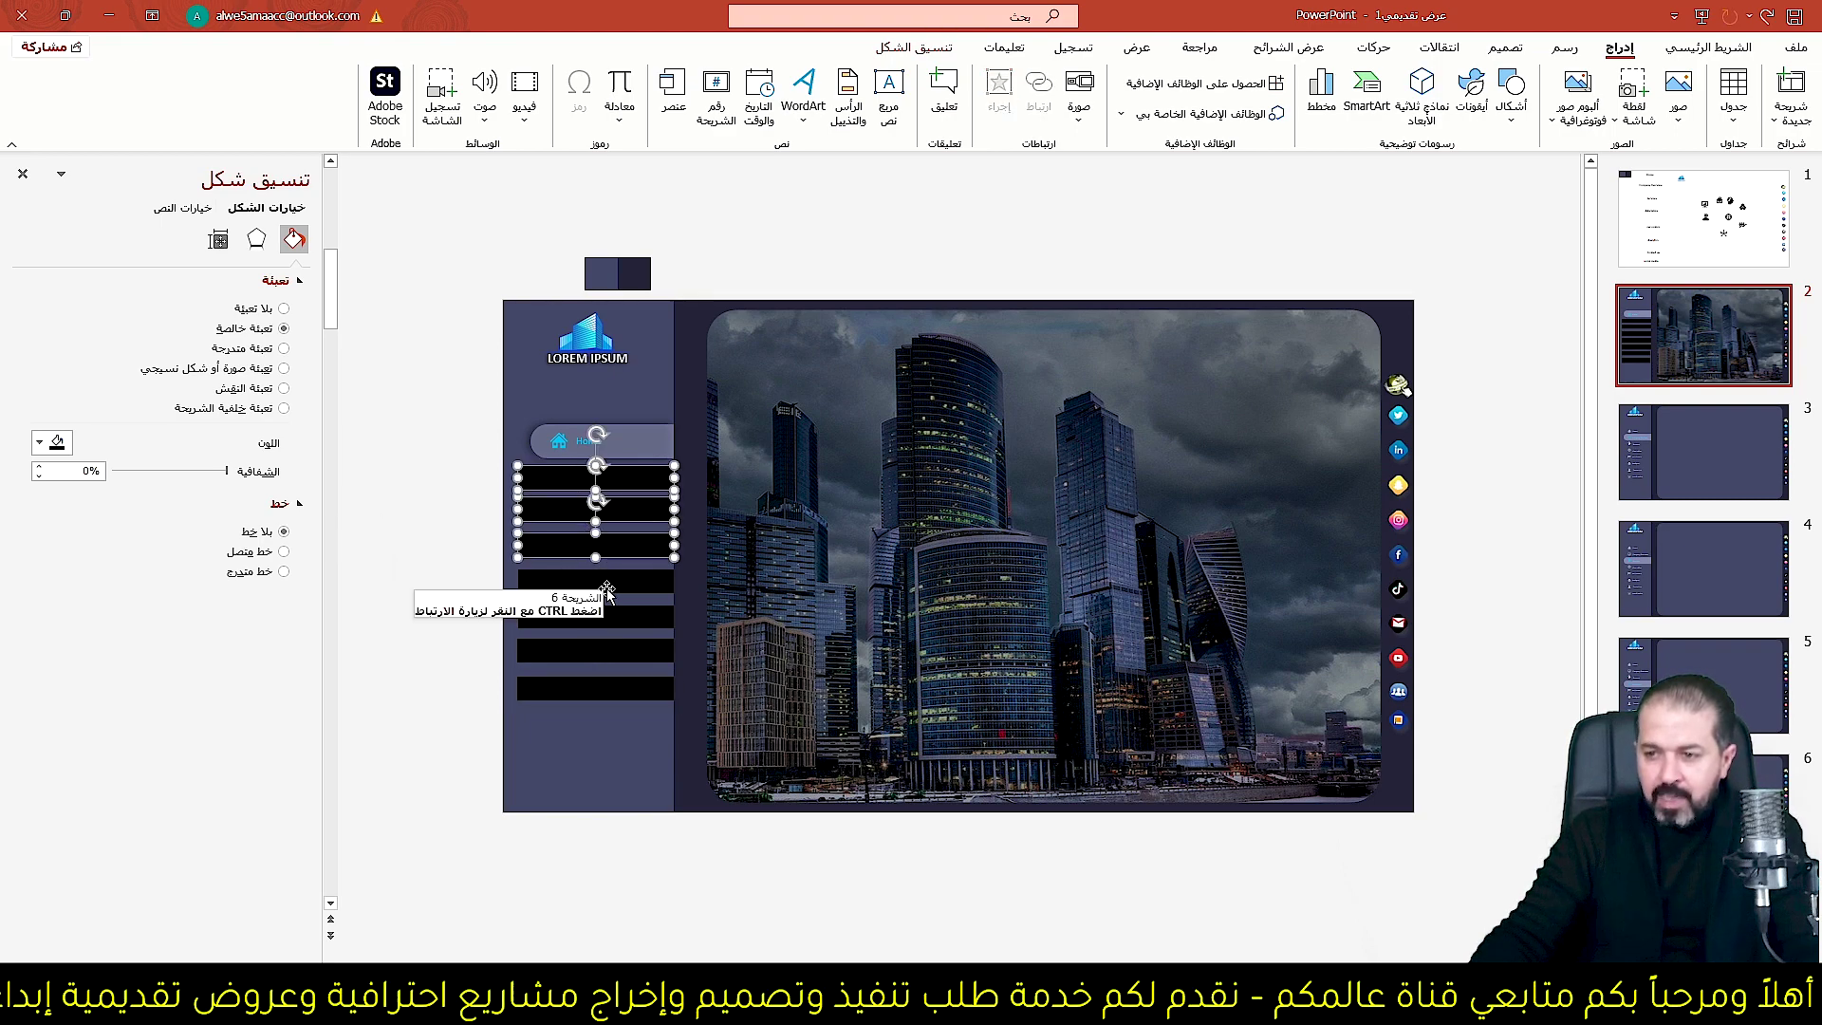
left_click(605, 582, "shift")
left_click(608, 617, "shift")
left_click(613, 651, "shift")
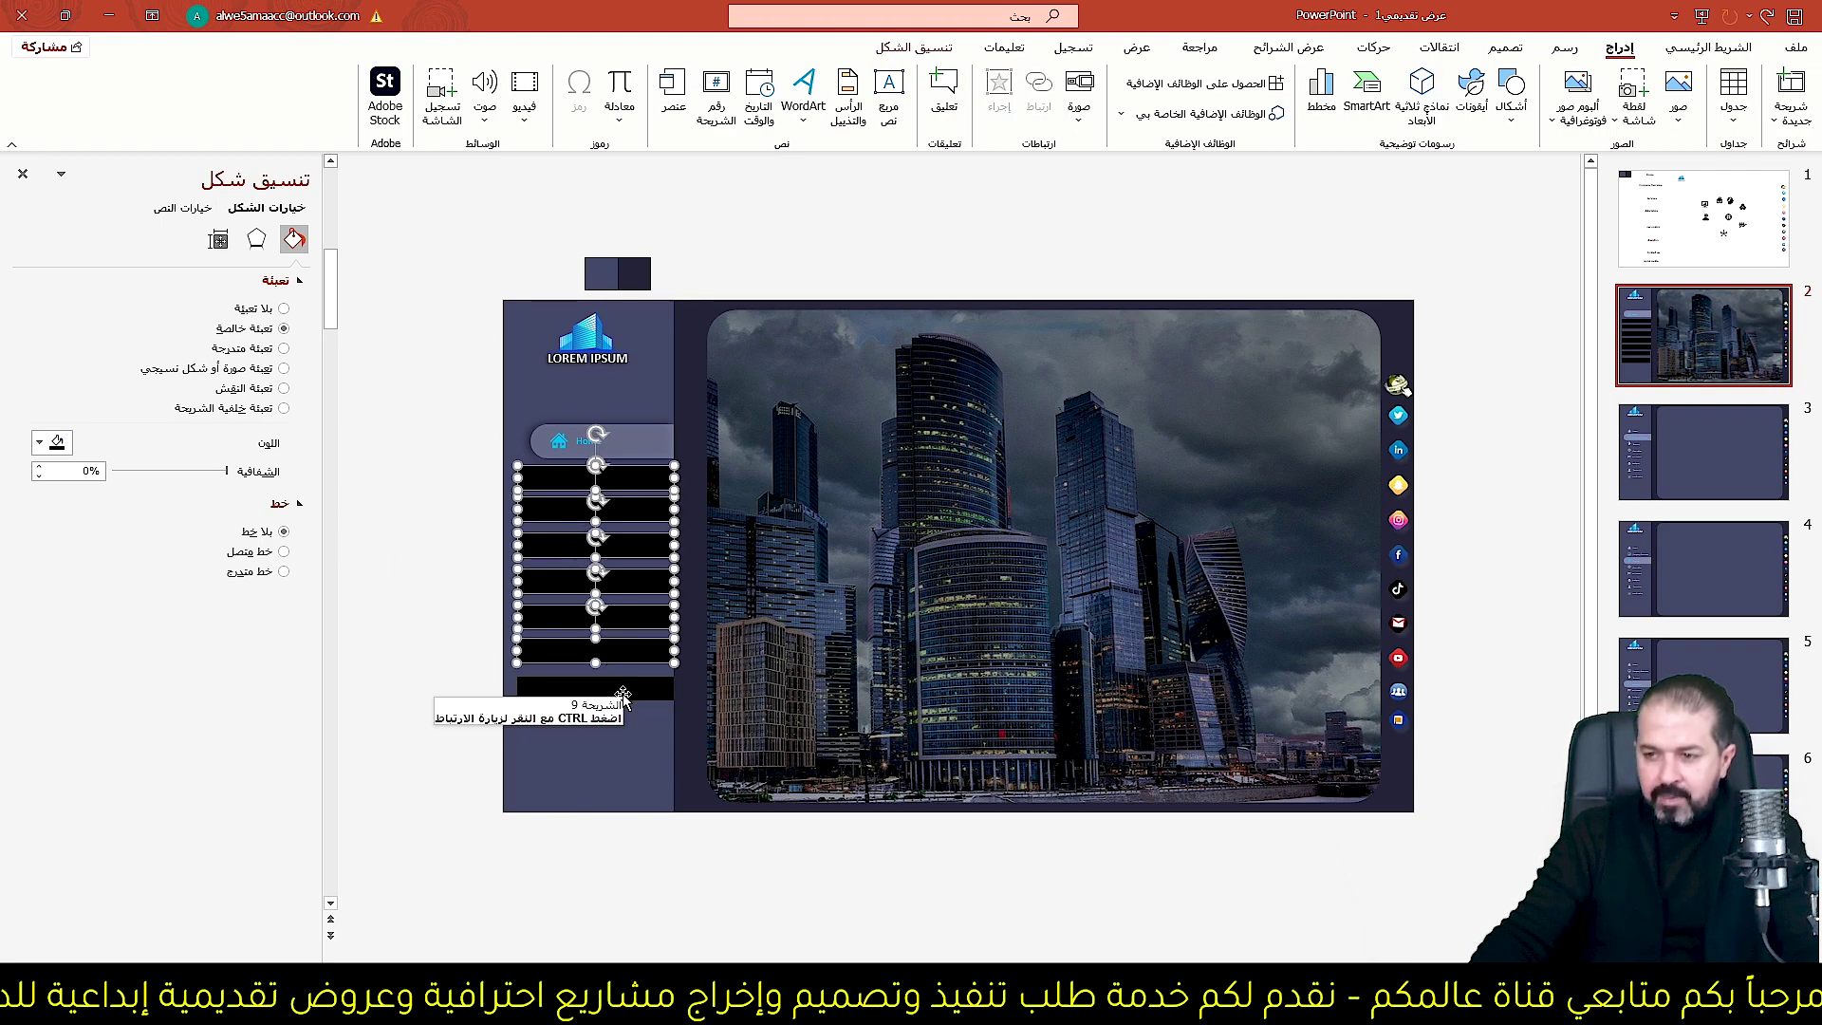
left_click(620, 687, "shift")
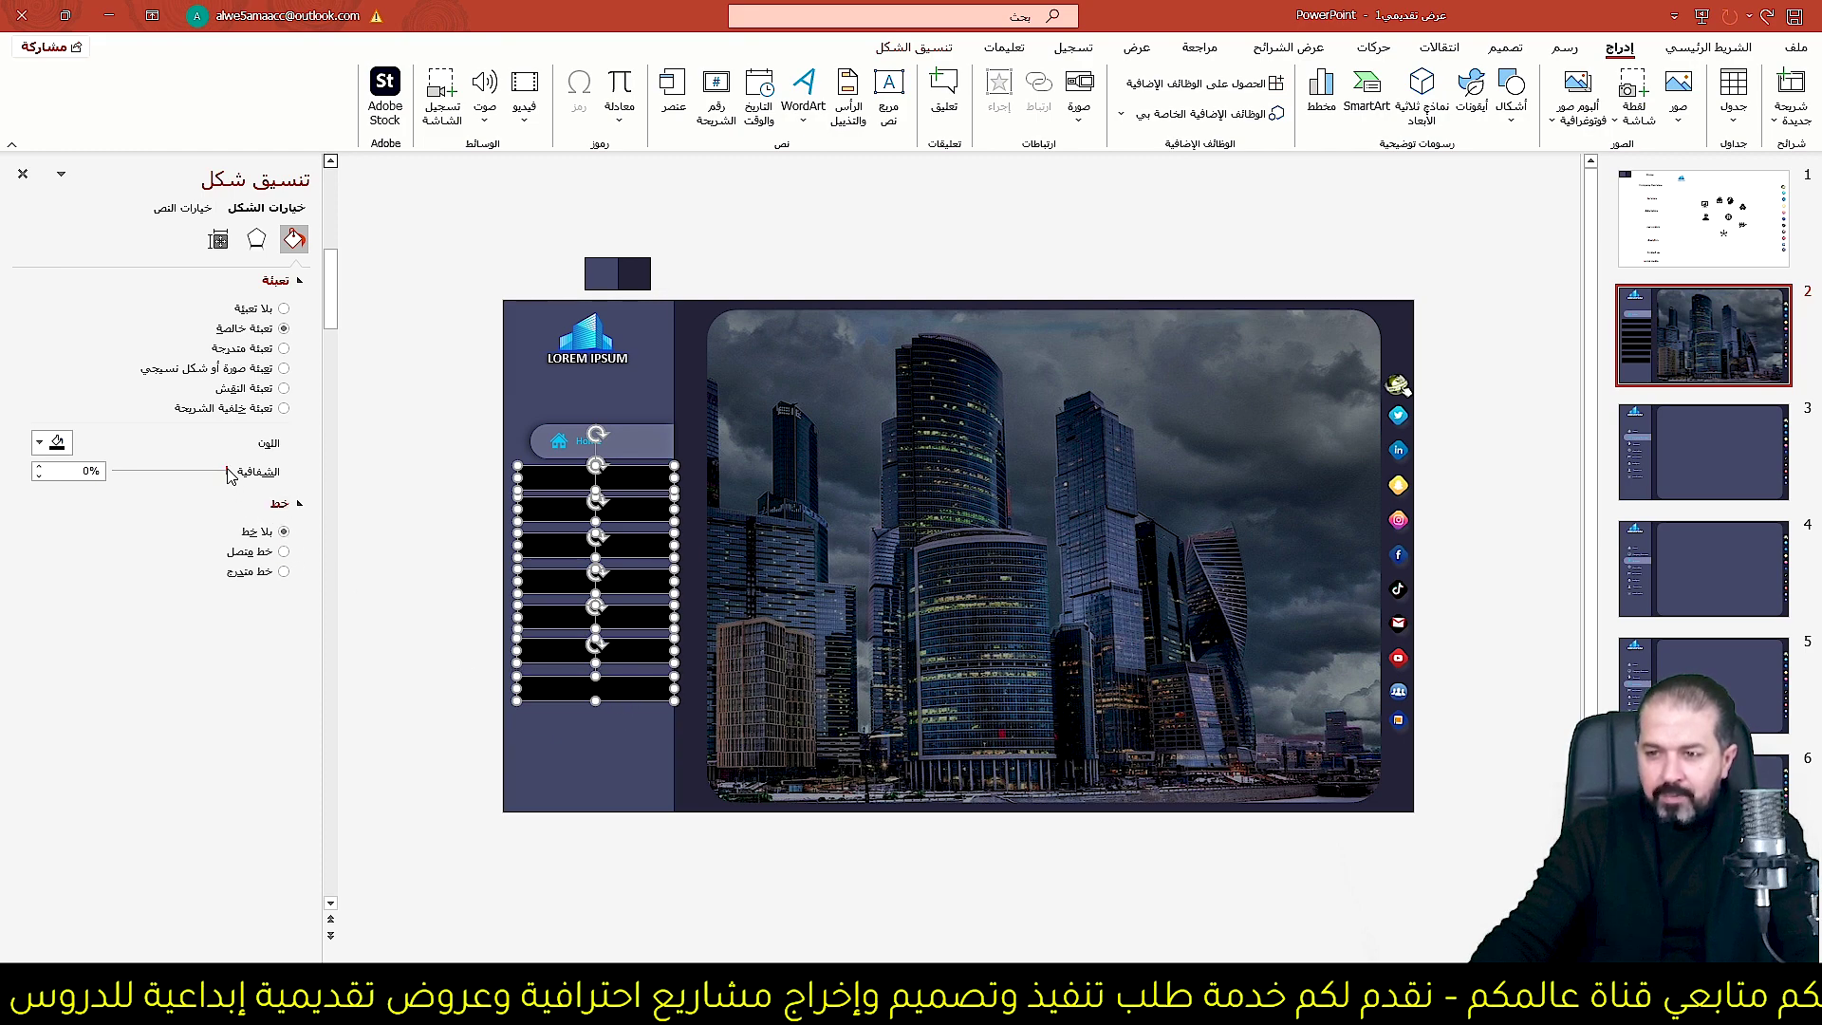
Make the selected link bars 100% transparent and paste them onto slide 3.
left_click_drag(228, 475, 89, 471)
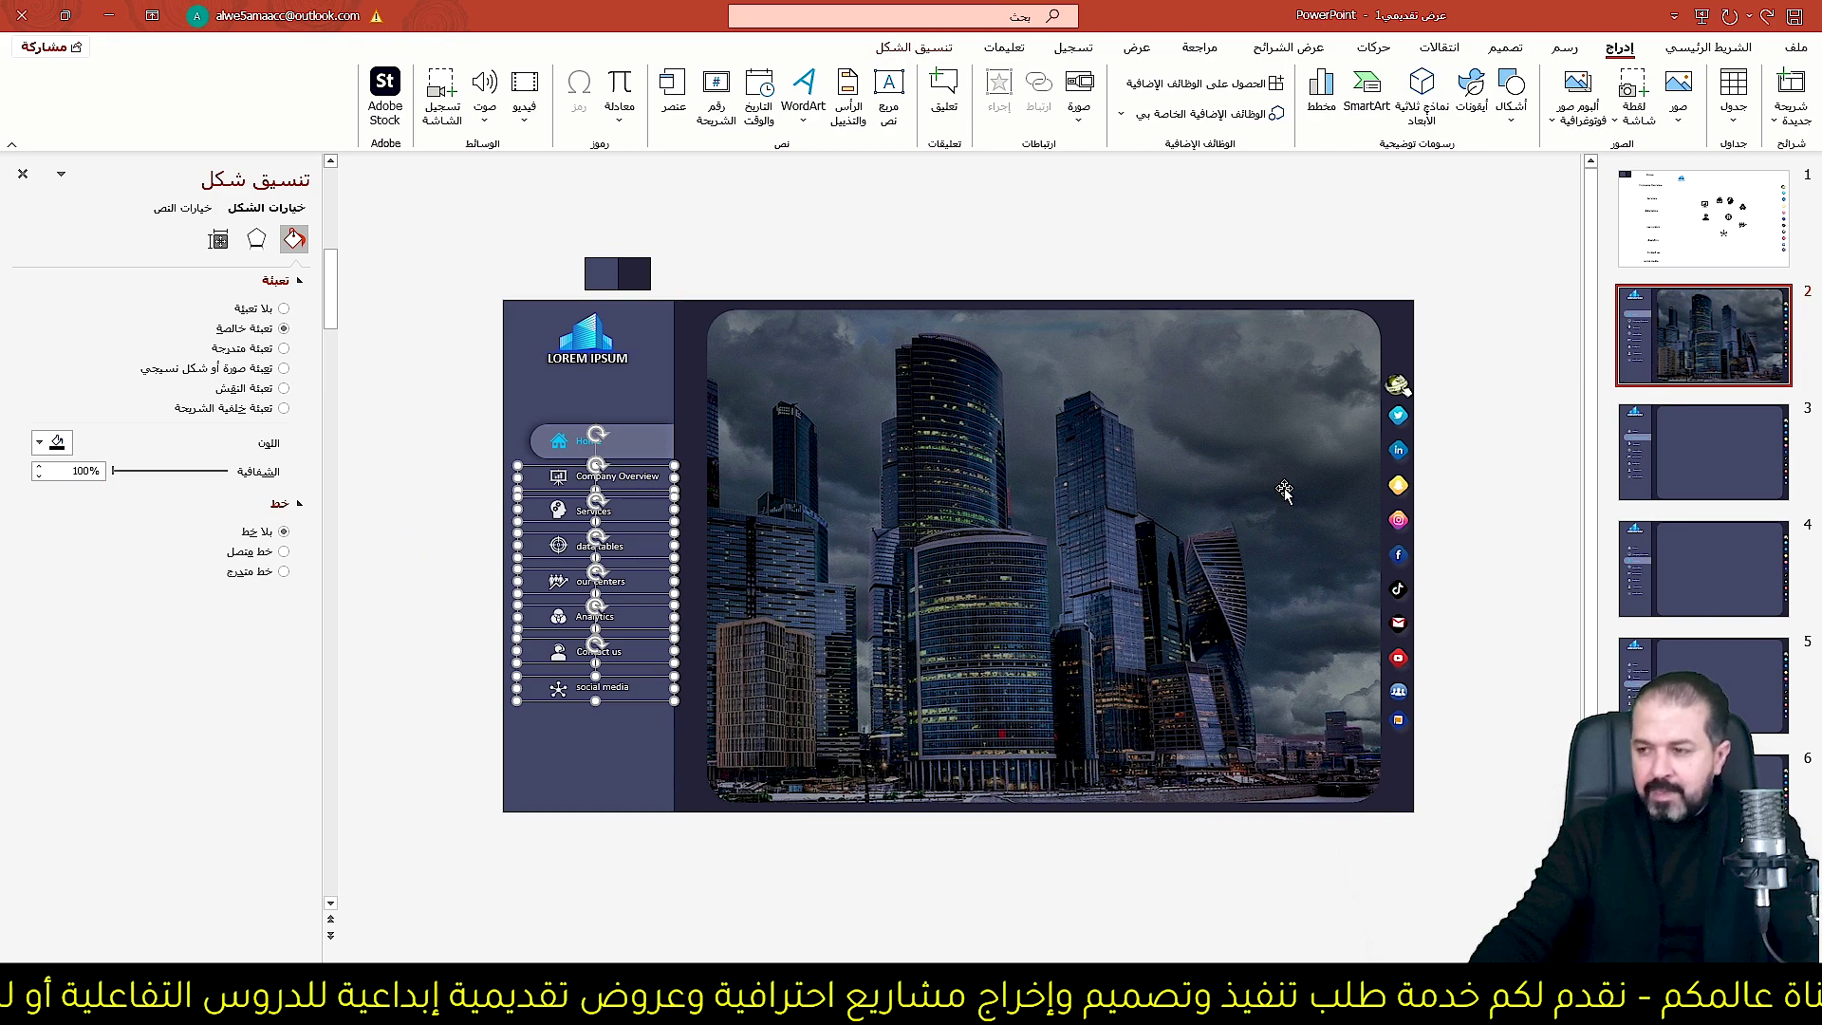
left_click(1706, 421)
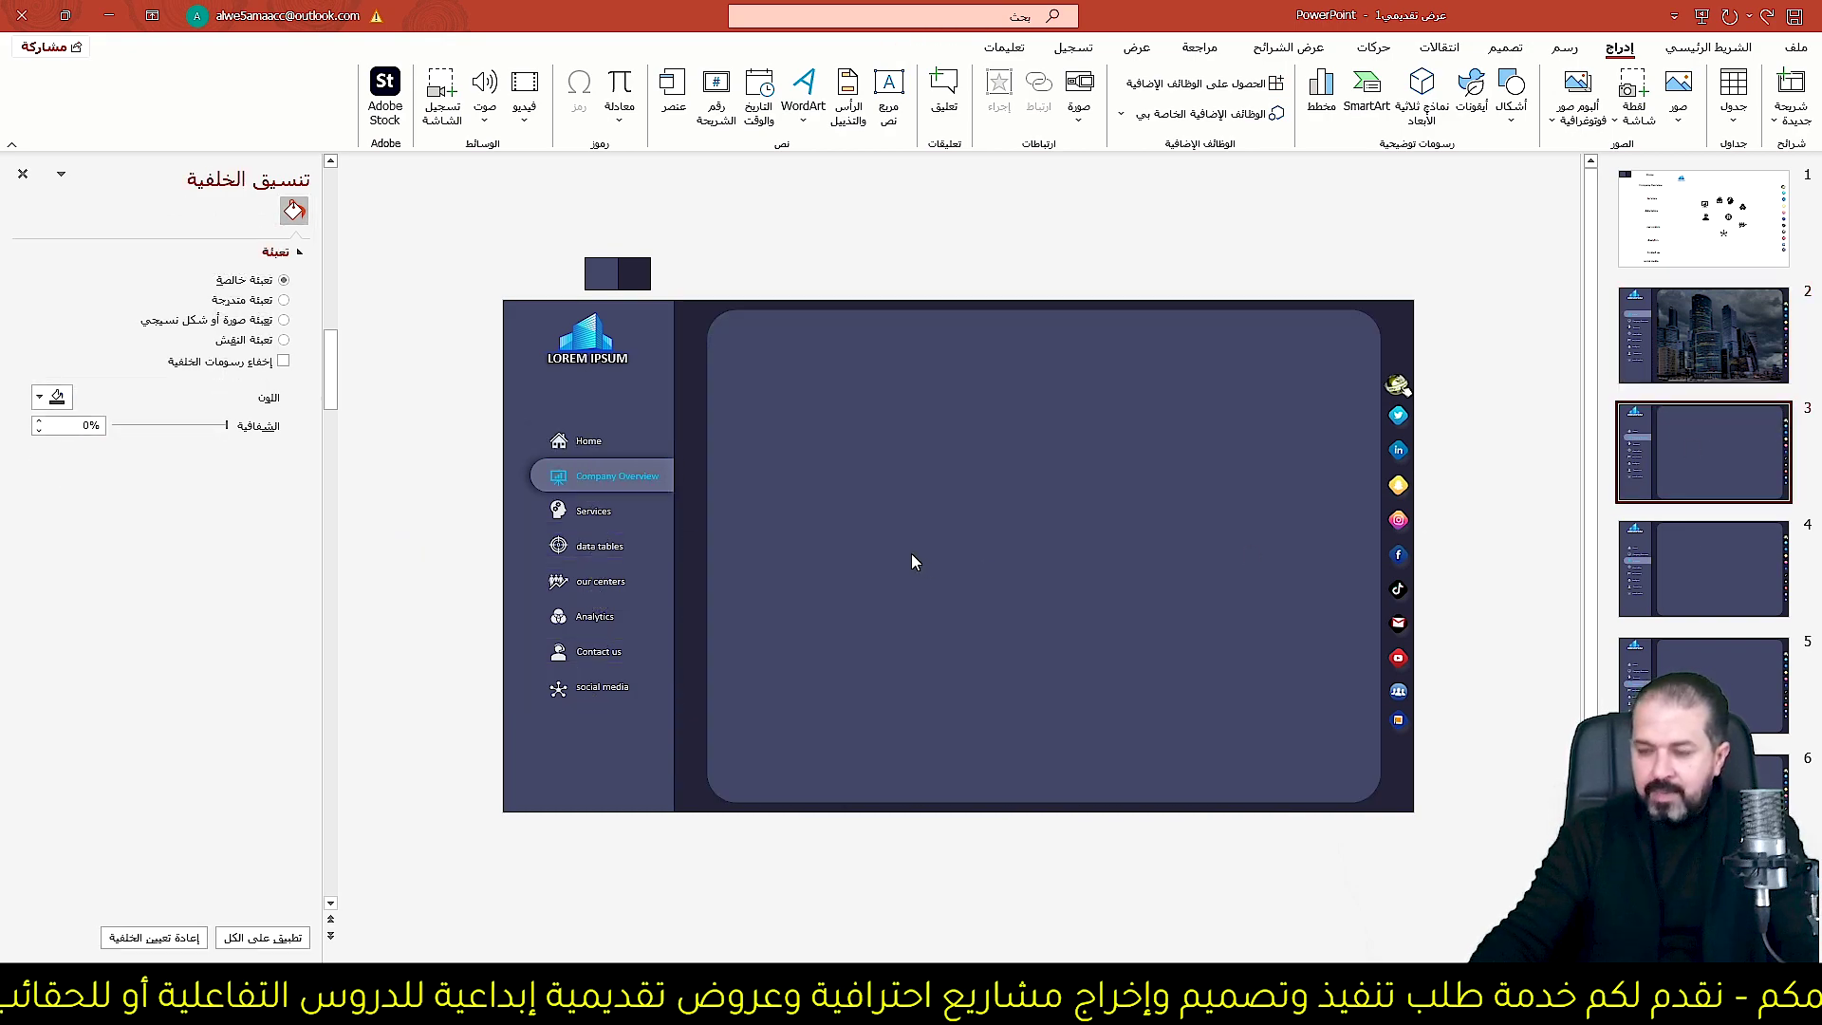
key("ctrl+v")
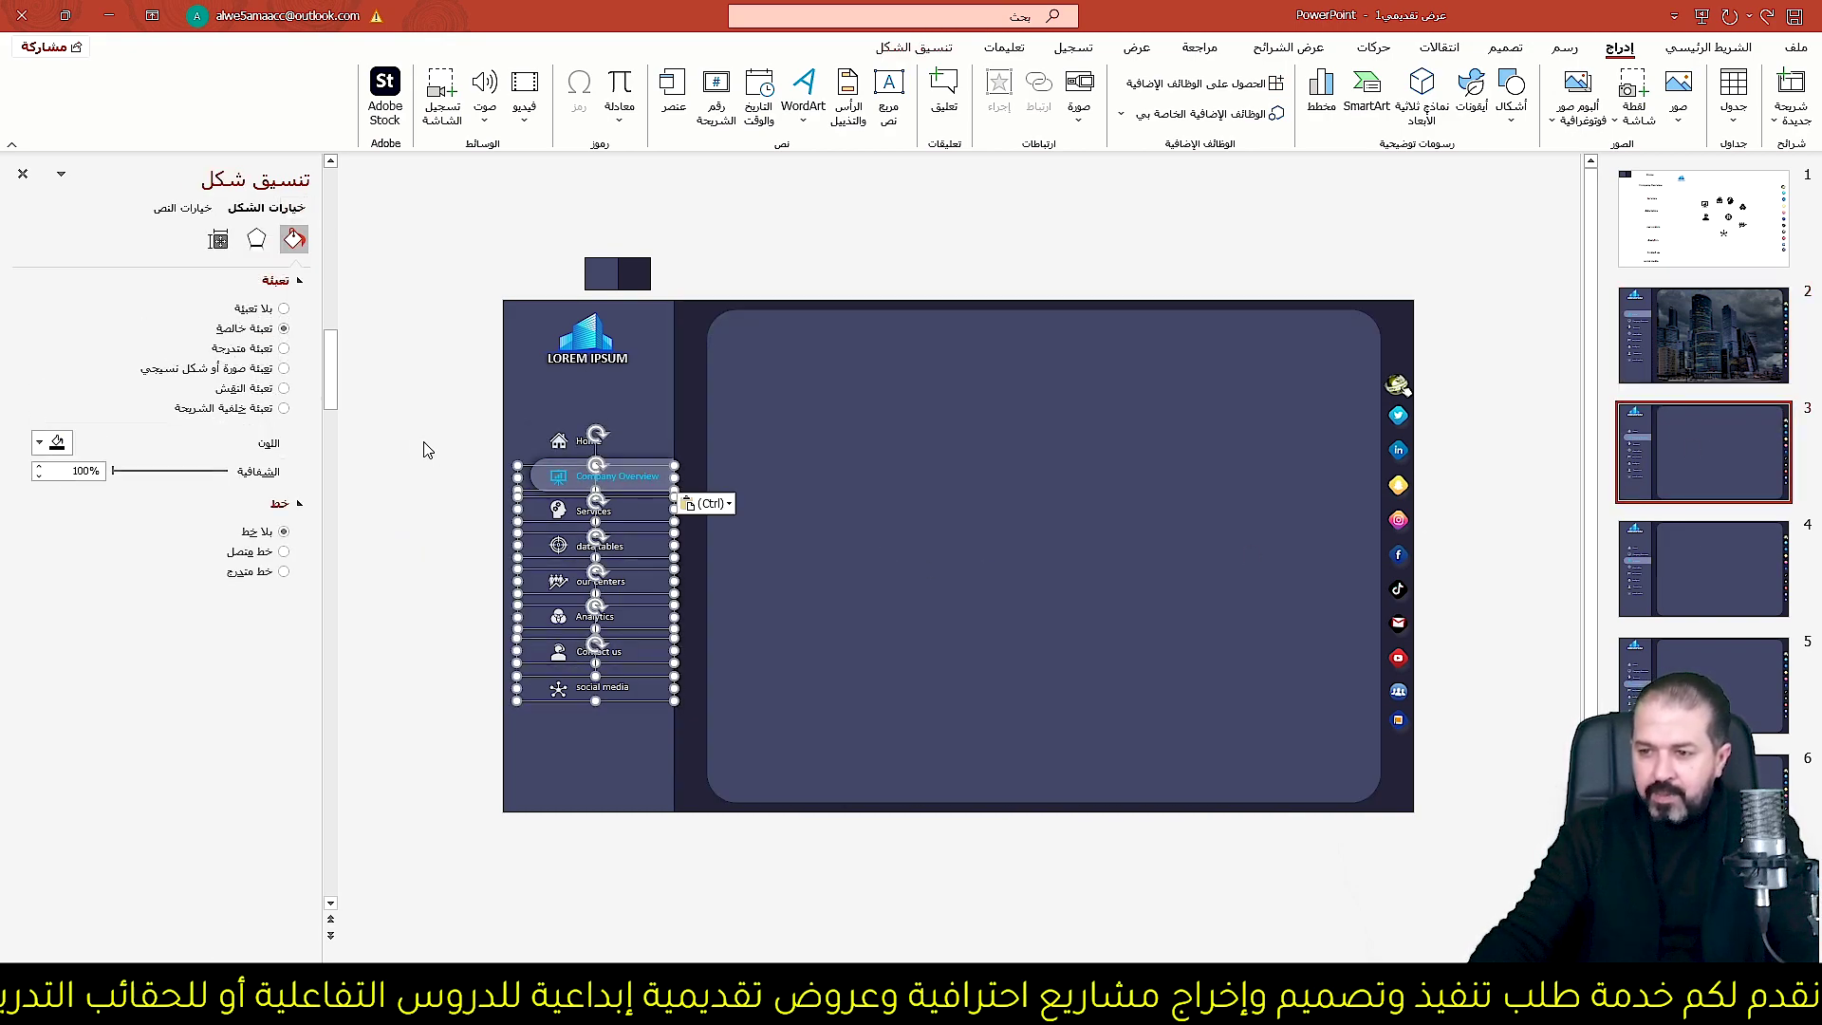
left_click(424, 450)
On slide 3, move the Company Overview bar over Home and link it to slide 2.
left_click(571, 482)
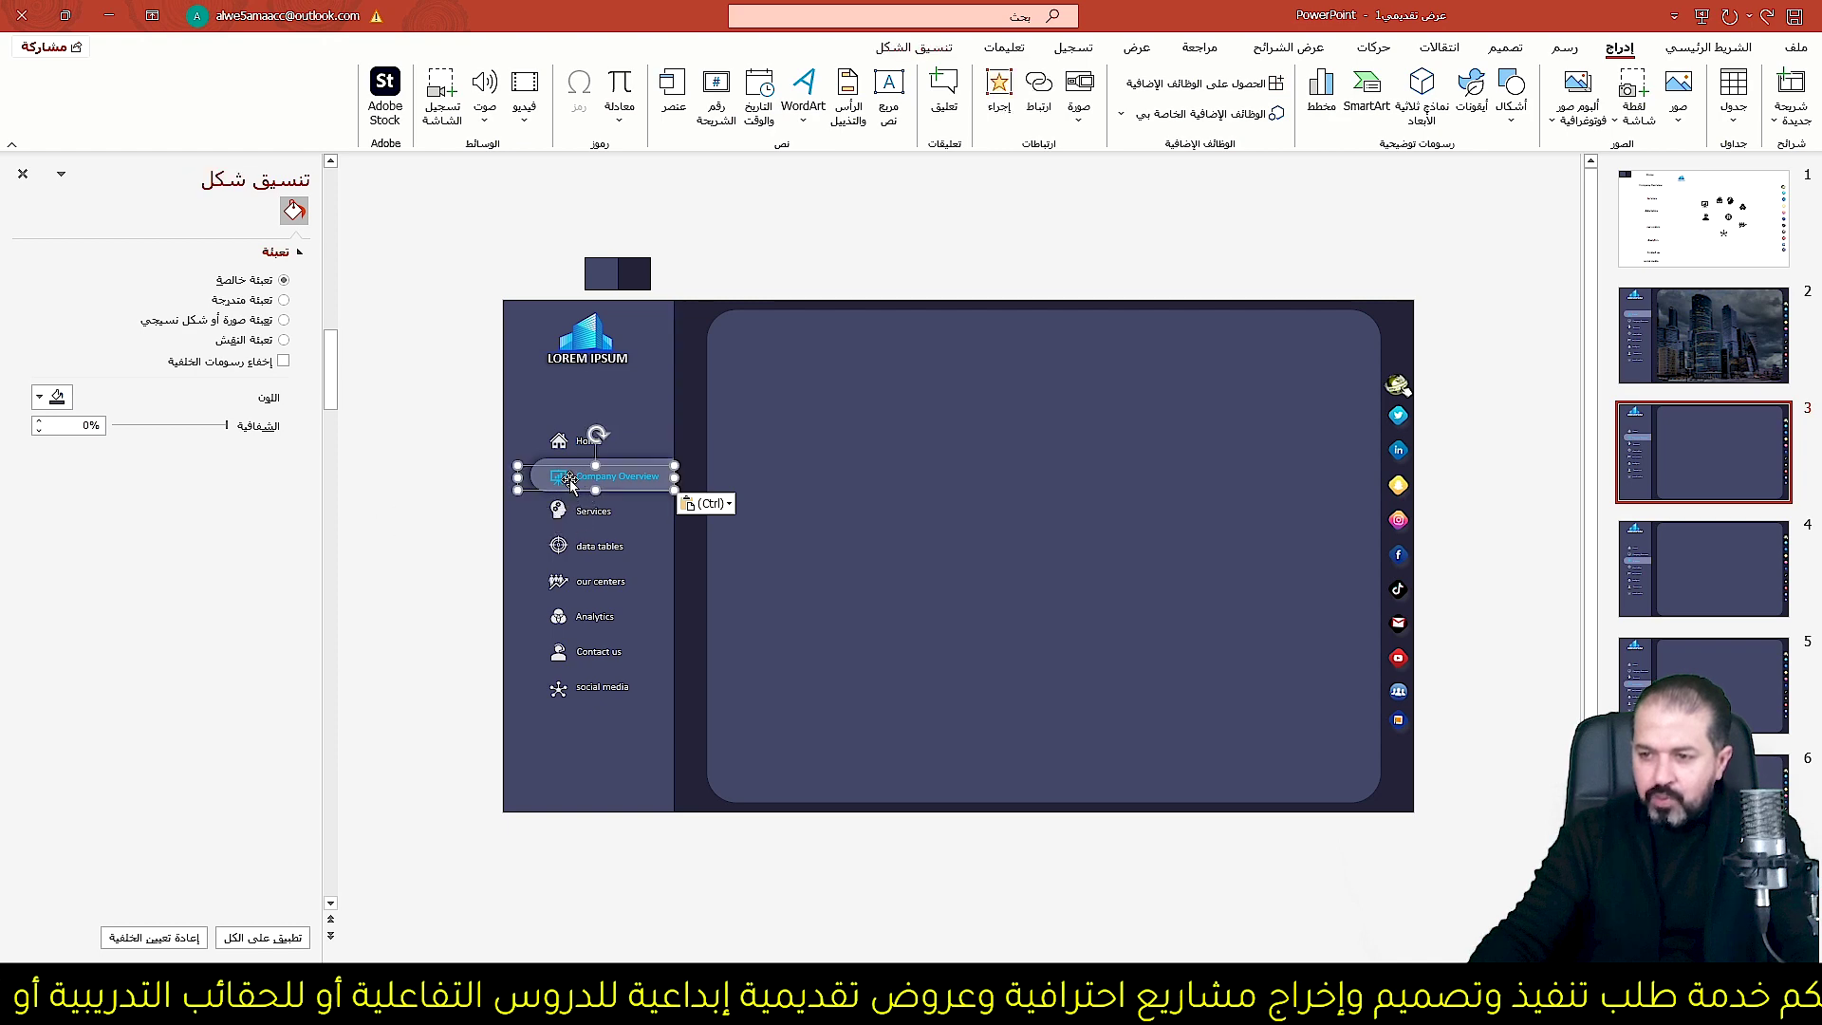
left_click_drag(532, 465, 537, 437)
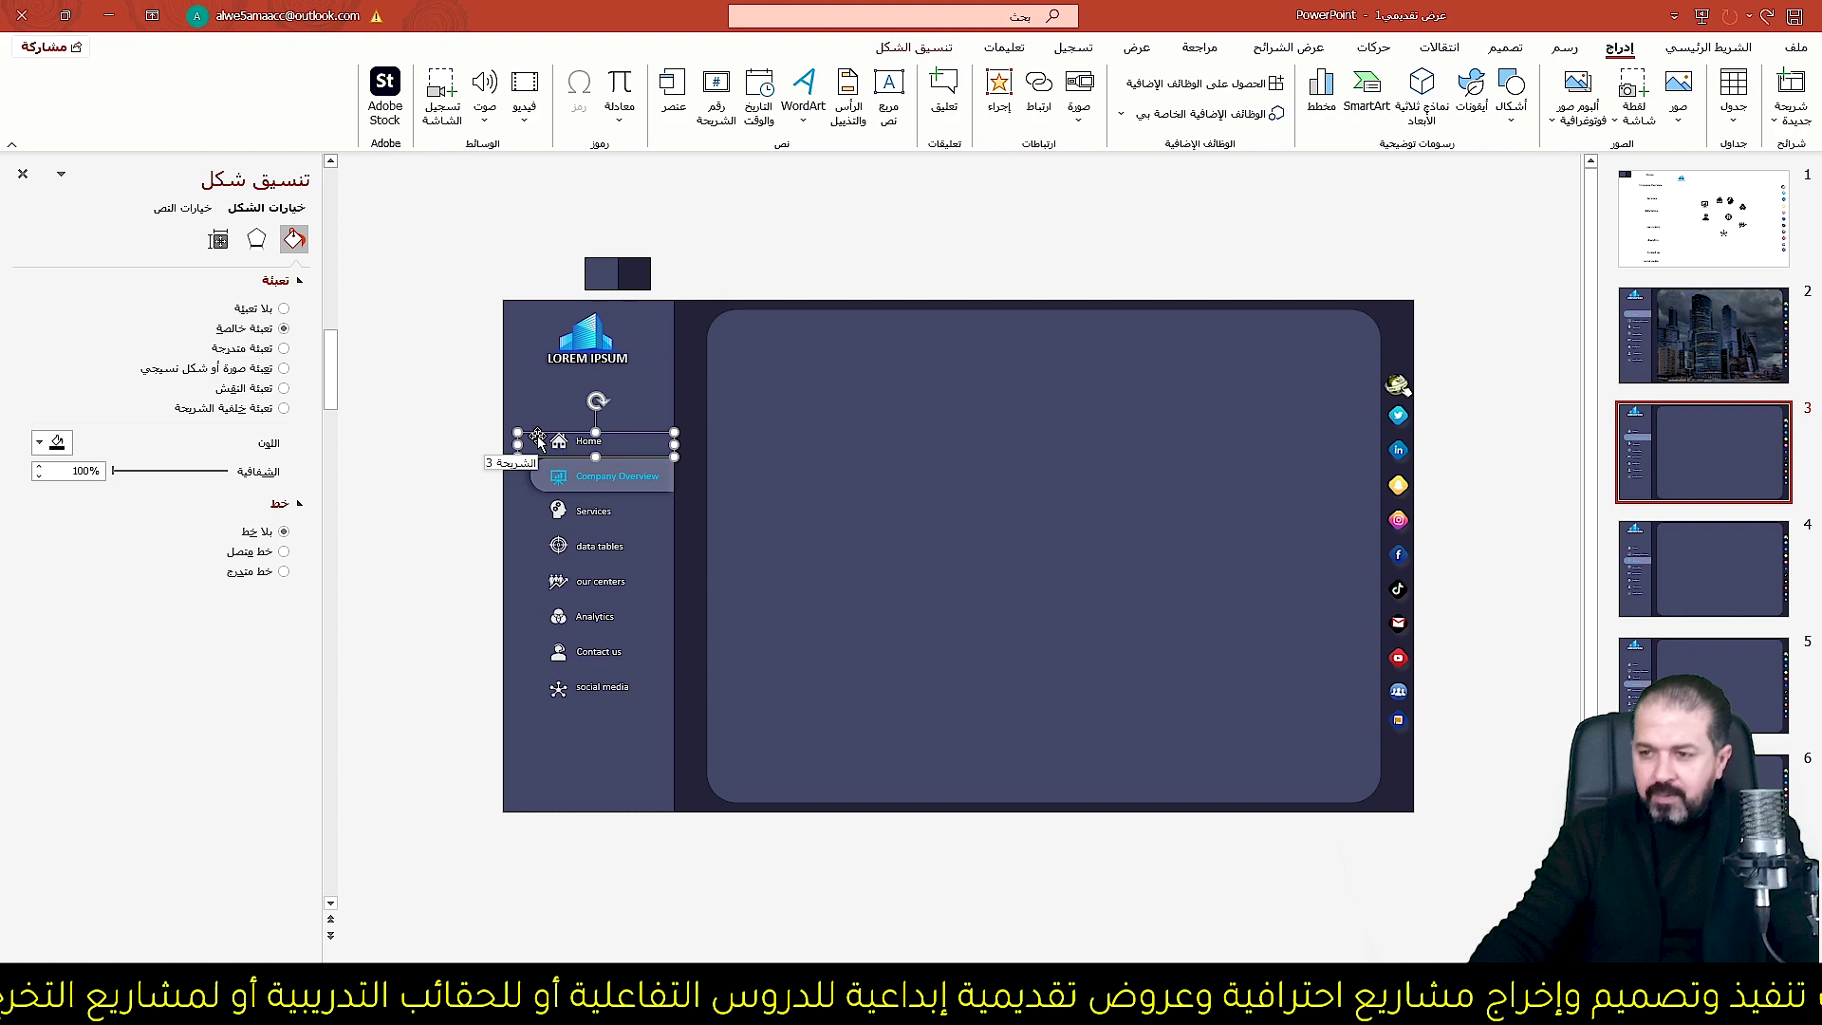
left_click(1000, 93)
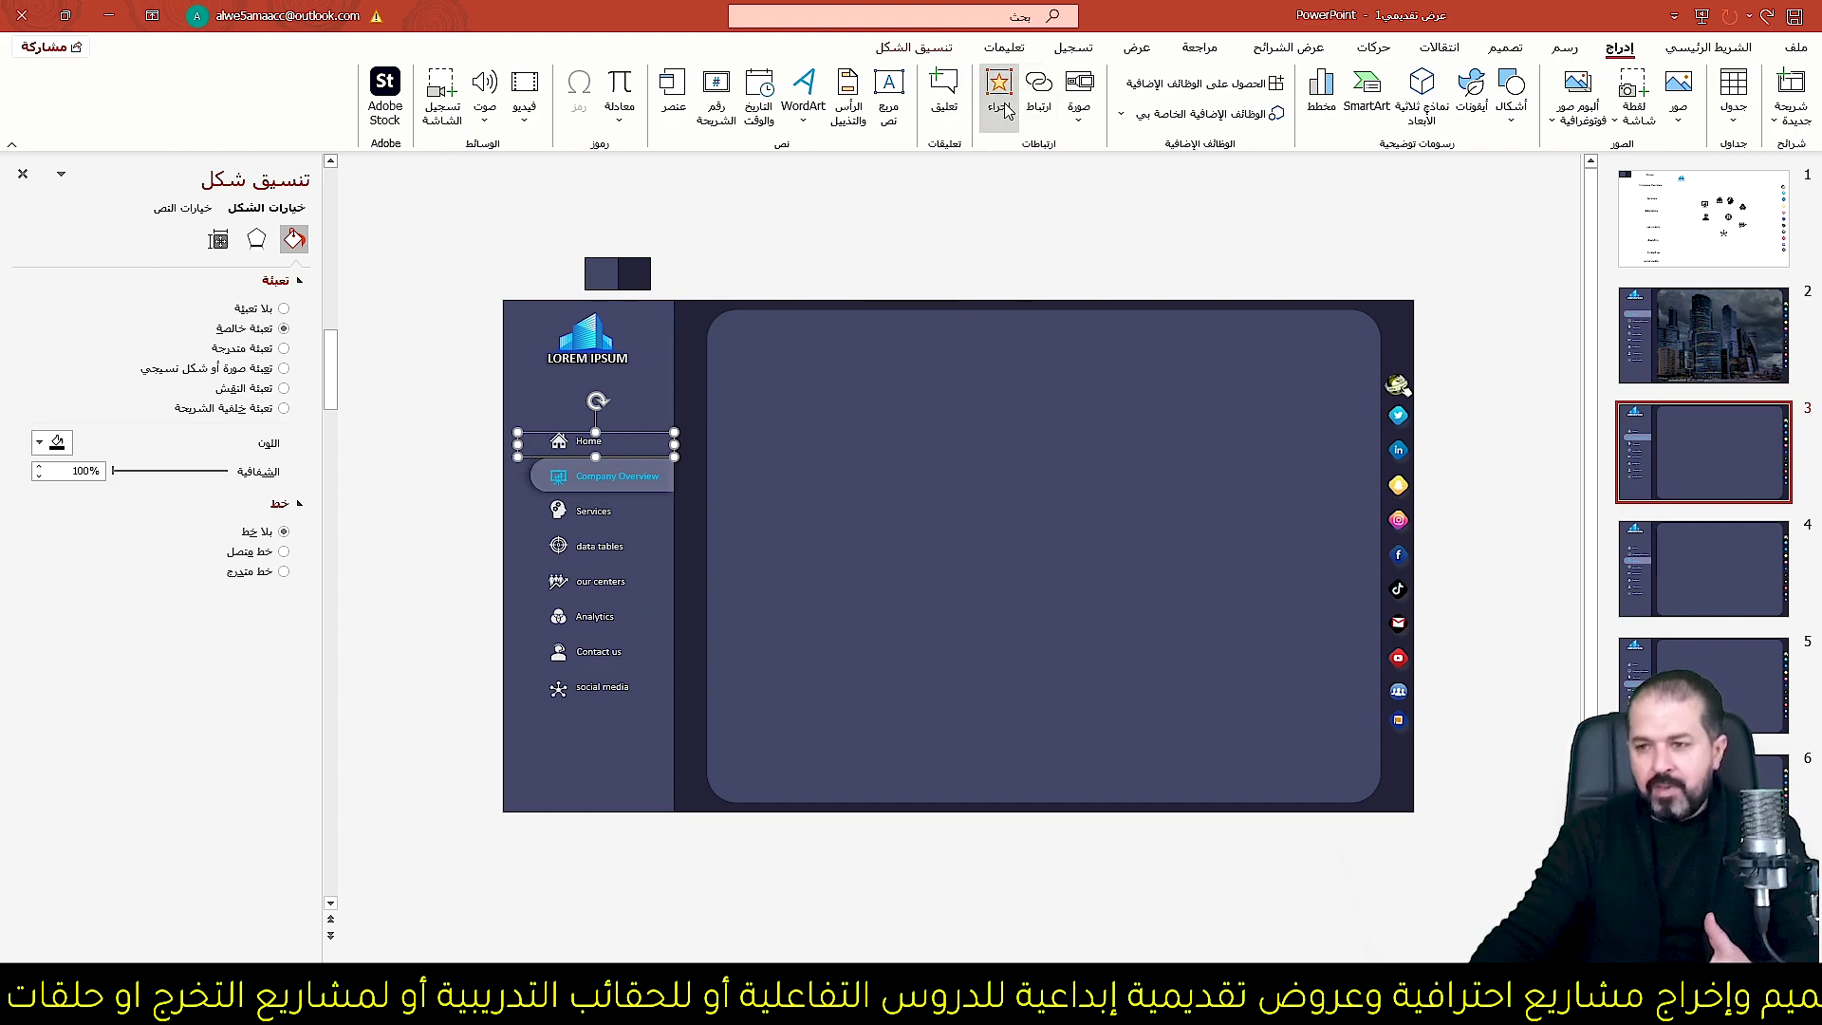
left_click(1001, 441)
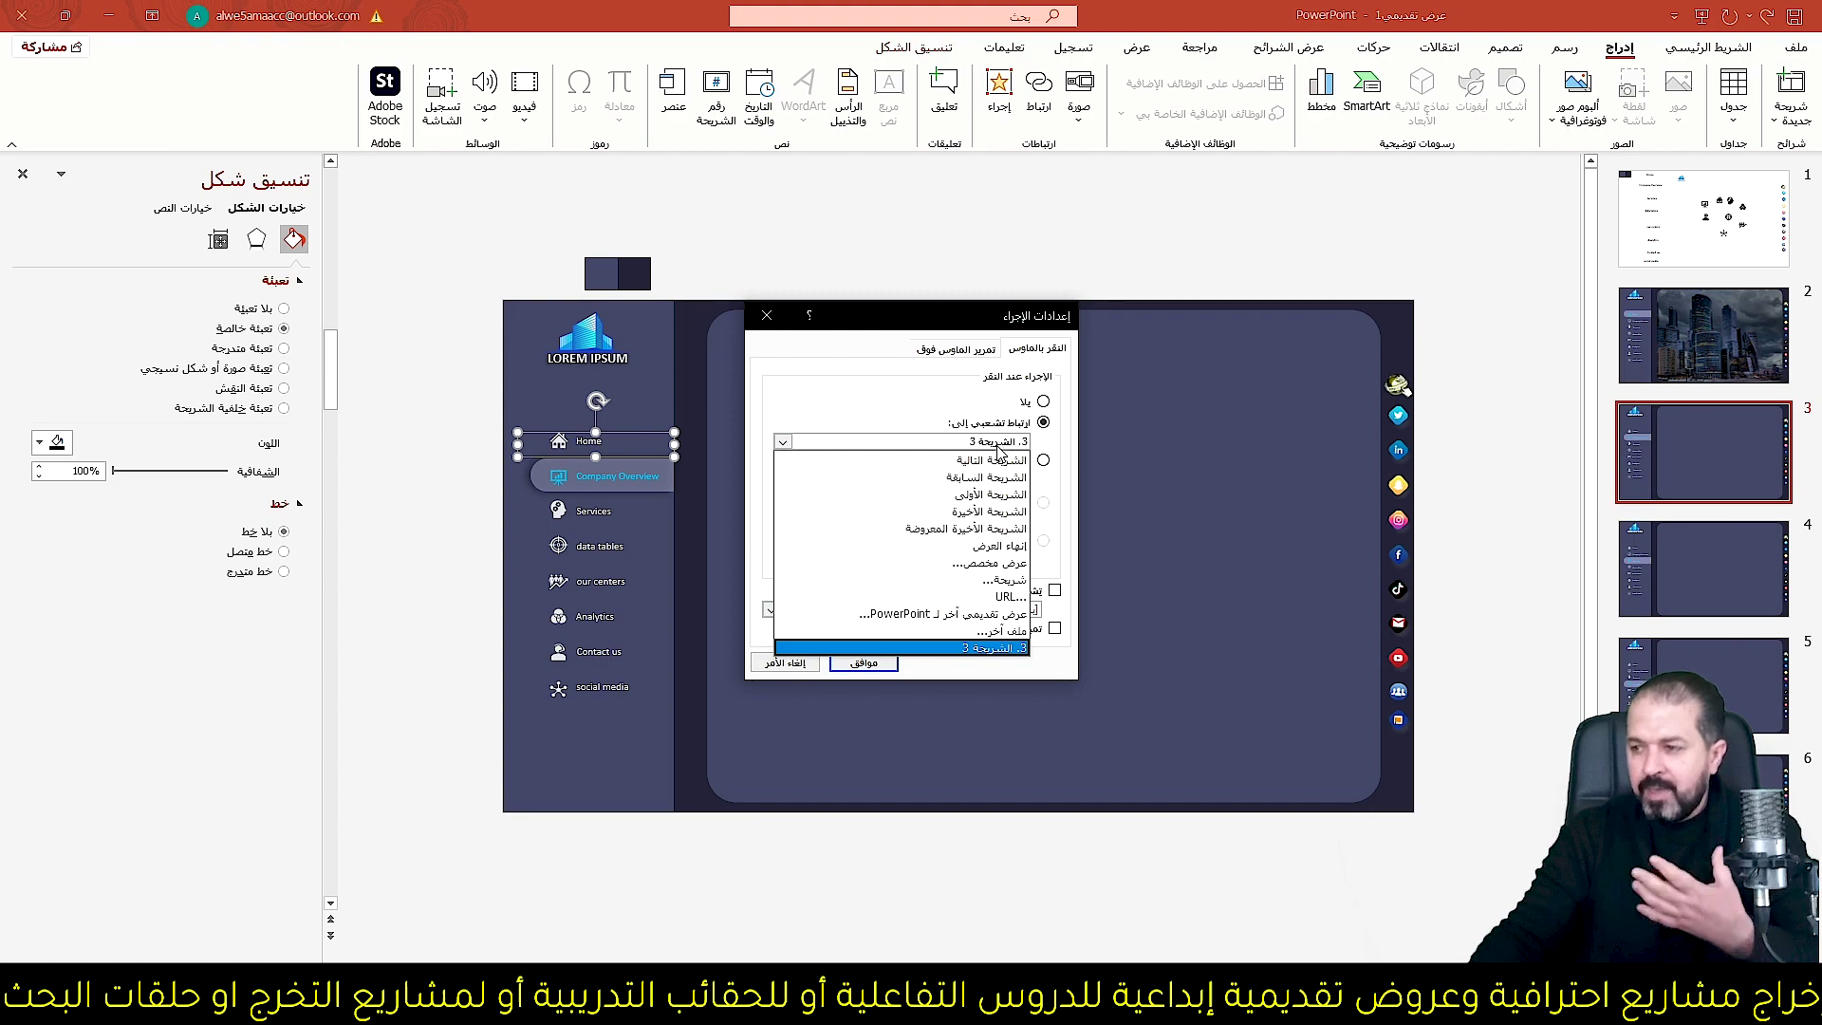
left_click(966, 586)
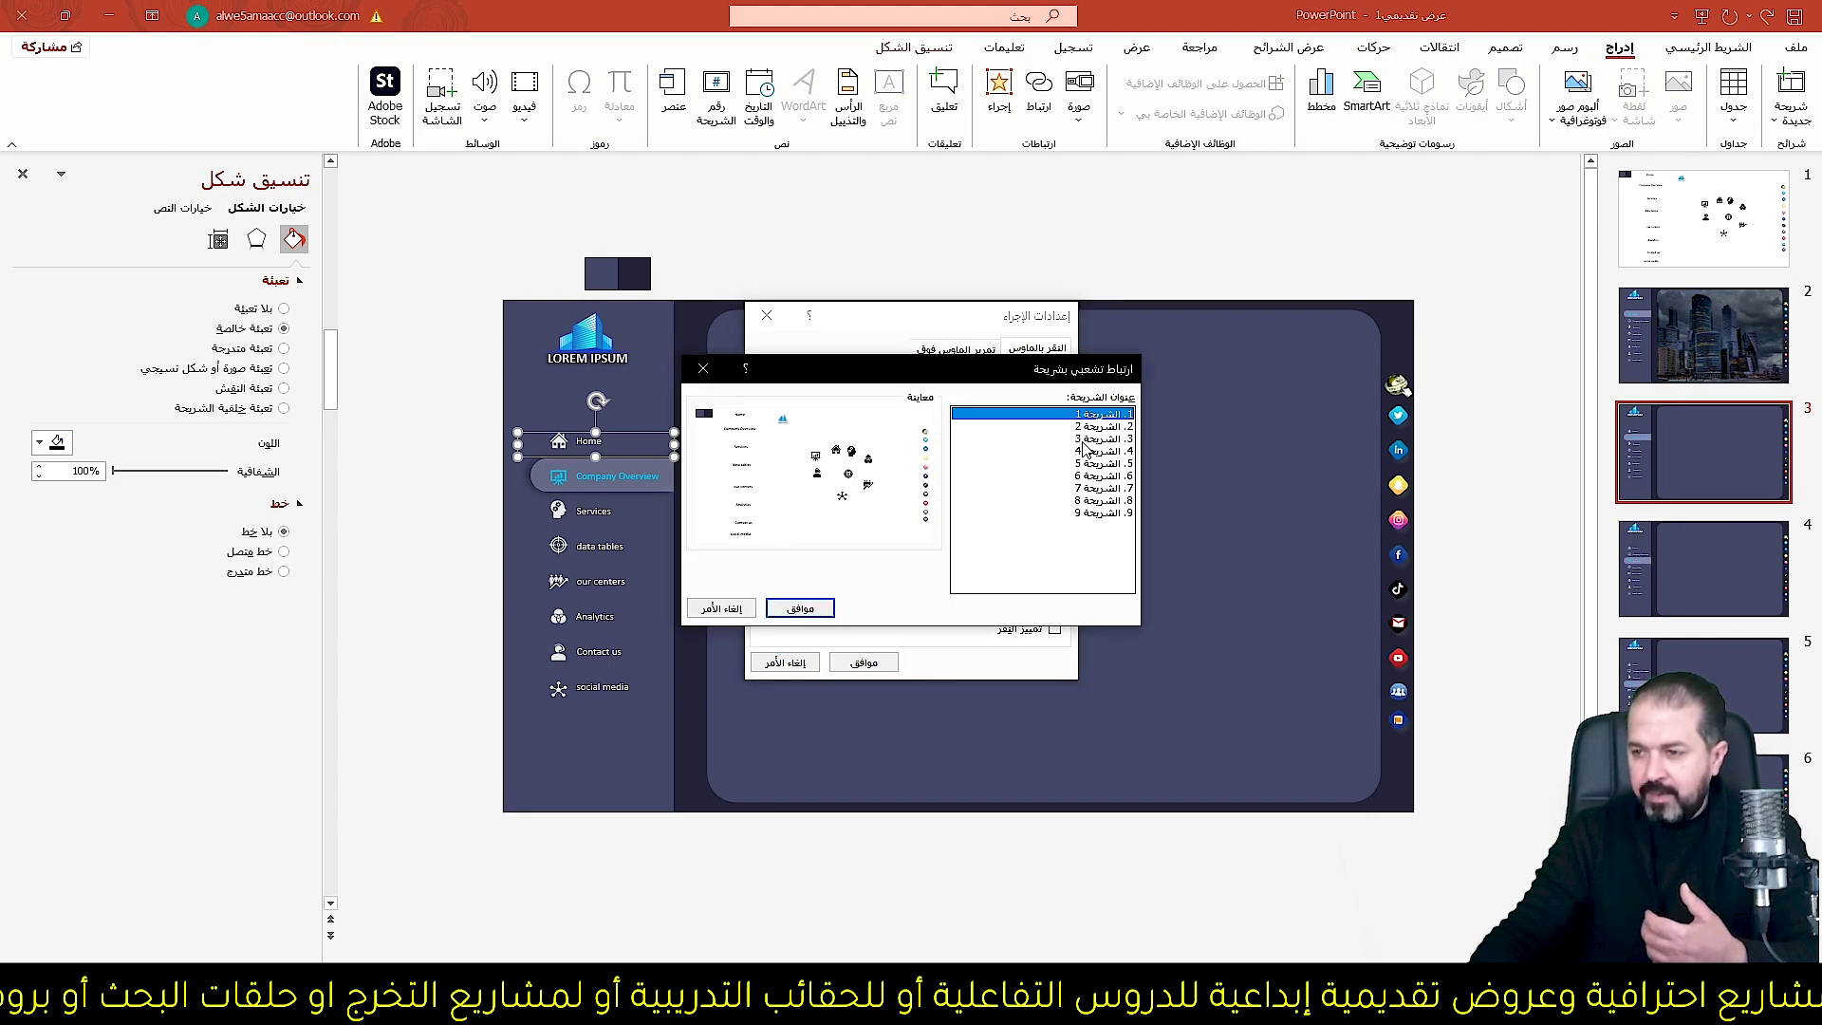
key("Down")
left_click(800, 608)
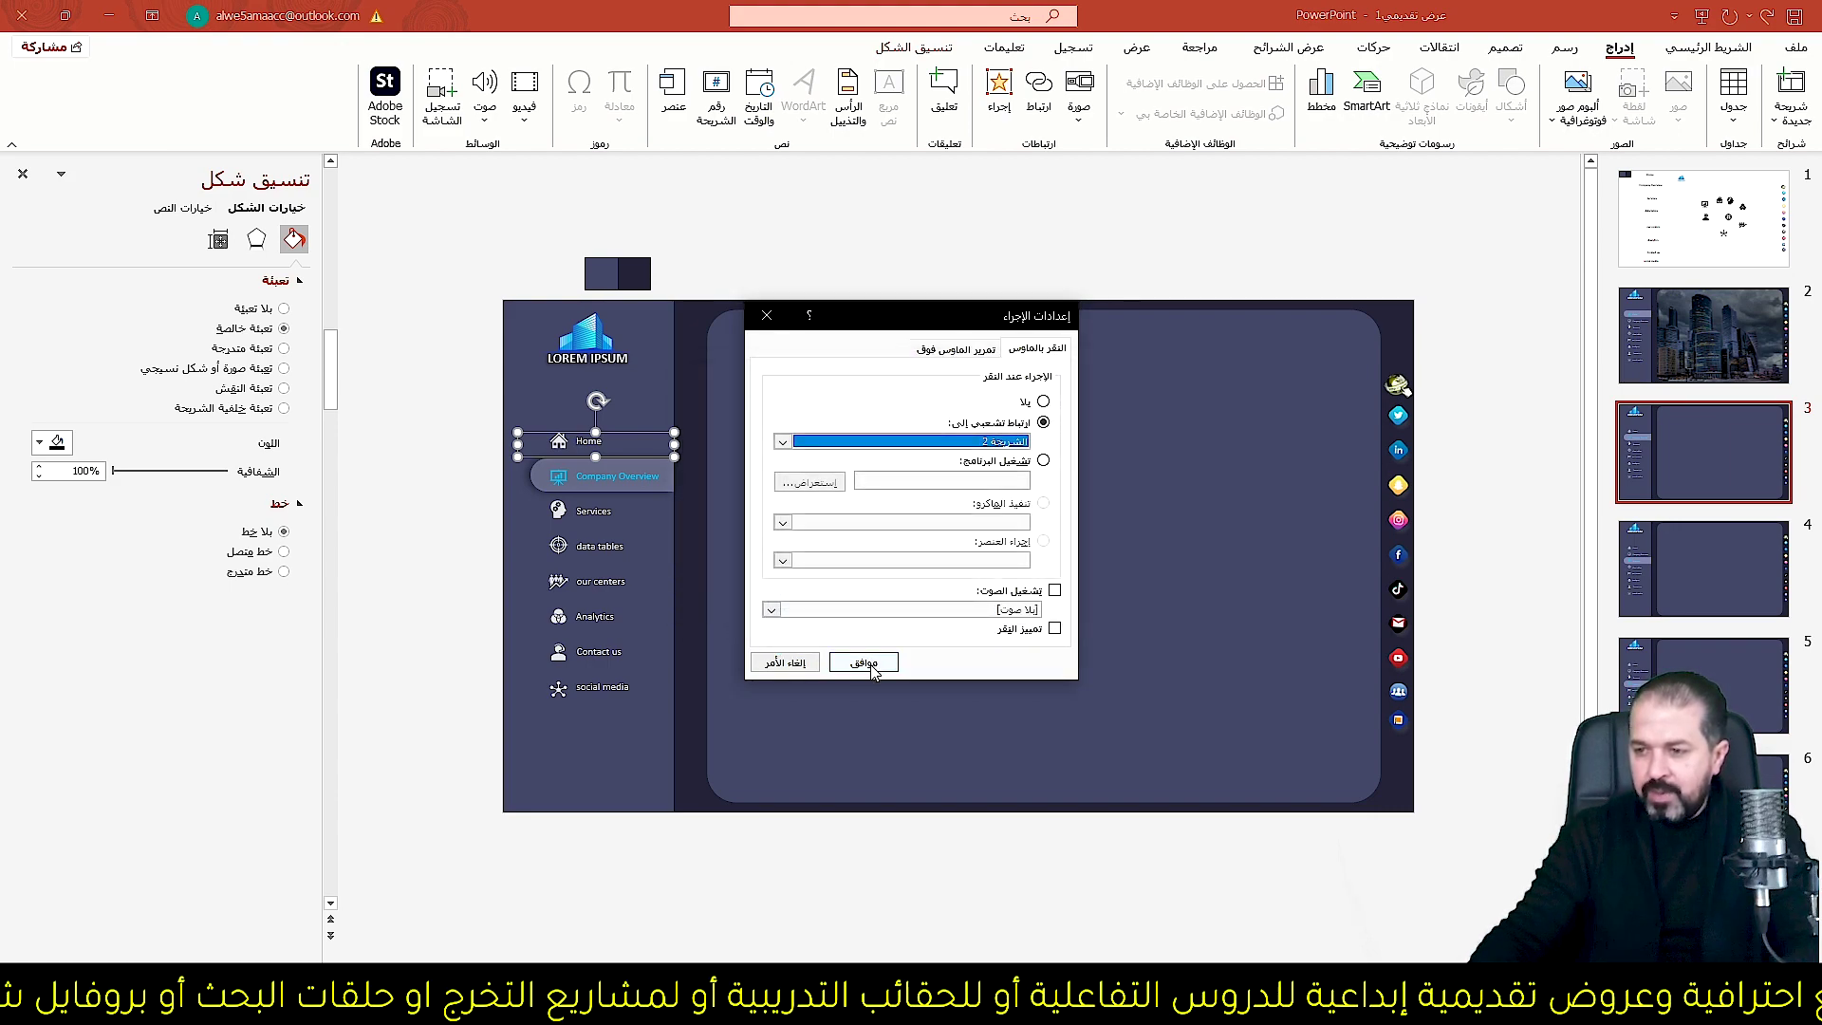
left_click(864, 662)
Paste the bars onto slide 4, move the Services bar over Home, and set its slide link.
left_click(1745, 560)
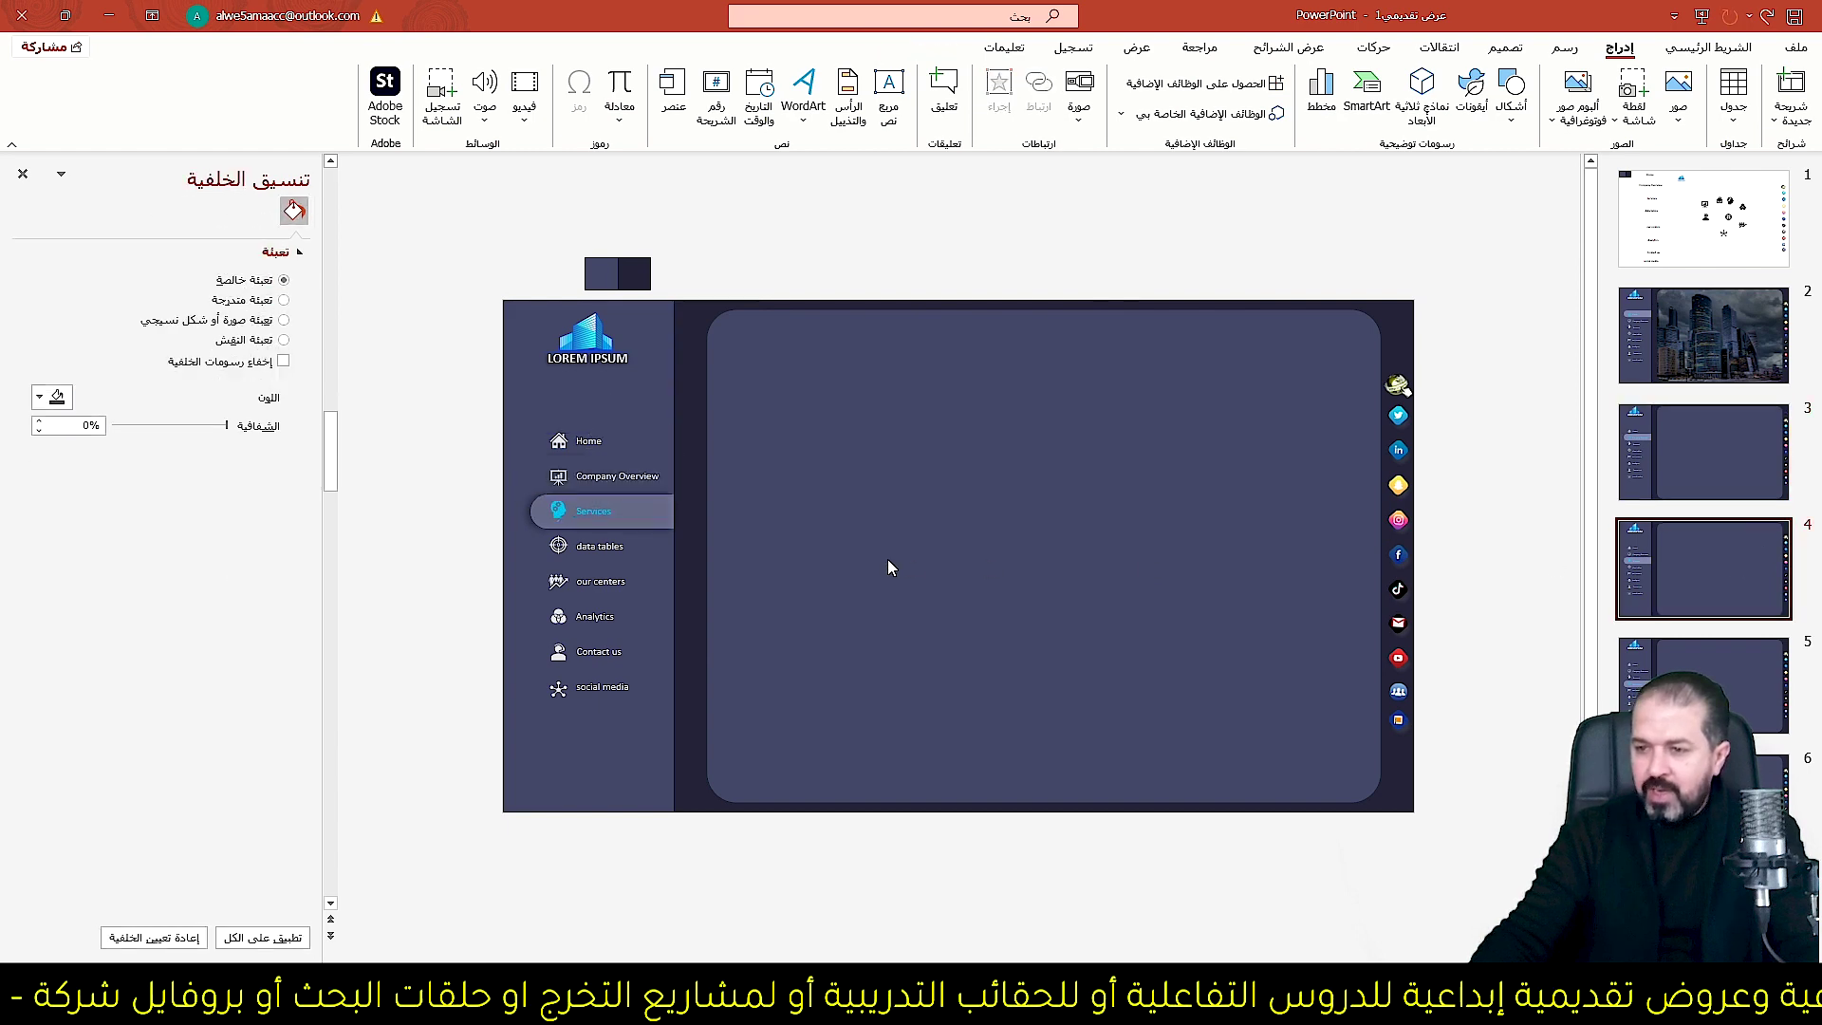
key("ctrl+v")
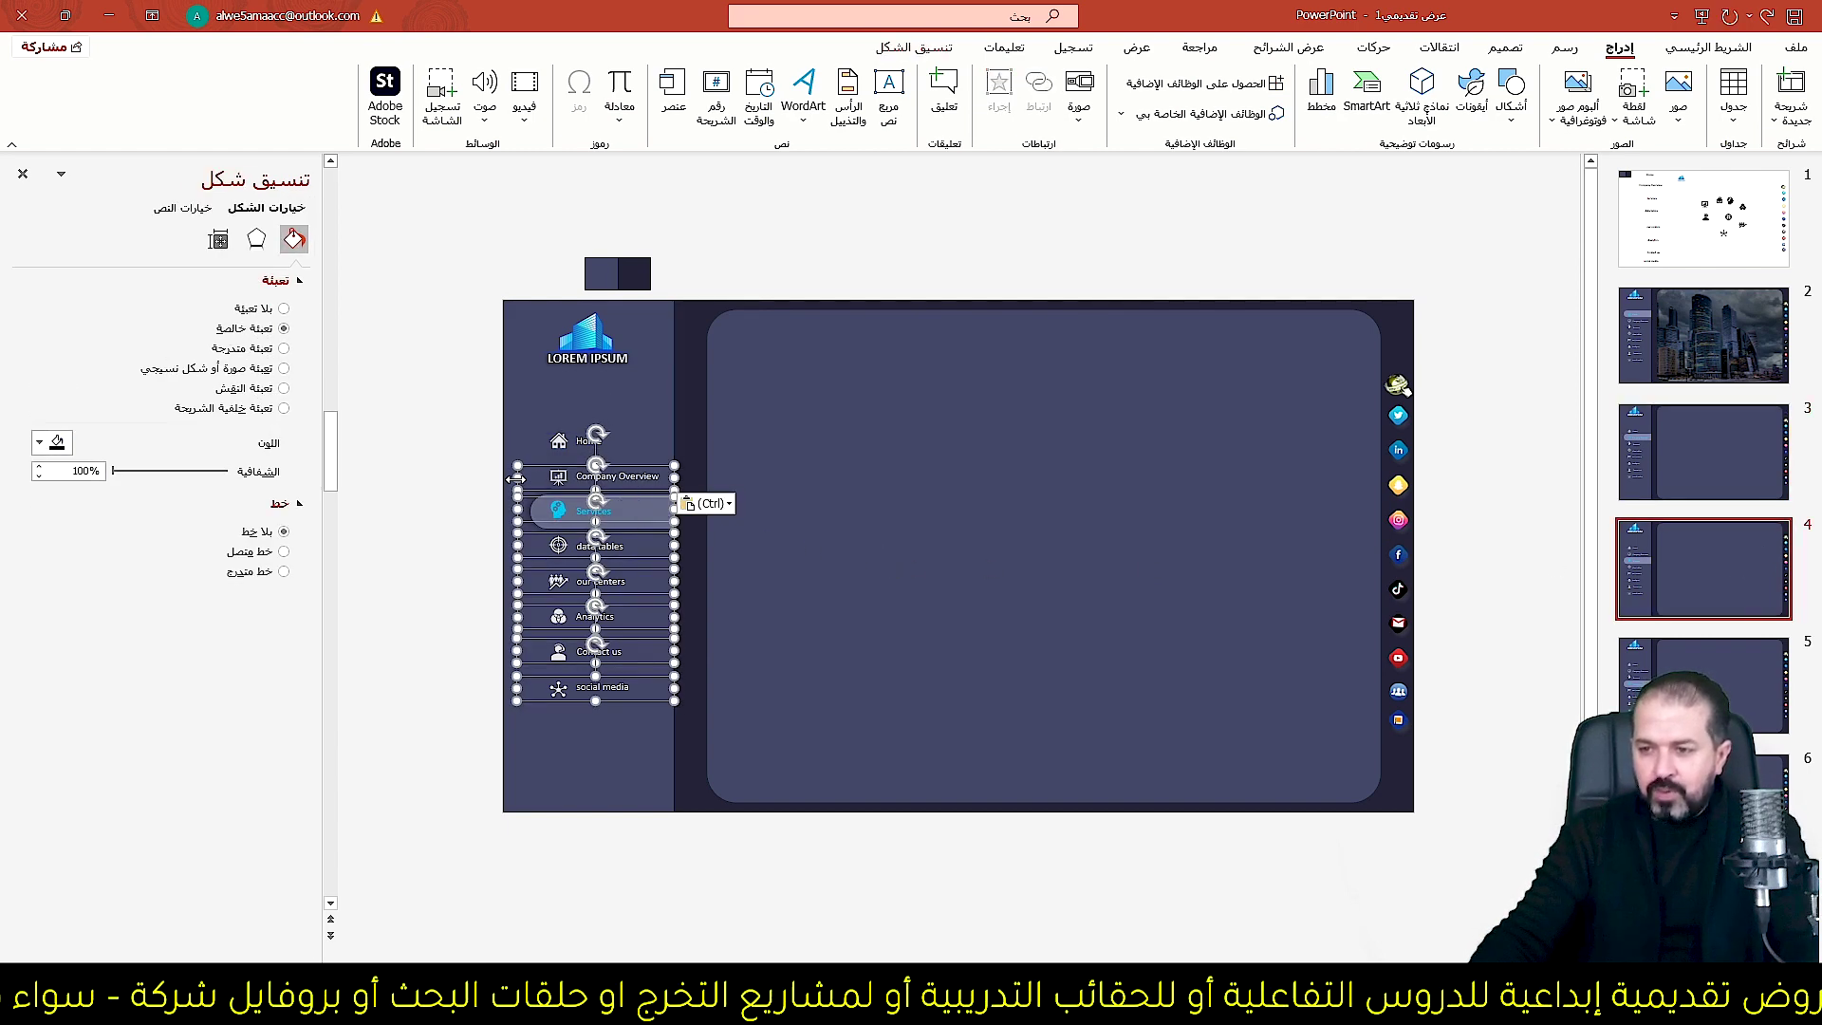
left_click(444, 507)
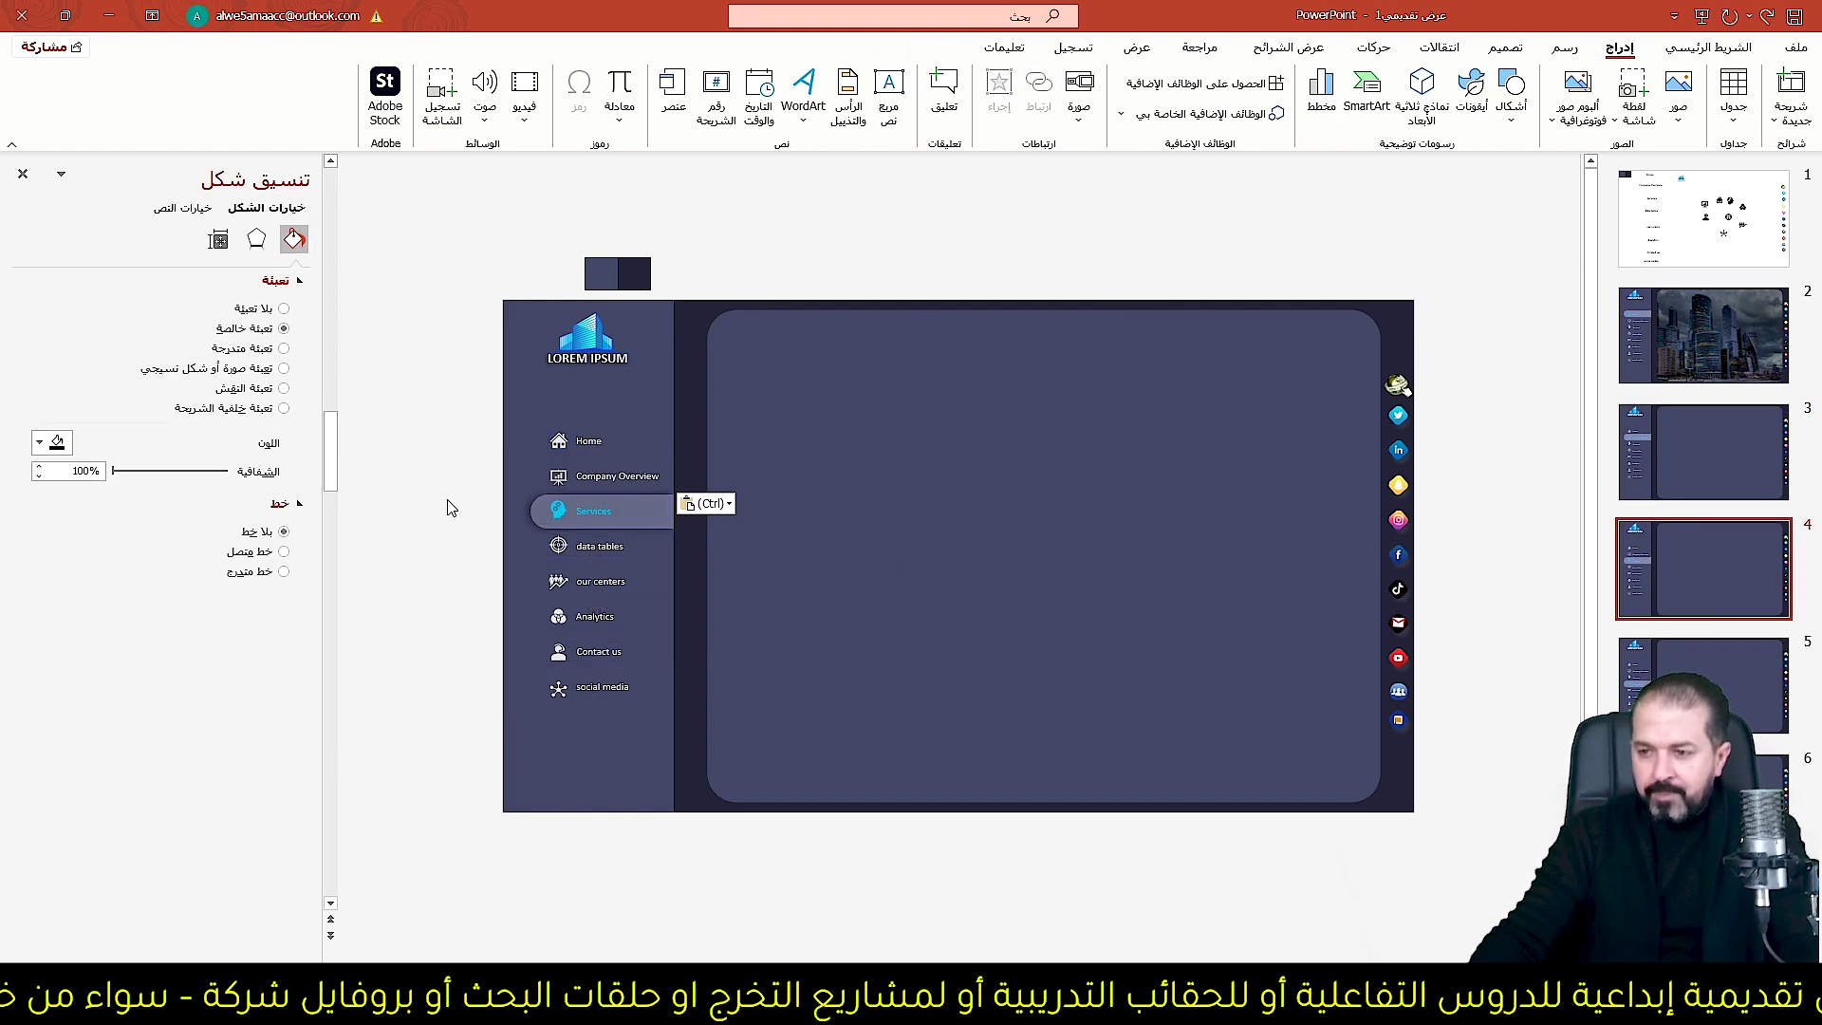
left_click(525, 510)
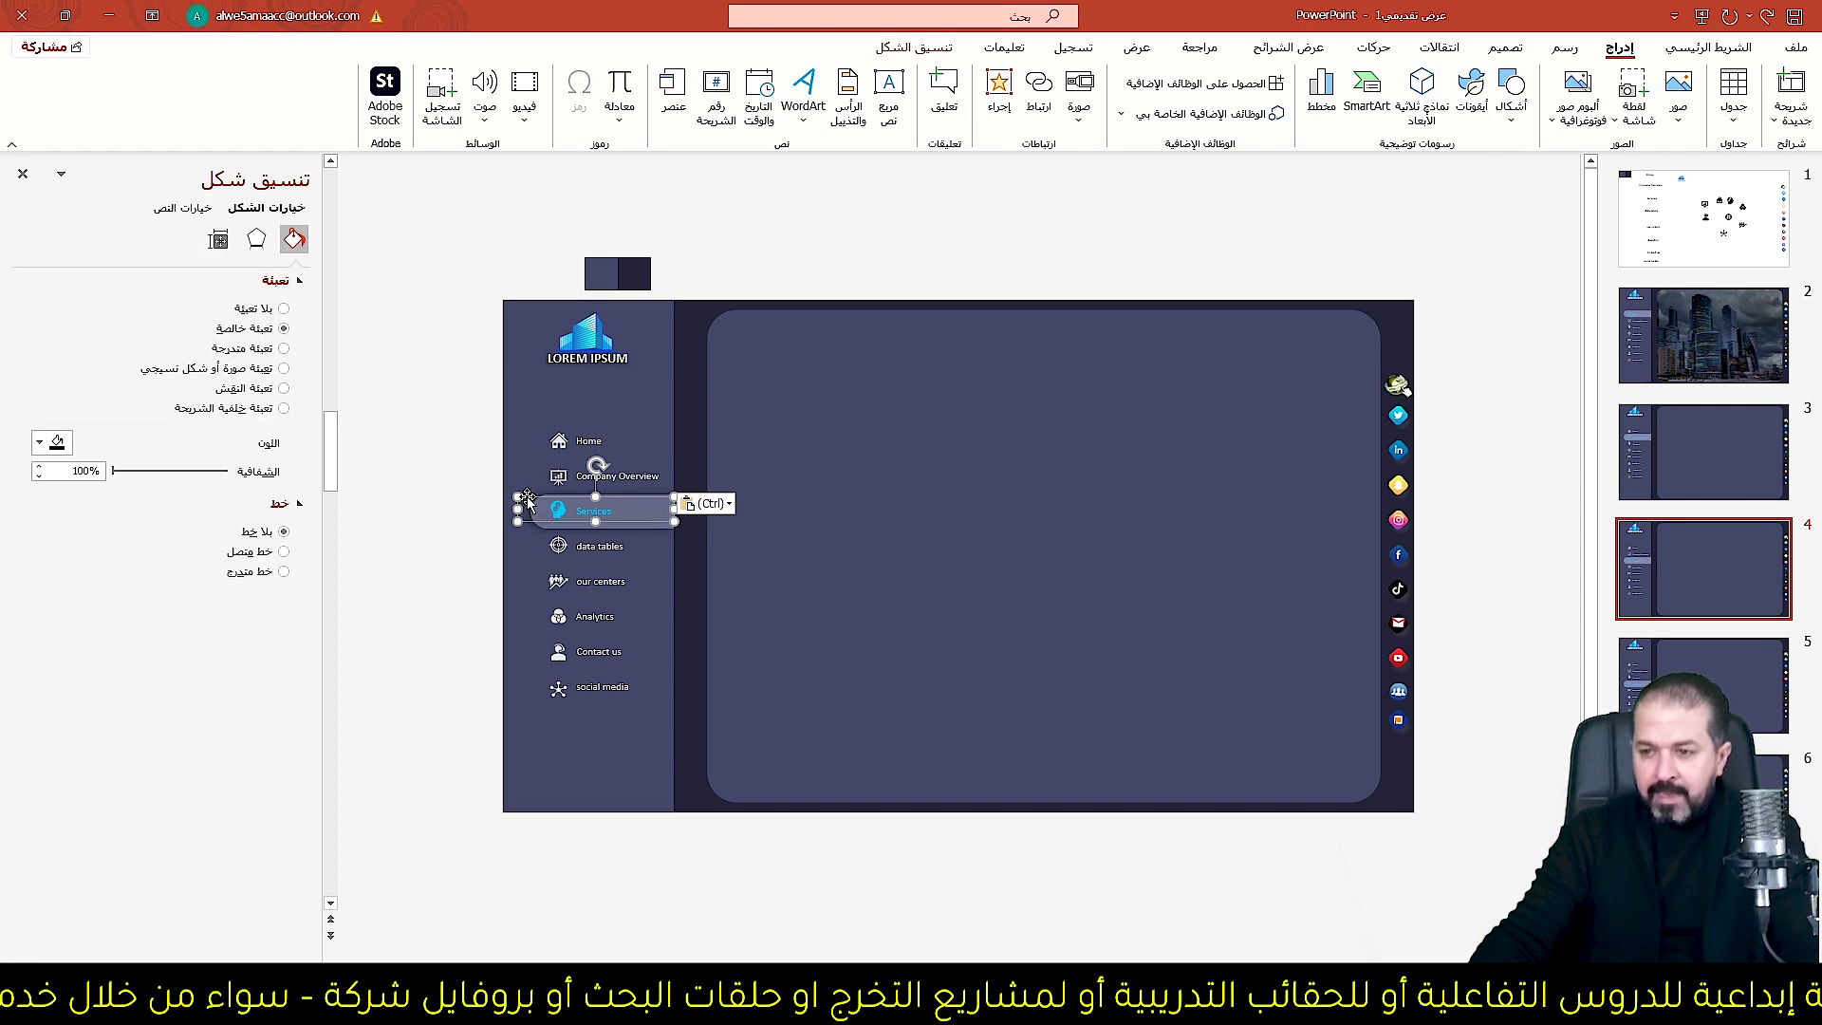
left_click_drag(527, 500, 535, 433)
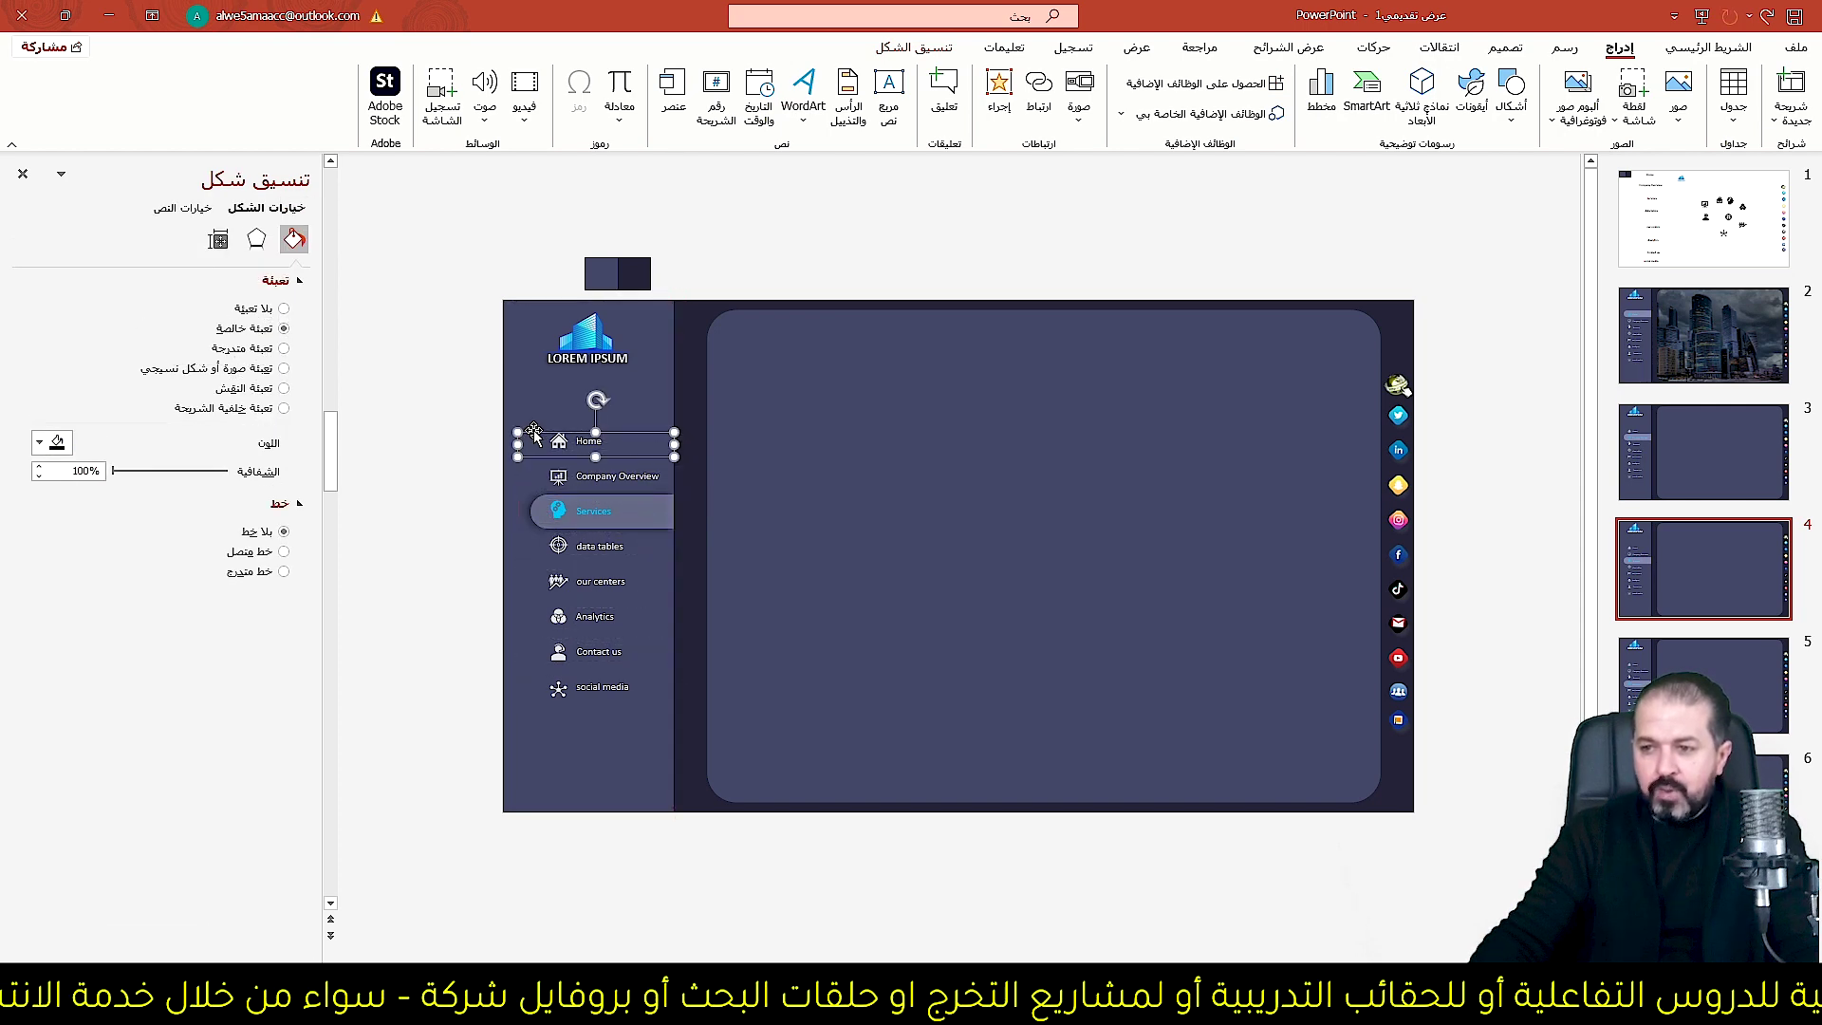
left_click(998, 95)
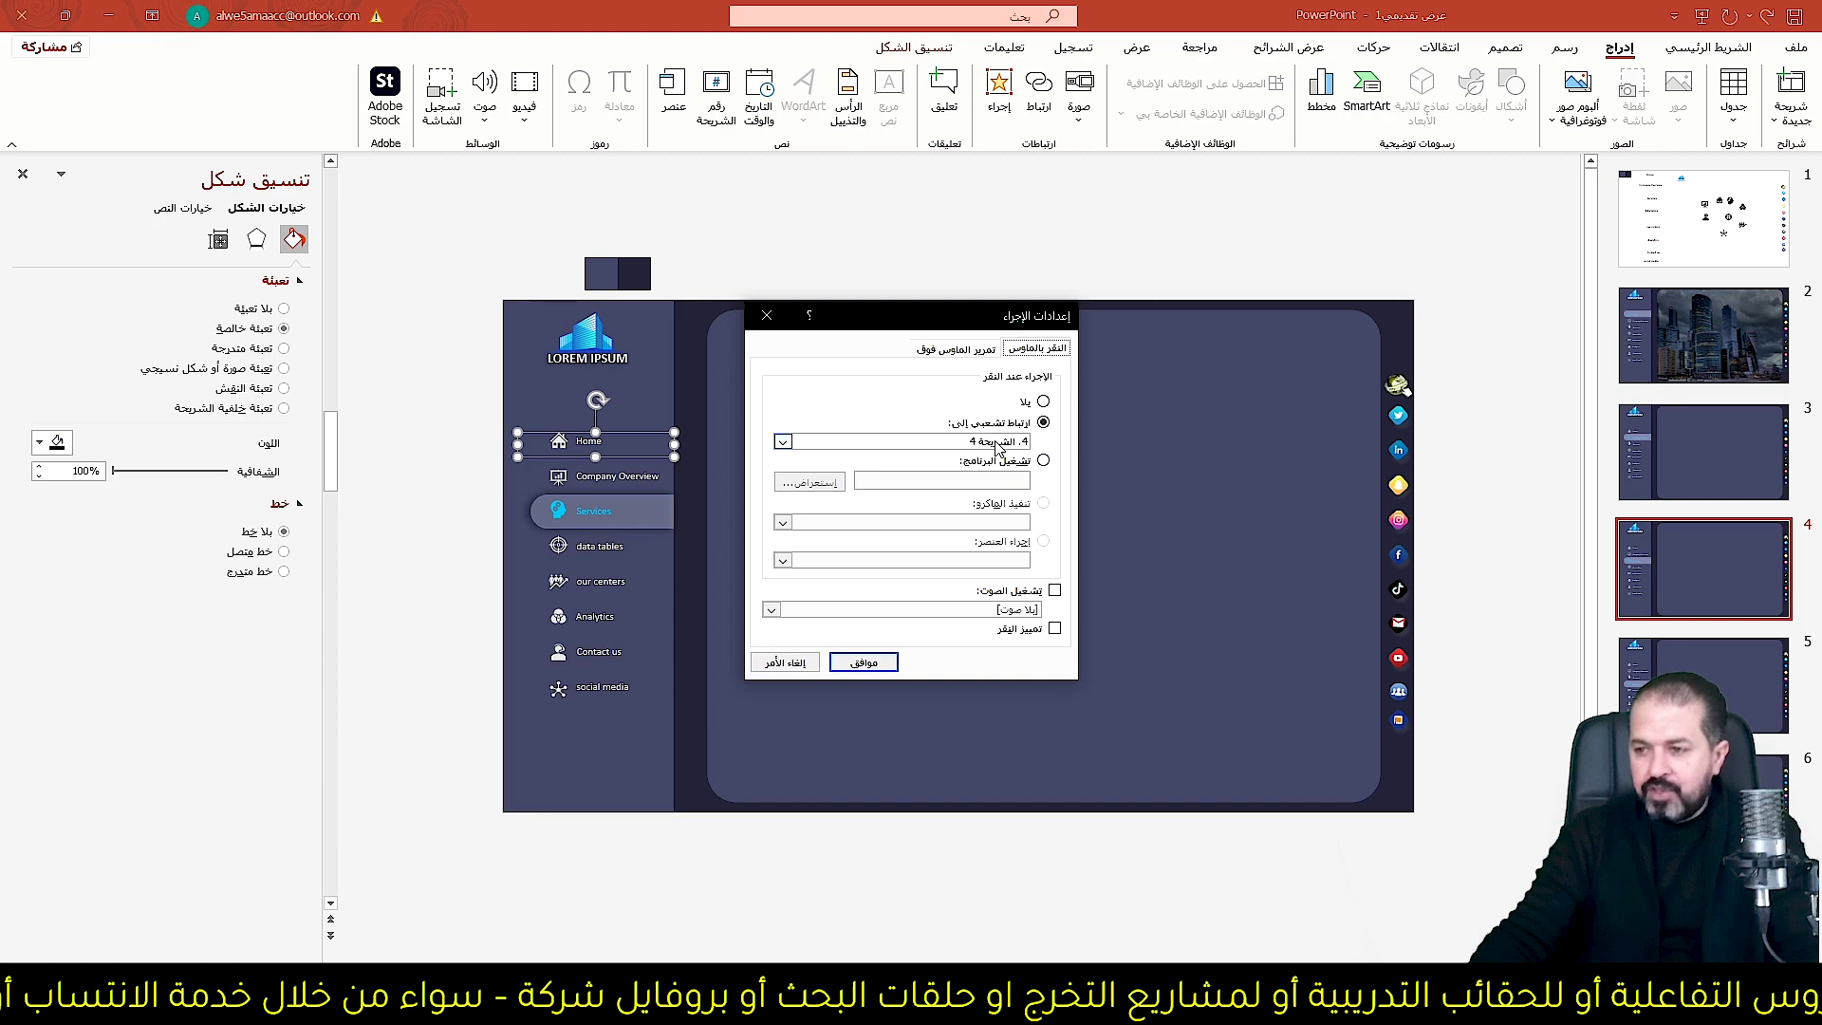
left_click(998, 441)
left_click(954, 581)
key("Return")
left_click_drag(536, 431, 540, 427)
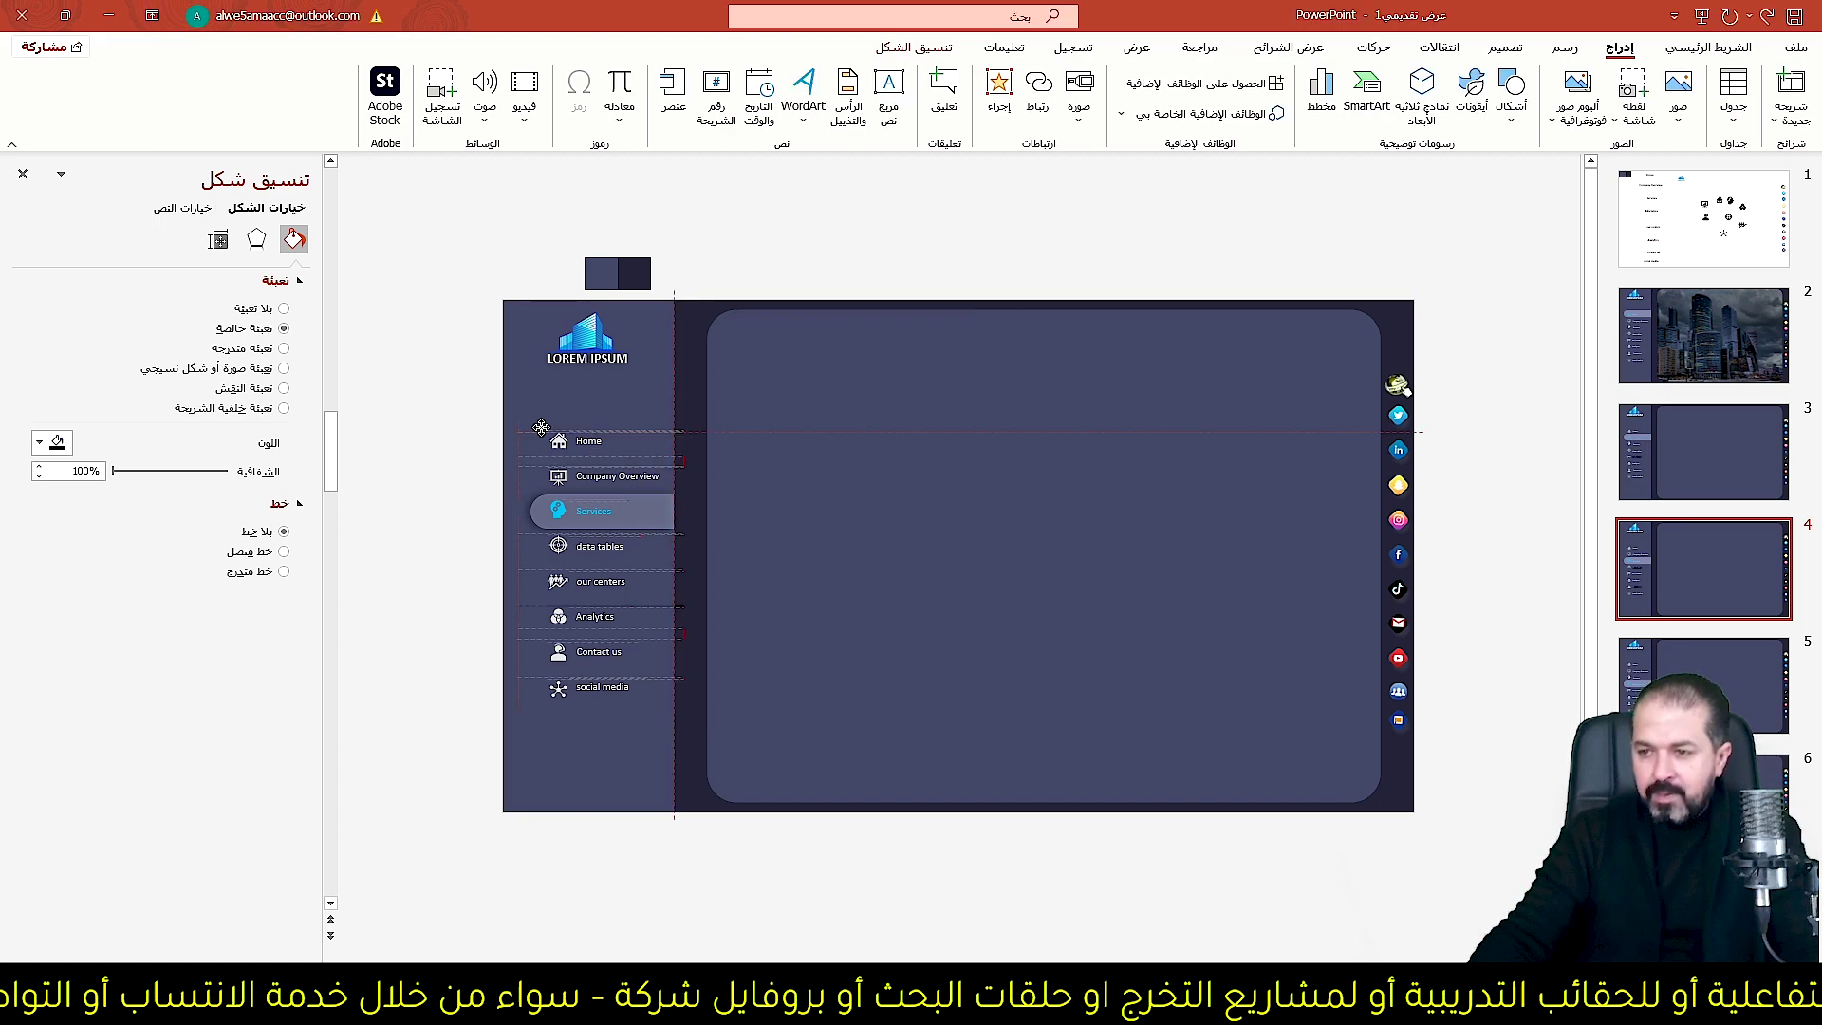
key("Page_Up")
key("Page_Up")
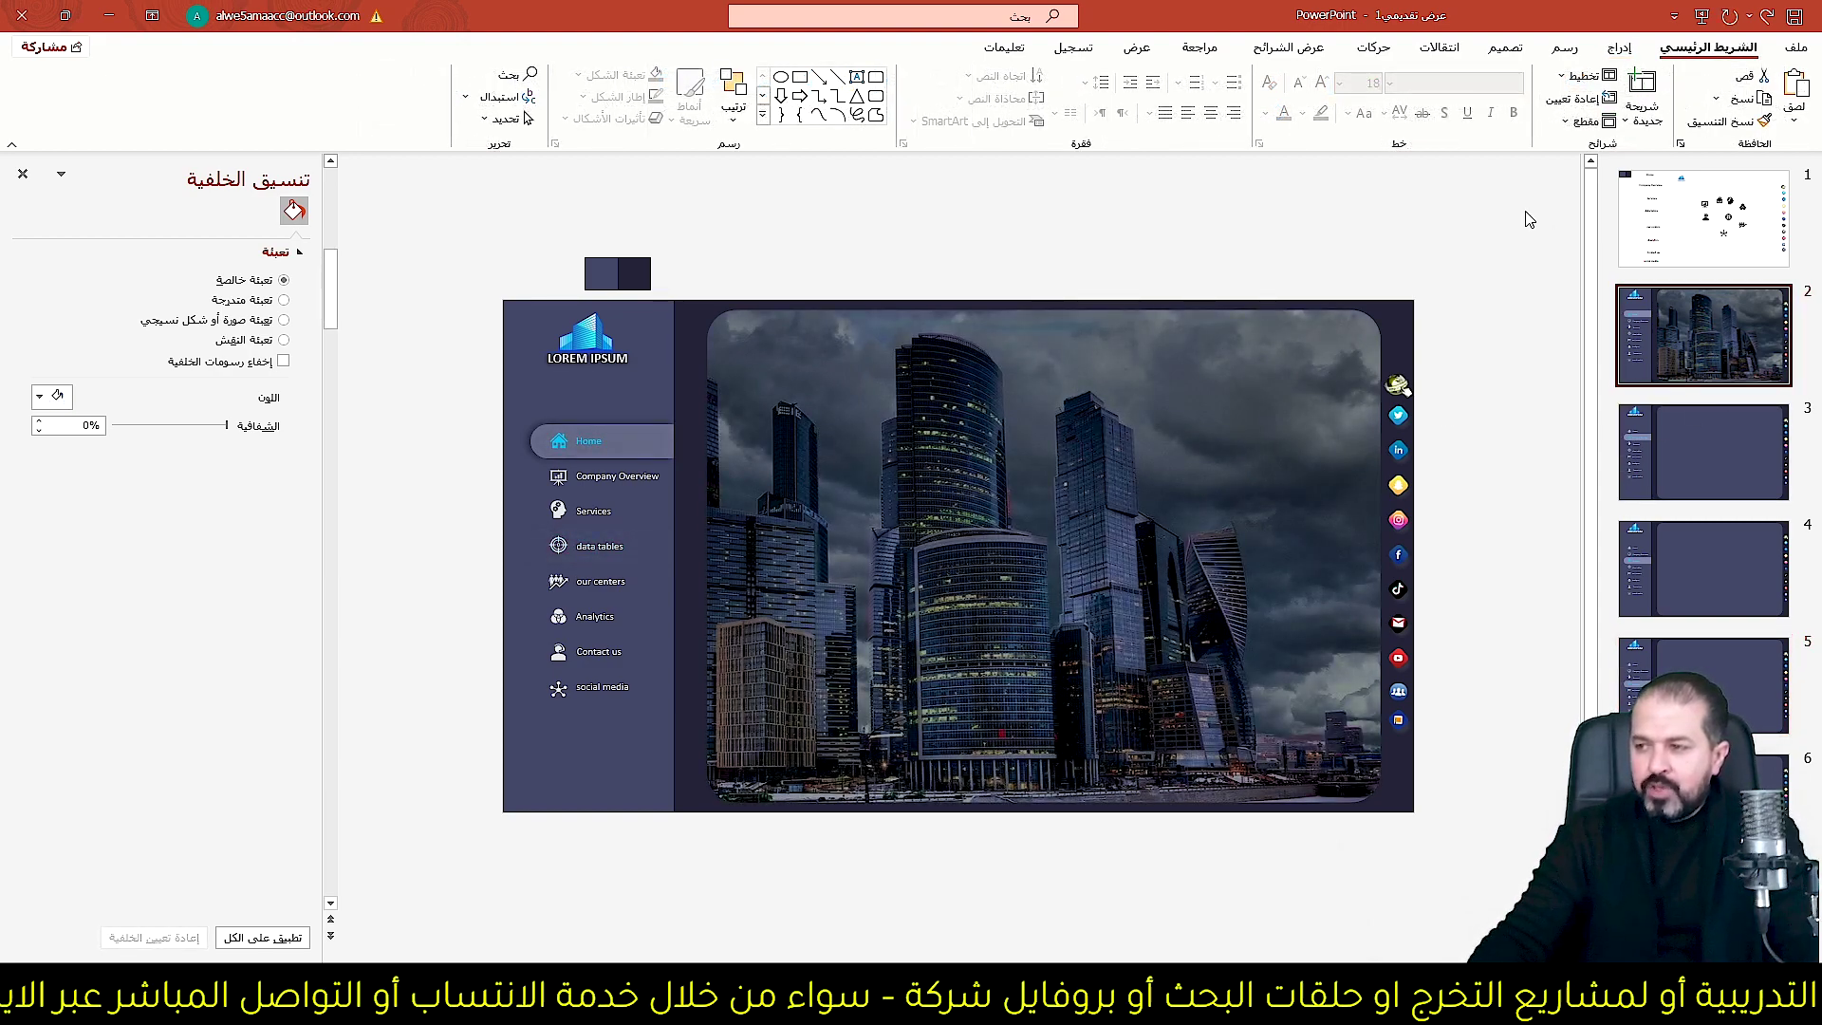
Apply the Morph transition to slide 2.
left_click(1441, 48)
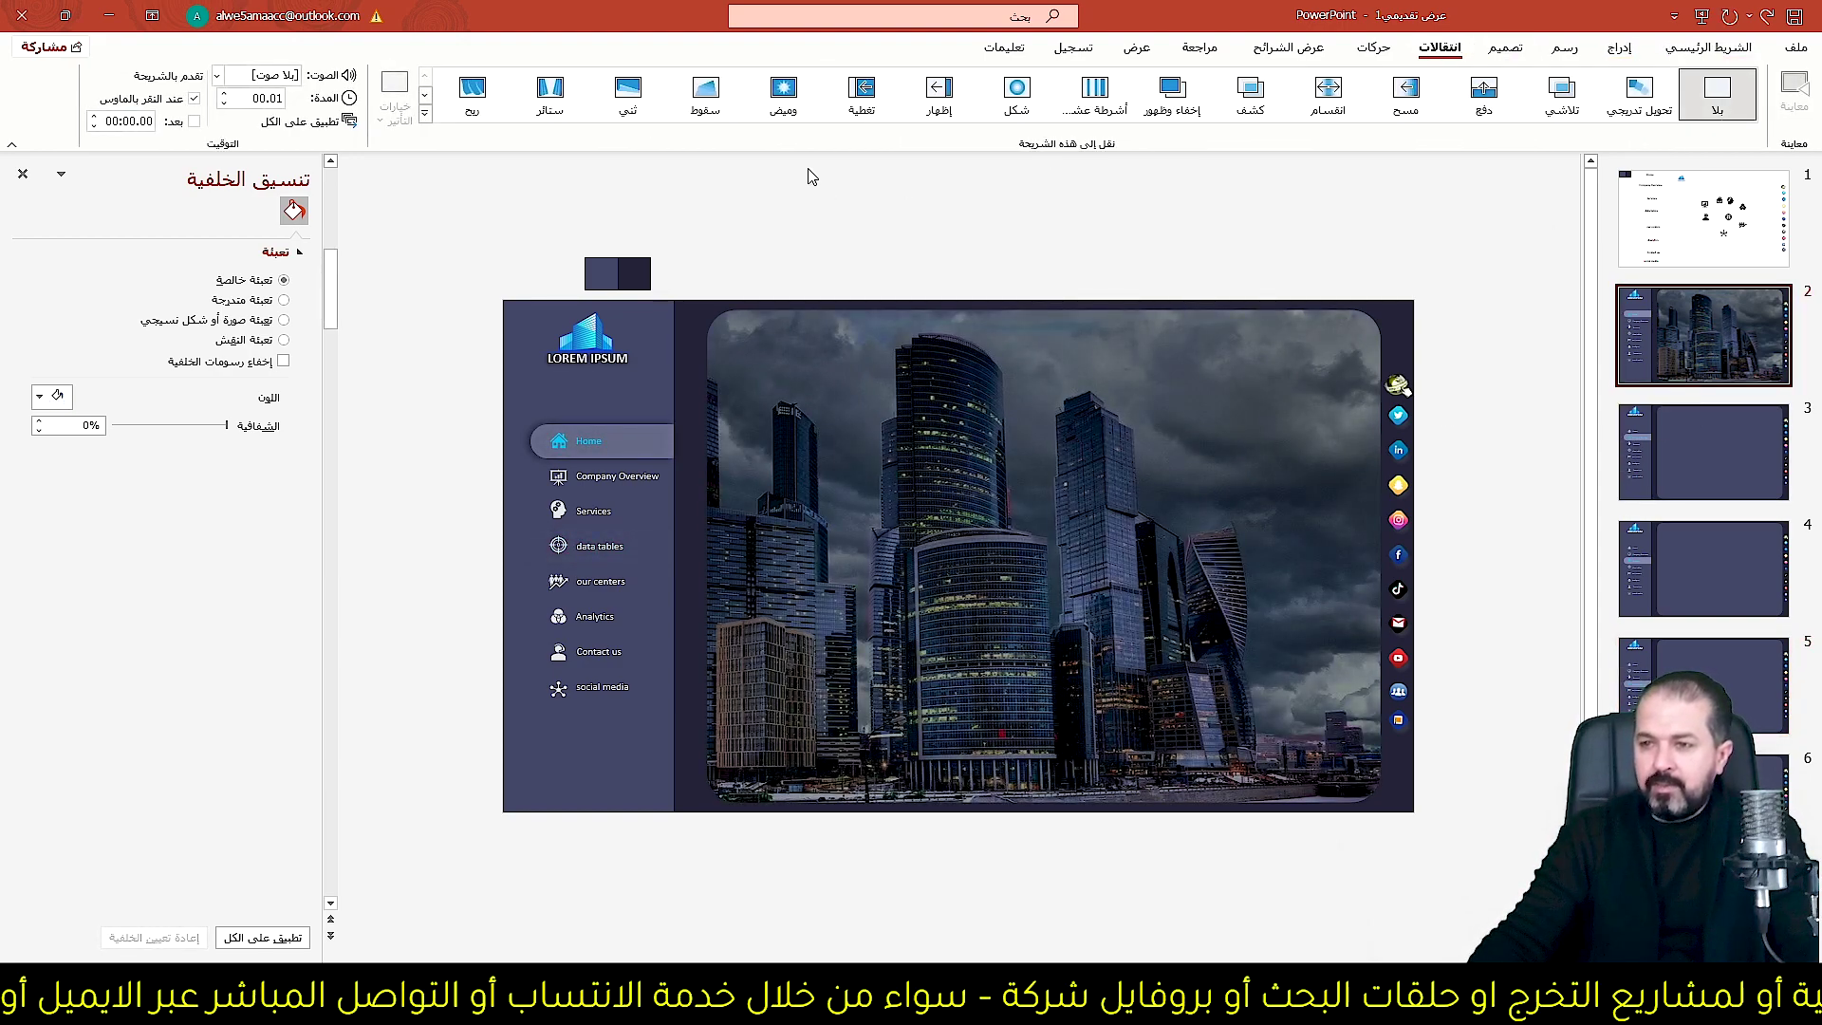
left_click(1639, 93)
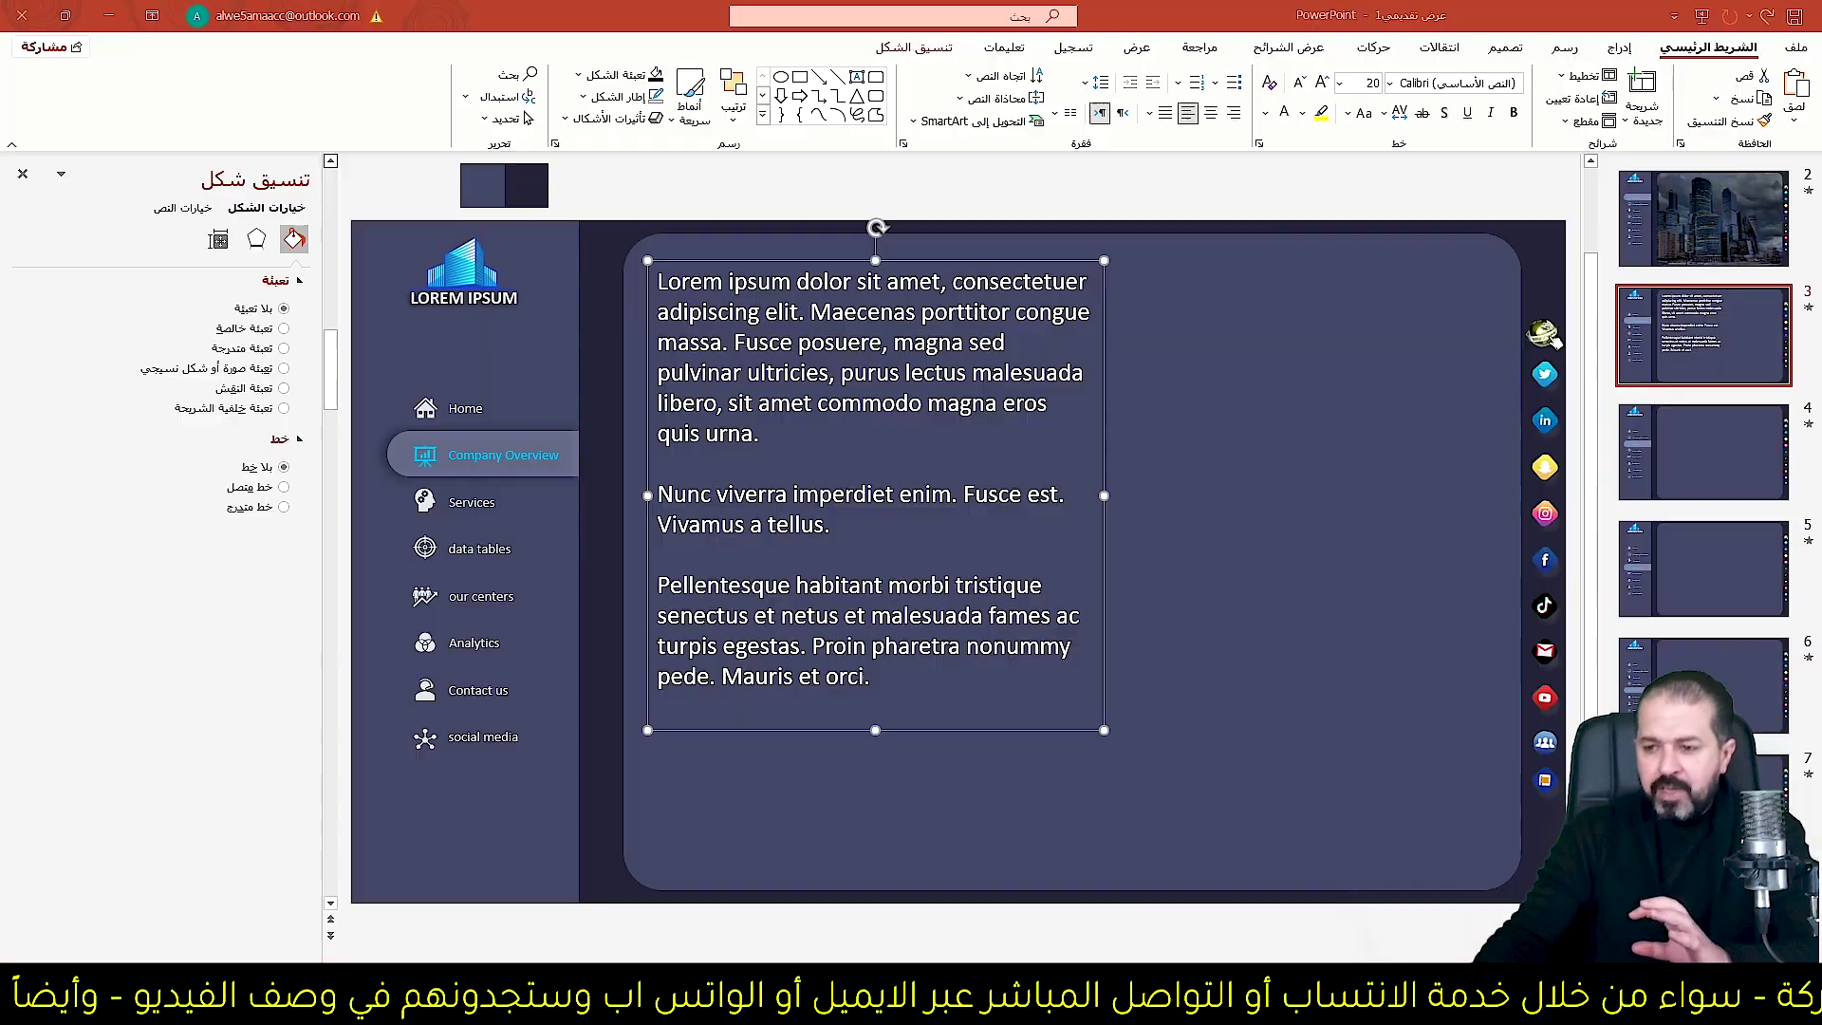
Copy the dark swatch rectangle's fill hex code 3F445F from More Colors, then return to the browser.
left_click(483, 198)
left_click(481, 228)
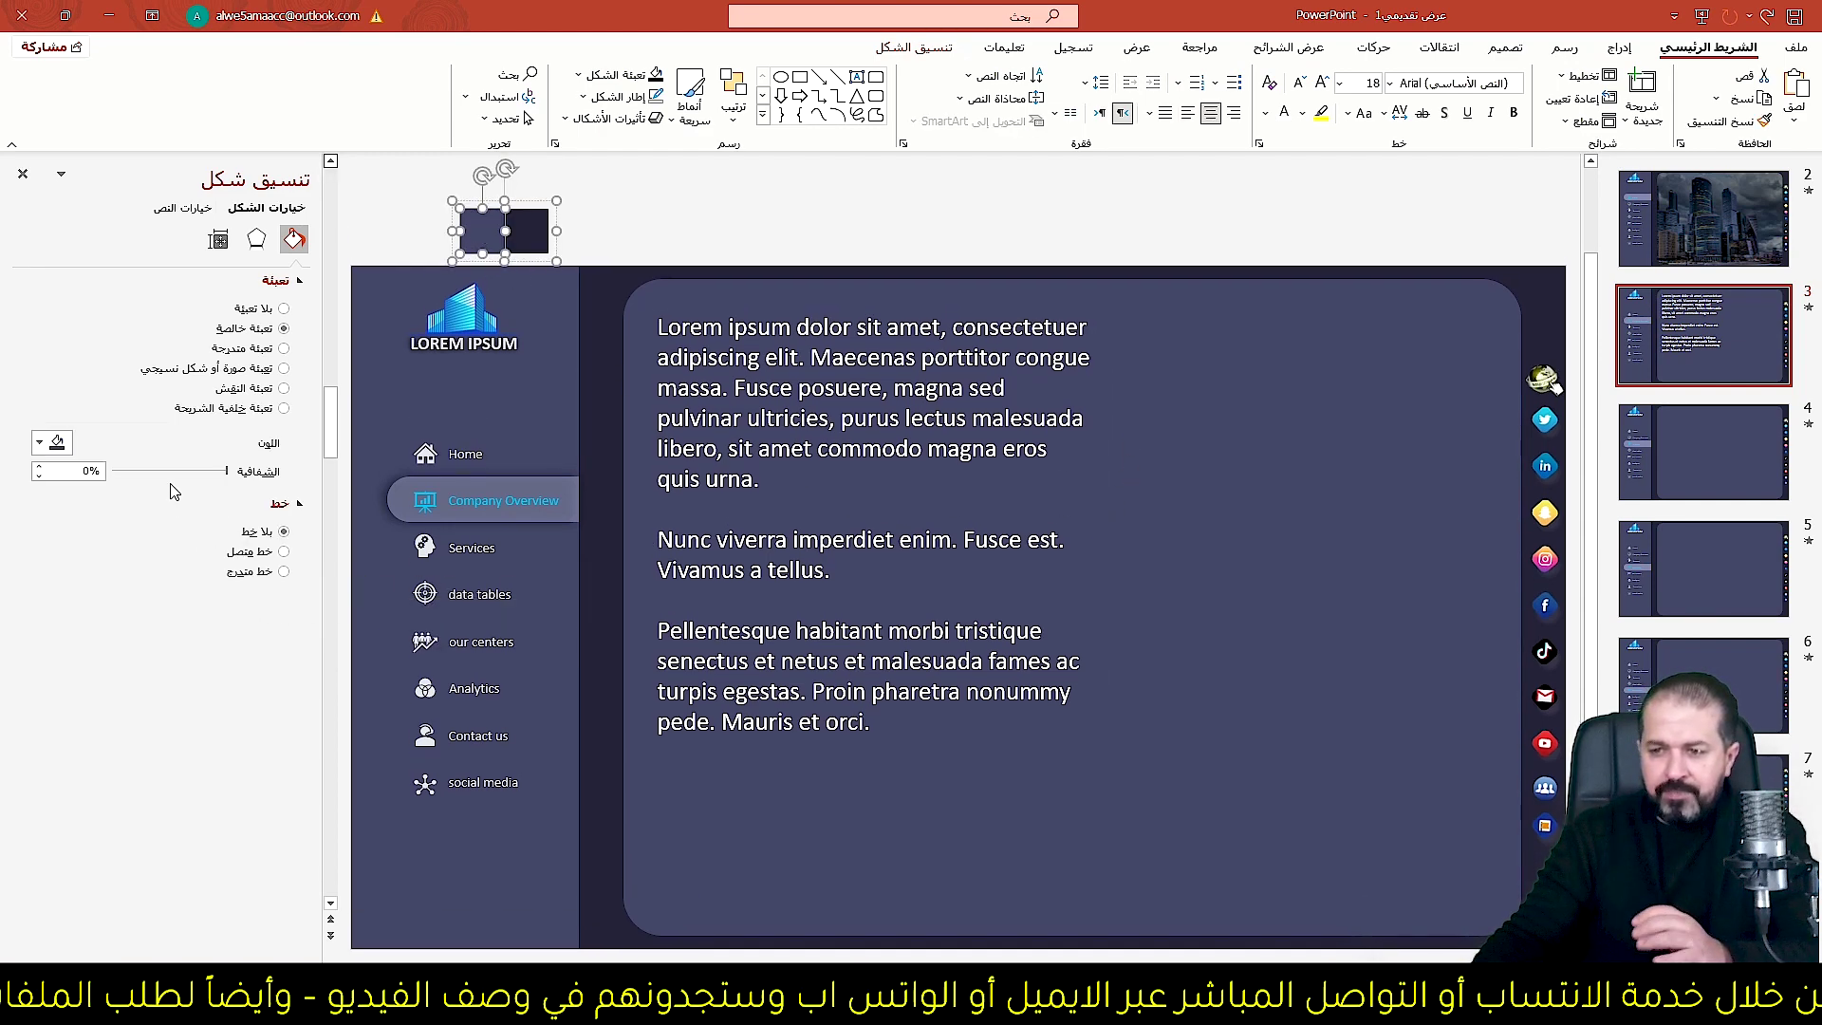
left_click(69, 444)
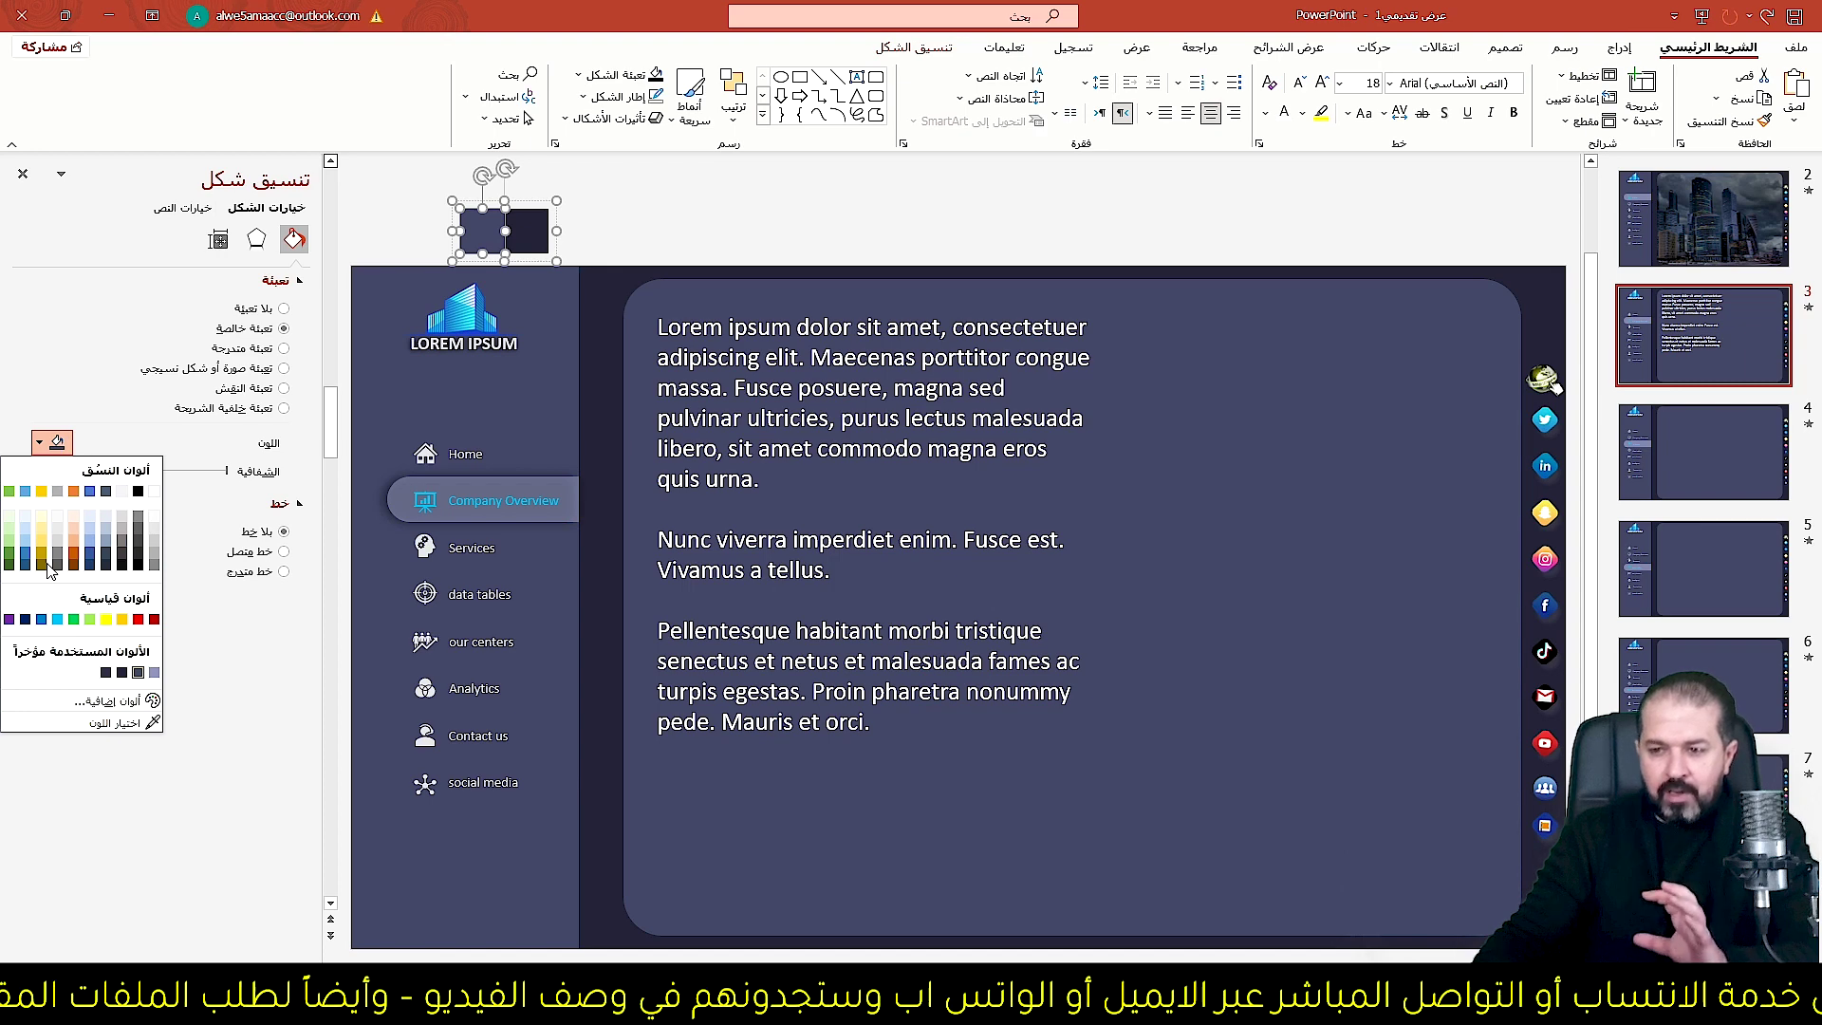
left_click(85, 702)
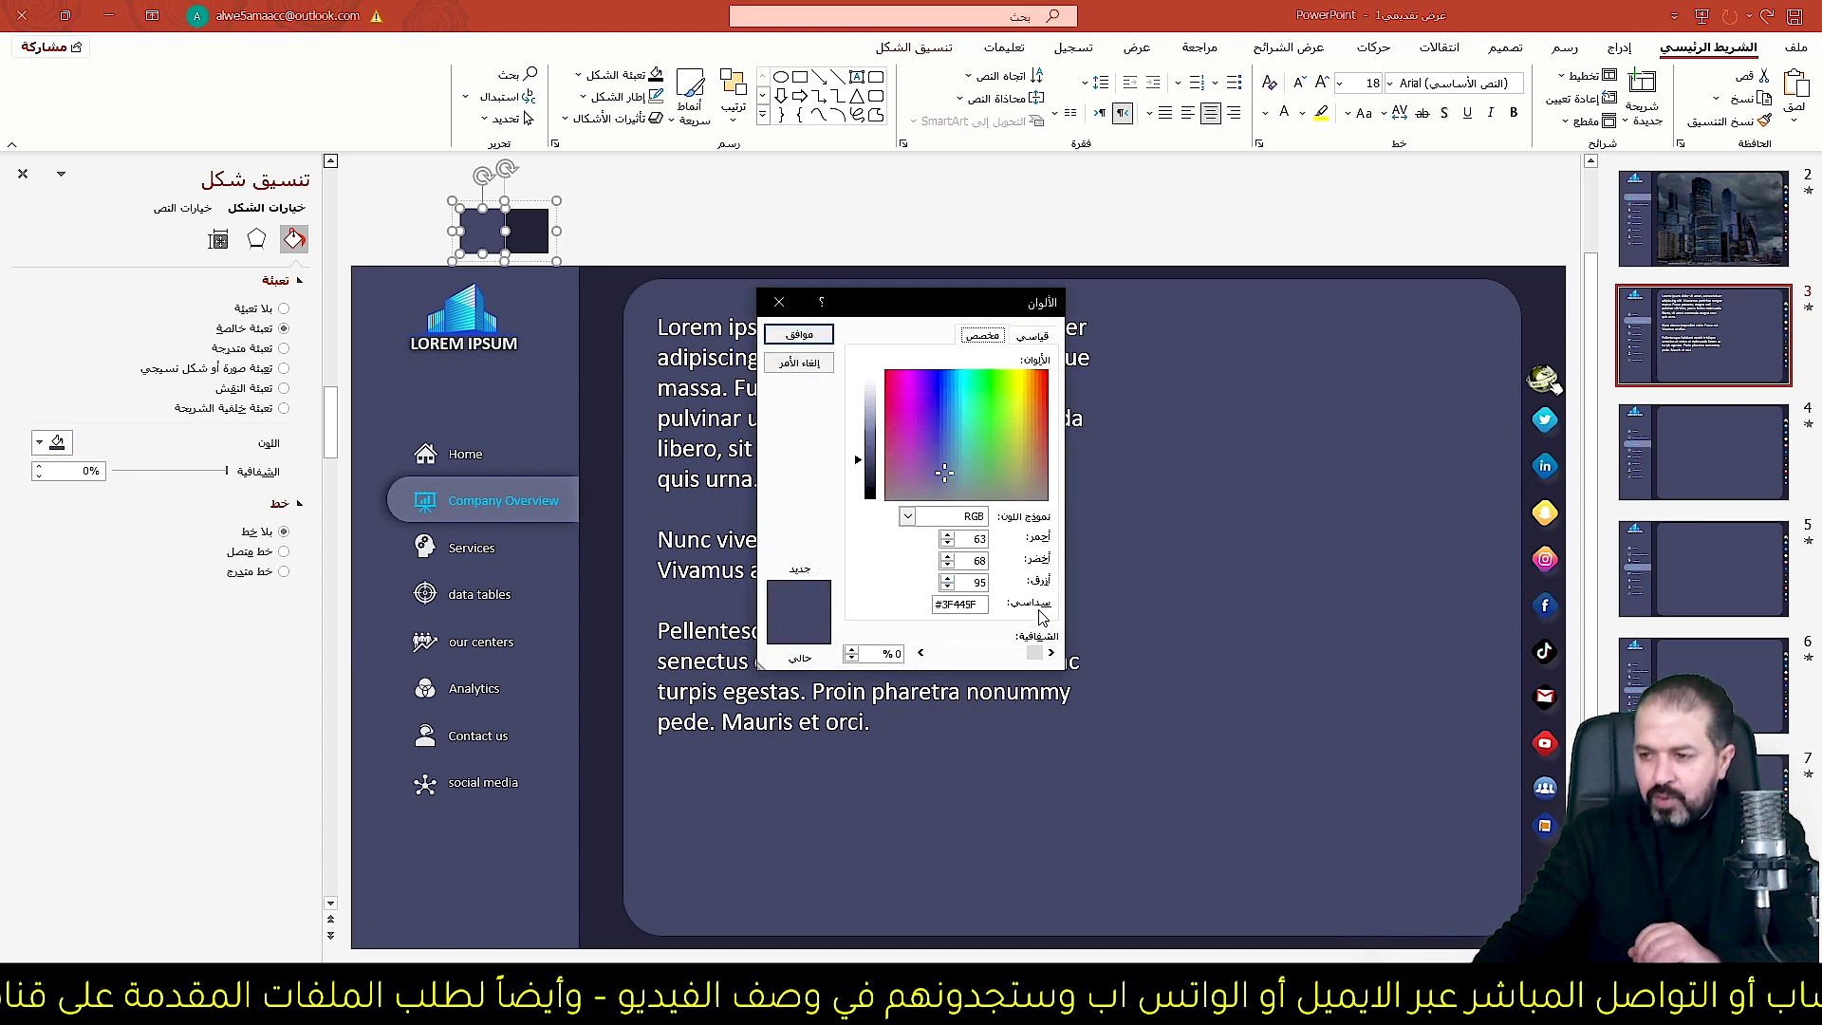
left_click_drag(972, 606, 953, 605)
key("ctrl+c")
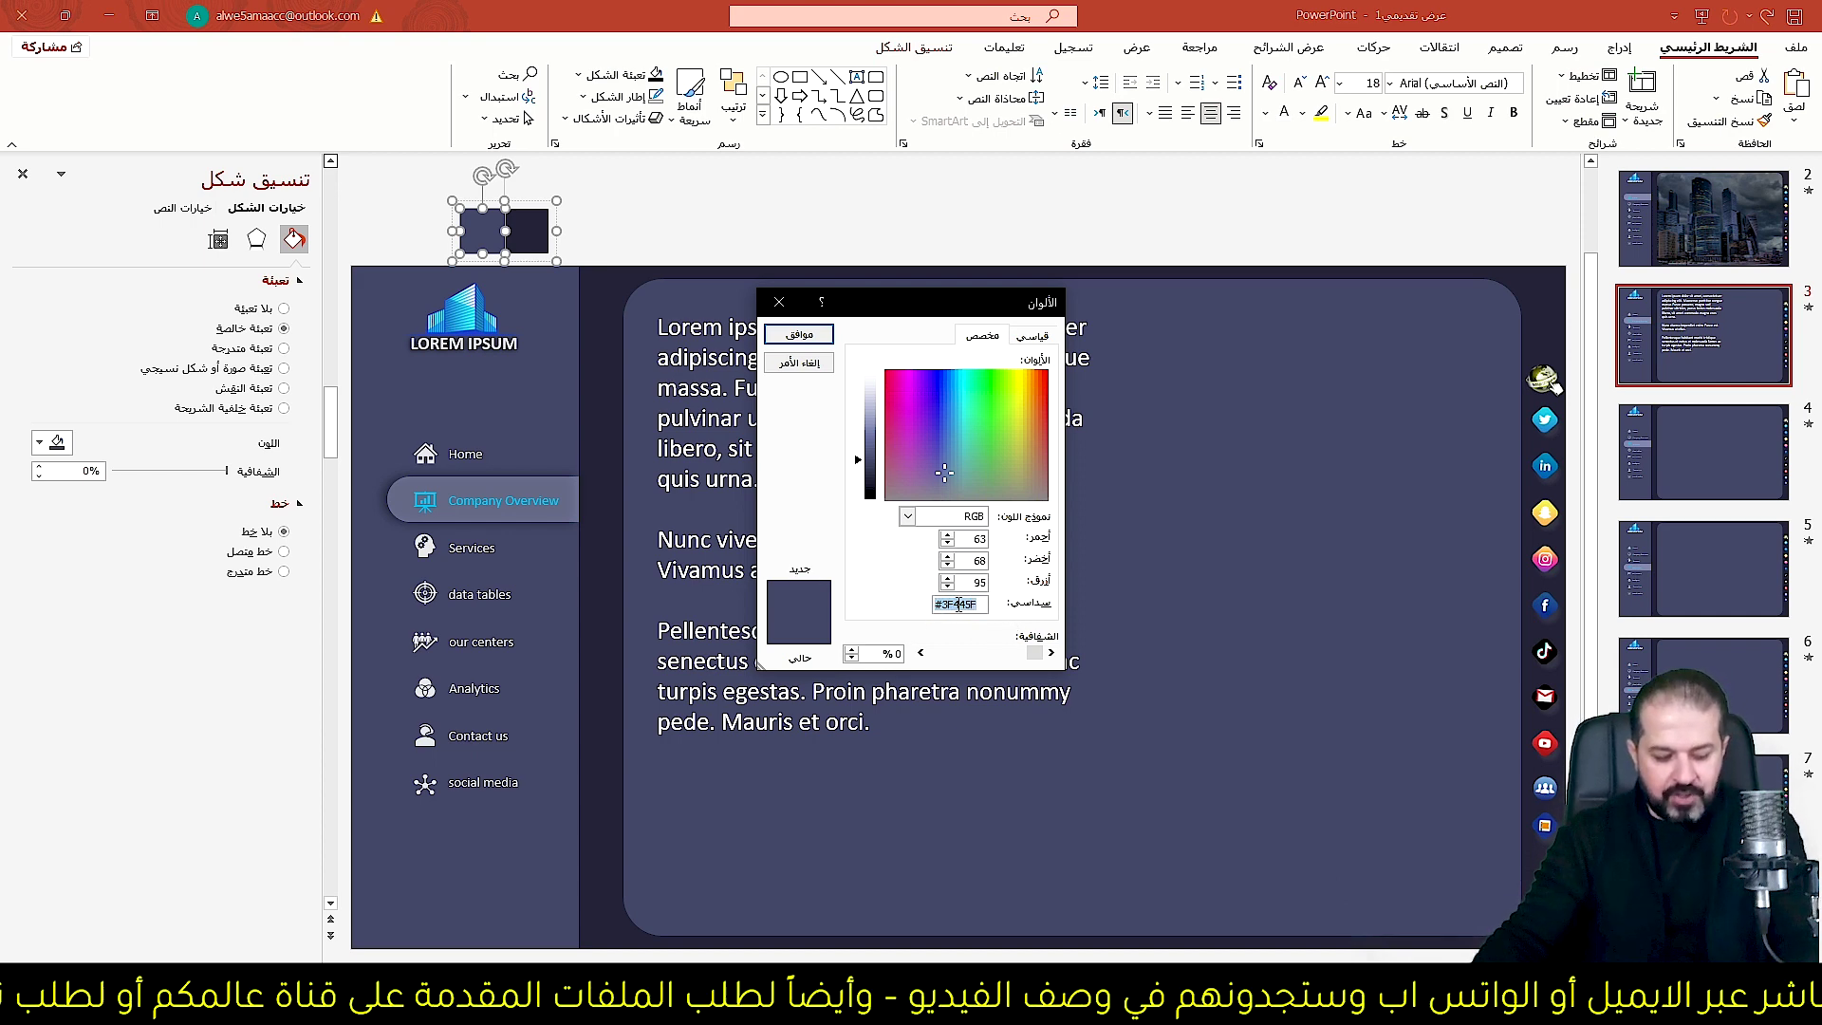
left_click(802, 365)
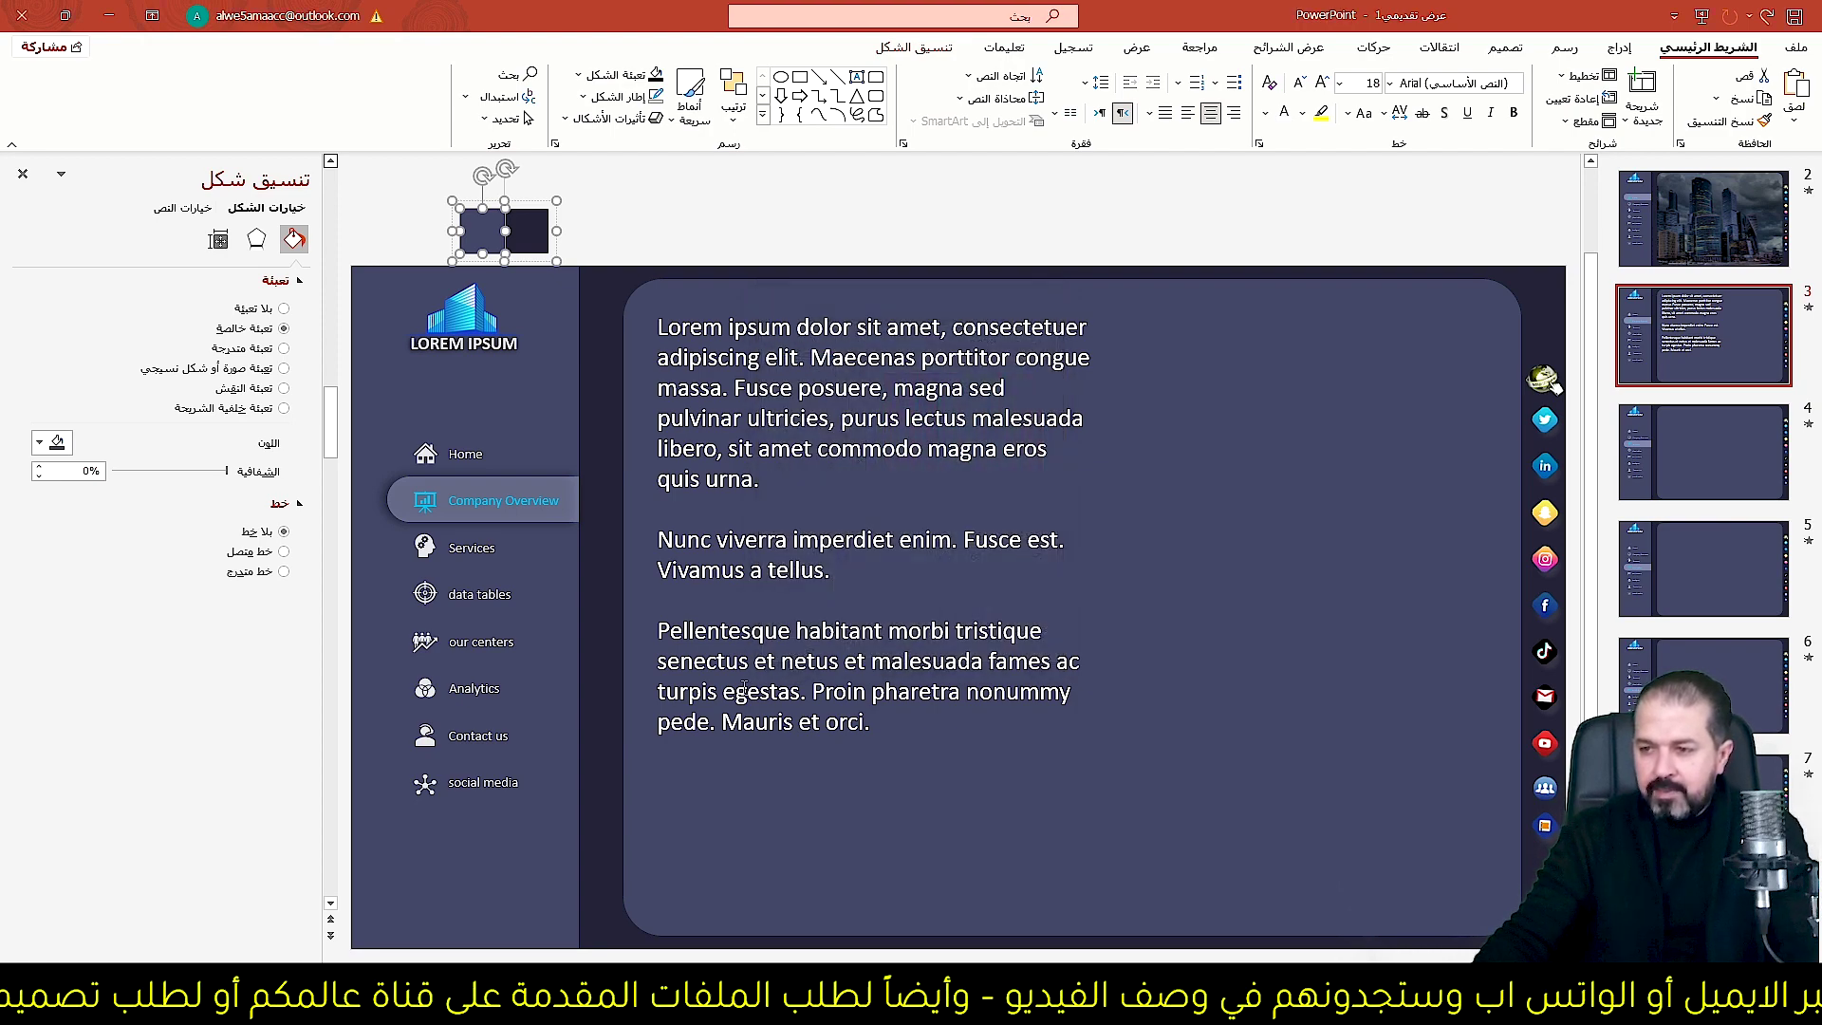
key("alt+Tab")
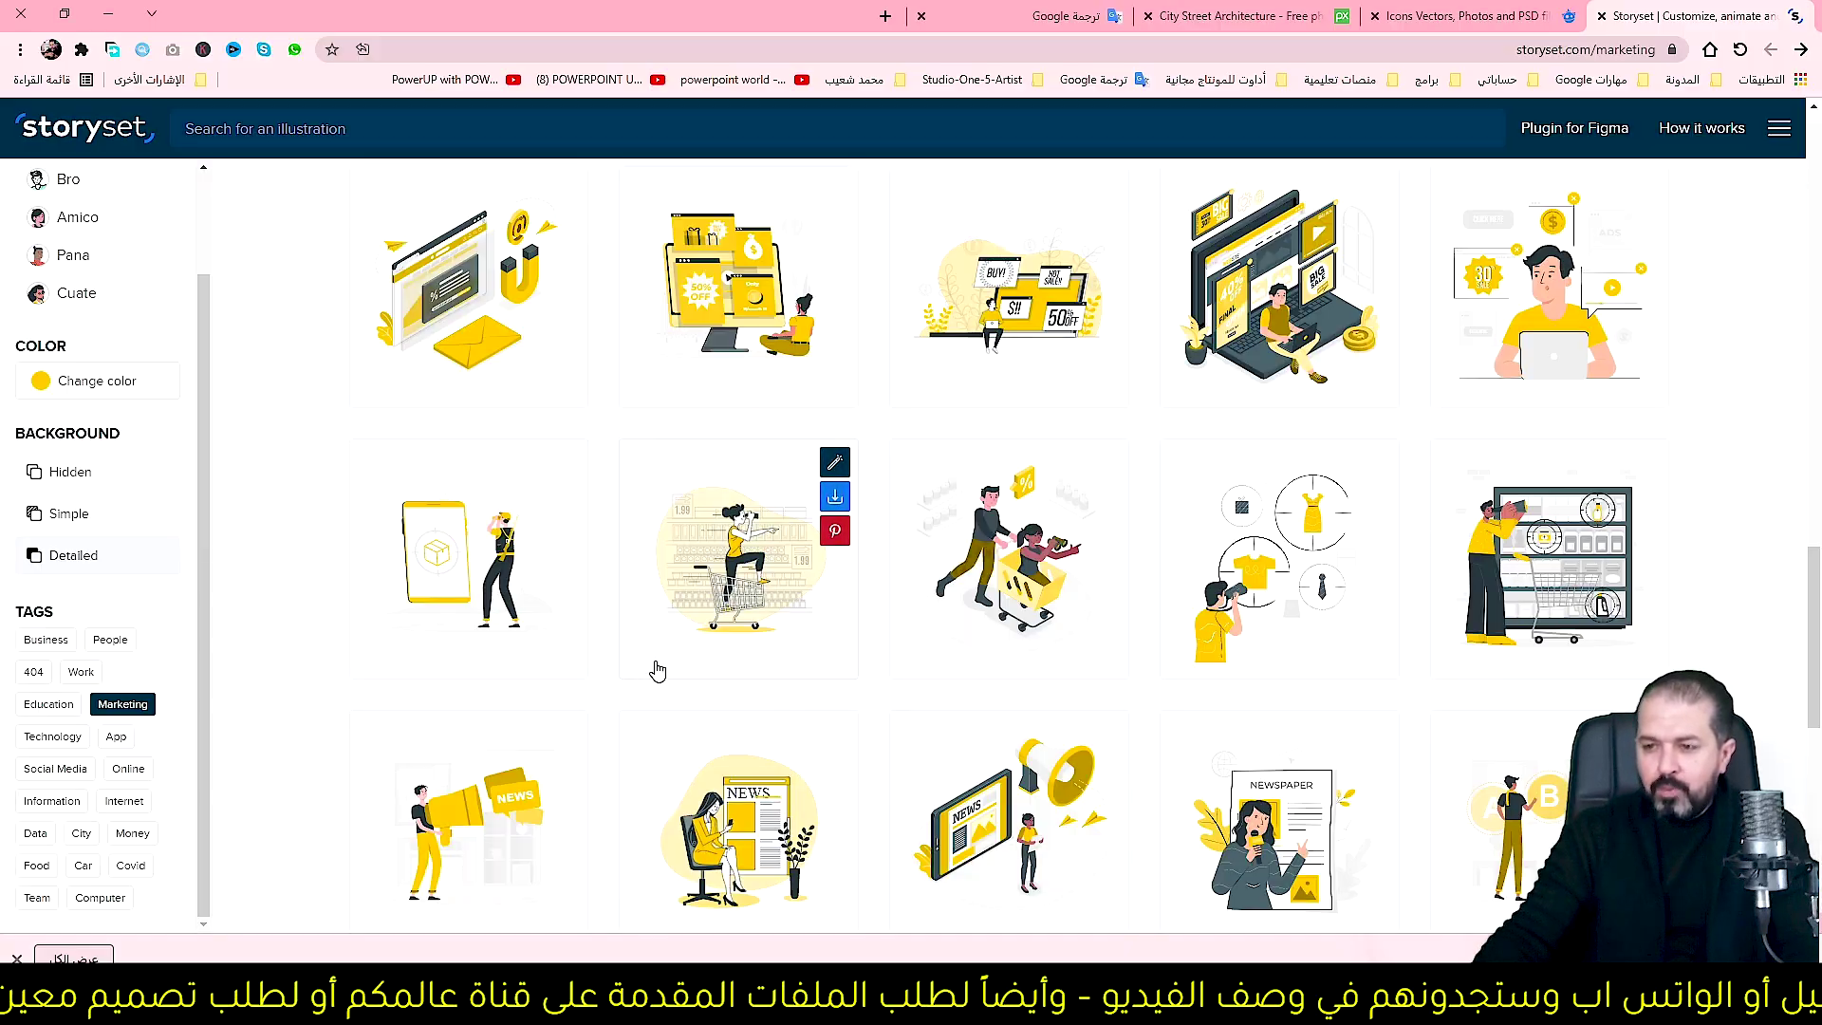
Recolour the Storyset illustrations to hex 3F445F and open the Professor amico illustration.
left_click(95, 389)
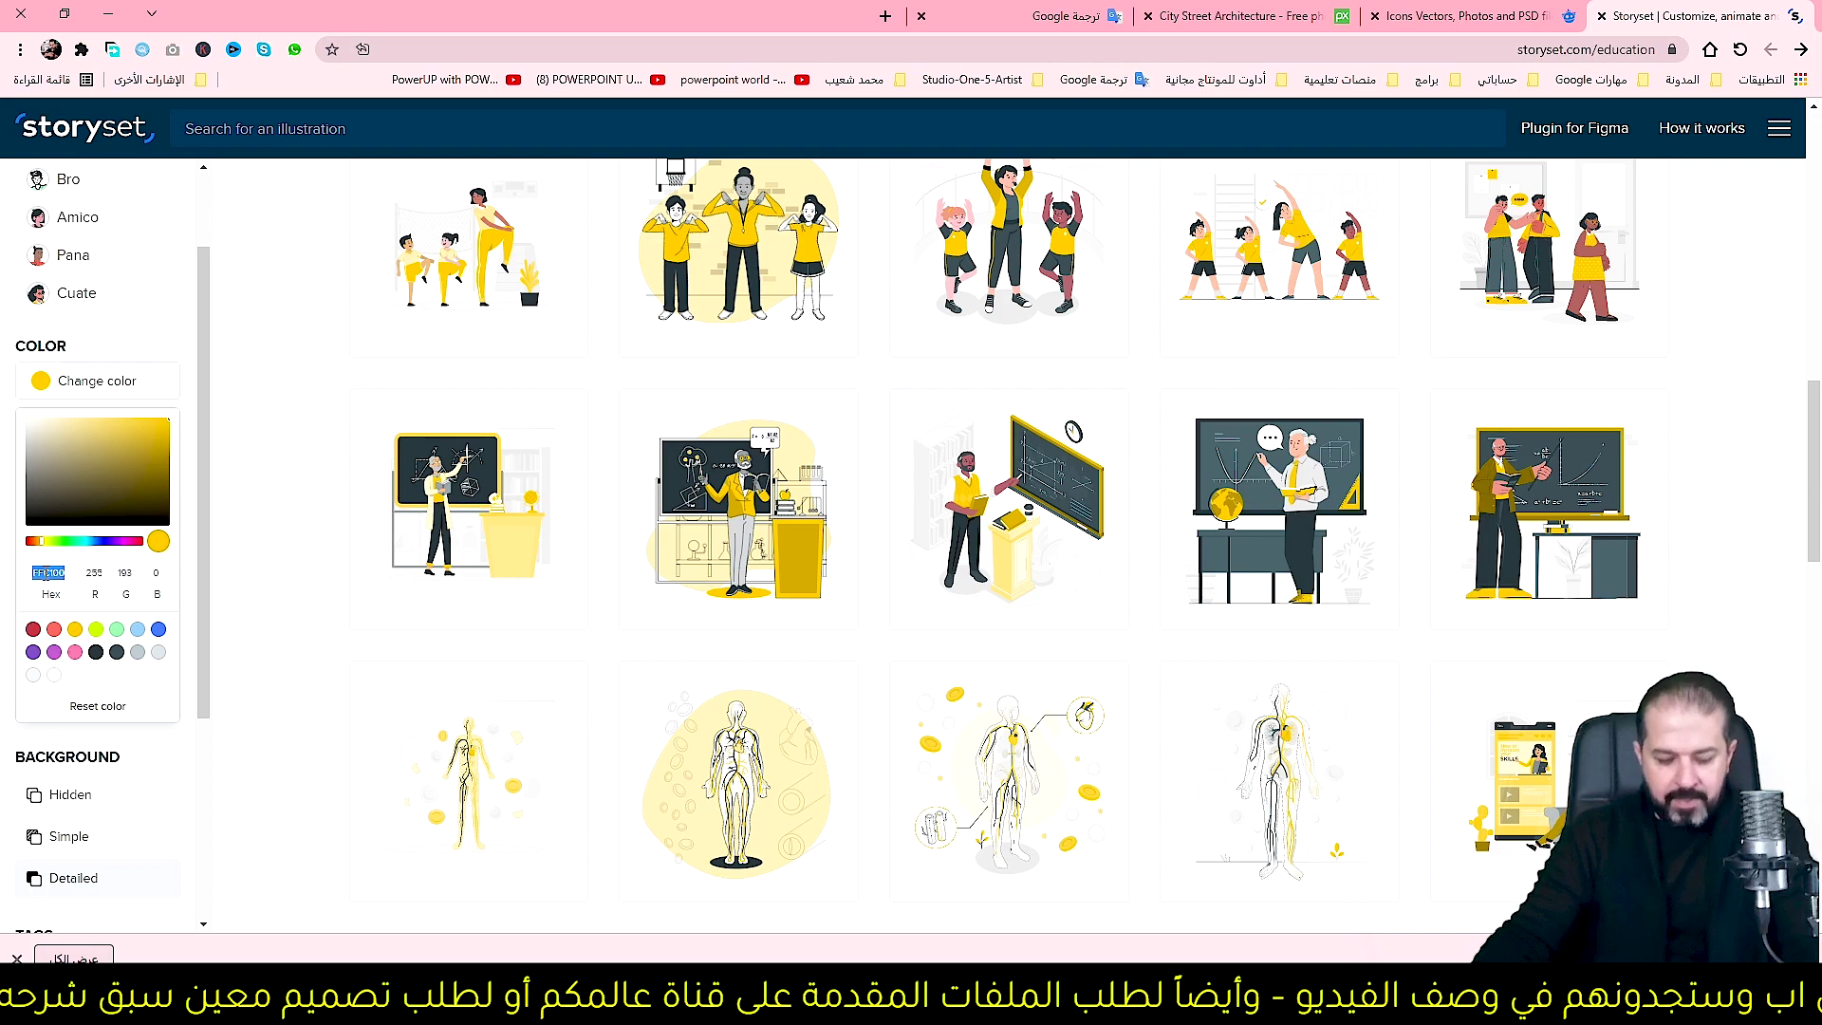
key("ctrl+v")
left_click(1009, 508)
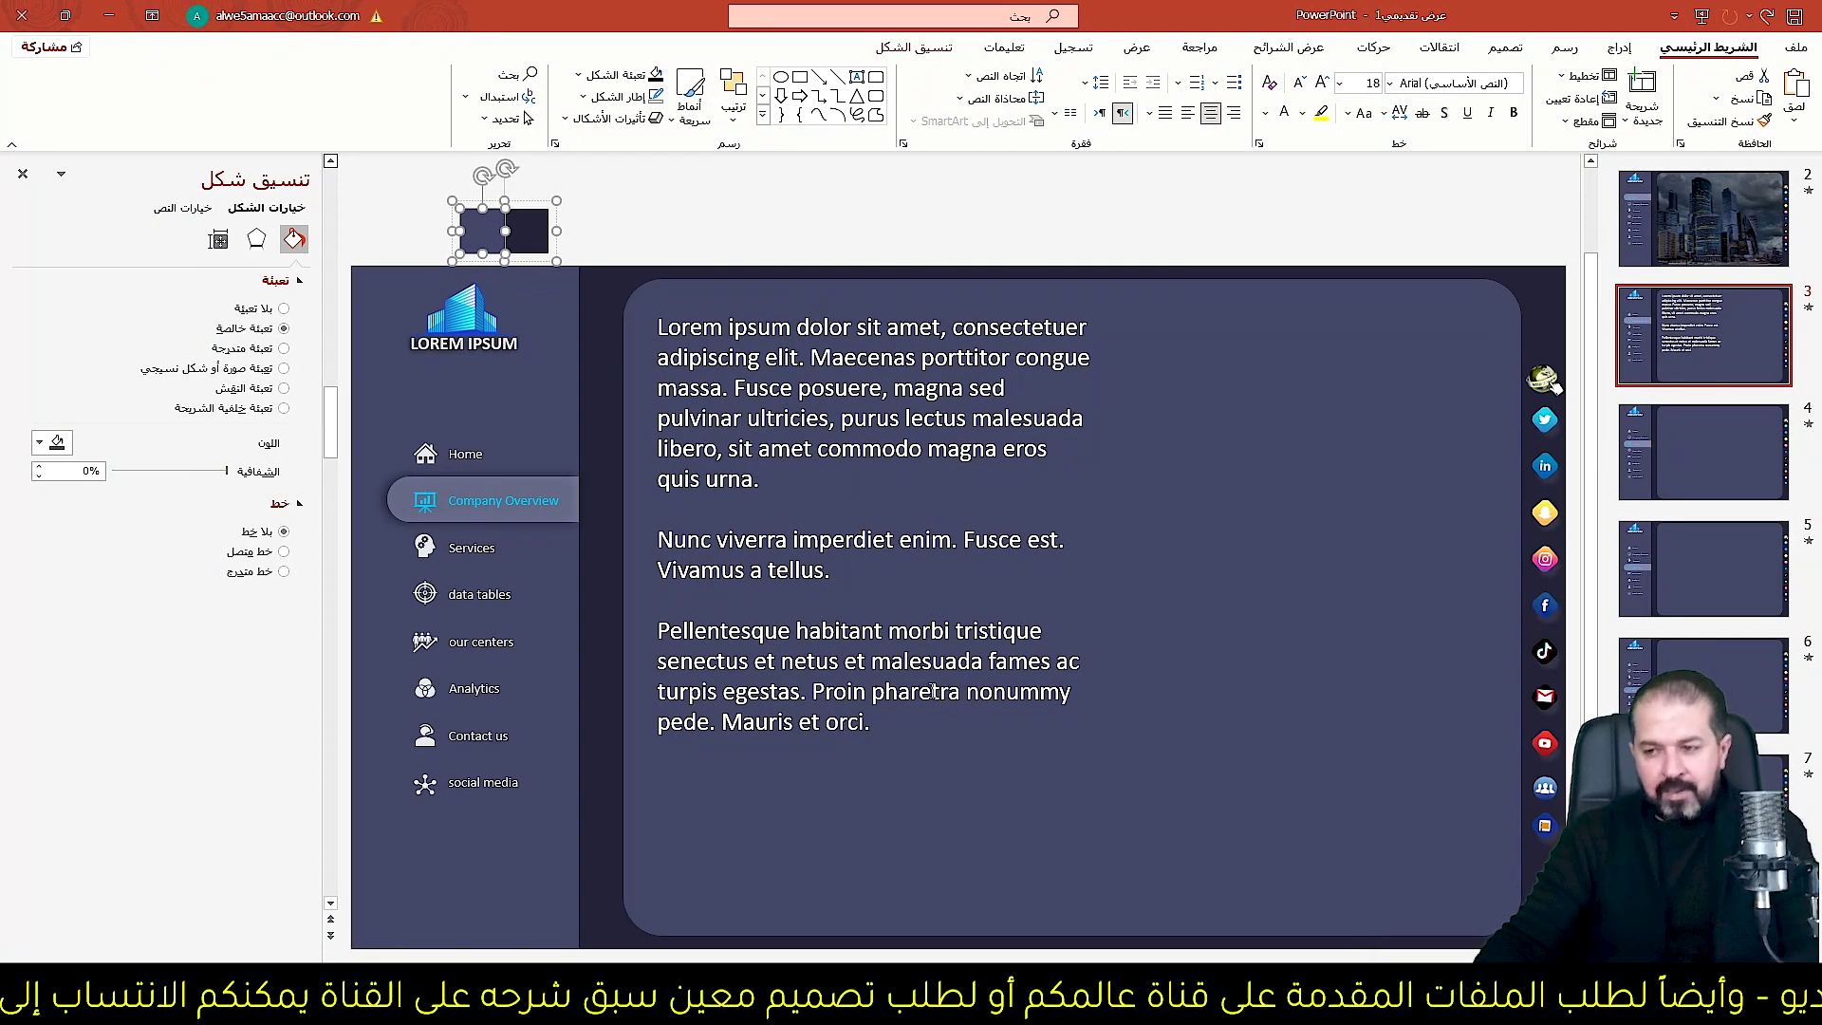
Drag Webinar-rafiki from Downloads onto slide 3 and position it at the panel's lower right.
key("alt+Tab")
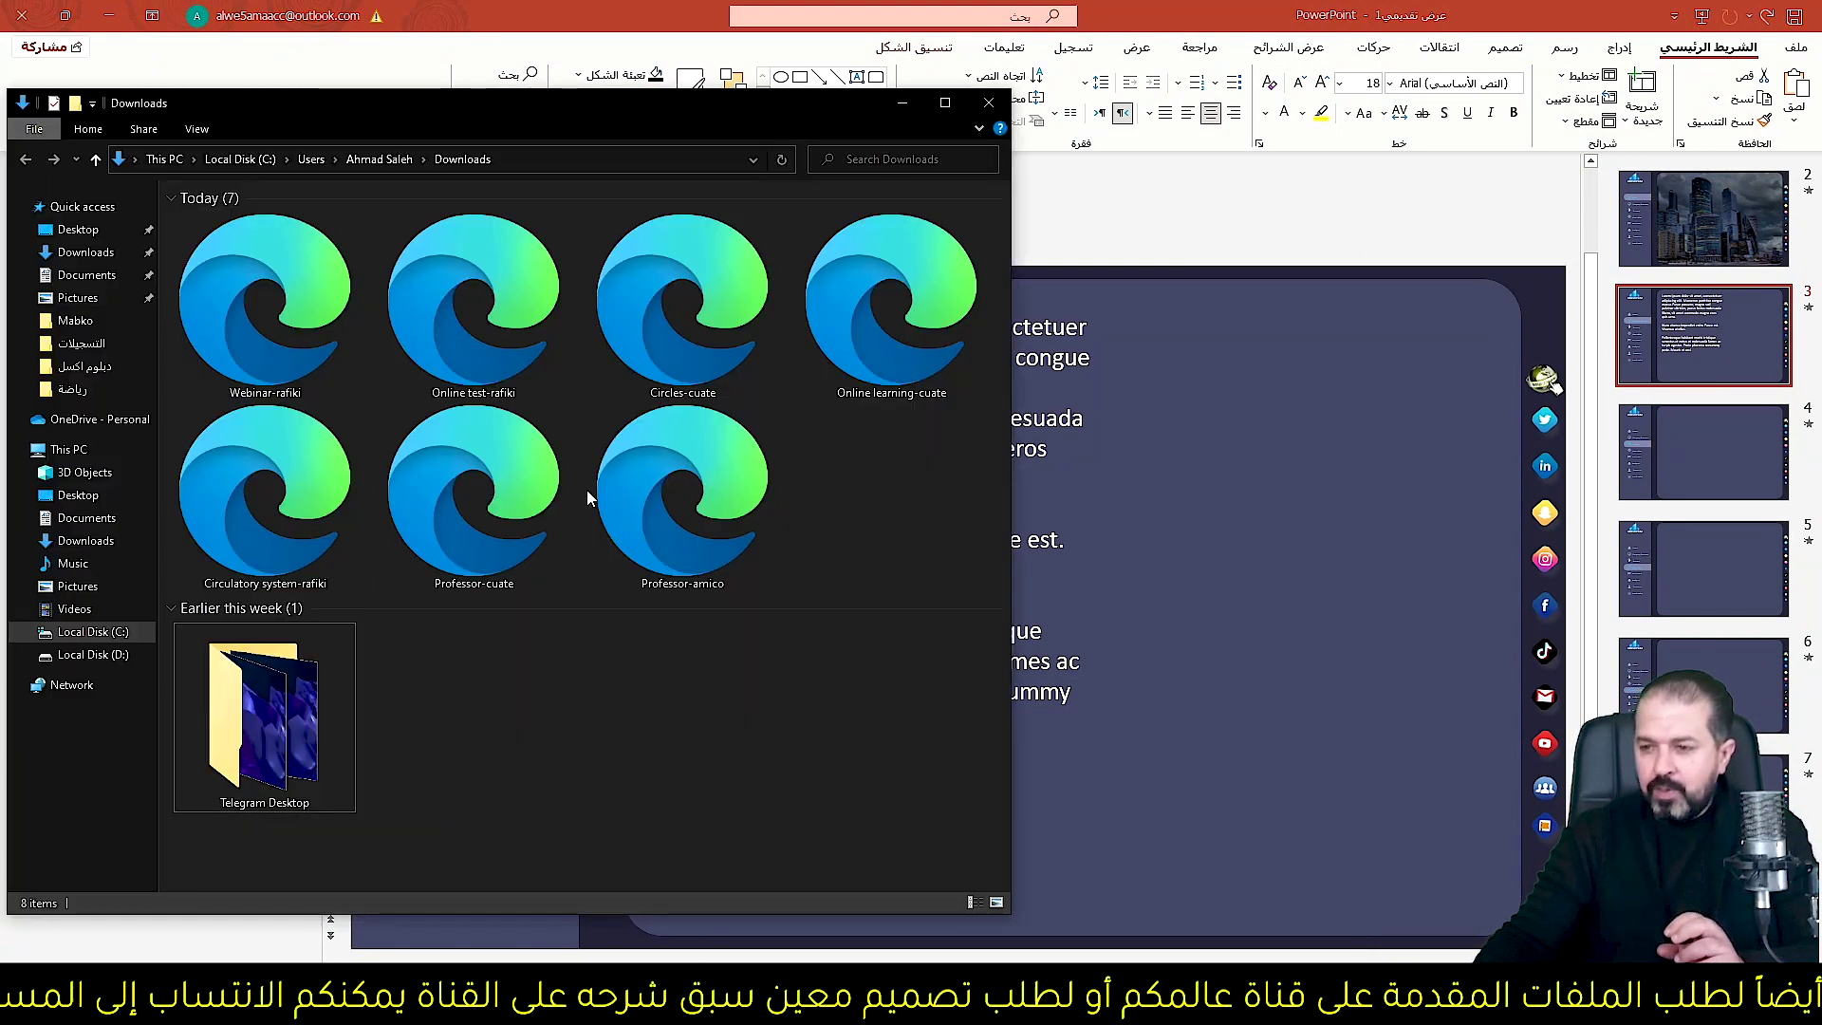
left_click_drag(245, 296, 1149, 478)
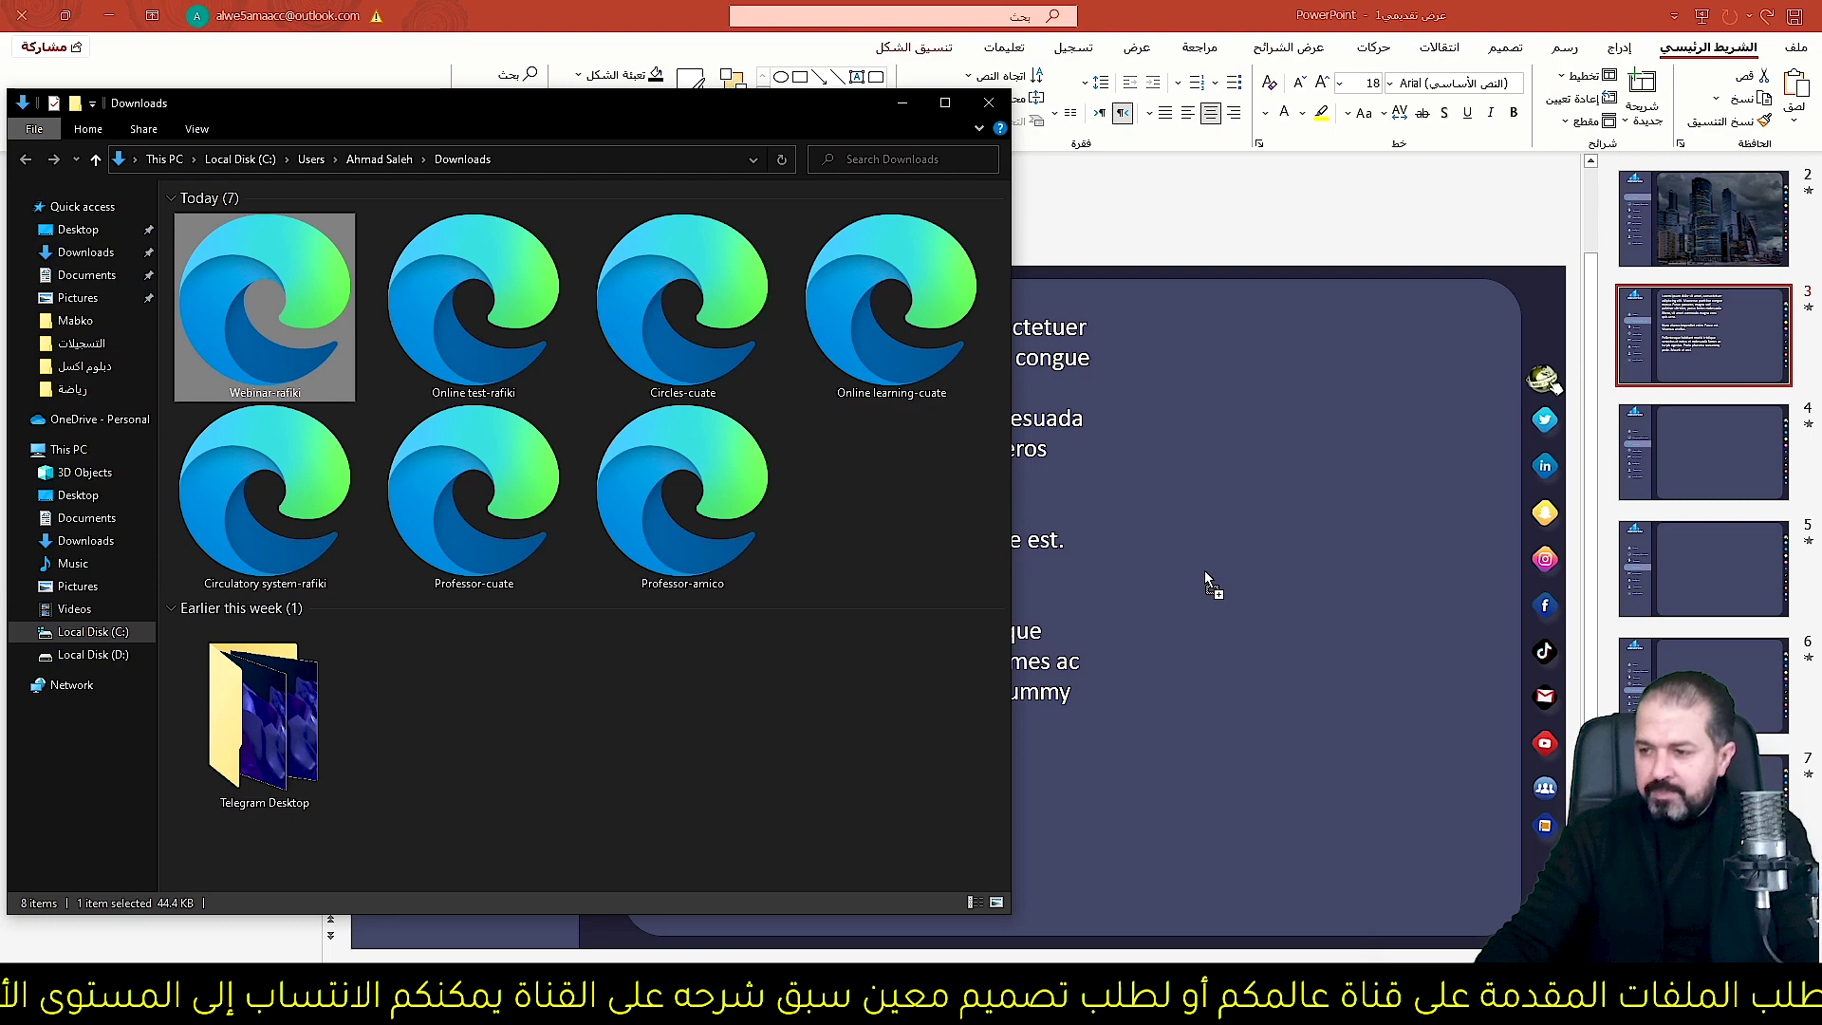
left_click_drag(1205, 572, 1204, 571)
mouse_move(949, 607)
left_mouse_down()
mouse_move(1089, 646)
mouse_move(1219, 748)
mouse_move(1255, 732)
left_mouse_up()
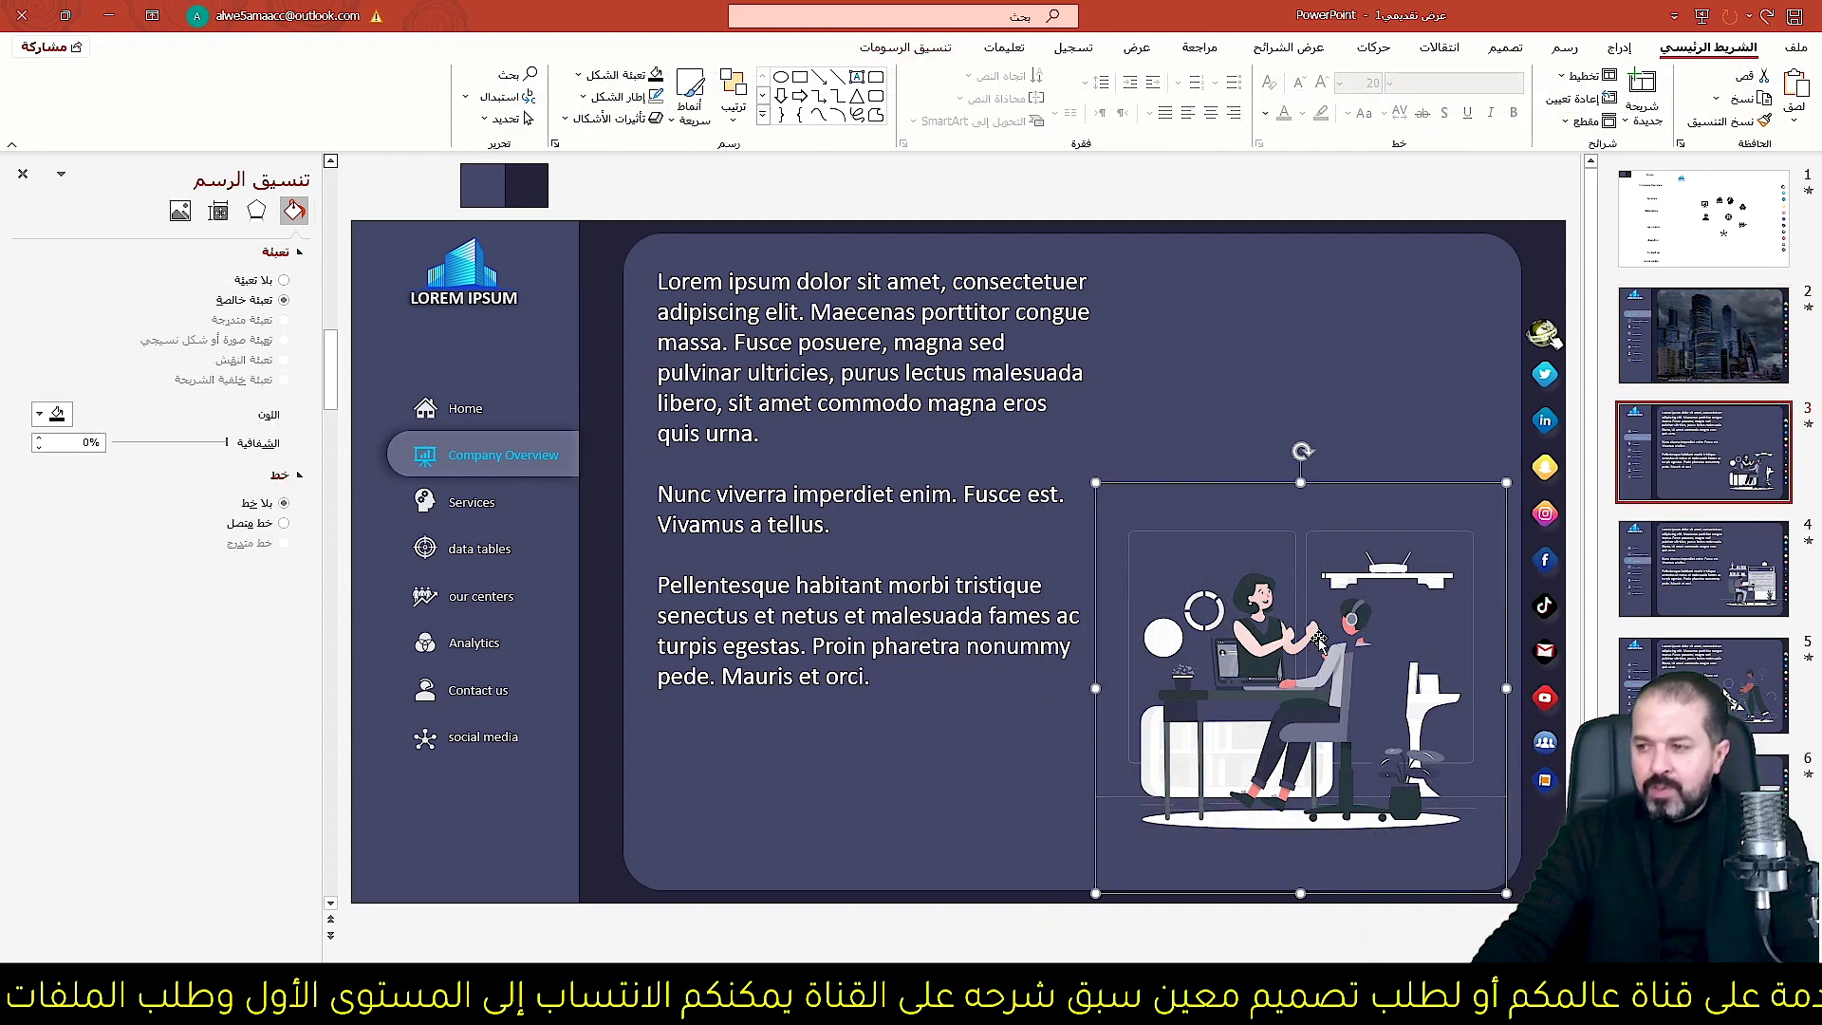
Convert the Webinar-rafiki graphic to shapes and select it together with the text box.
left_click(905, 47)
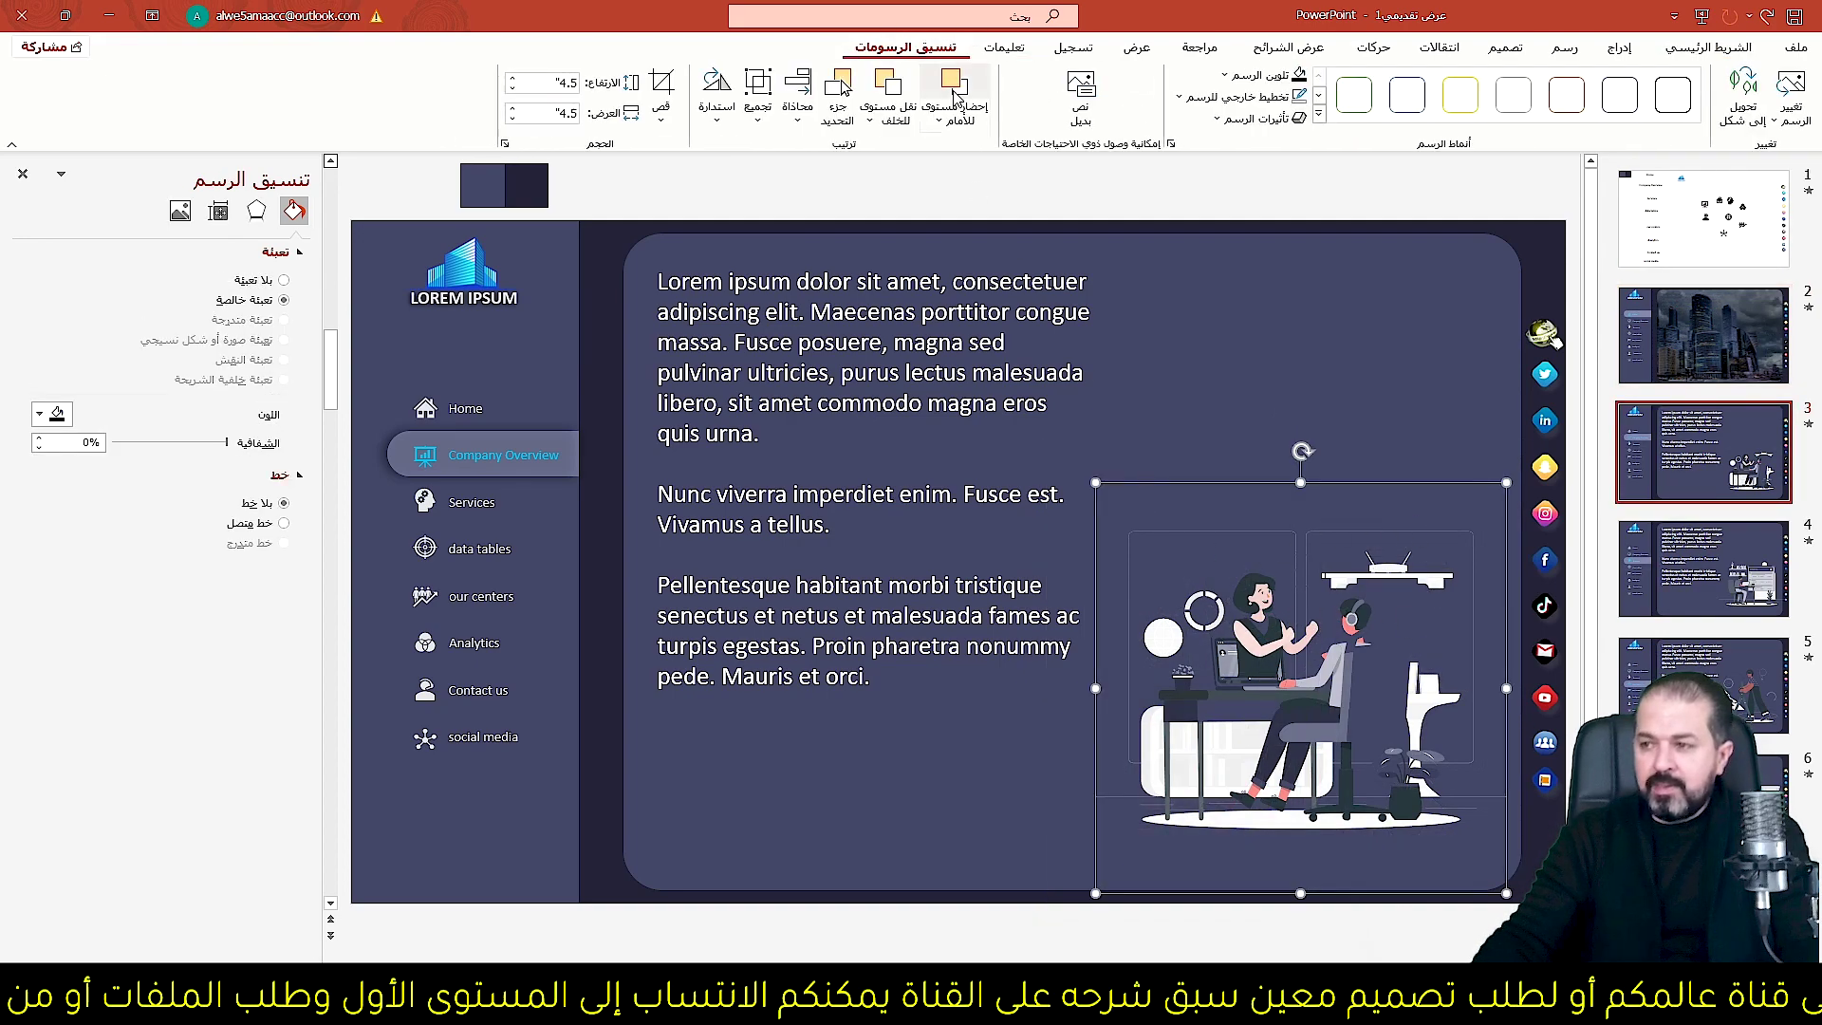
left_click(1743, 94)
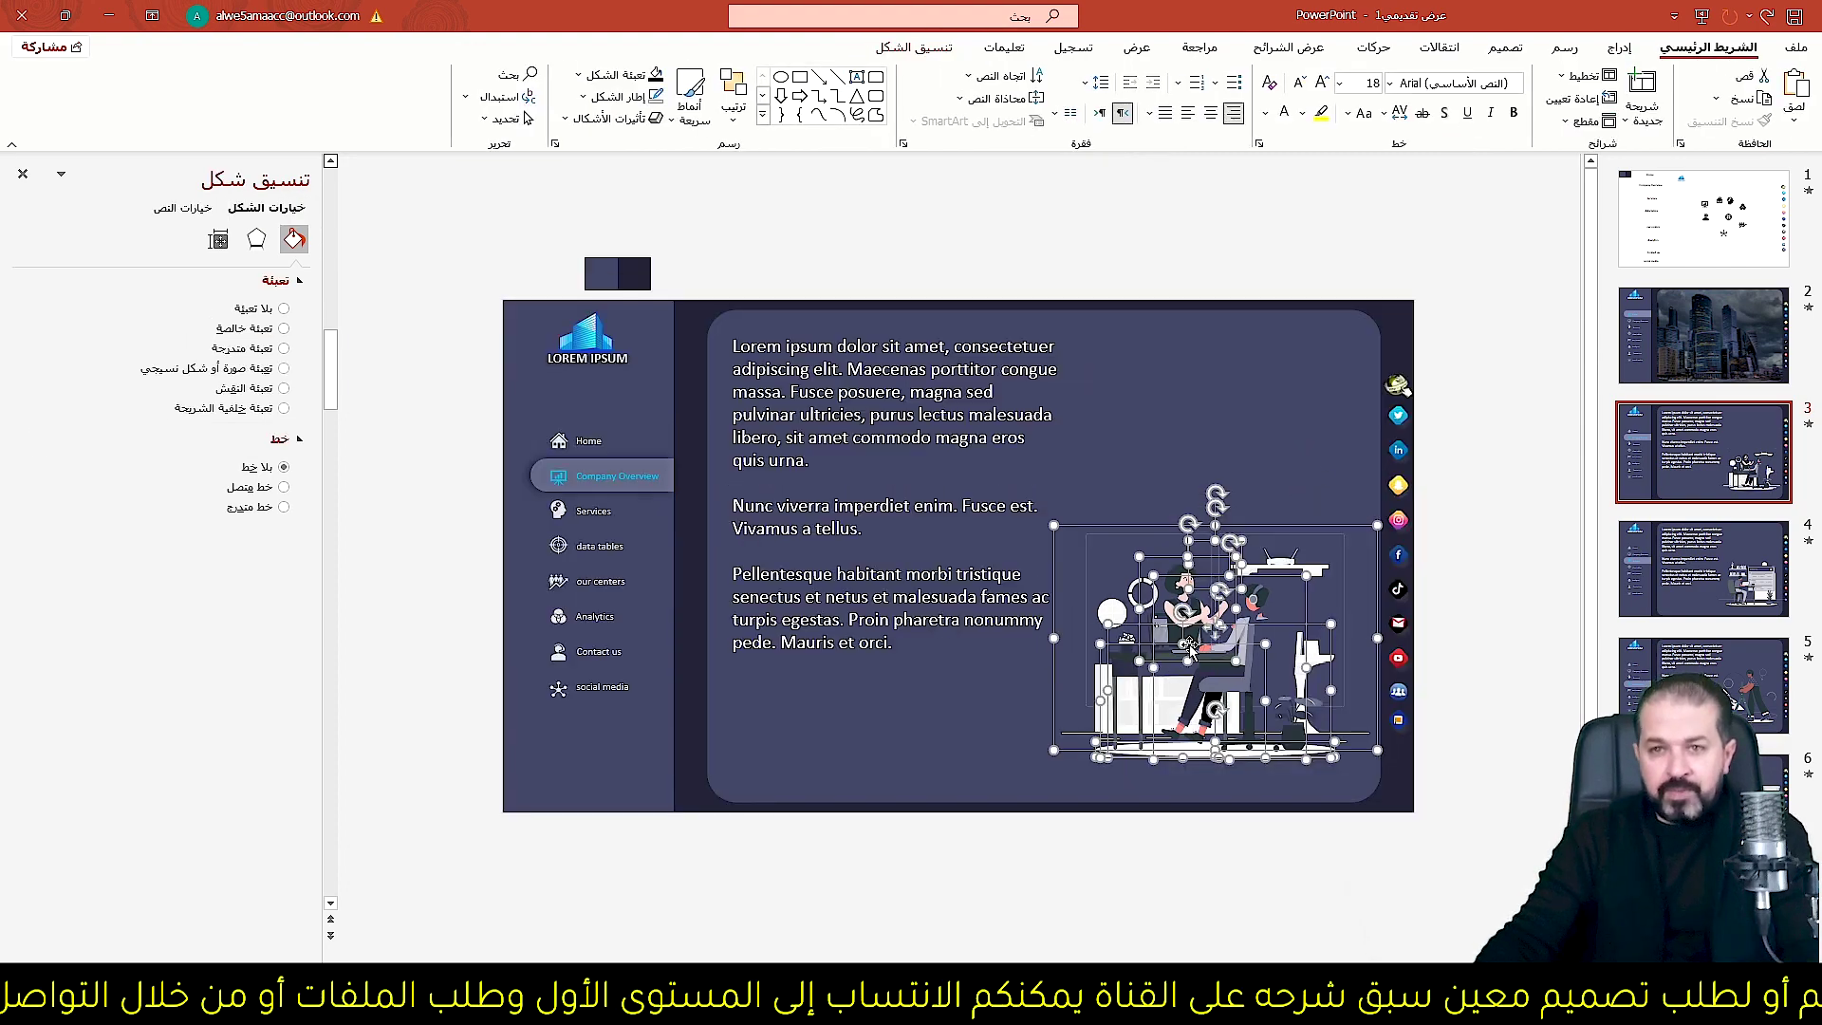
left_click(902, 495, "shift")
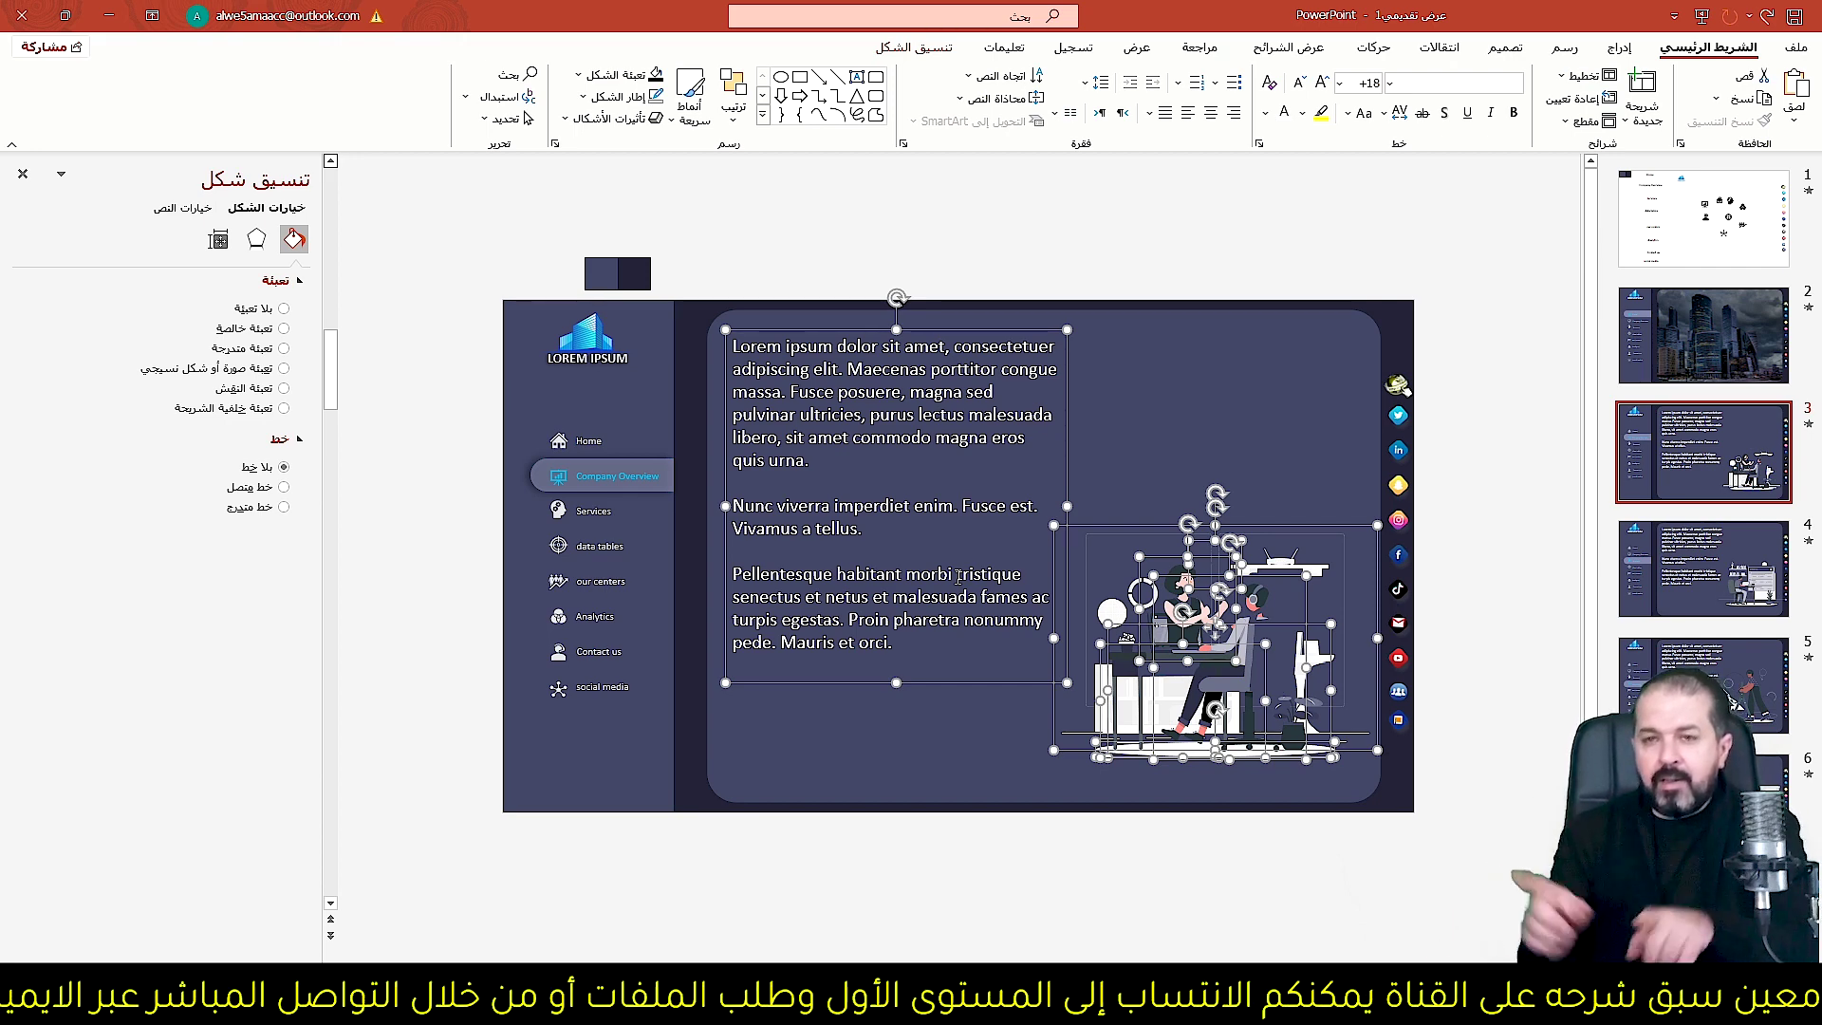
left_click(914, 47)
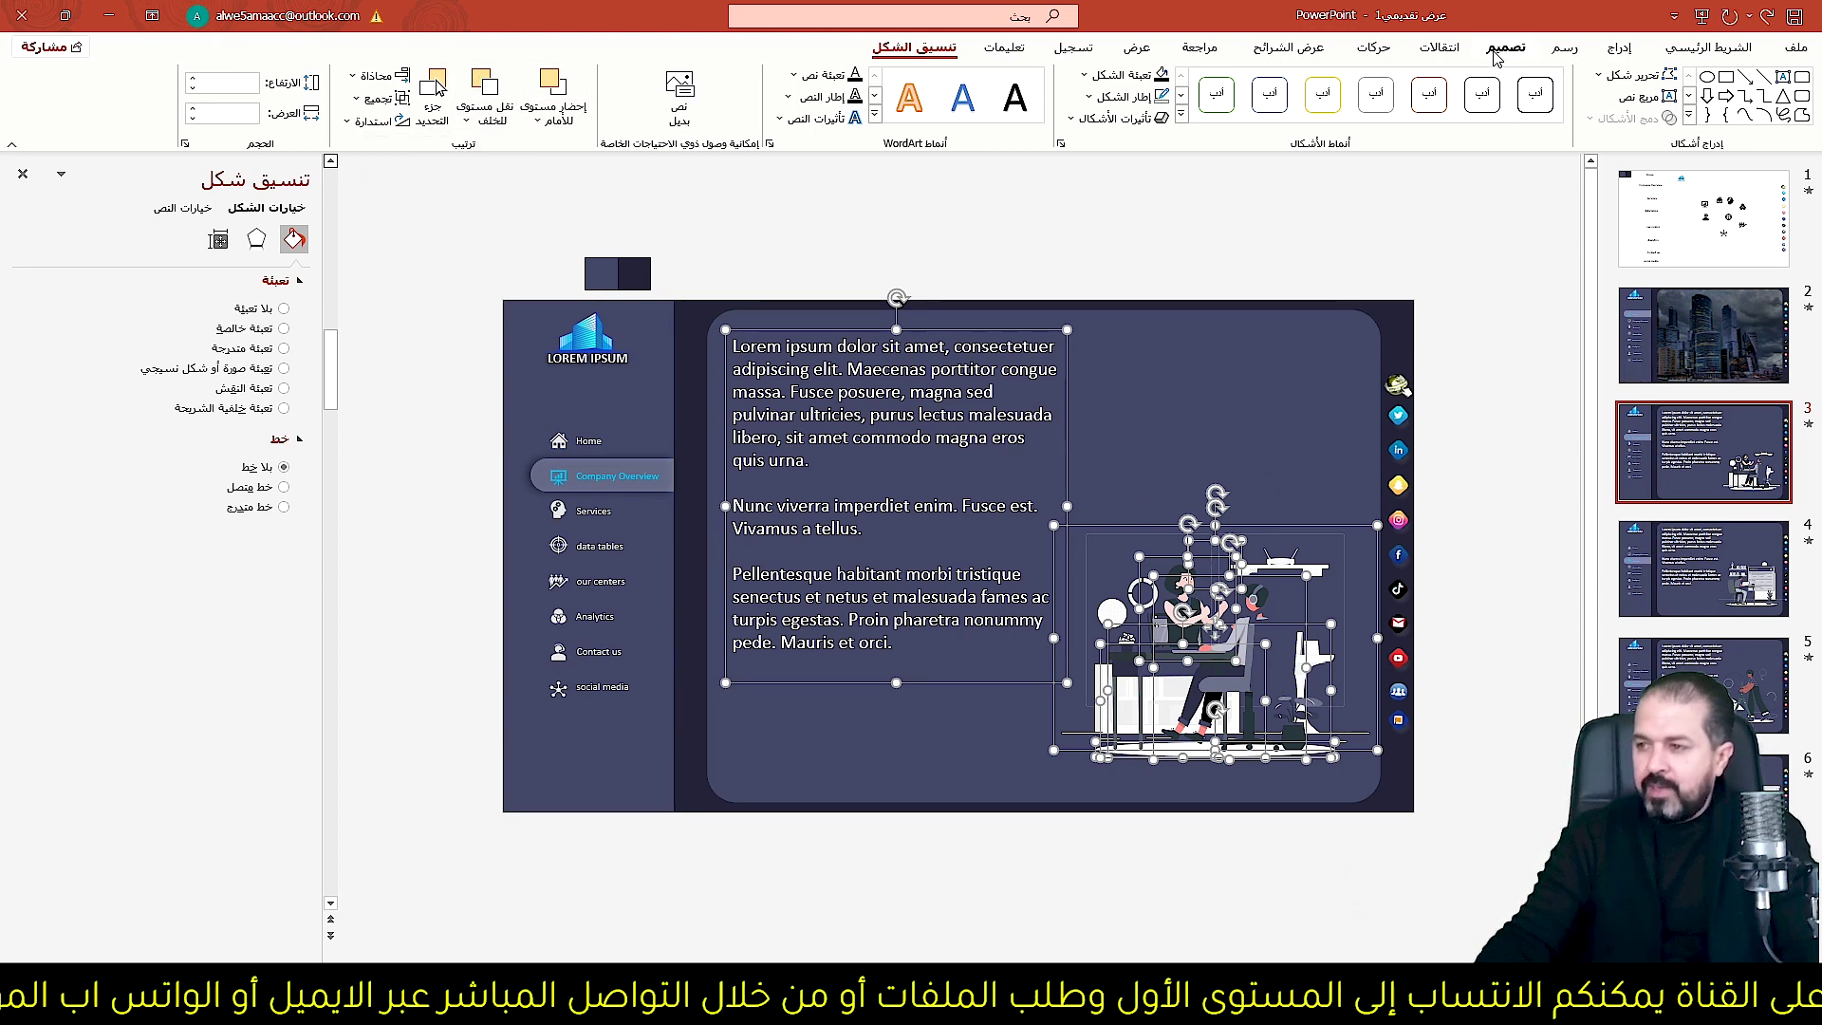
Give the text and illustration shapes a Fly In animation, With Previous, duration 01.00.
left_click(1378, 49)
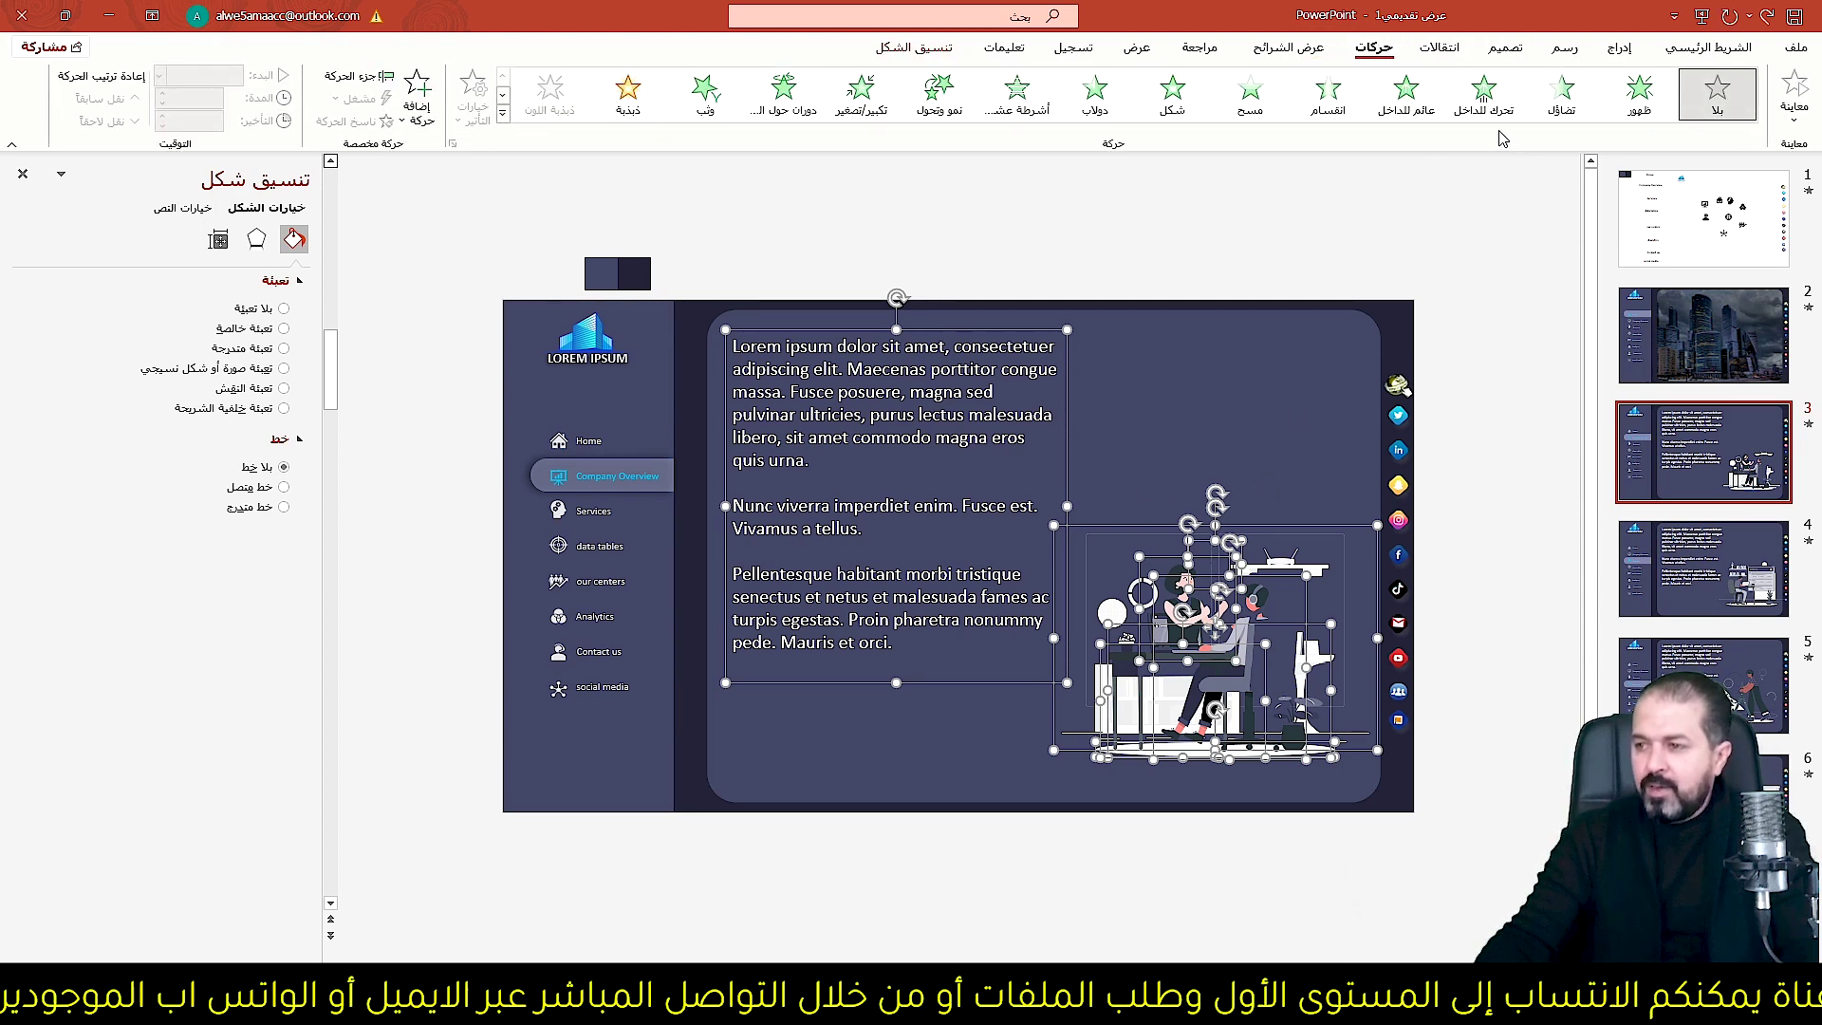
left_click(1484, 92)
left_click(1045, 226)
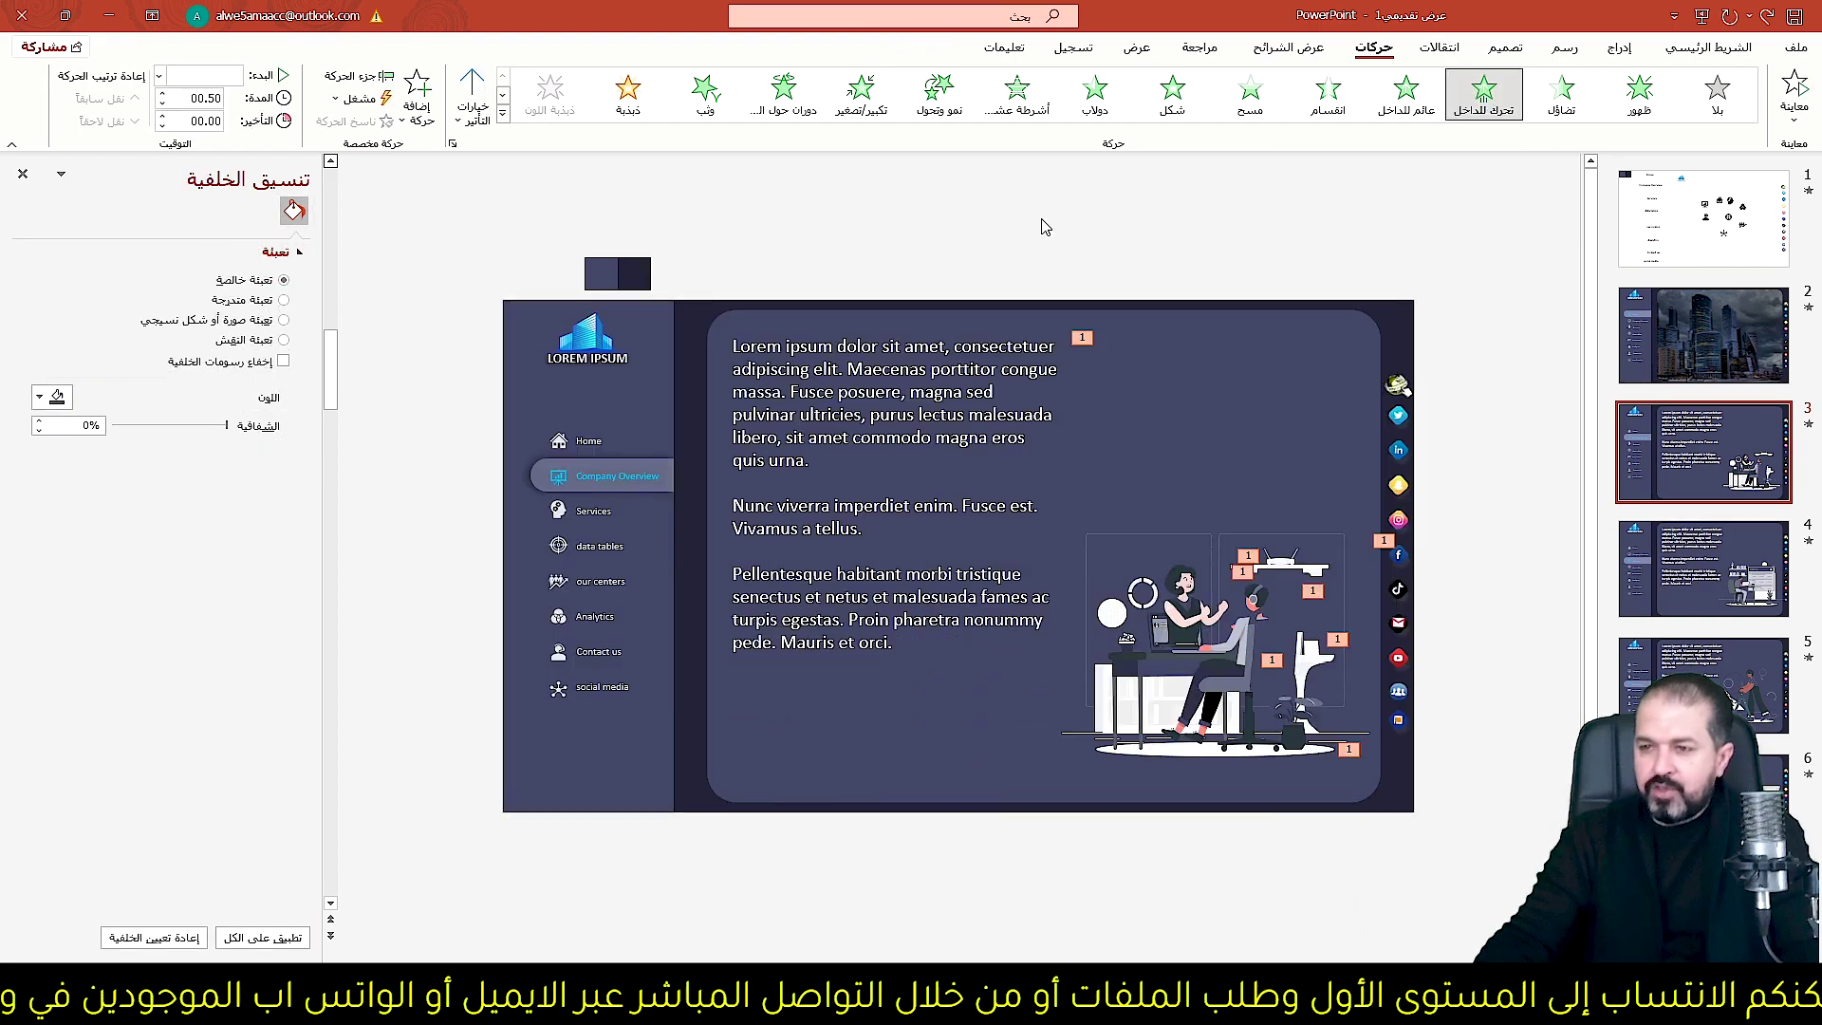
left_click(159, 75)
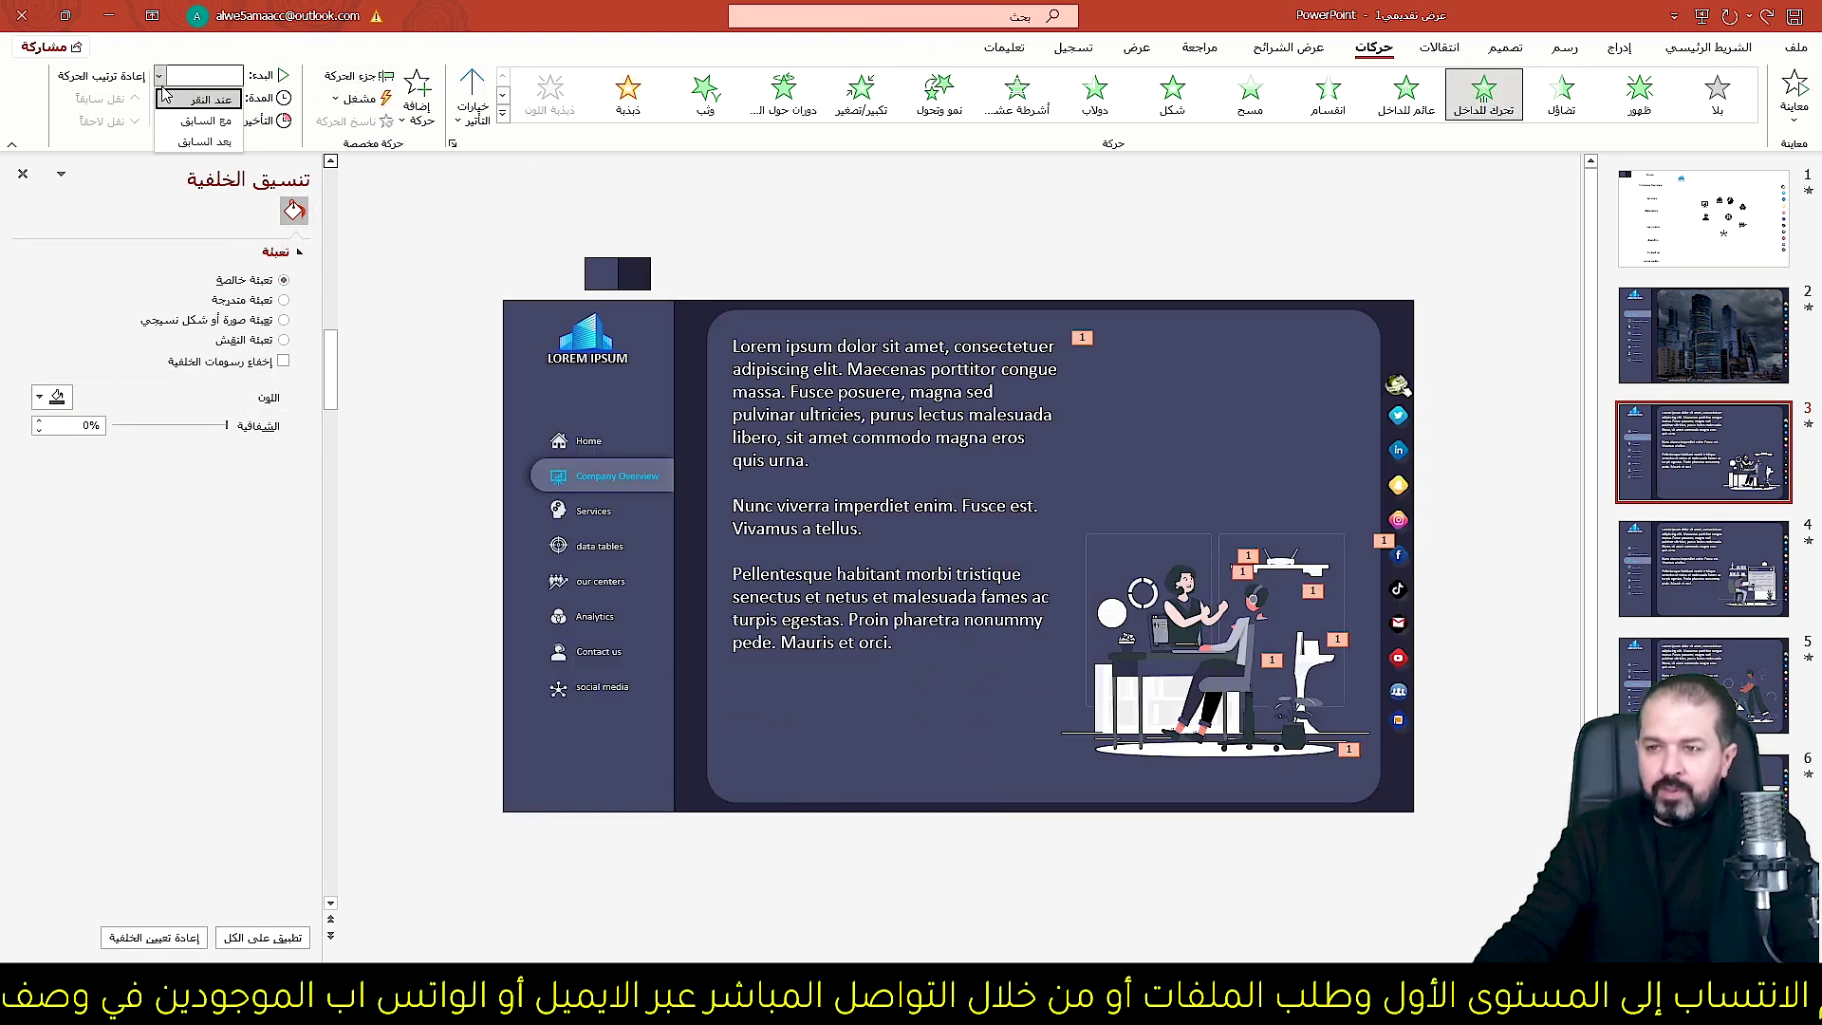
left_click(200, 121)
left_click(357, 75)
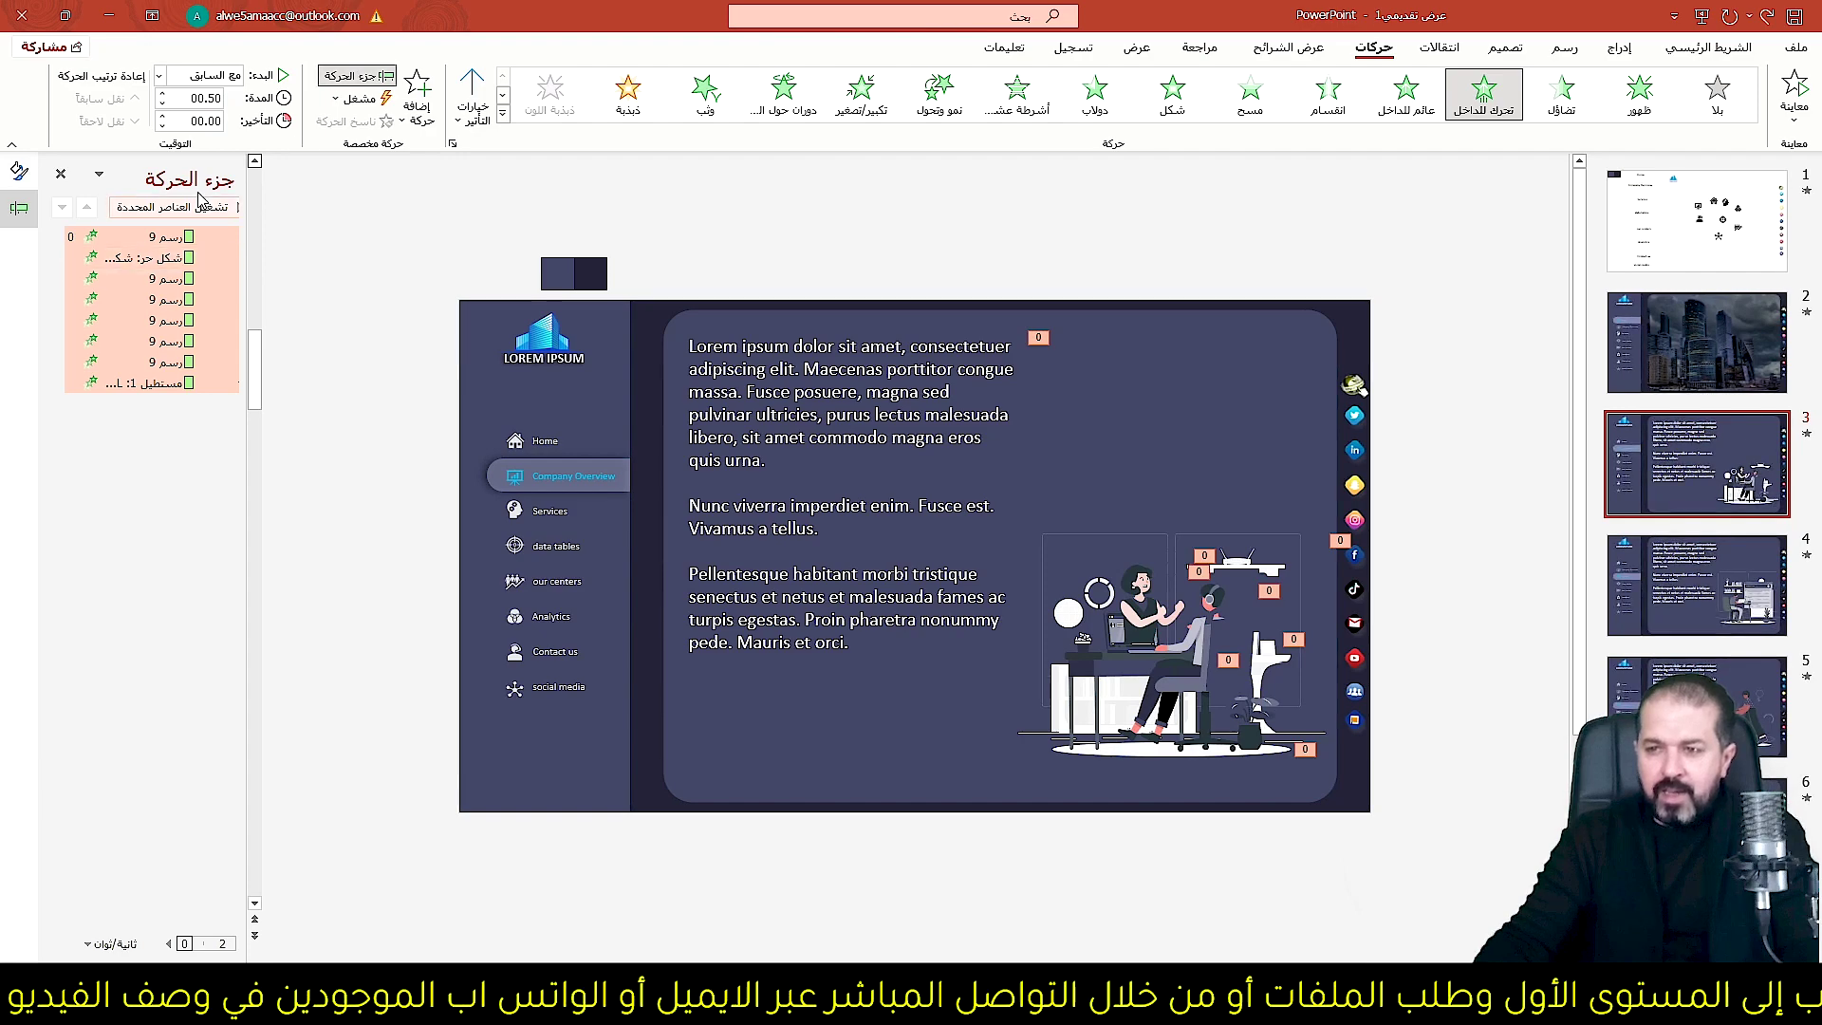
left_click(162, 92)
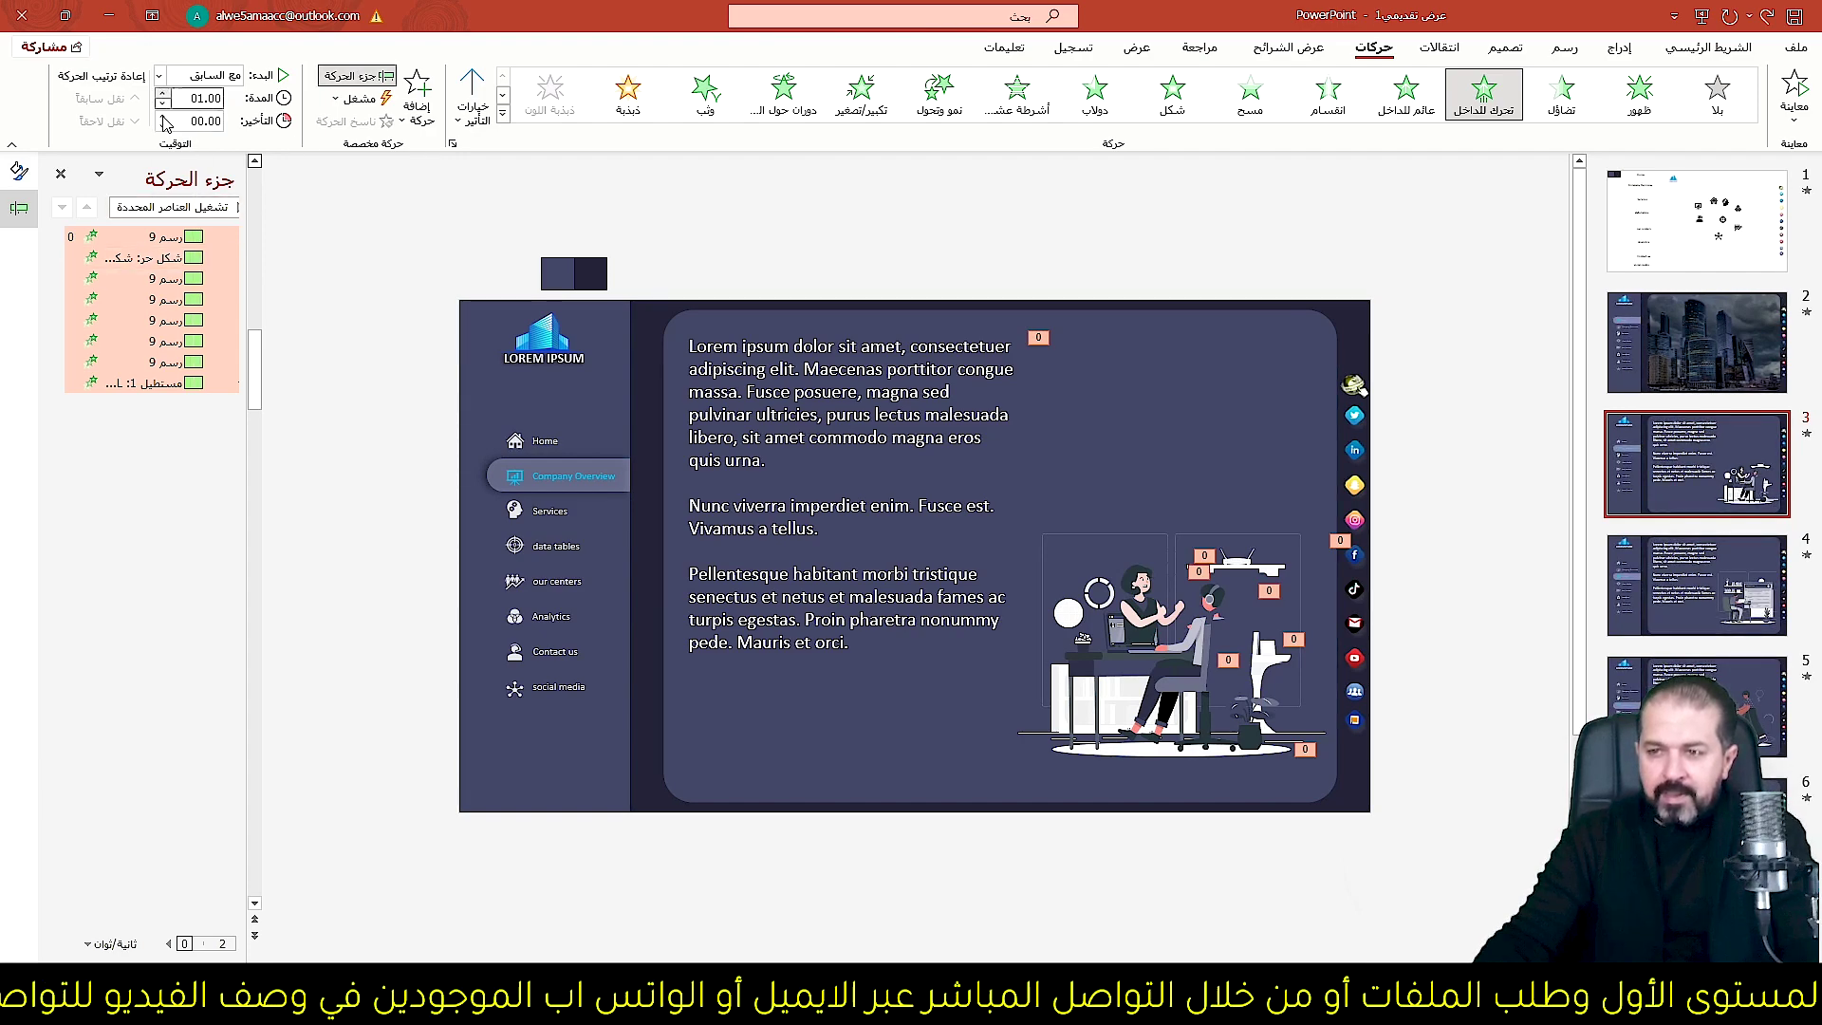
left_click(162, 92)
Widen the Animation Pane, select the مستطيل 1 entry, and select the YouTube channel address.
left_click_drag(241, 391, 301, 391)
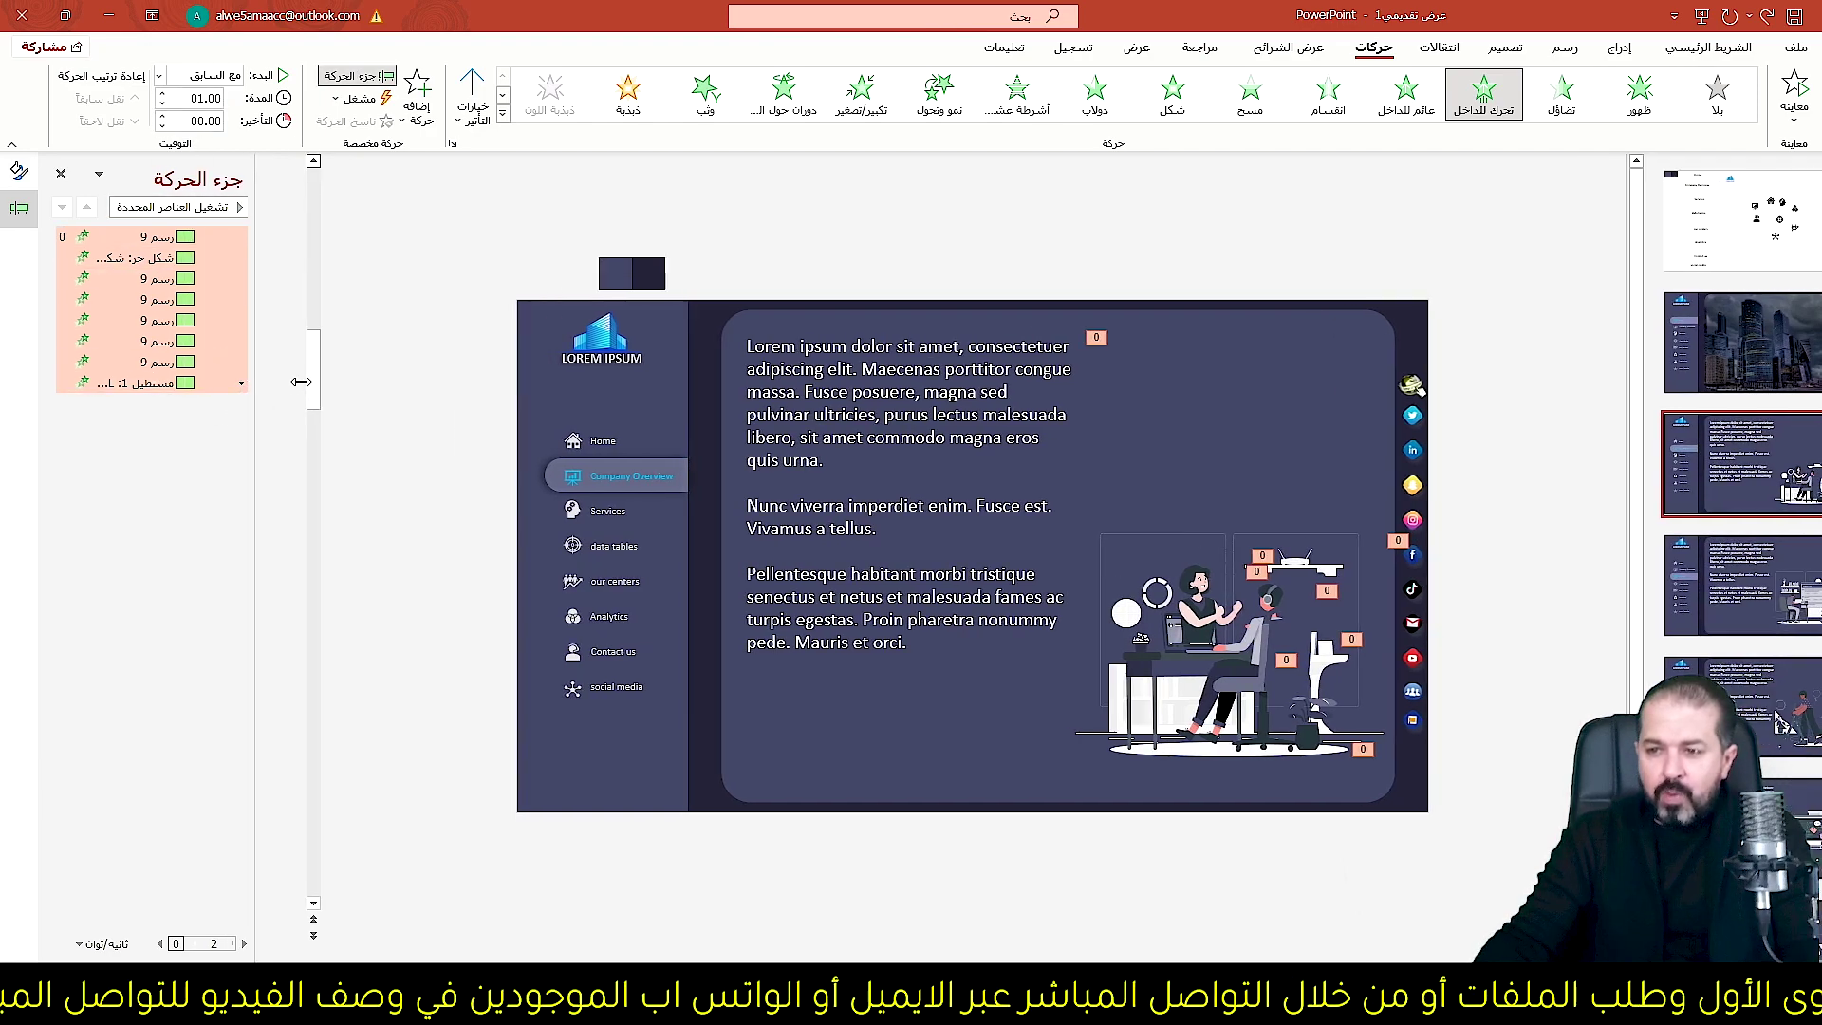
left_click(1100, 558)
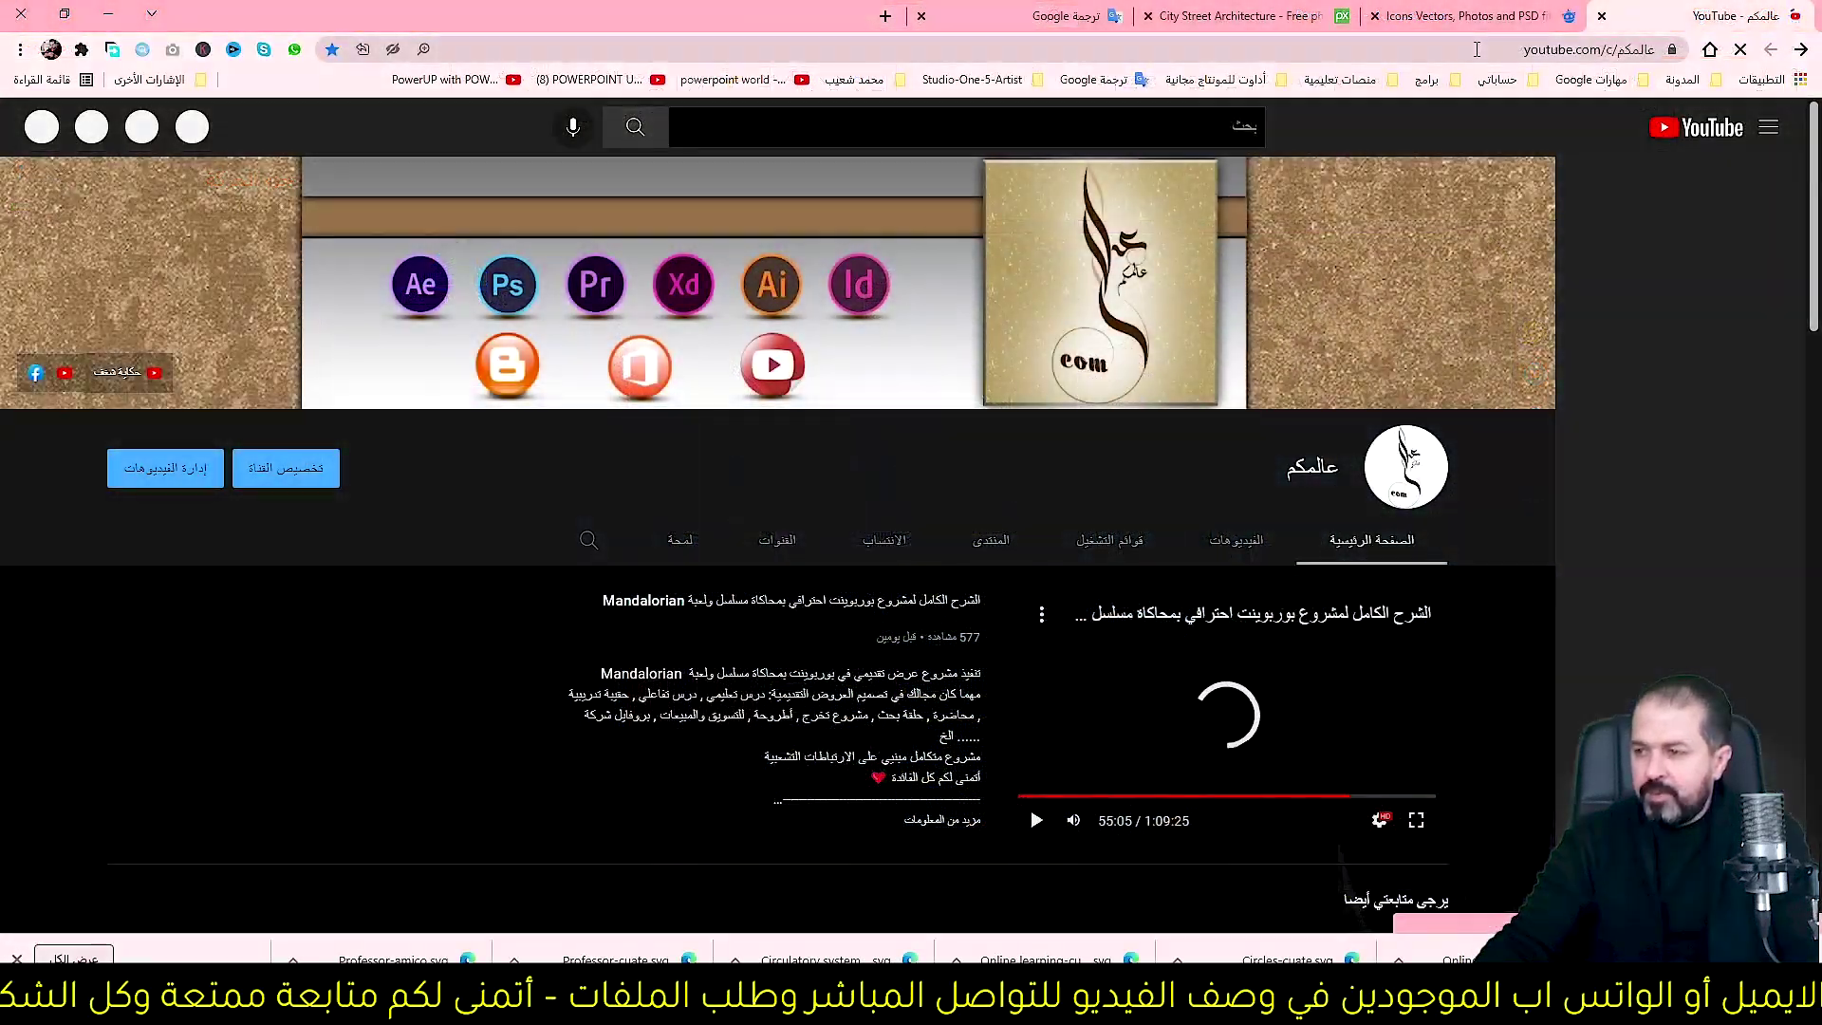
left_click(1542, 53)
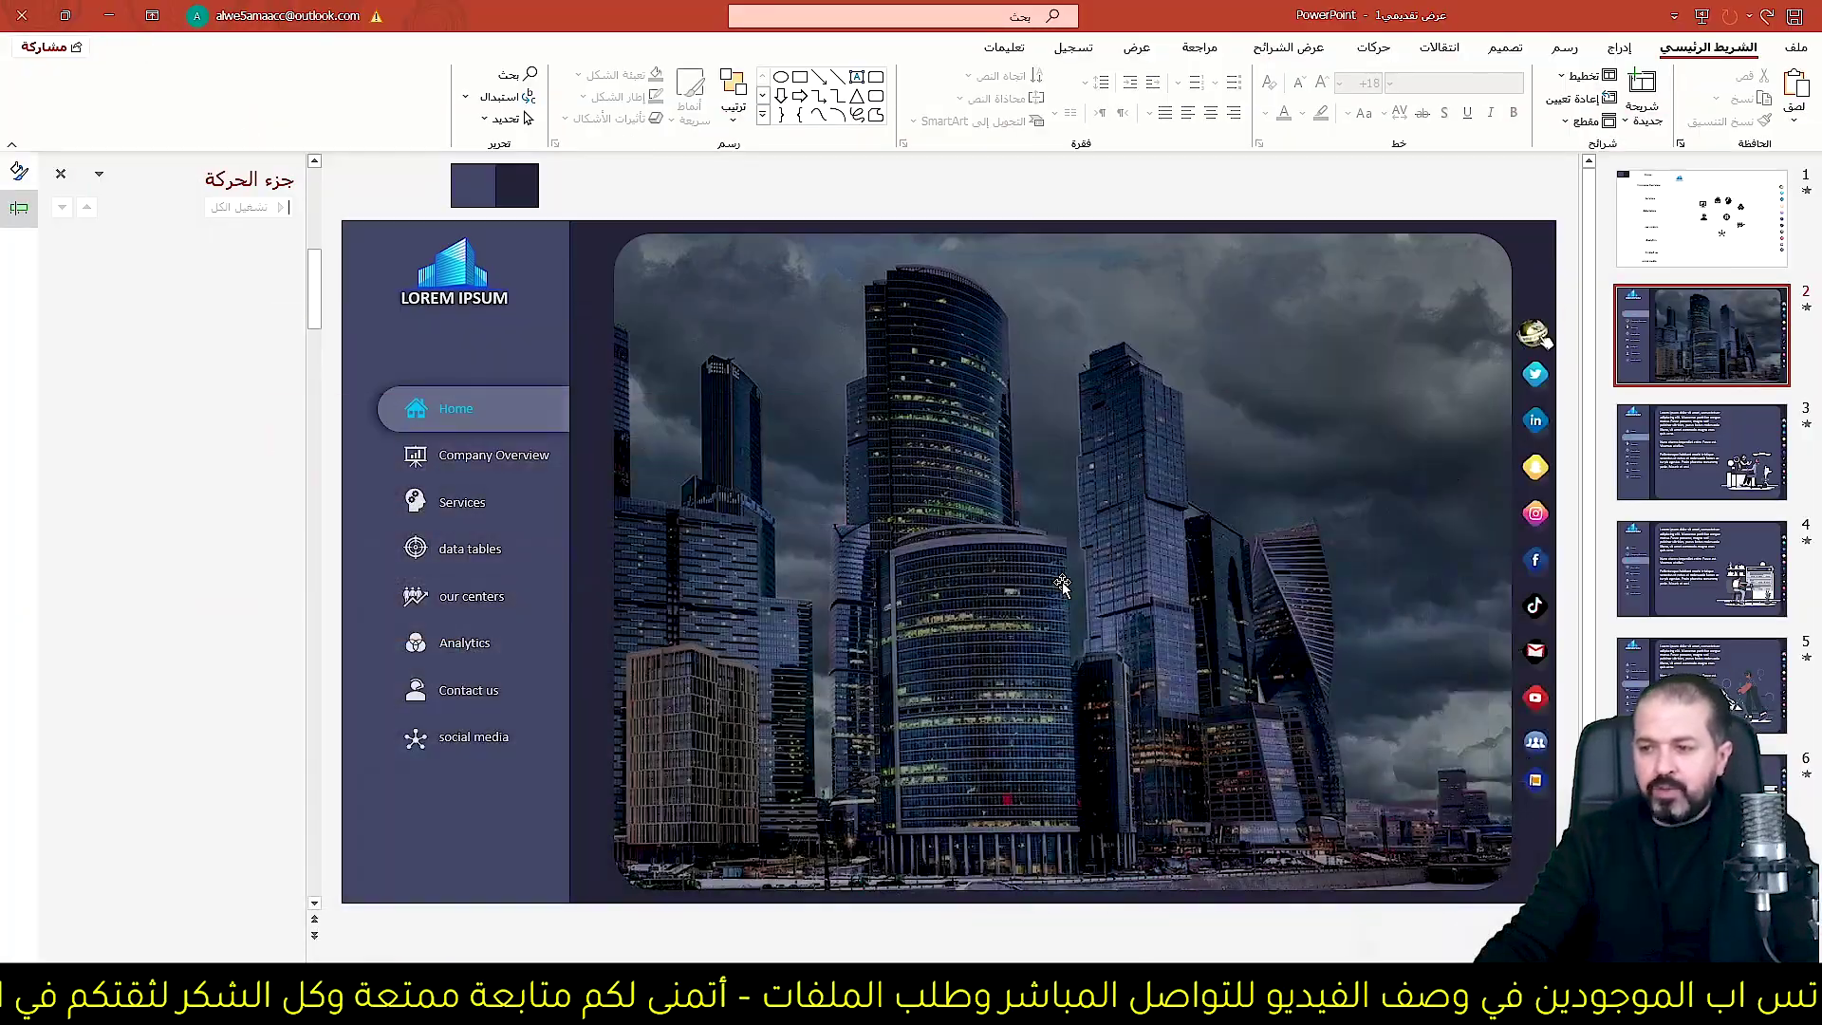
Hyperlink the YouTube icon to the pasted channel URL and start the show from slide 2.
left_click(1538, 702)
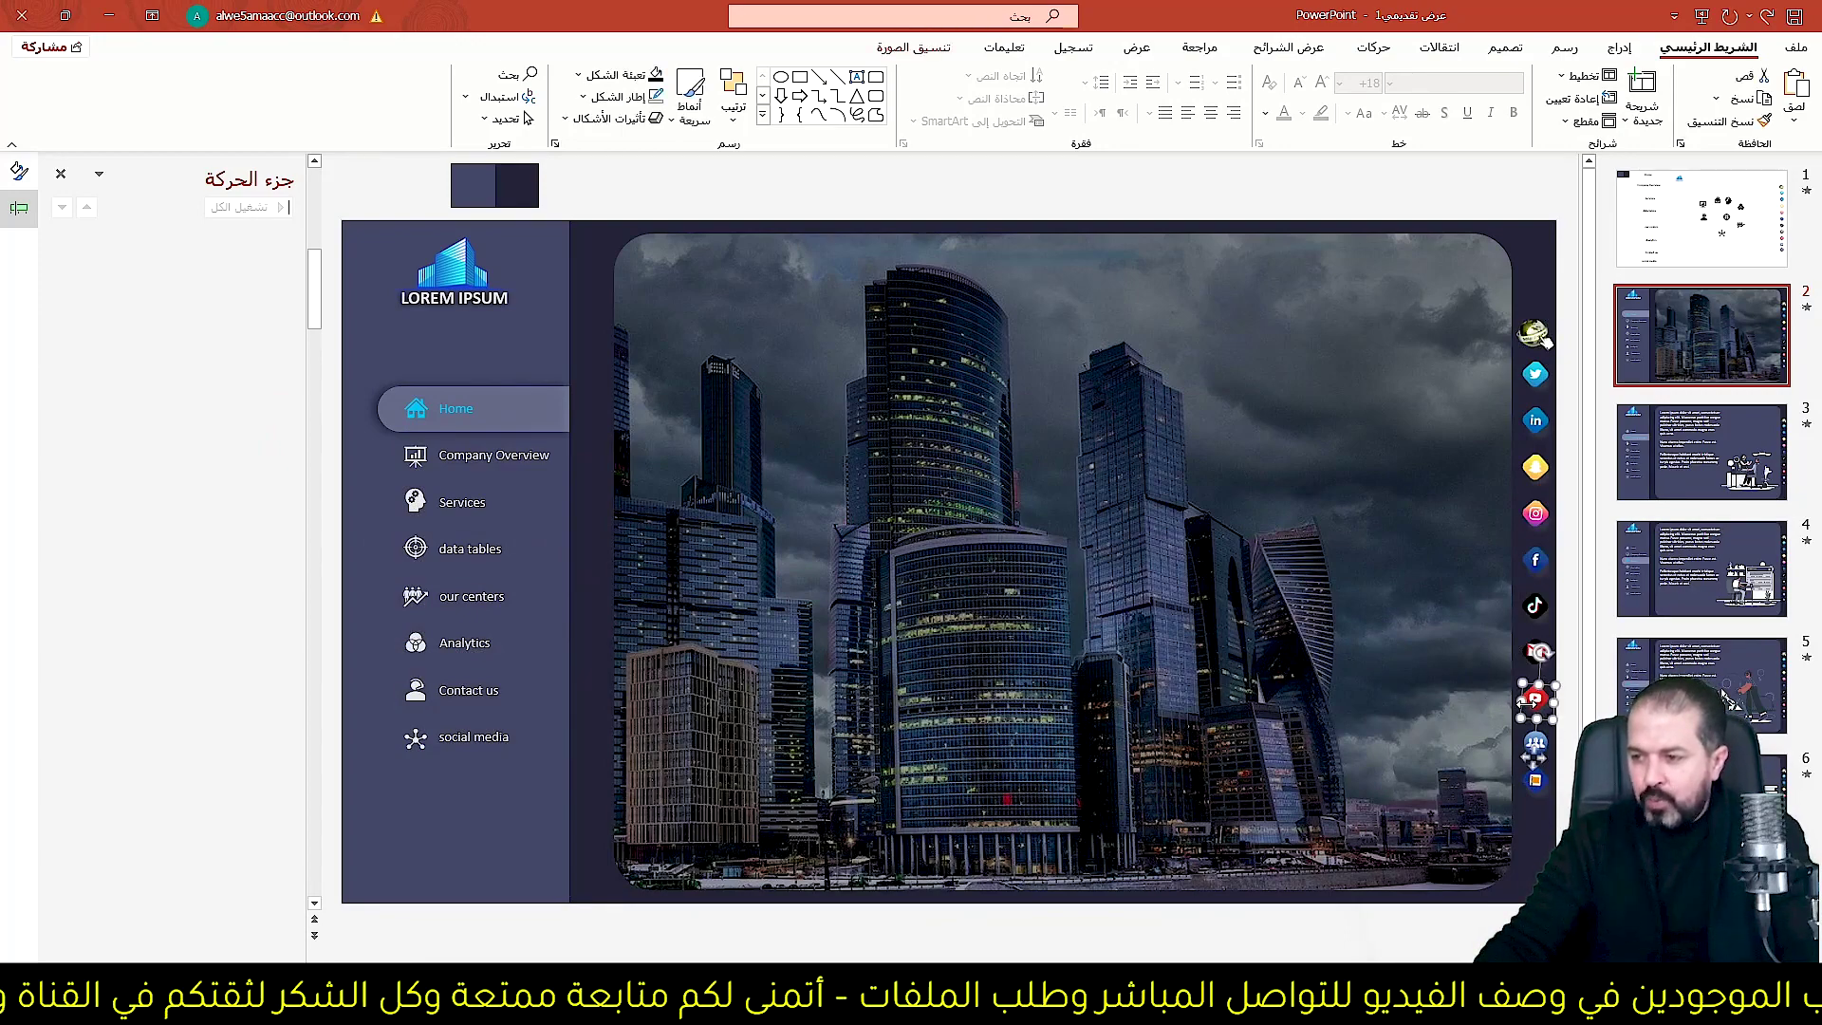
left_click(1619, 48)
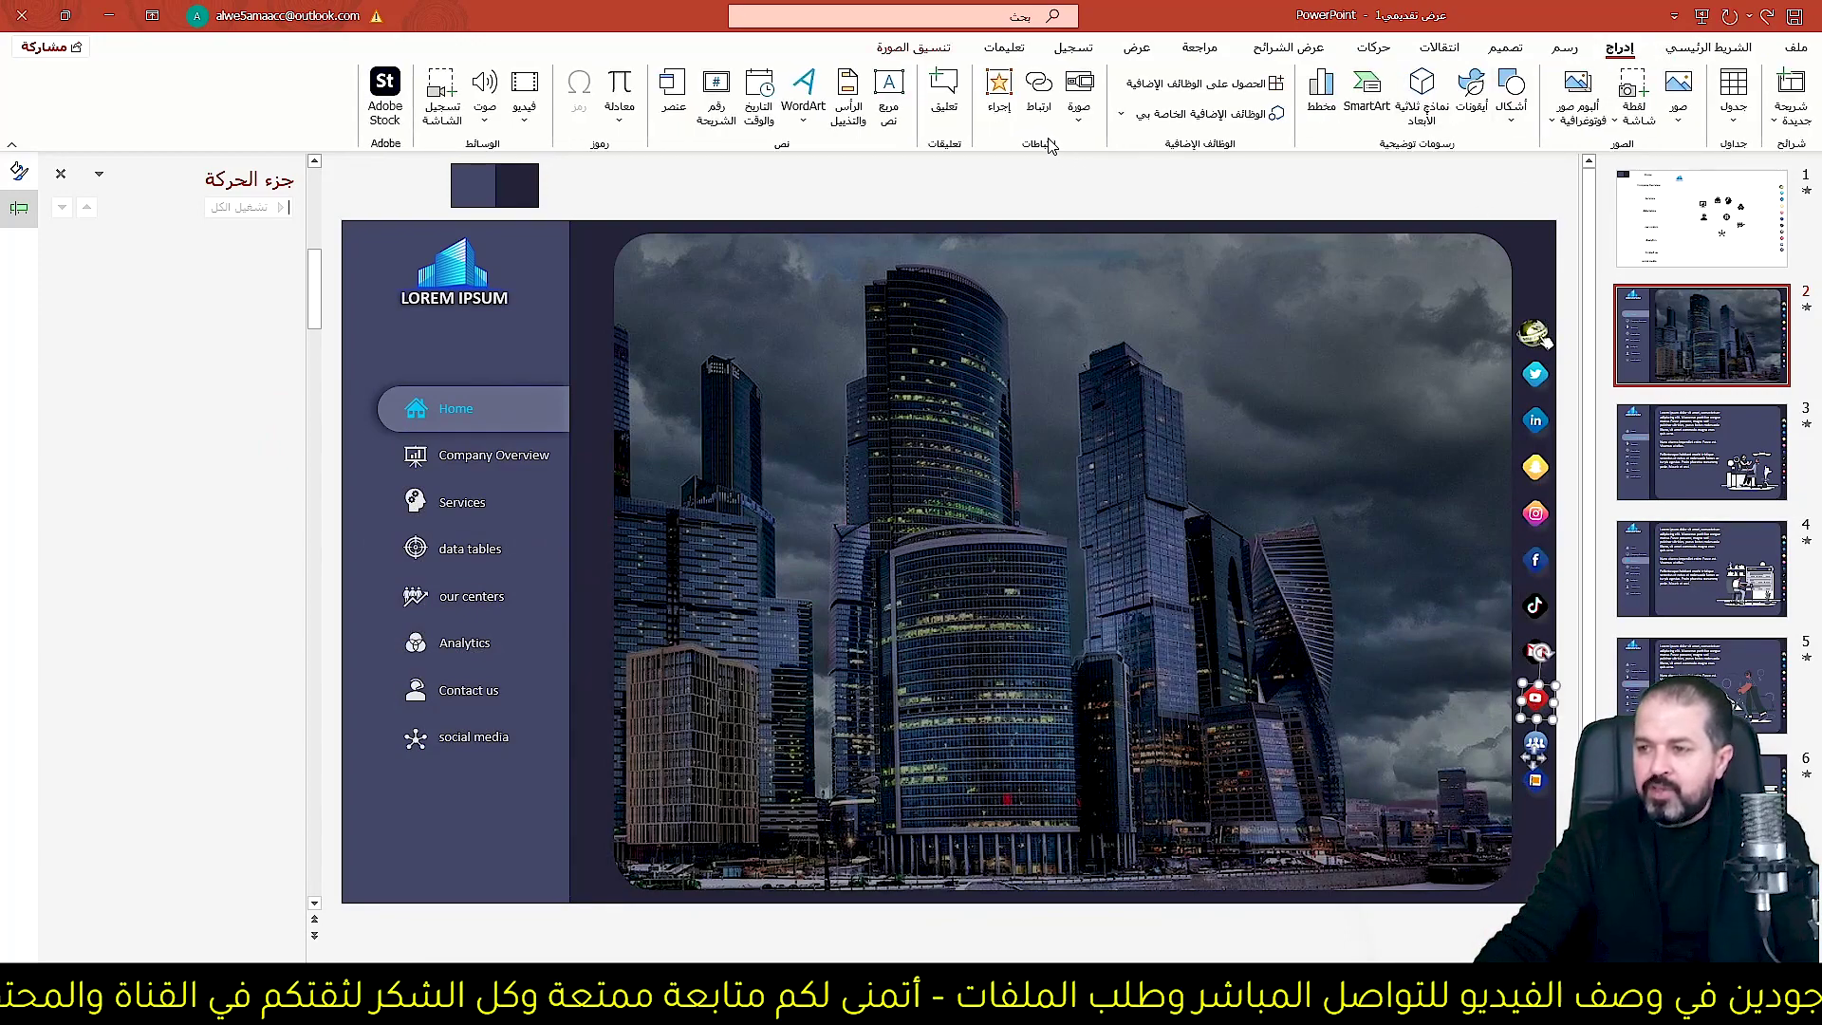
left_click(1036, 99)
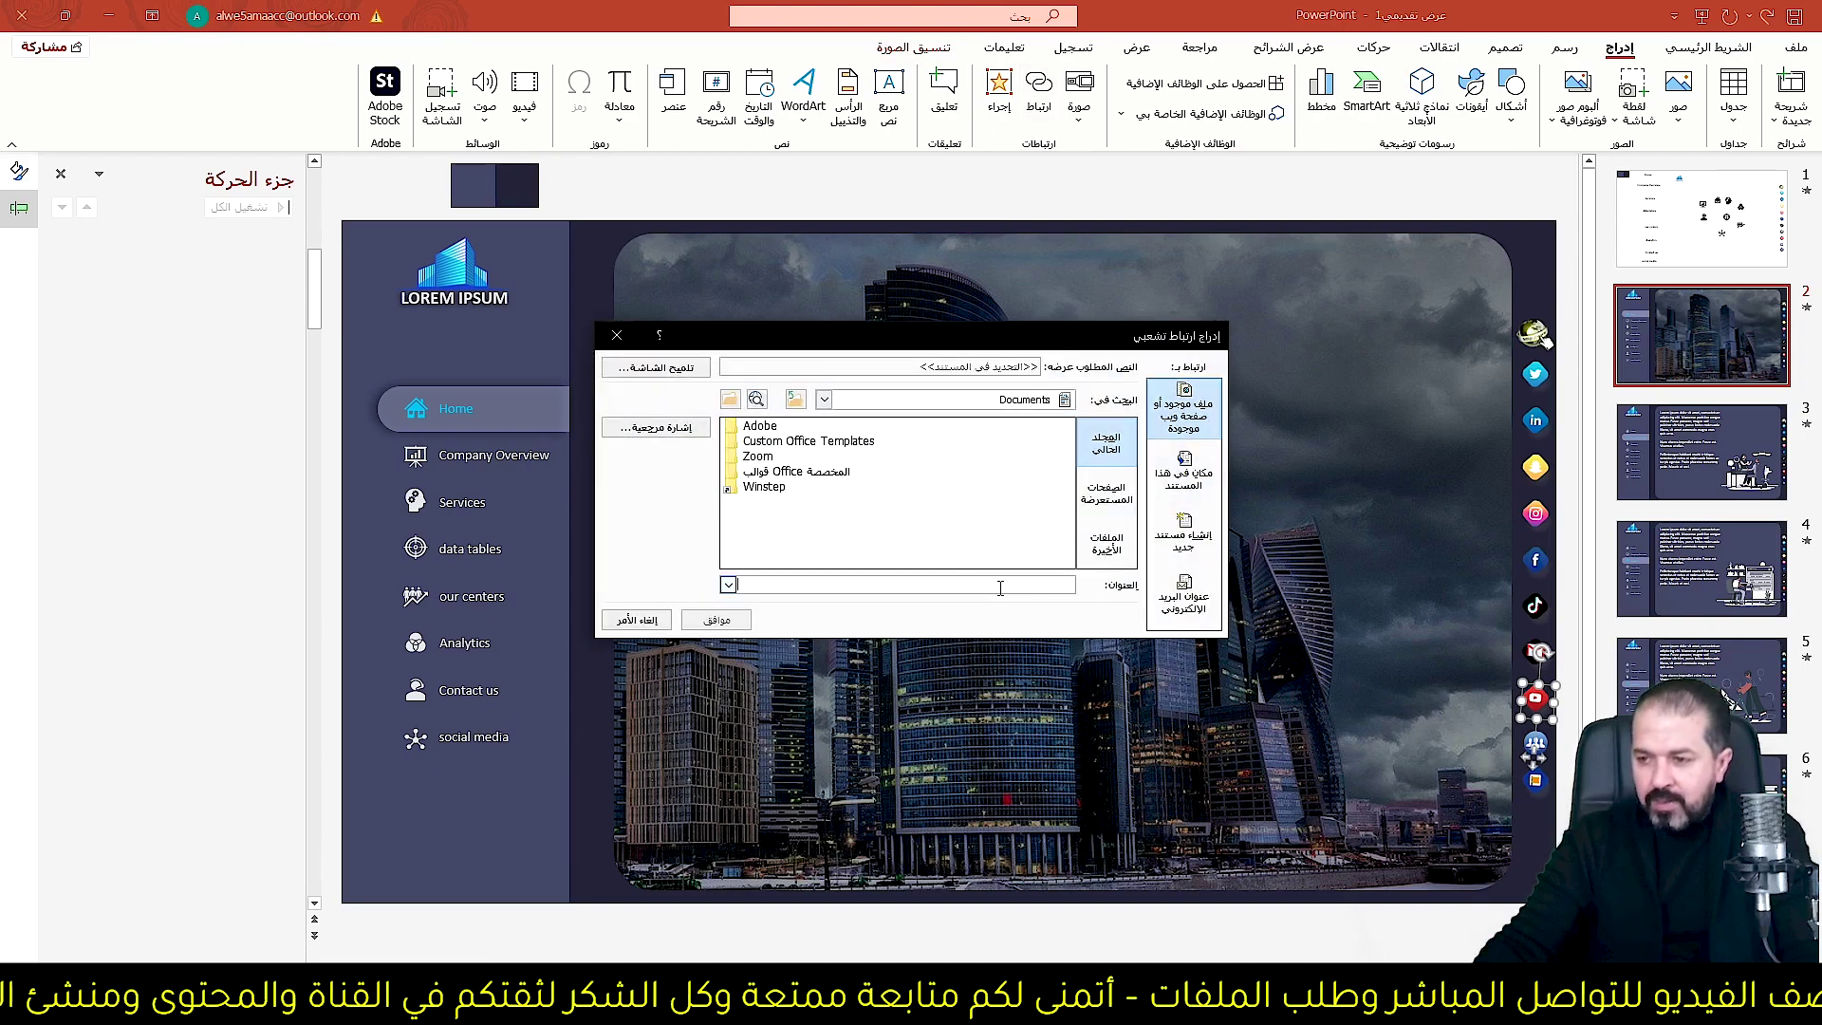
key("ctrl+v")
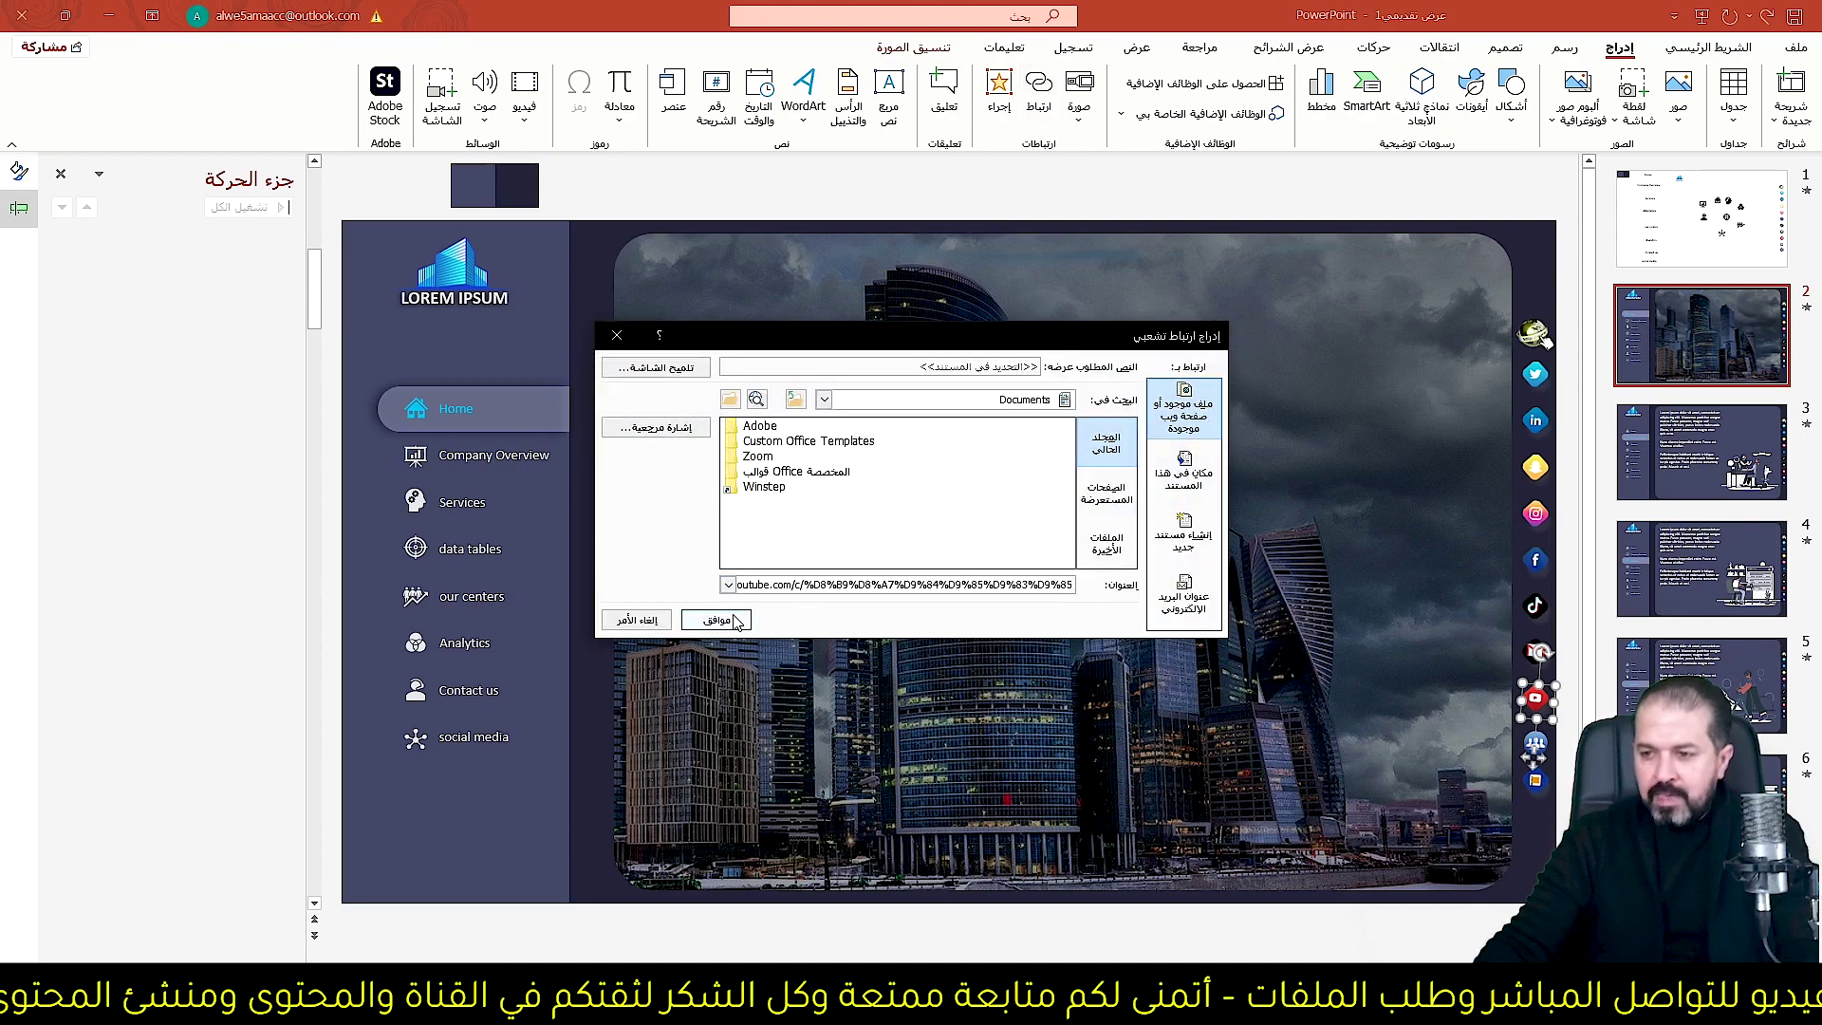
left_click(729, 620)
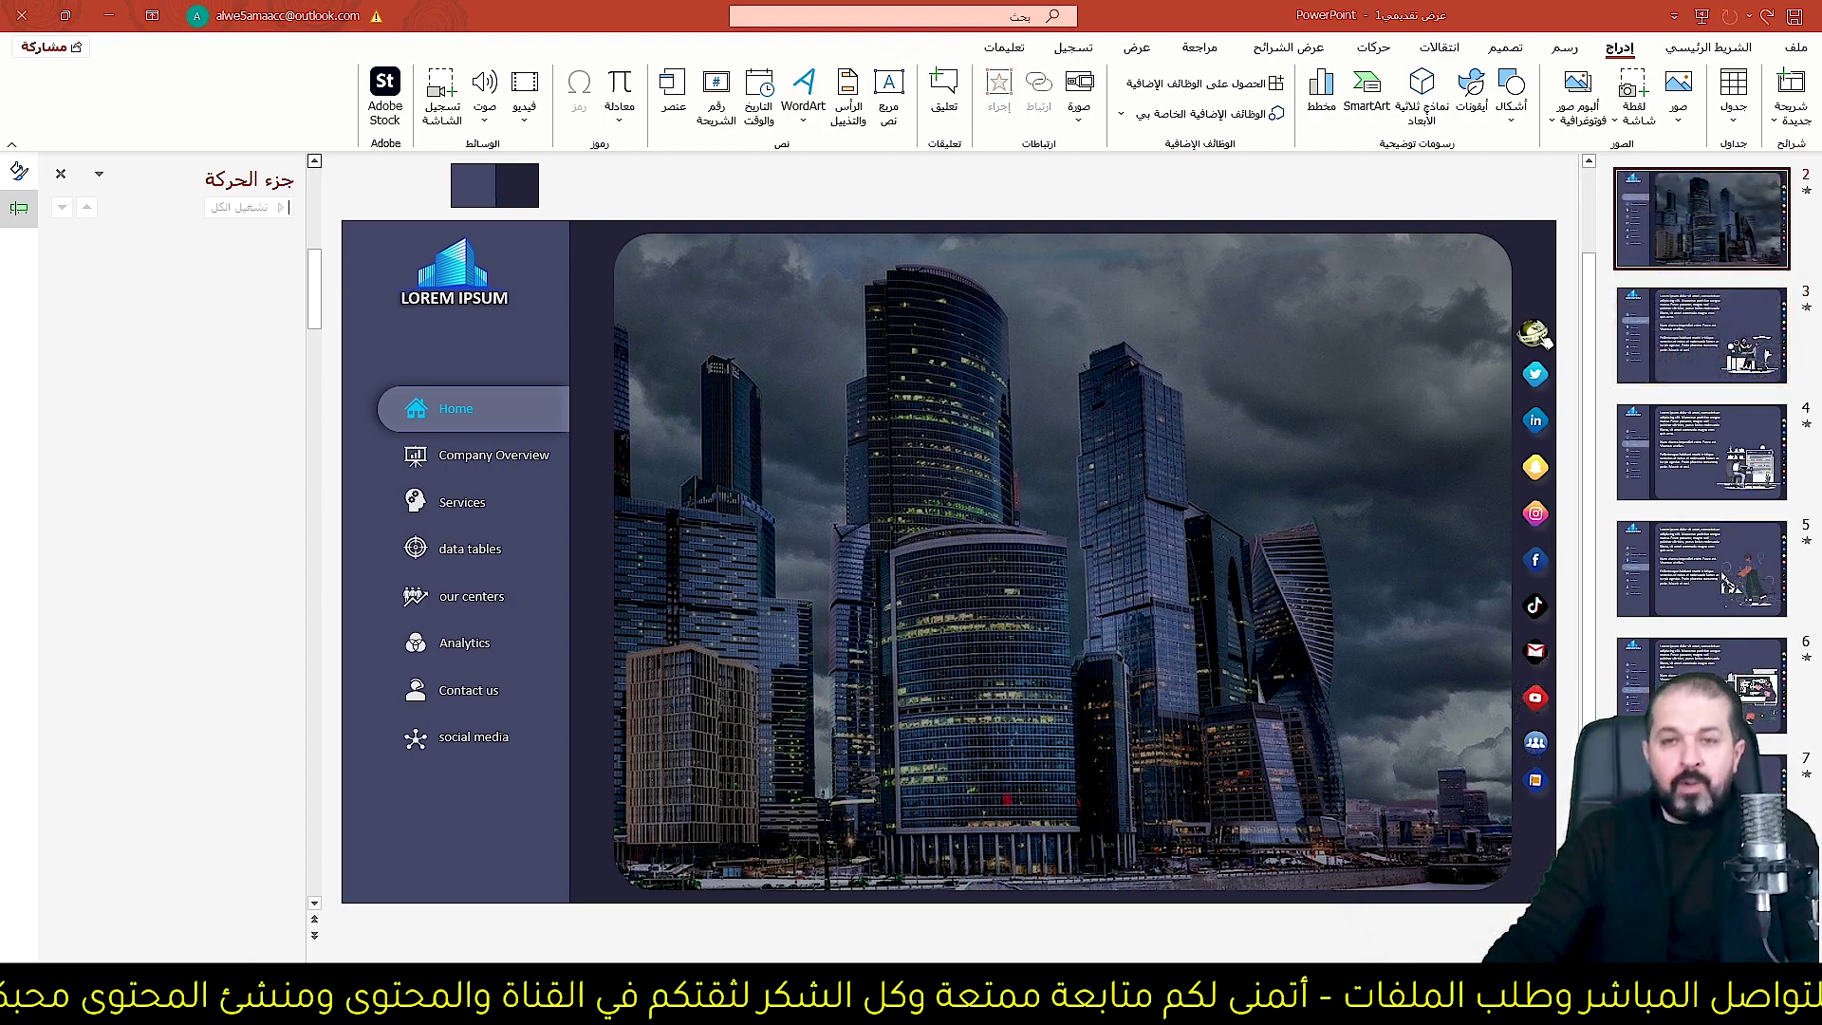
key("shift+F5")
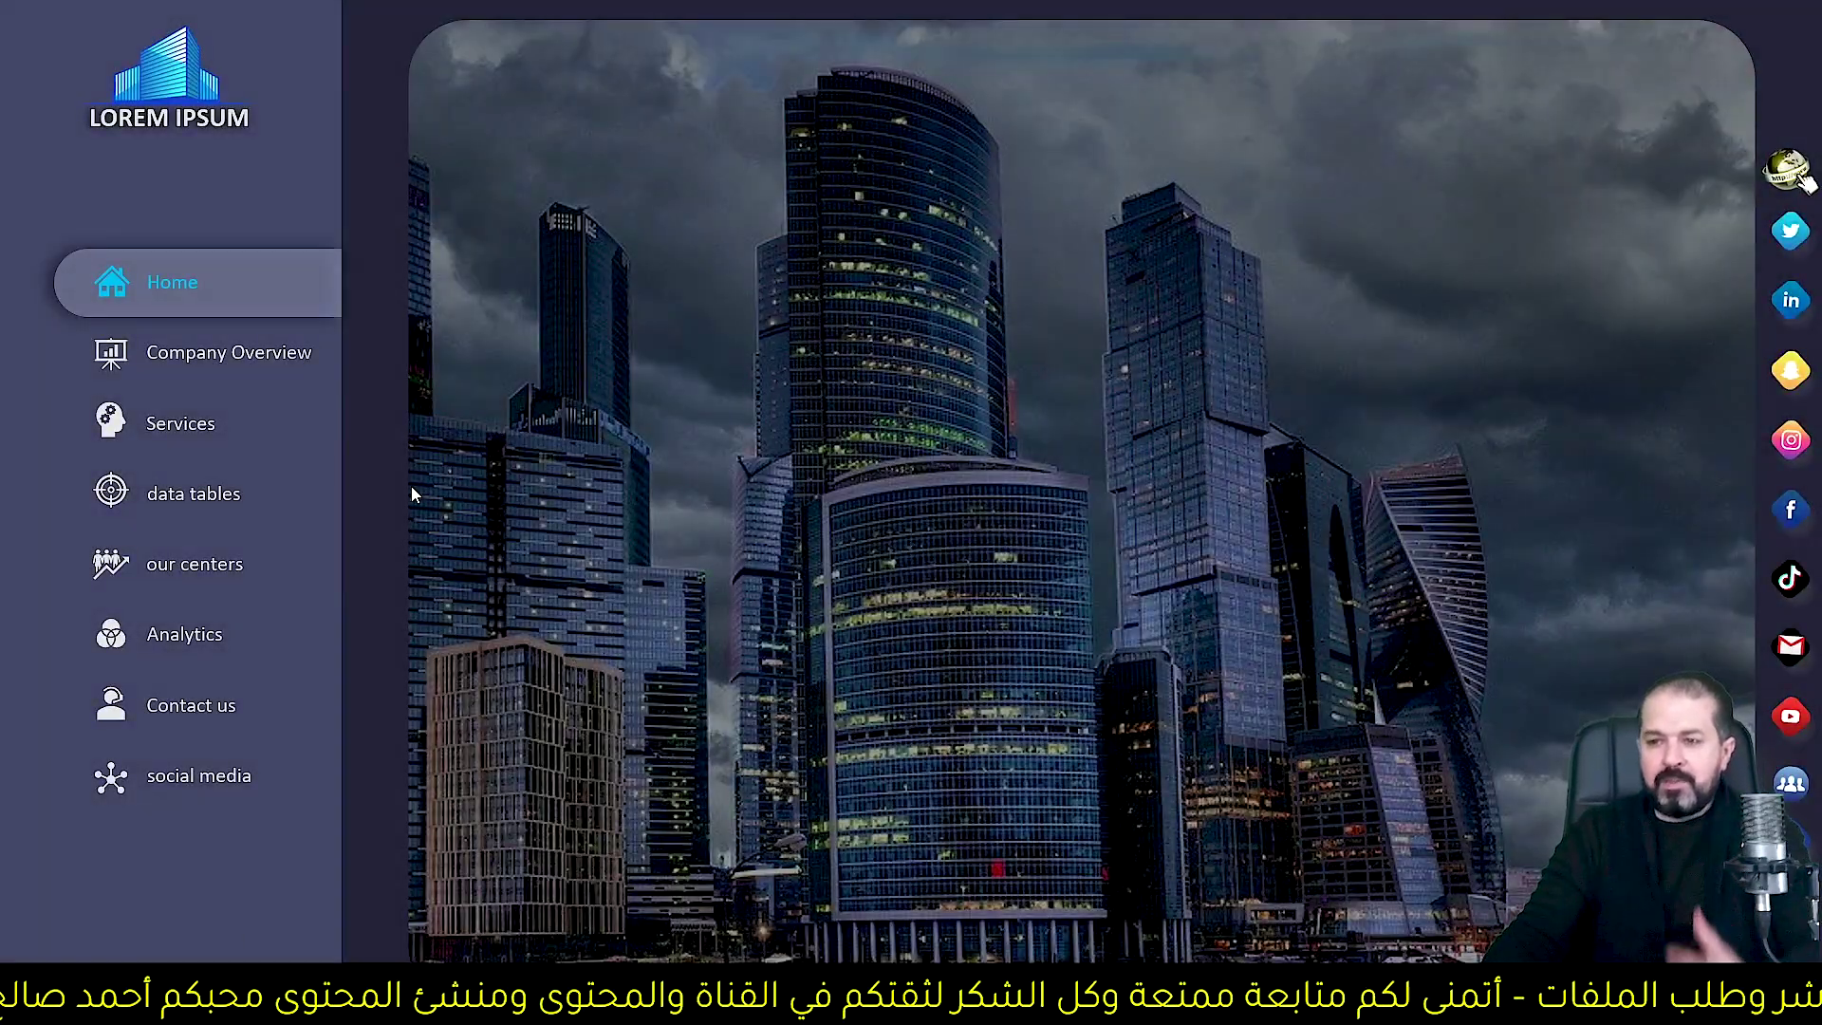
Follow the sidebar links to Company Overview, Services and our centers in the running show.
left_click(199, 357)
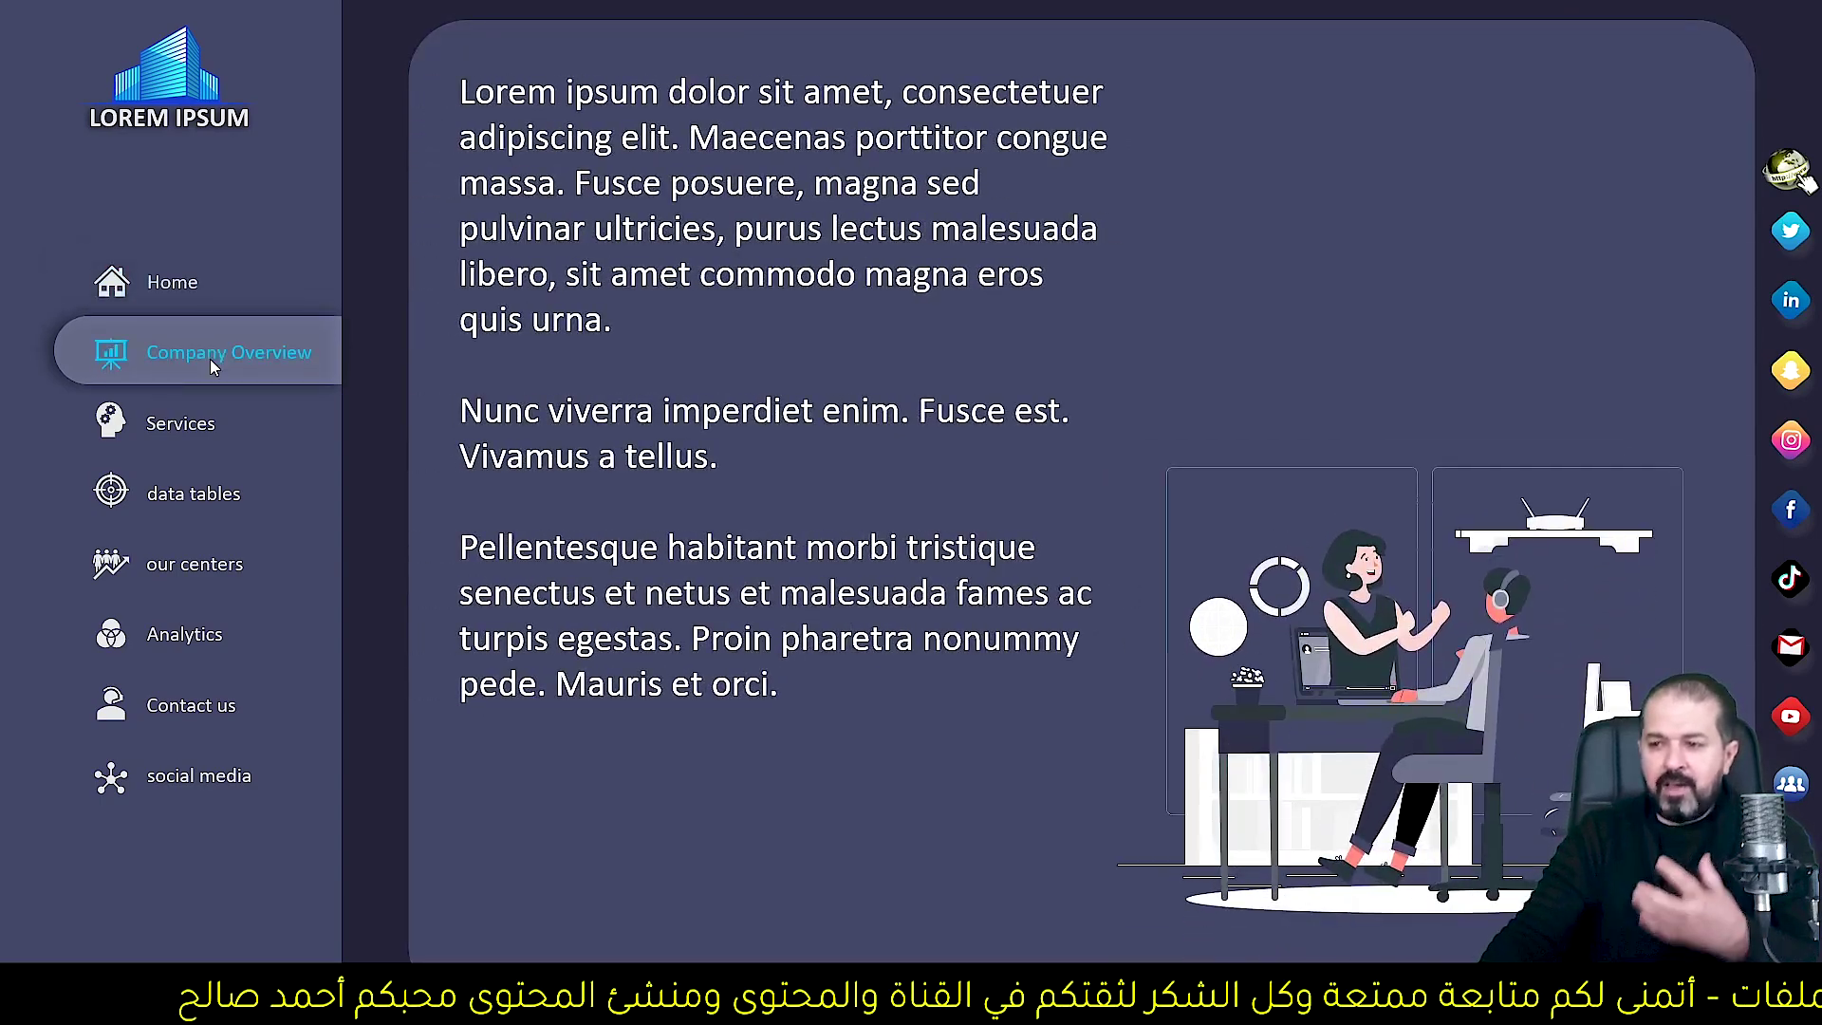
left_click(173, 419)
left_click(199, 565)
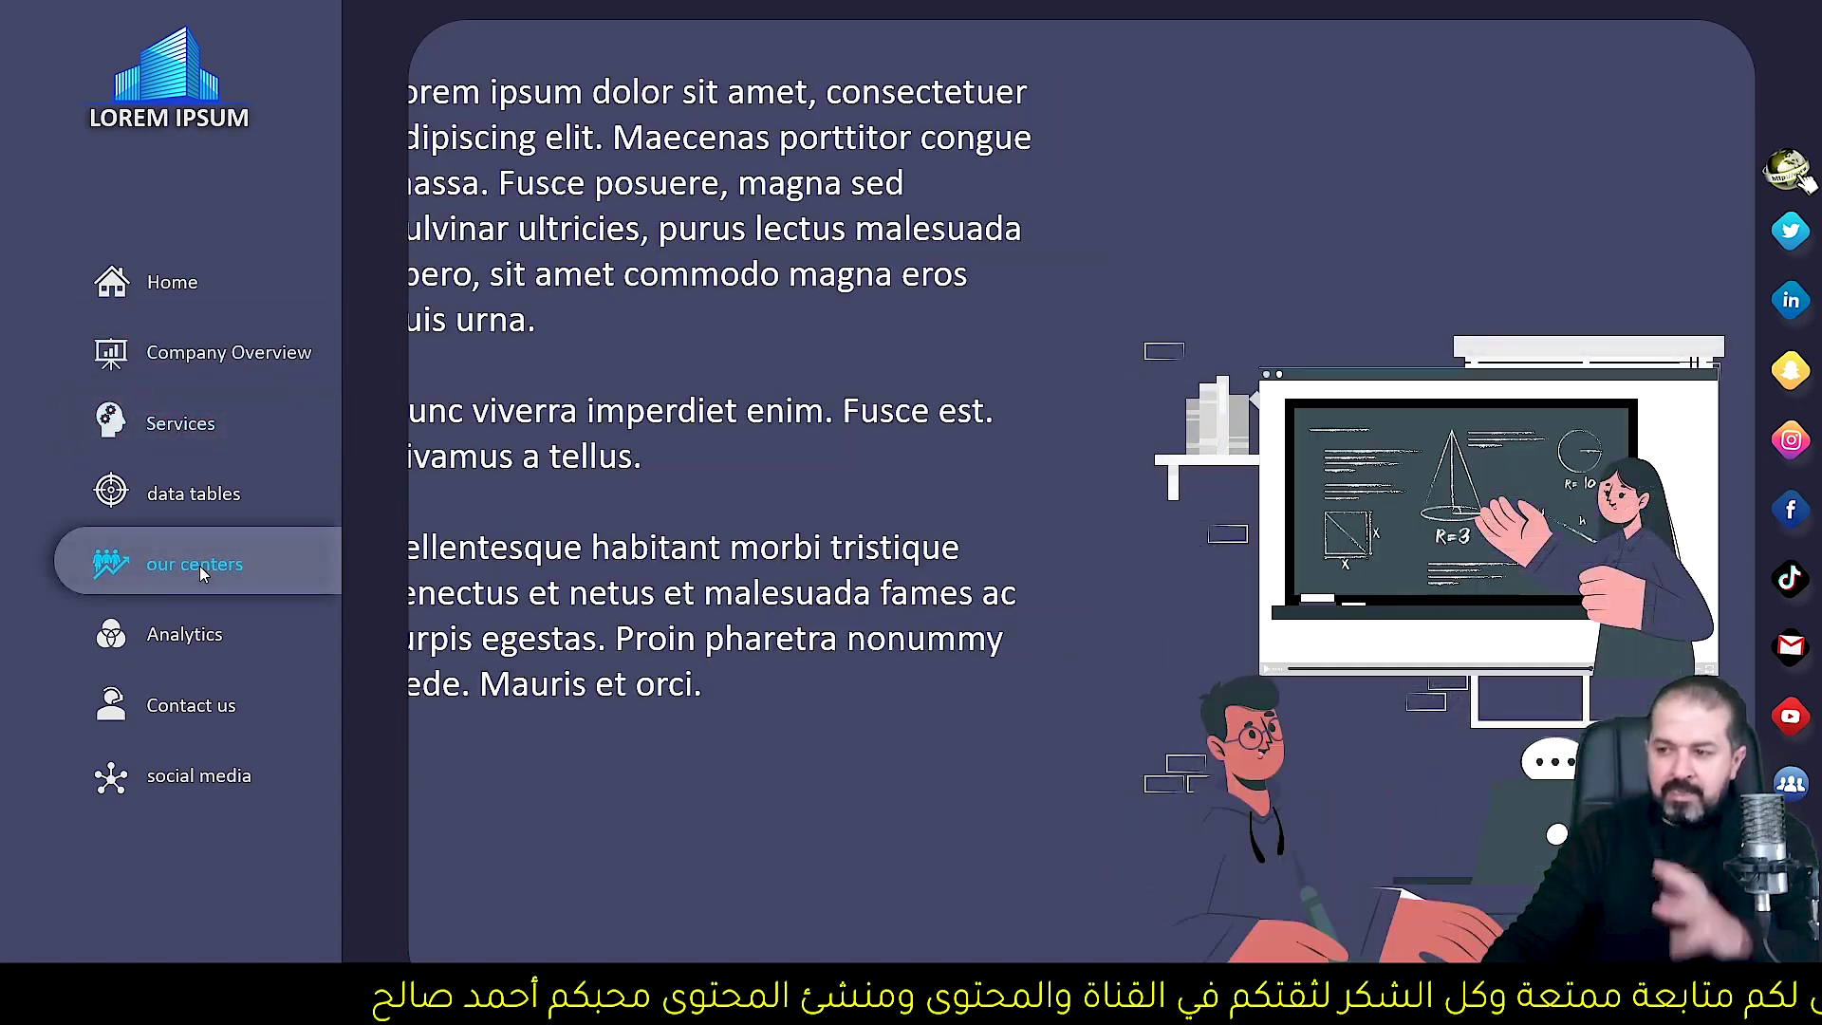